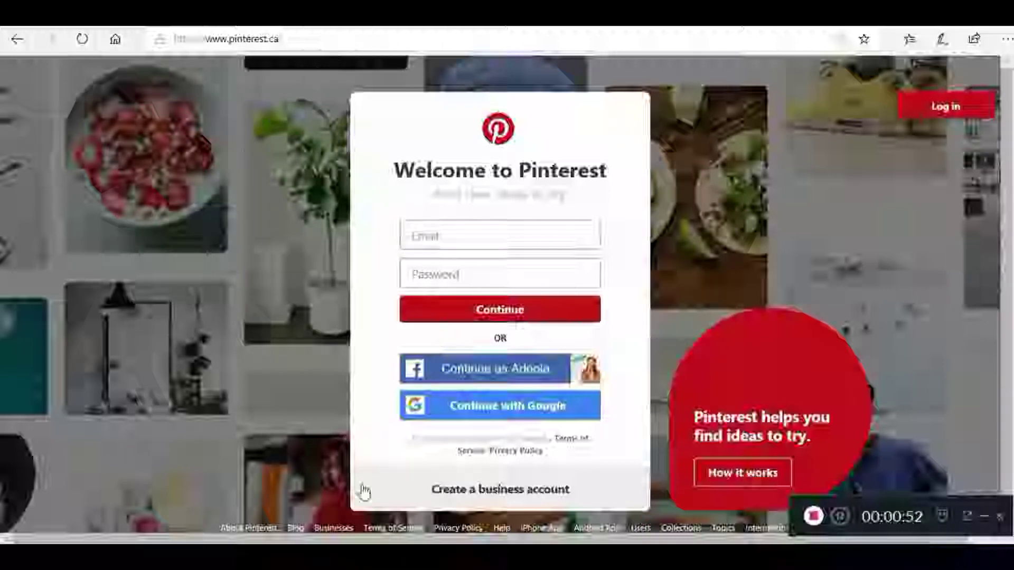
Open the business account sign-up form, and accept English (US) and United States as the language and country.
{"action": "left_click", "coordinate": [493, 494]}
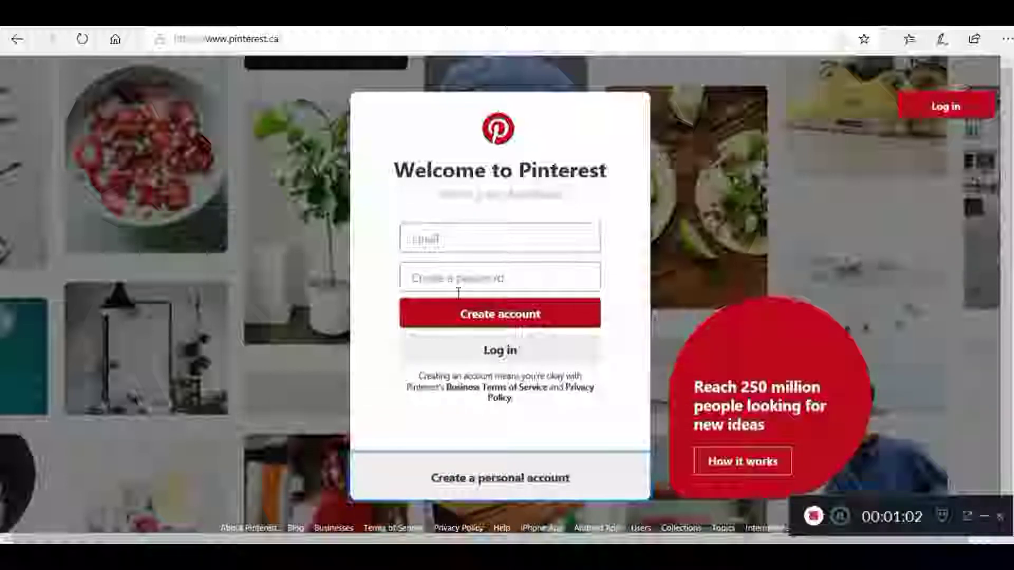
{"action": "left_click", "coordinate": [444, 237]}
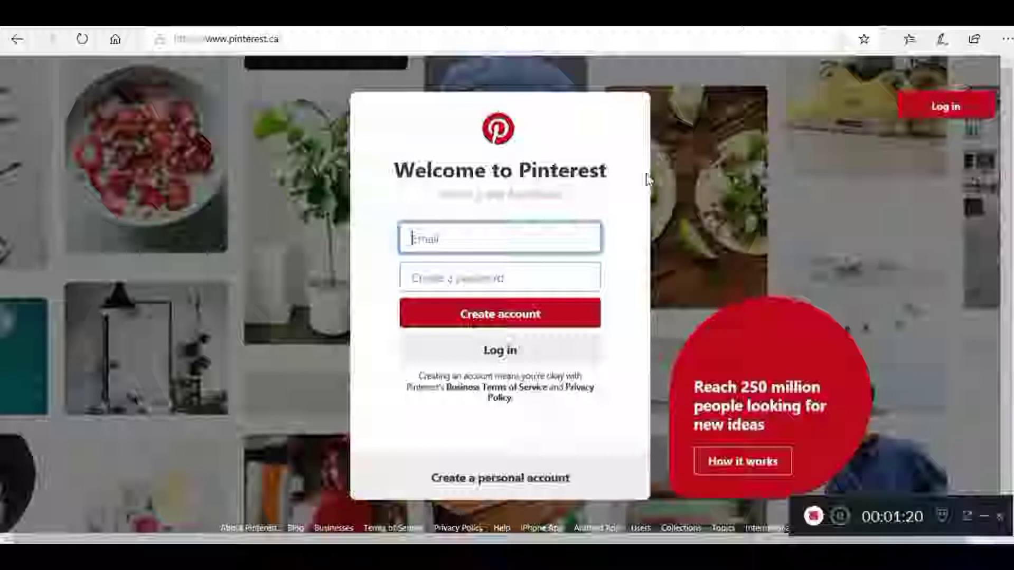
{"action": "left_click", "coordinate": [840, 516]}
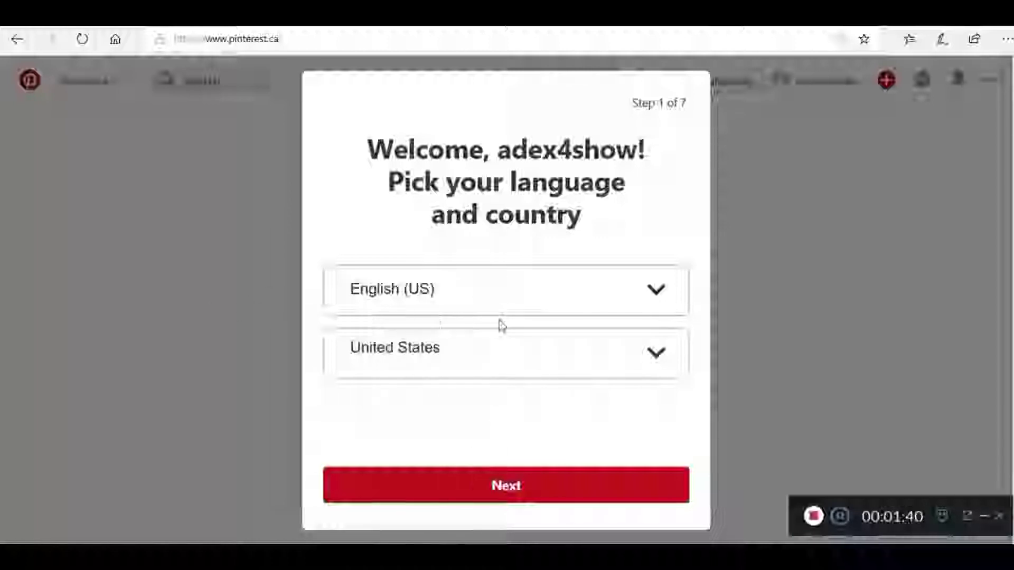
{"action": "left_click", "coordinate": [525, 484]}
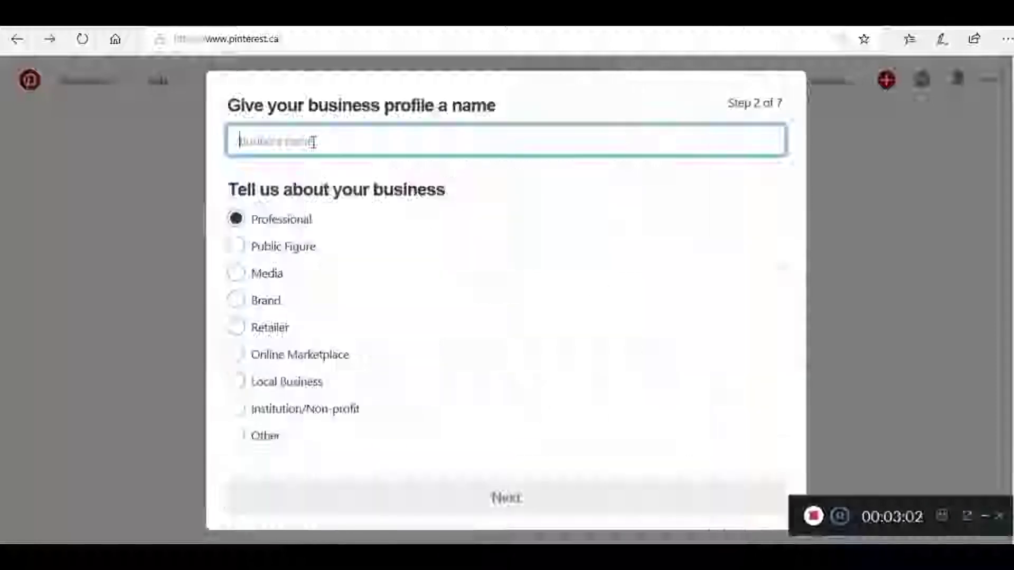
Name the business profile "Social Media Bella", choose Local Business as its type, and submit these details.
{"action": "type", "text": "Socia"}
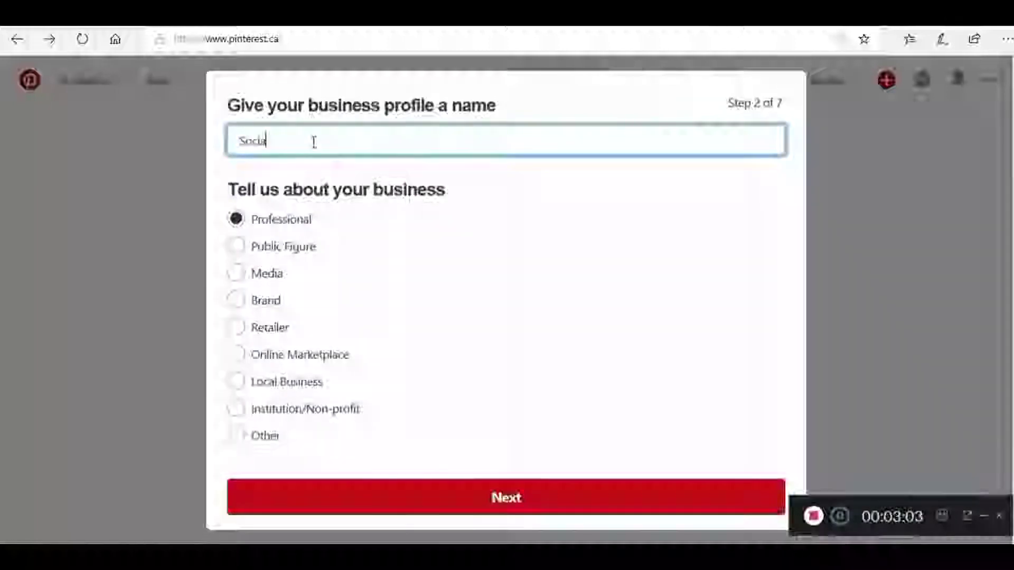
{"action": "type", "text": "l Media Bell"}
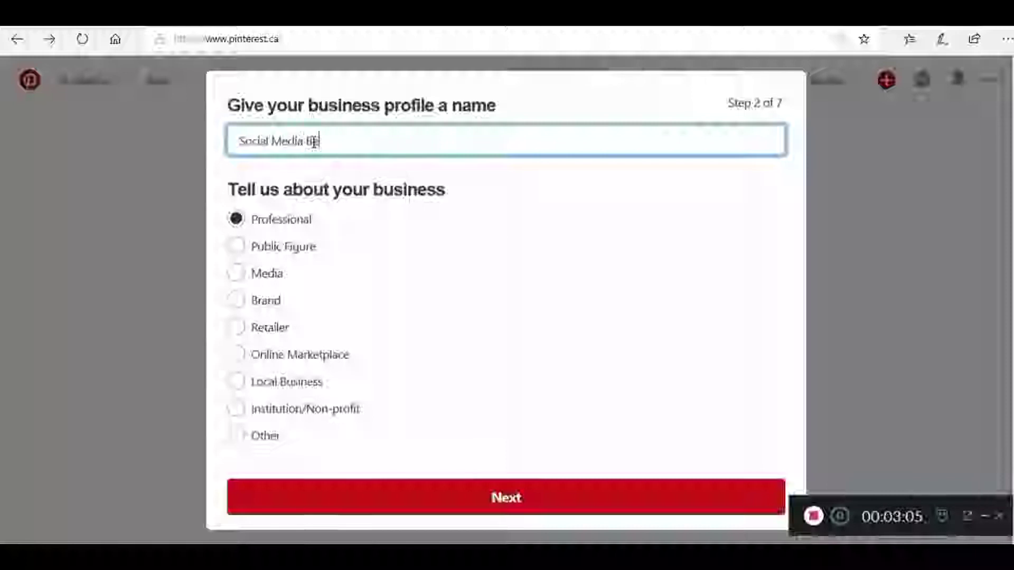
{"action": "type", "text": "a"}
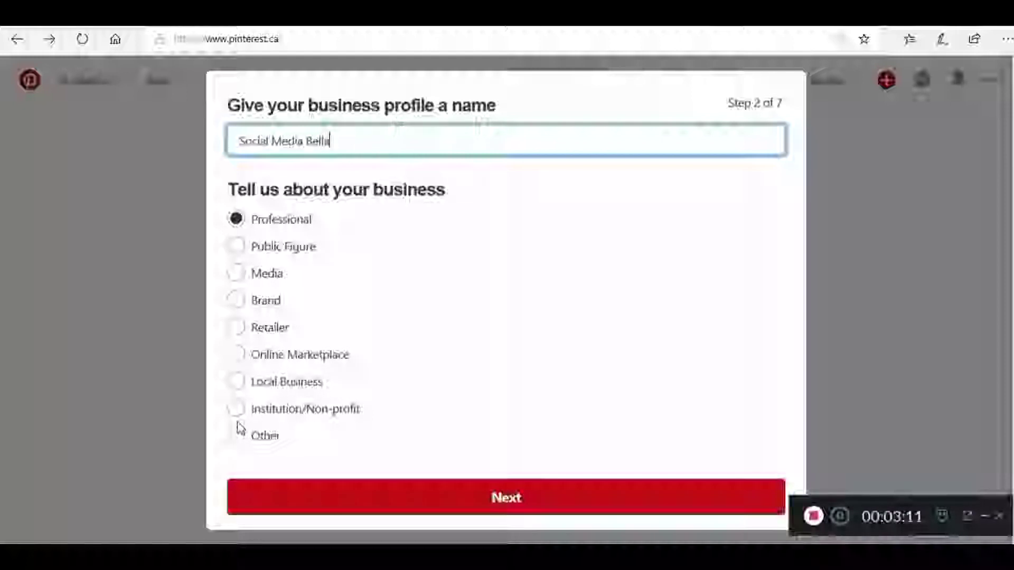
{"action": "left_click", "coordinate": [237, 381]}
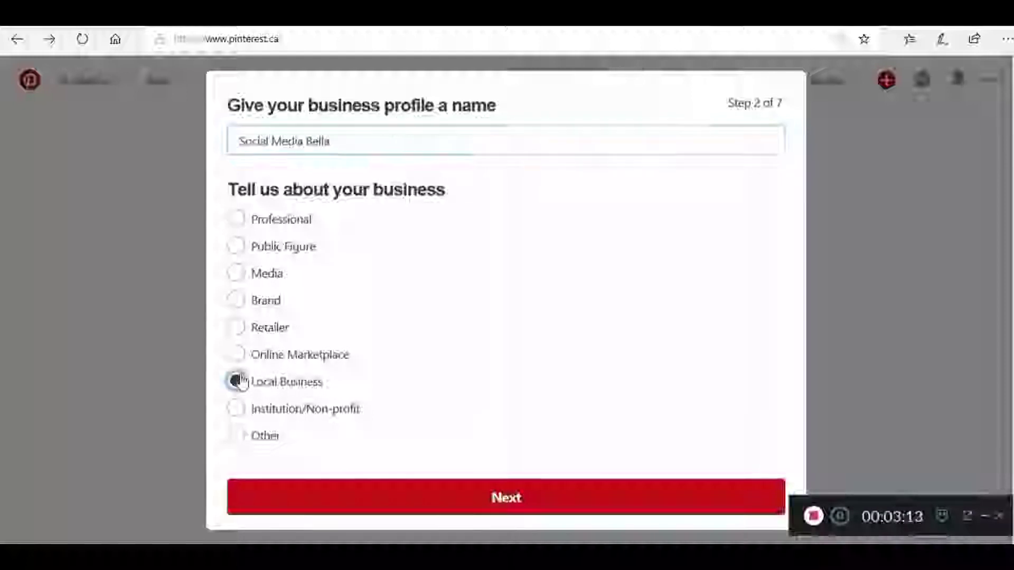
{"action": "left_click", "coordinate": [607, 499]}
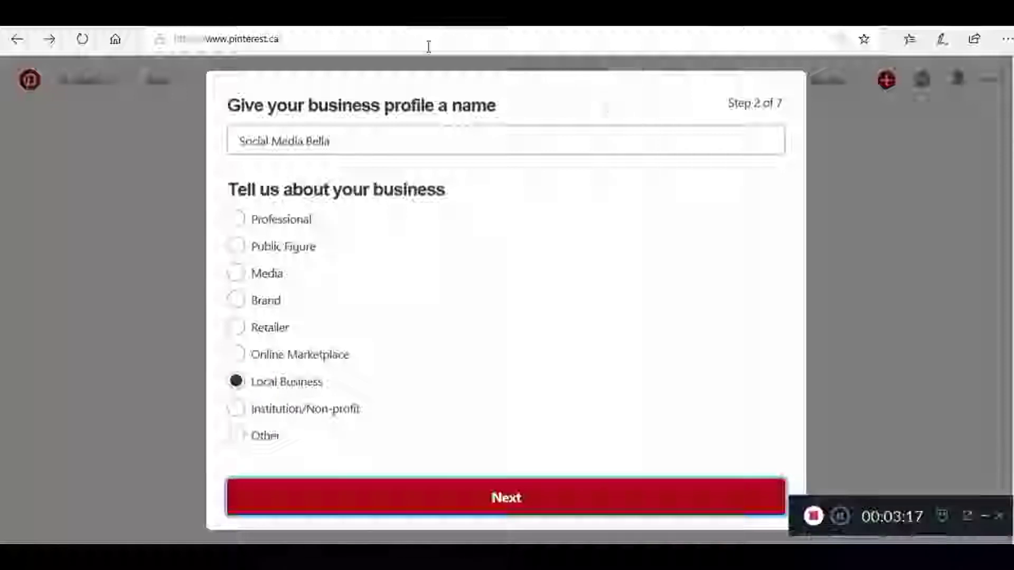
{"action": "left_click", "coordinate": [539, 511]}
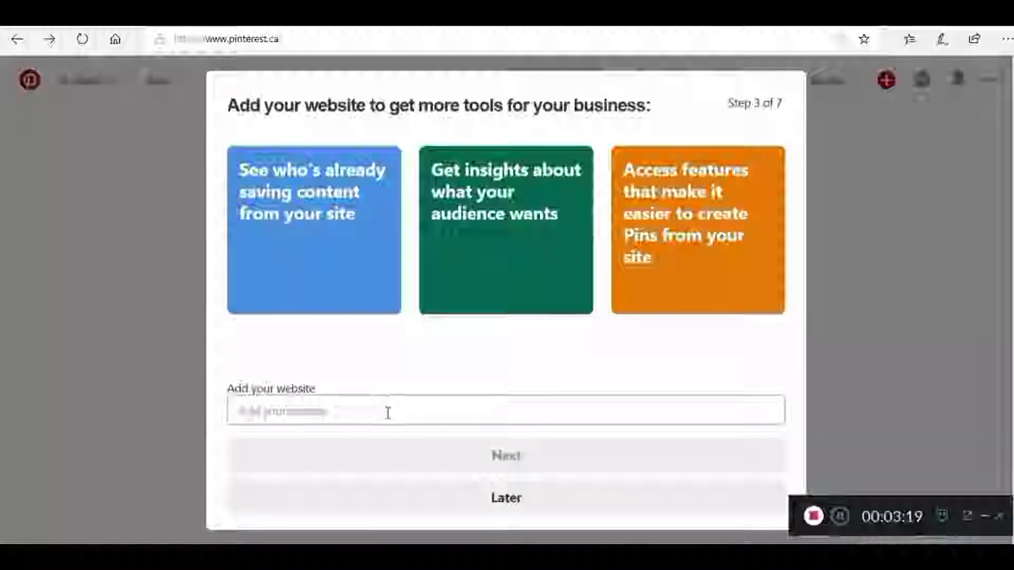
{"action": "left_click", "coordinate": [401, 26]}
{"action": "left_click", "coordinate": [326, 39]}
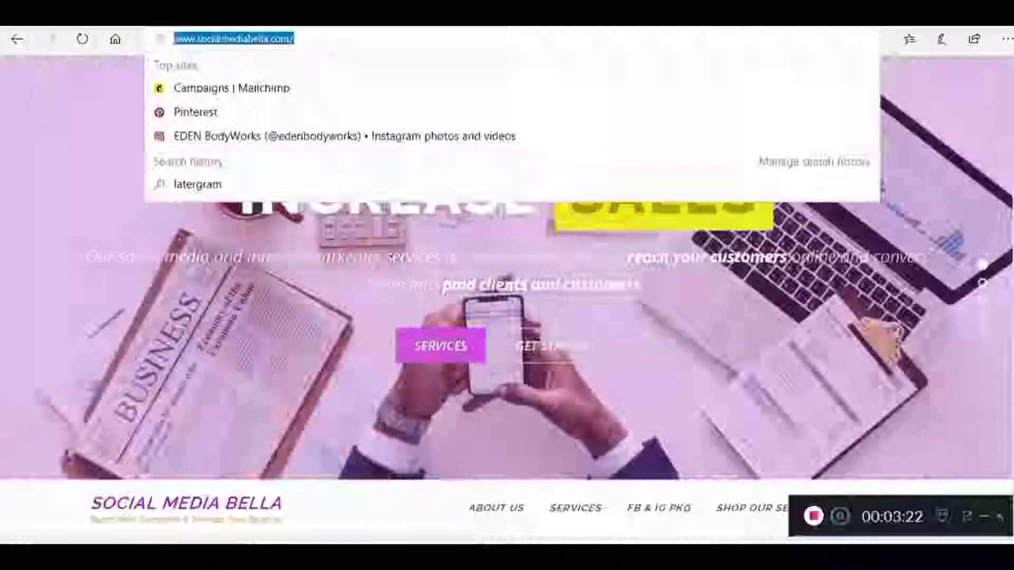
{"action": "left_click", "coordinate": [328, 24]}
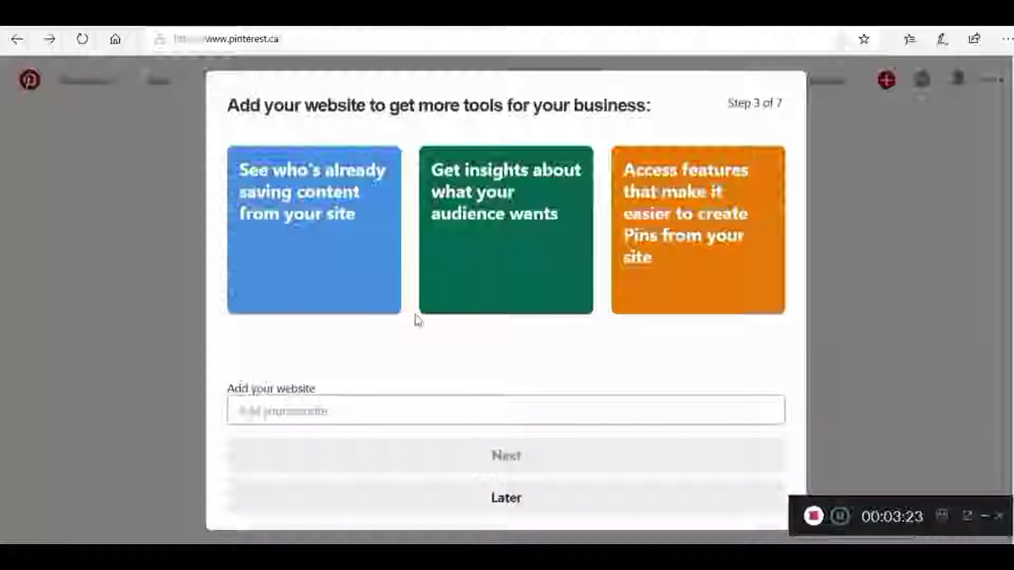
{"action": "left_click", "coordinate": [407, 399]}
{"action": "type", "text": "http://www.socialmediabella.com/"}
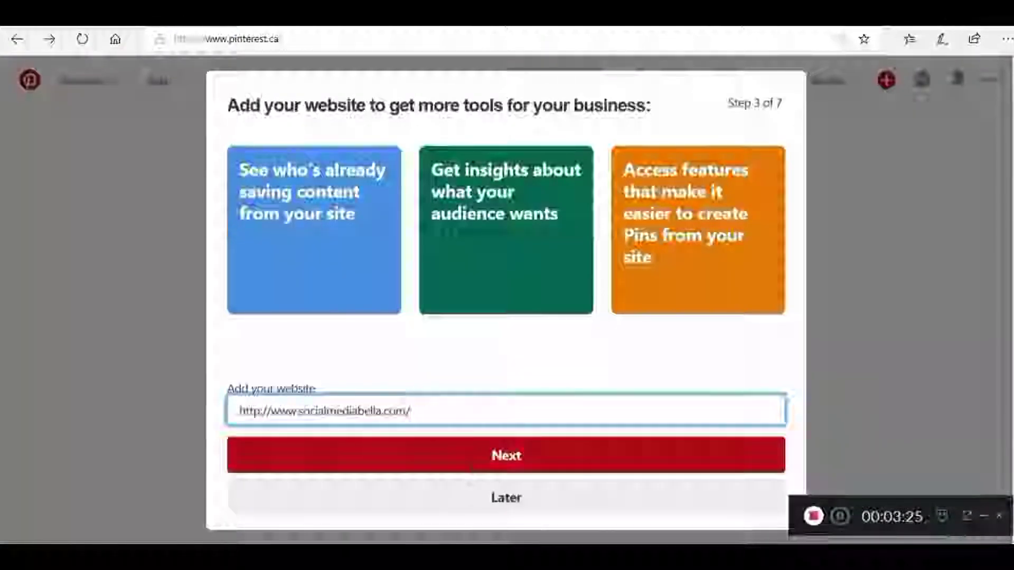
{"action": "left_click", "coordinate": [473, 457]}
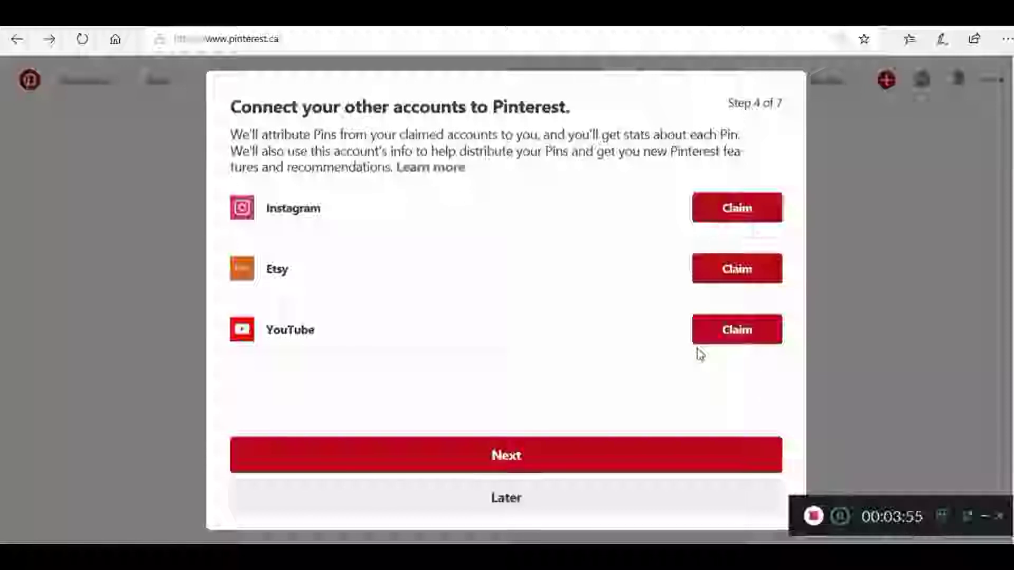
Postpone connecting other accounts and answer "Yes, I'm interested in advertising" to the question about running ads.
{"action": "left_click", "coordinate": [546, 511]}
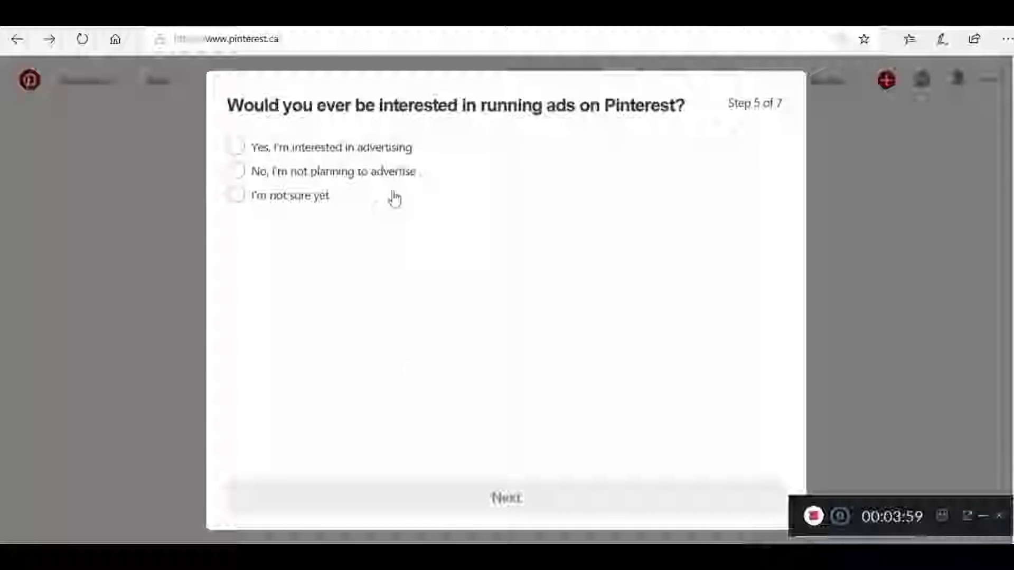
{"action": "left_click", "coordinate": [238, 150]}
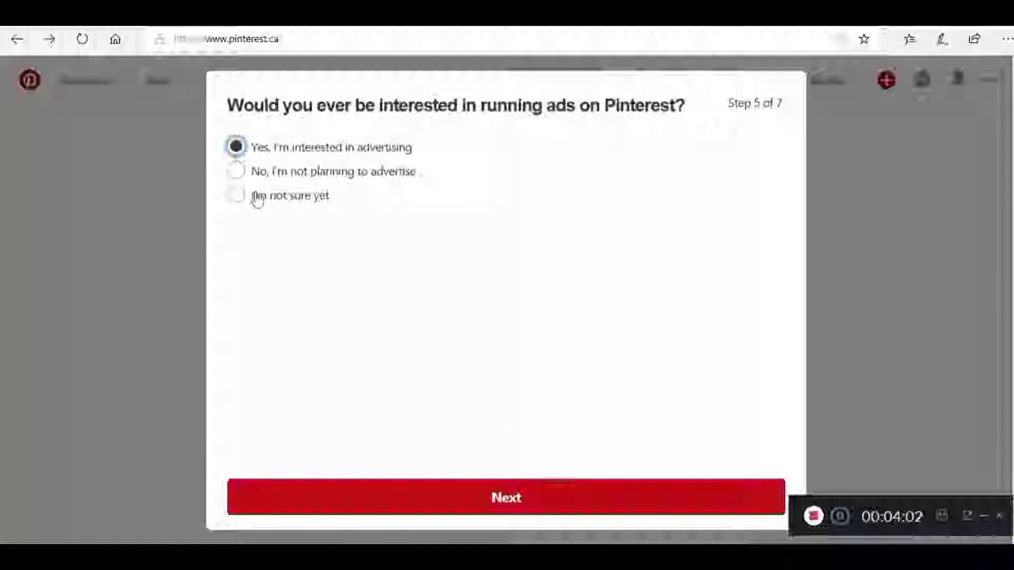
{"action": "left_click", "coordinate": [576, 511]}
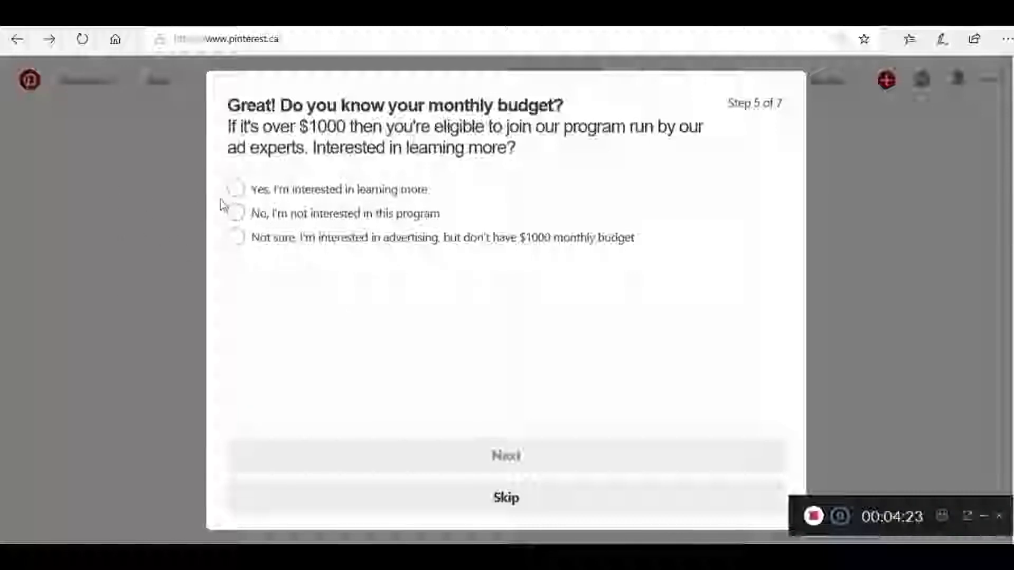
Answer the budget question with "Not sure, I'm interested in advertising, but don't have $1000 monthly budget" and skip the contact information.
{"action": "left_click", "coordinate": [234, 238]}
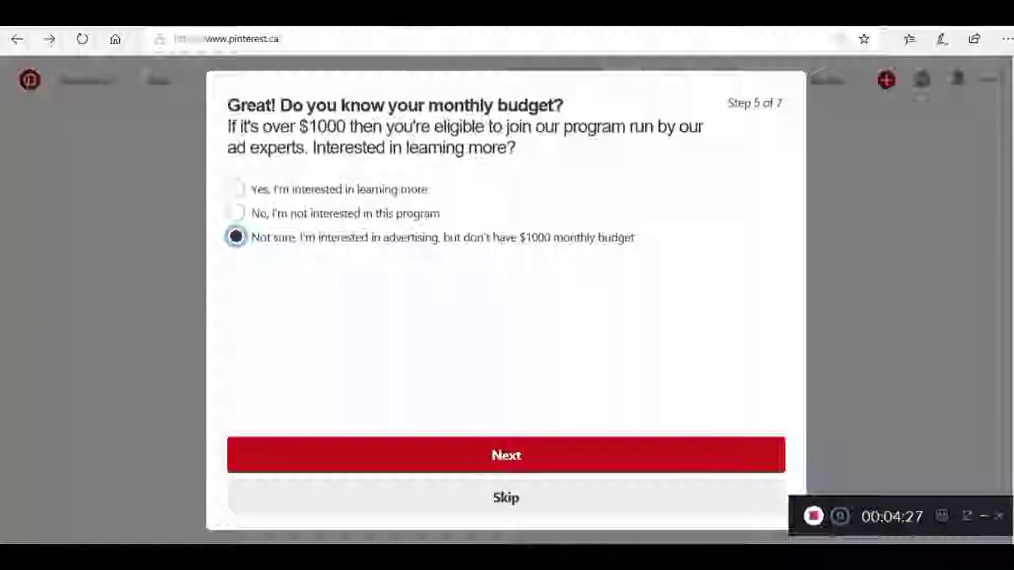
{"action": "left_click", "coordinate": [547, 469]}
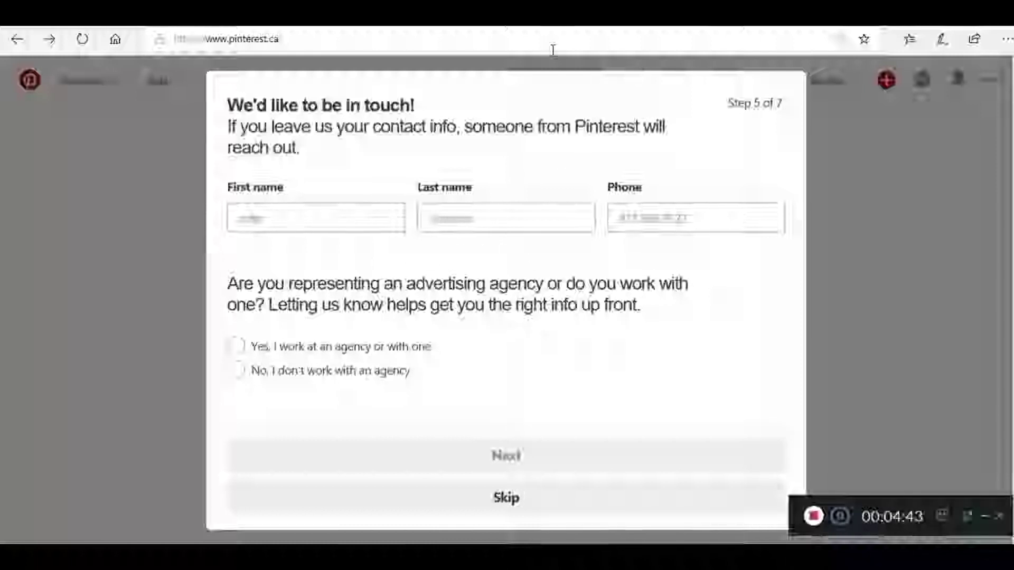
{"action": "left_click", "coordinate": [311, 227]}
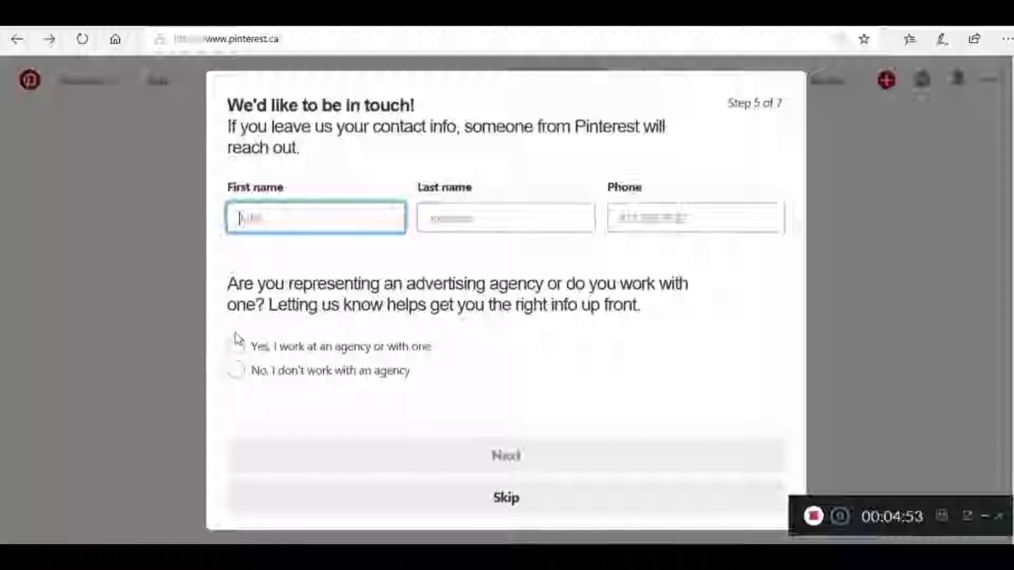
{"action": "left_click", "coordinate": [506, 499]}
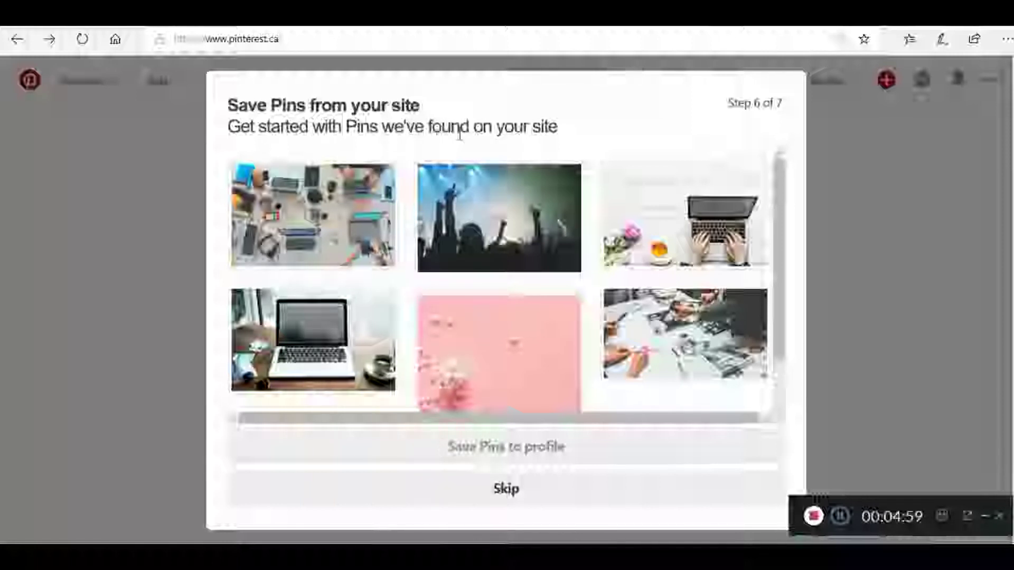
Select all the suggested site Pins except the concert crowd image and save them to the profile.
{"action": "scroll", "coordinate": [534, 234], "scroll_direction": "down", "scroll_amount": 1}
{"action": "scroll", "coordinate": [514, 245], "scroll_direction": "up", "scroll_amount": 1}
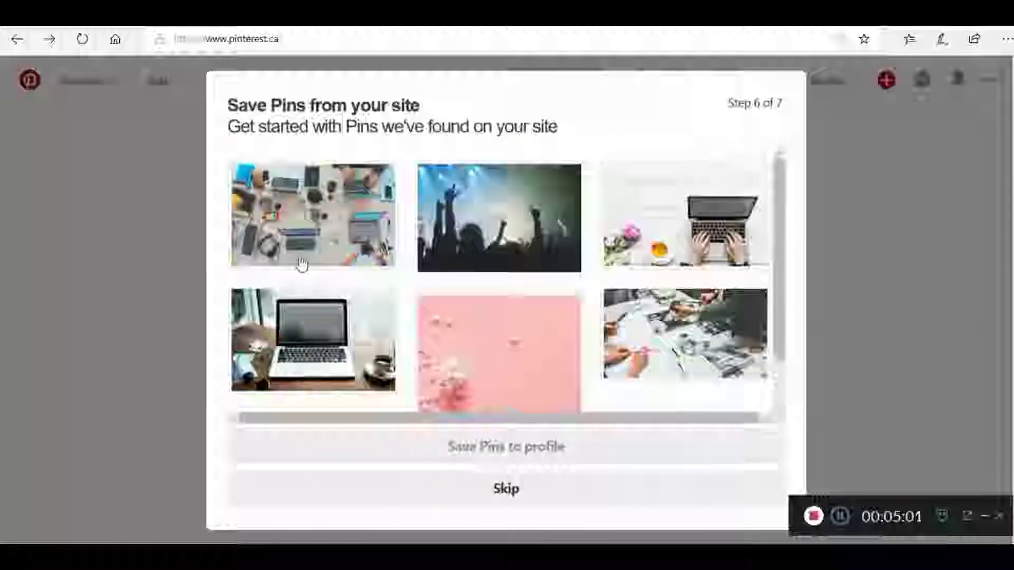
{"action": "scroll", "coordinate": [534, 243], "scroll_direction": "down", "scroll_amount": 1}
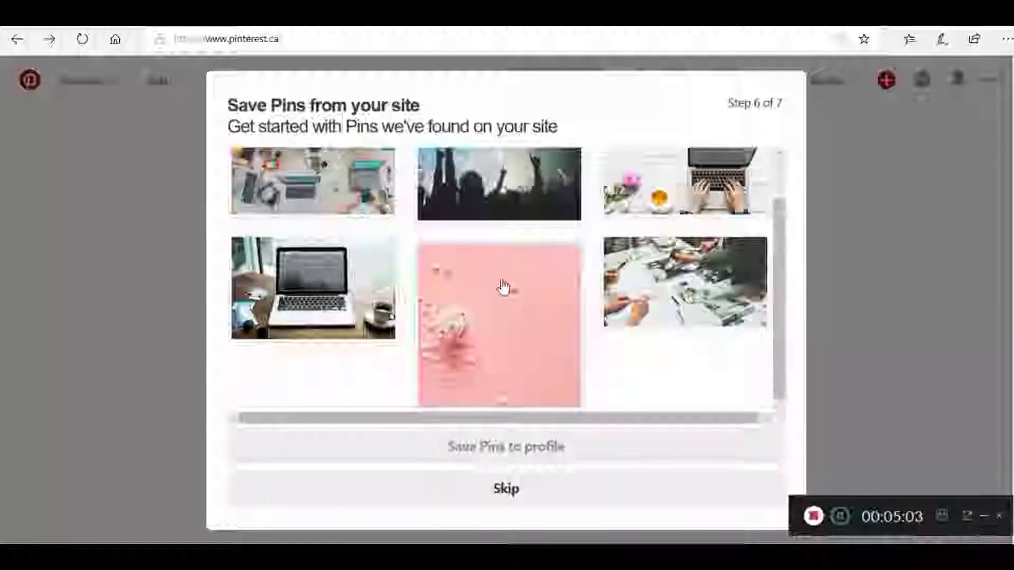
{"action": "left_click", "coordinate": [510, 333]}
{"action": "scroll", "coordinate": [510, 332], "scroll_direction": "up", "scroll_amount": 1}
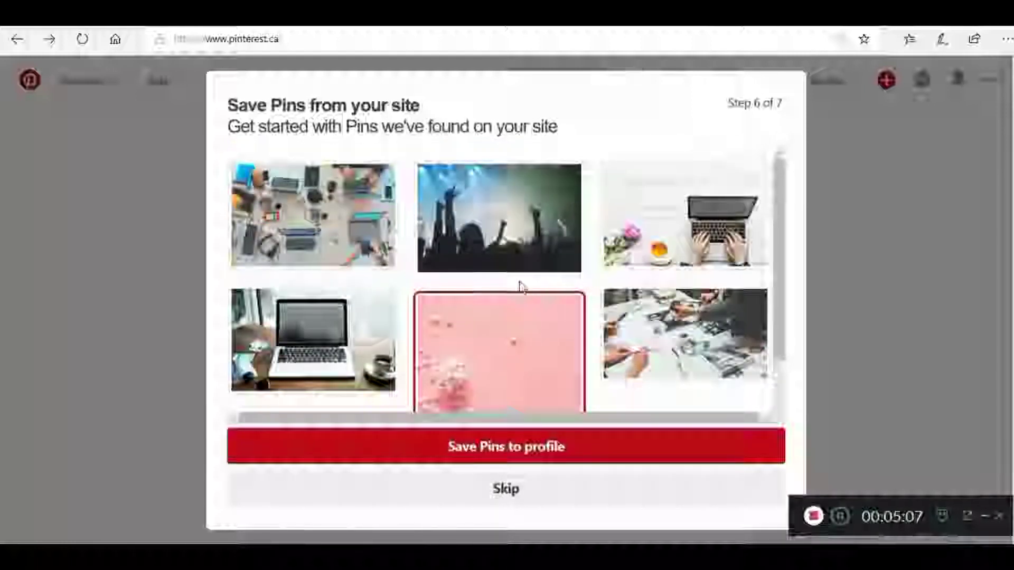
{"action": "left_click", "coordinate": [668, 251]}
{"action": "left_click", "coordinate": [659, 343]}
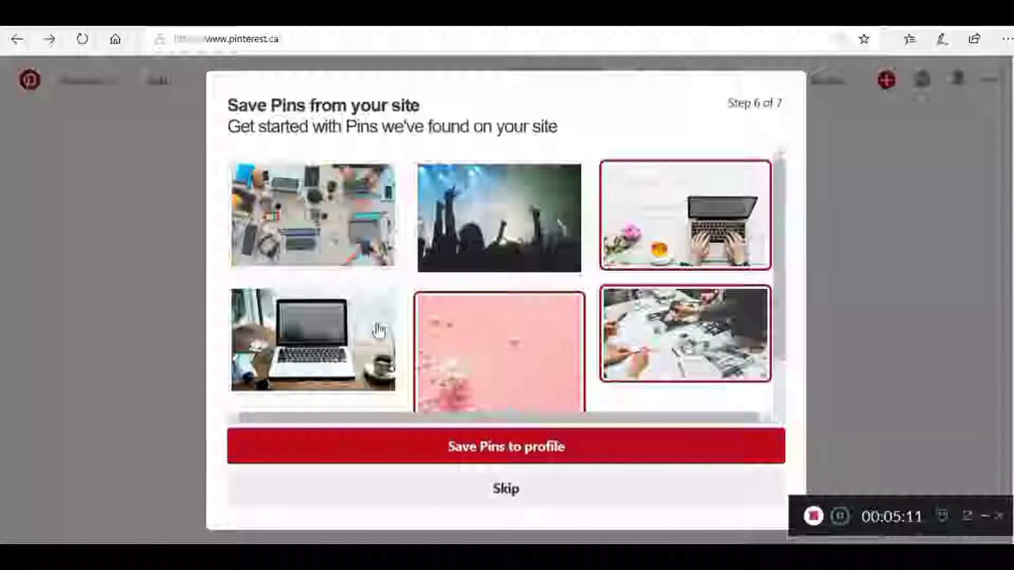
{"action": "left_click", "coordinate": [311, 365]}
{"action": "left_click", "coordinate": [327, 224]}
{"action": "scroll", "coordinate": [463, 381], "scroll_direction": "down", "scroll_amount": 2}
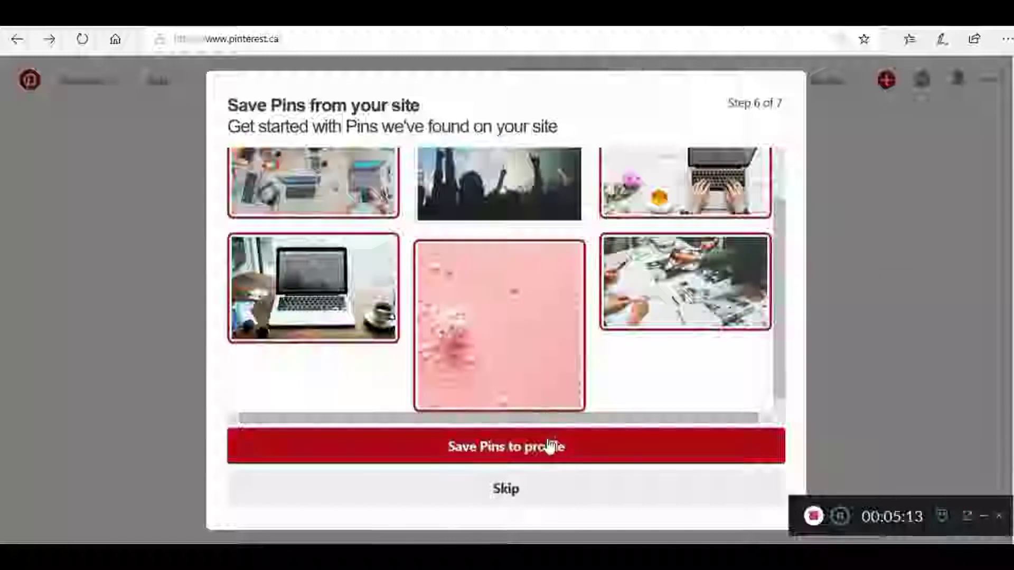
{"action": "scroll", "coordinate": [528, 342], "scroll_direction": "up", "scroll_amount": 2}
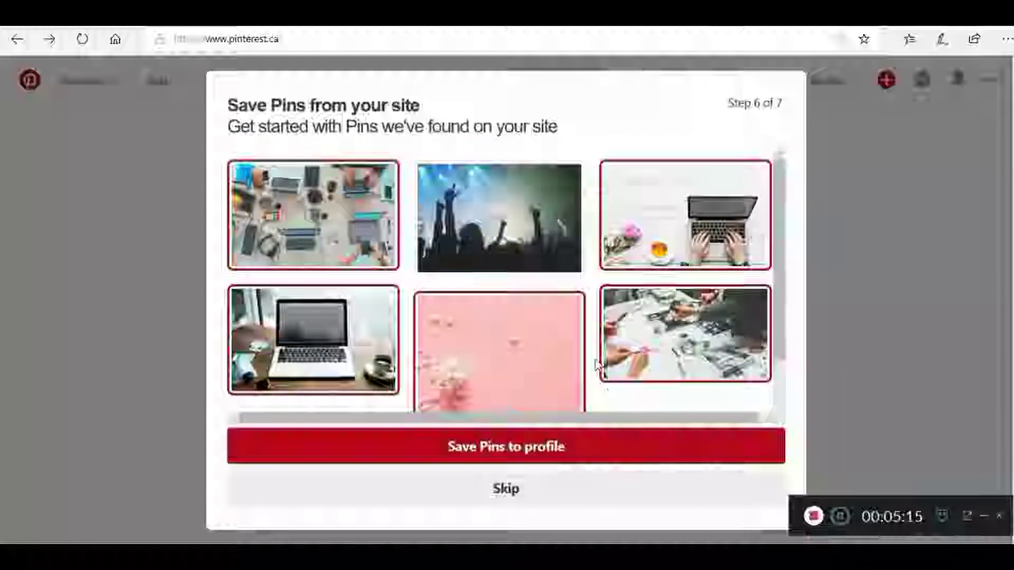
{"action": "left_click", "coordinate": [584, 459]}
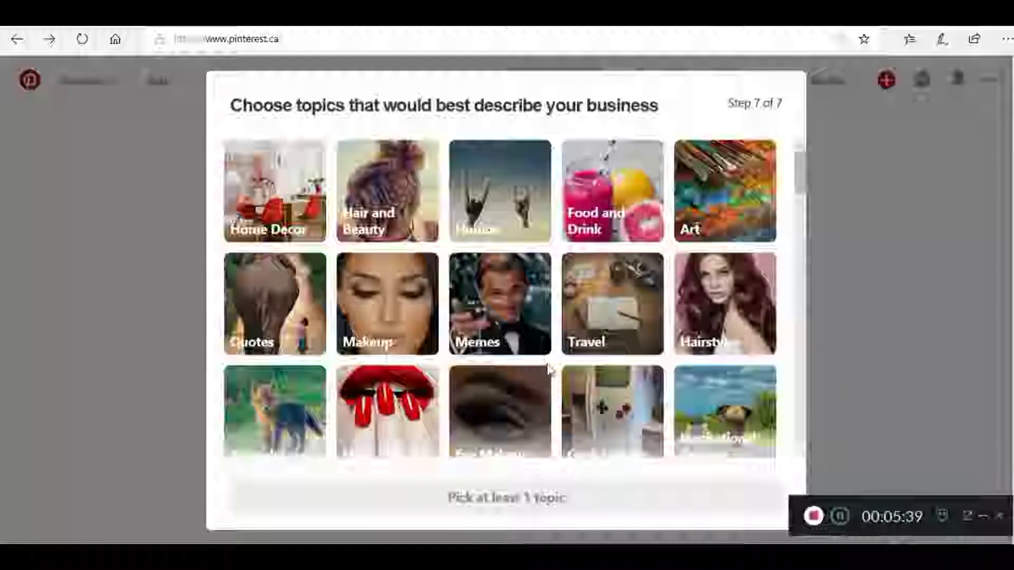
Look through the business topics and select Education as the one describing the business.
{"action": "scroll", "coordinate": [549, 370], "scroll_direction": "down", "scroll_amount": 2}
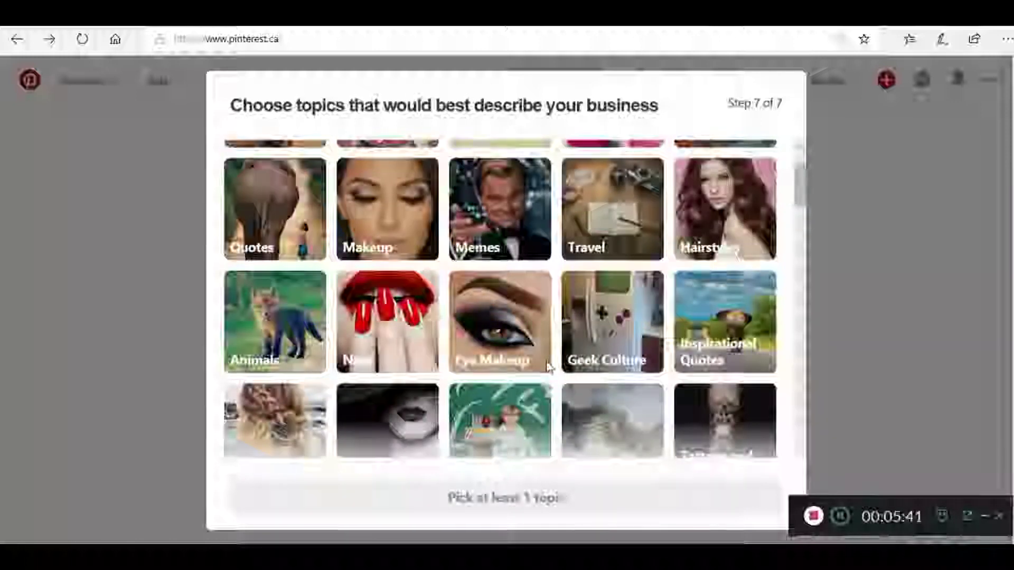
{"action": "scroll", "coordinate": [549, 367], "scroll_direction": "down", "scroll_amount": 5}
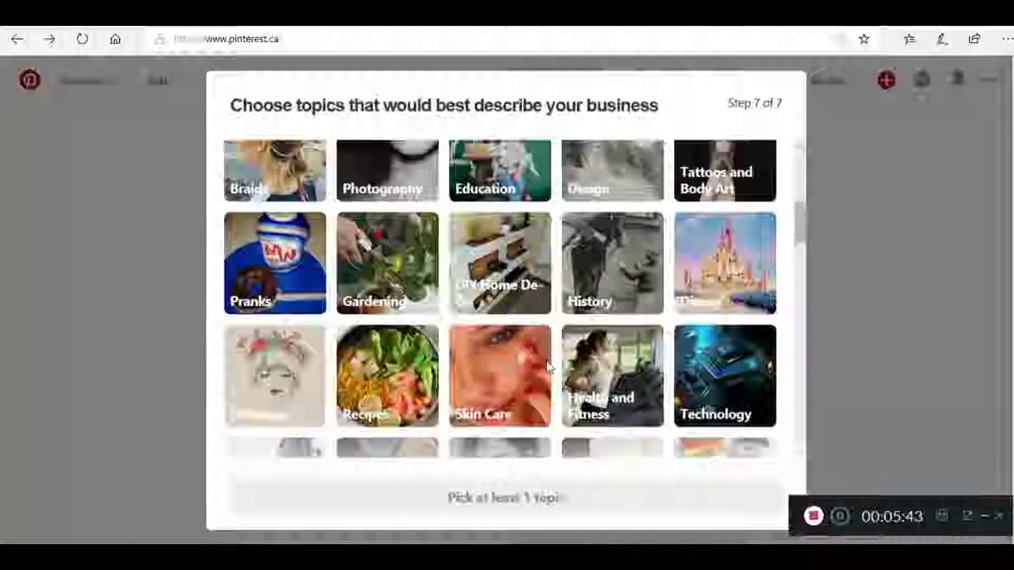
{"action": "scroll", "coordinate": [550, 367], "scroll_direction": "down", "scroll_amount": 4}
{"action": "scroll", "coordinate": [549, 367], "scroll_direction": "down", "scroll_amount": 2}
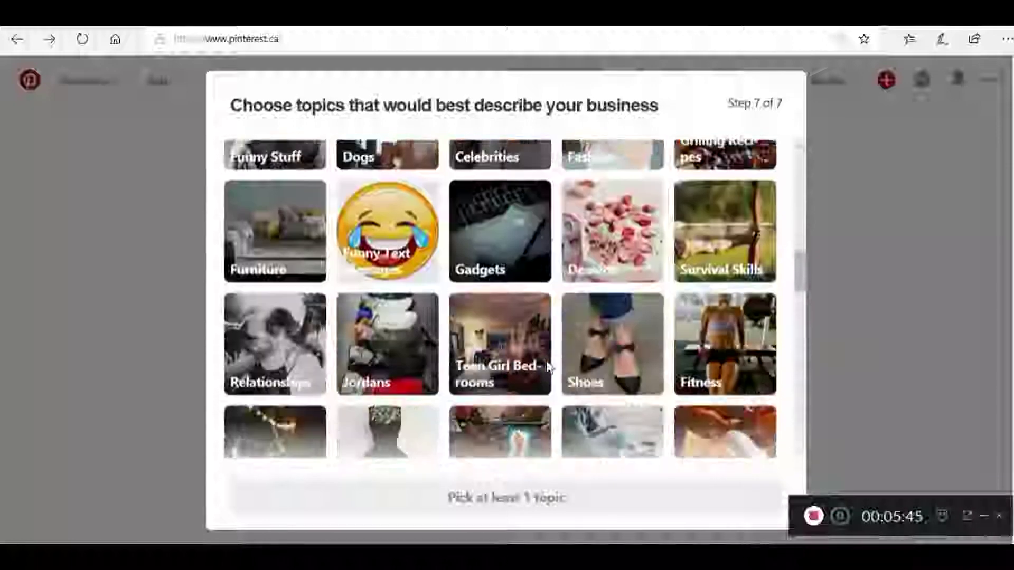
{"action": "scroll", "coordinate": [550, 367], "scroll_direction": "down", "scroll_amount": 4}
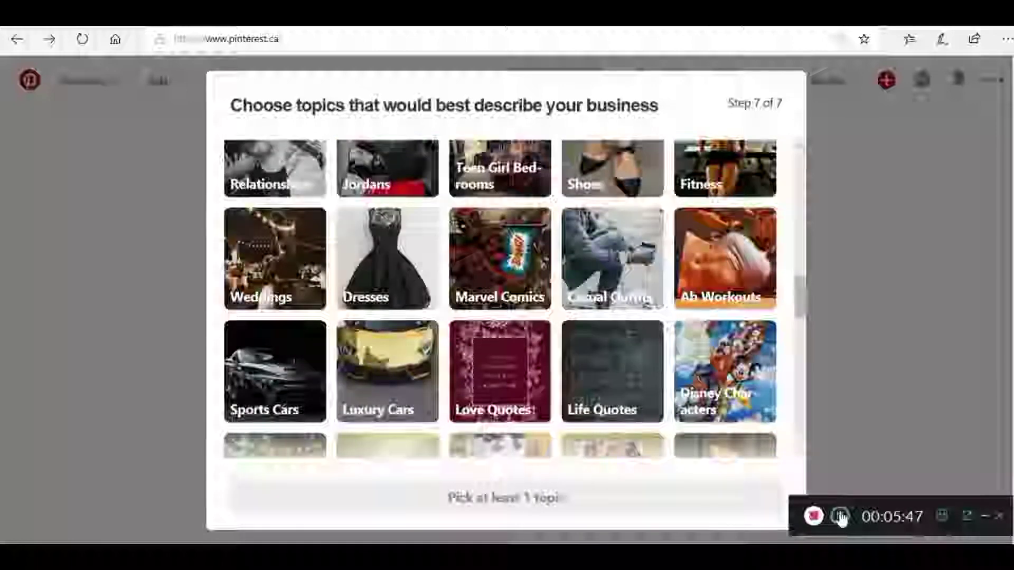
{"action": "scroll", "coordinate": [544, 316], "scroll_direction": "down", "scroll_amount": 5}
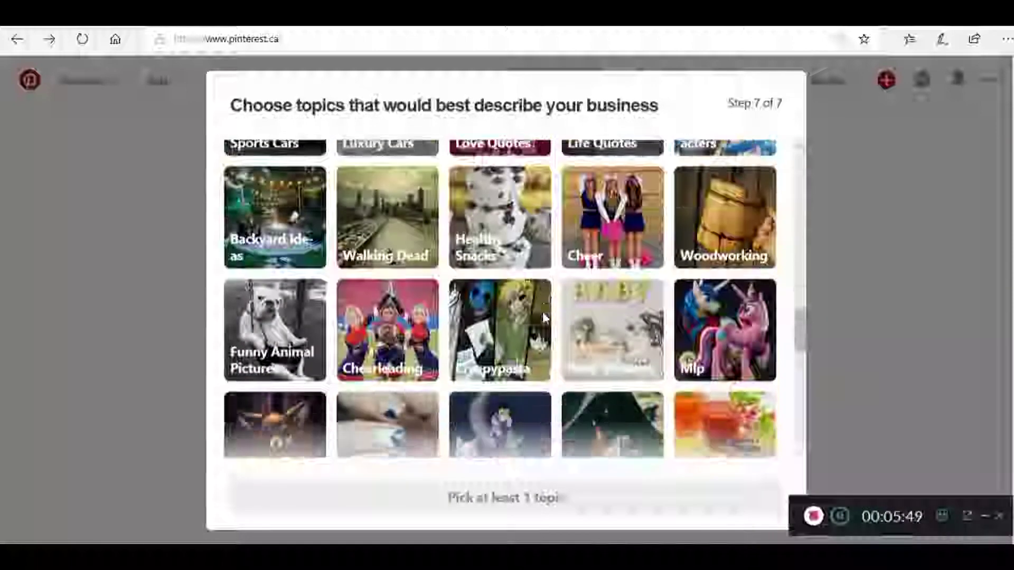
{"action": "scroll", "coordinate": [545, 316], "scroll_direction": "down", "scroll_amount": 12}
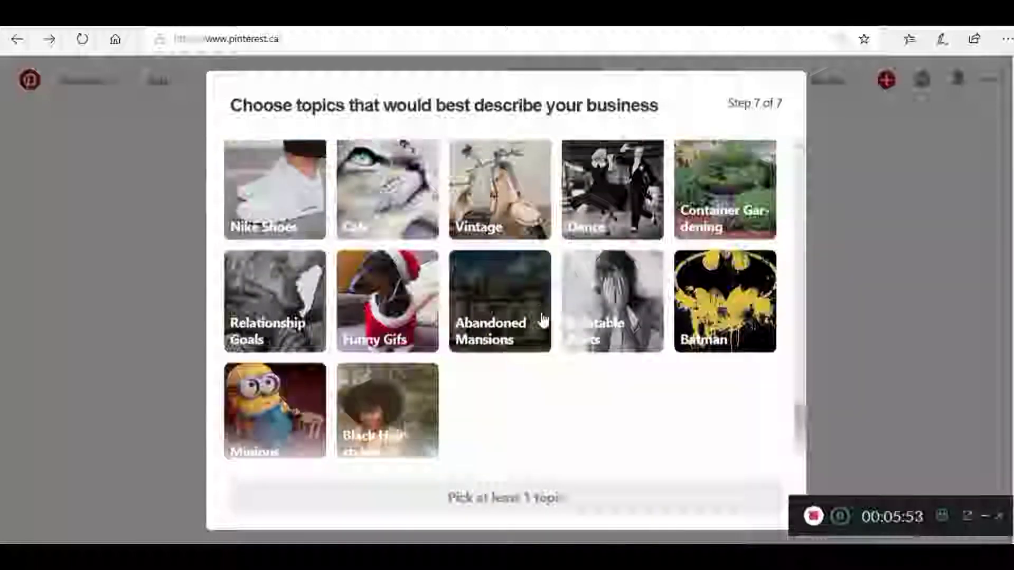
{"action": "scroll", "coordinate": [544, 320], "scroll_direction": "up", "scroll_amount": 15}
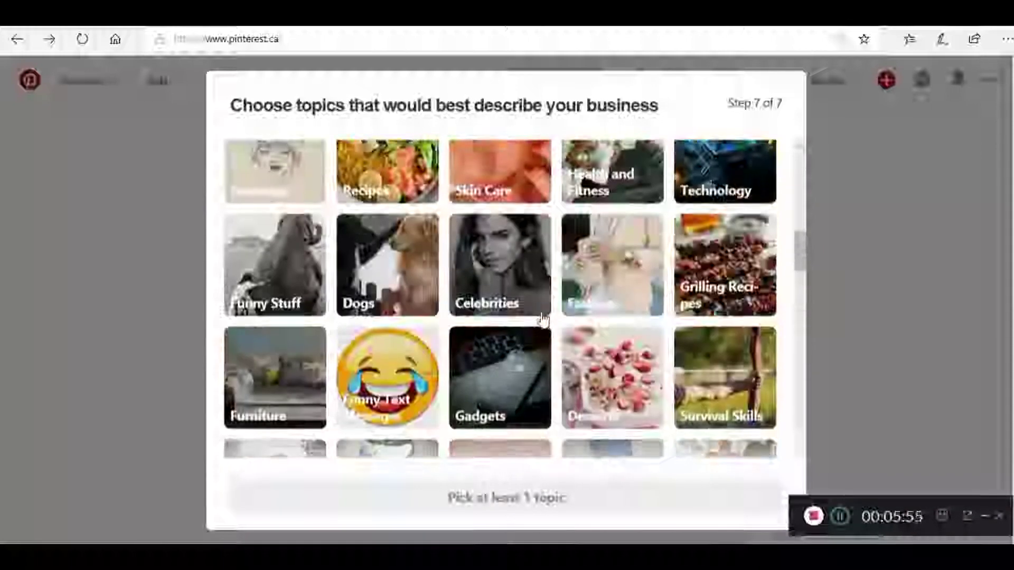
{"action": "scroll", "coordinate": [543, 319], "scroll_direction": "up", "scroll_amount": 8}
{"action": "scroll", "coordinate": [507, 324], "scroll_direction": "down", "scroll_amount": 2}
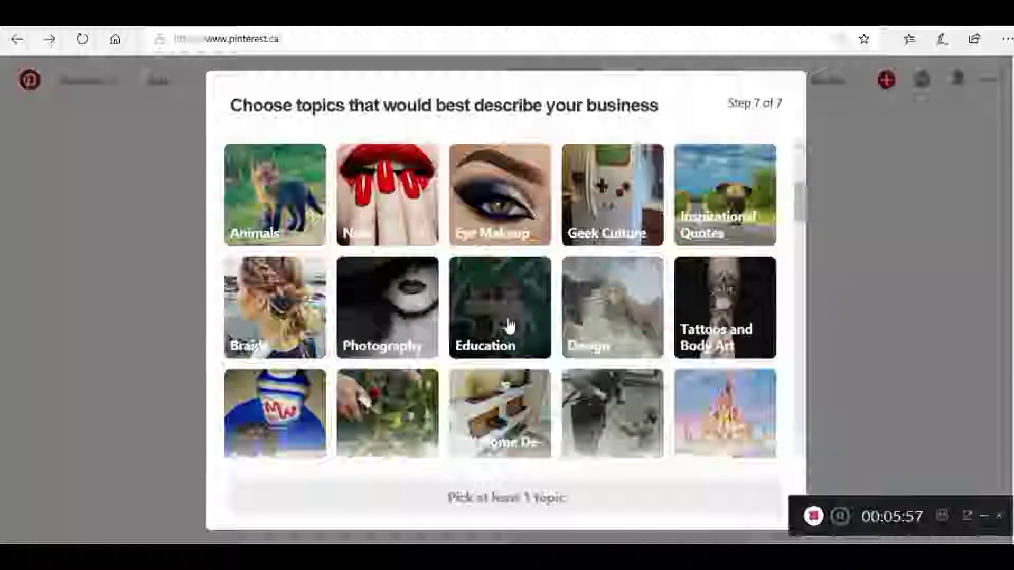
{"action": "left_click", "coordinate": [508, 326]}
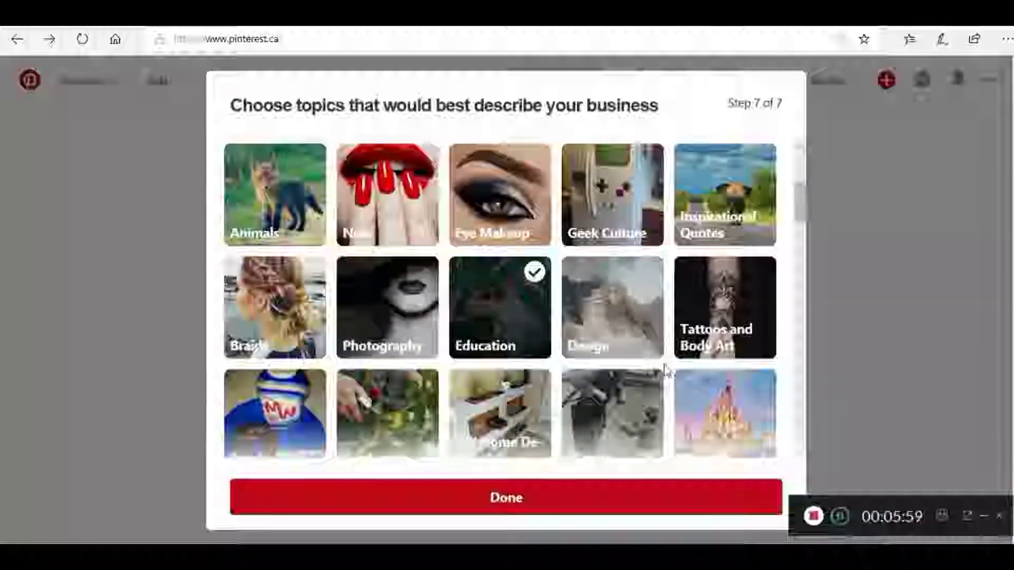
Check the remaining topics for other matches and finish the seven-step setup with Education as the only topic.
{"action": "scroll", "coordinate": [666, 369], "scroll_direction": "up", "scroll_amount": 4}
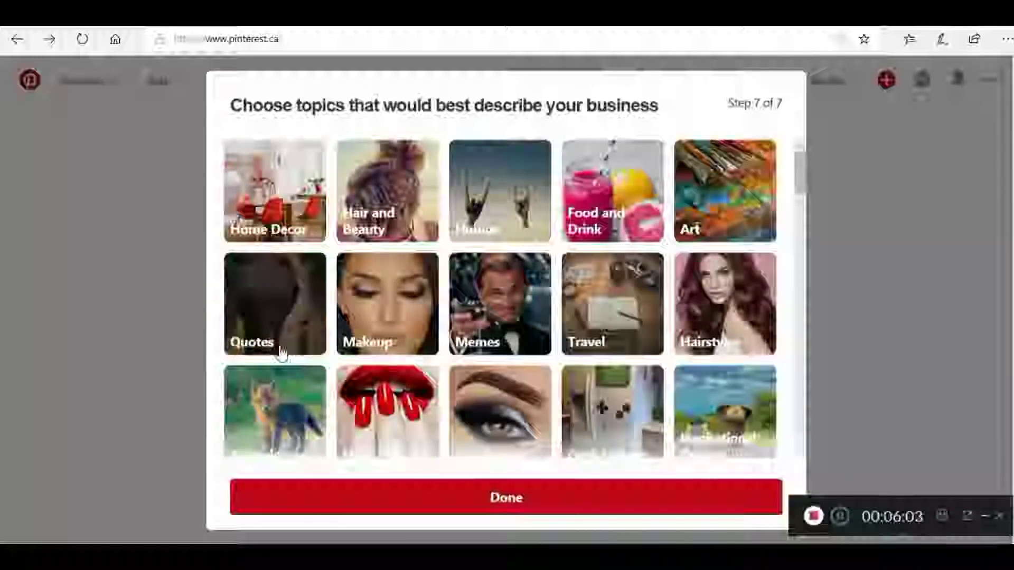
{"action": "scroll", "coordinate": [281, 354], "scroll_direction": "down", "scroll_amount": 6}
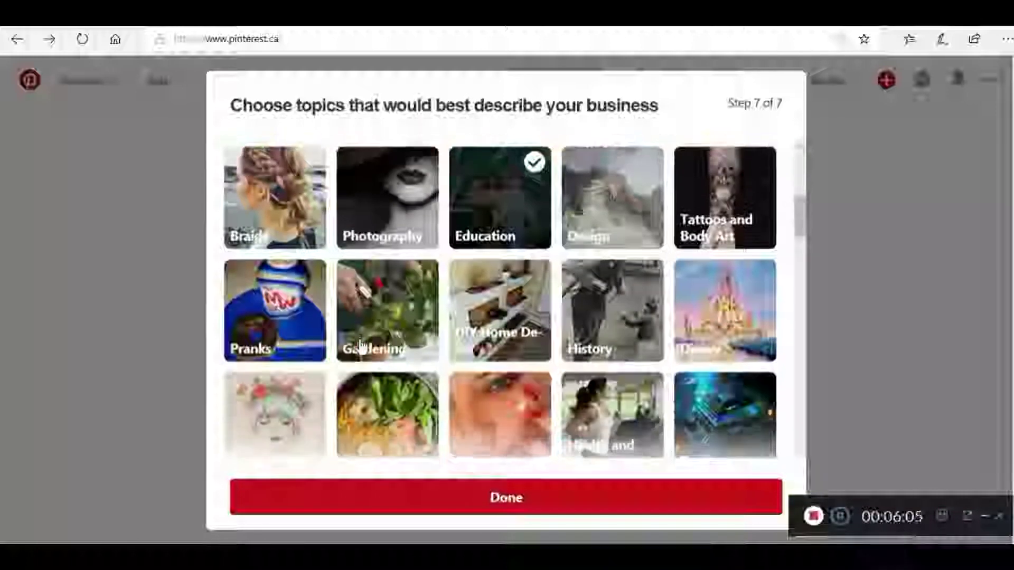
{"action": "scroll", "coordinate": [361, 346], "scroll_direction": "down", "scroll_amount": 3}
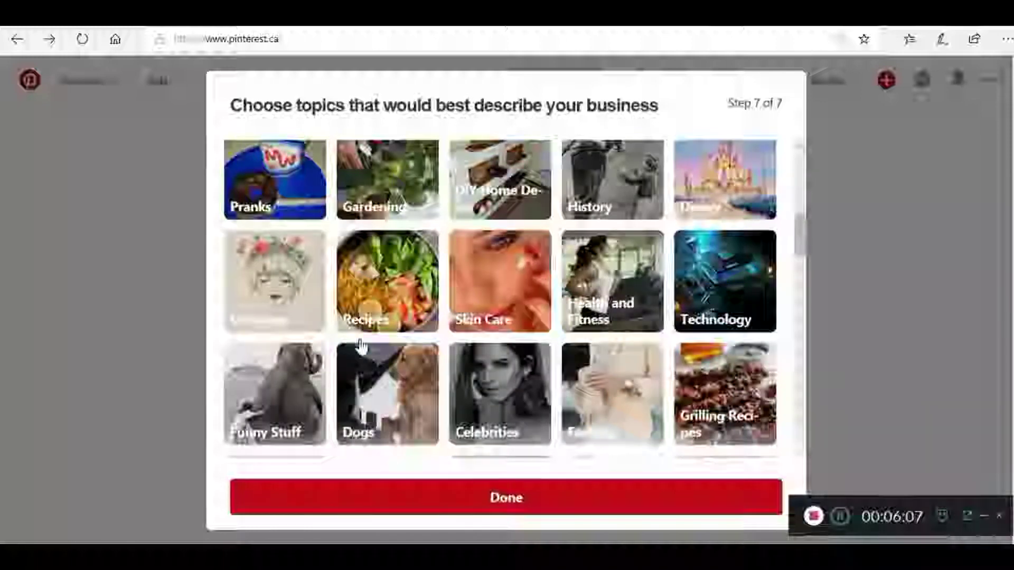
{"action": "scroll", "coordinate": [361, 346], "scroll_direction": "down", "scroll_amount": 1}
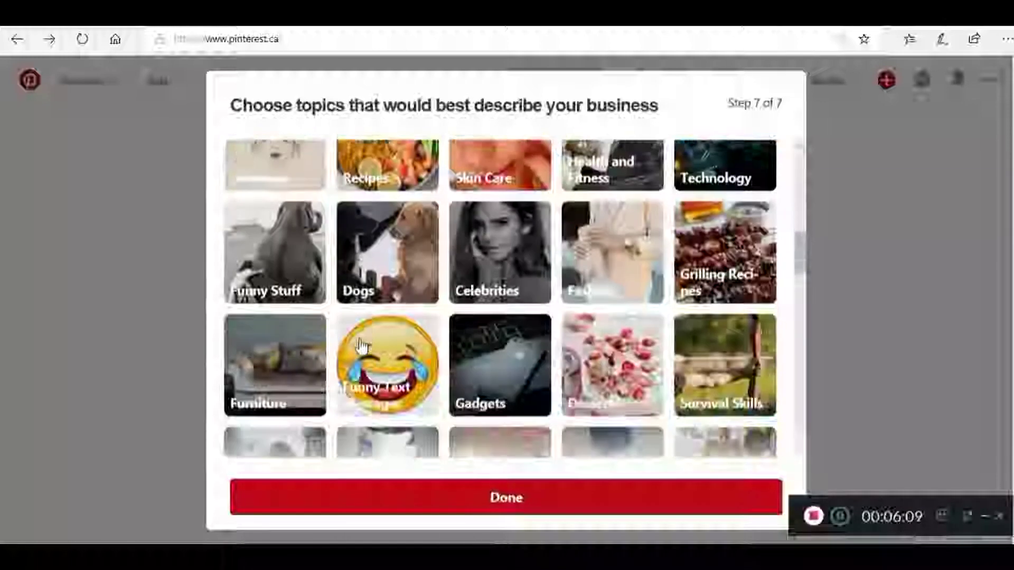
{"action": "scroll", "coordinate": [360, 346], "scroll_direction": "down", "scroll_amount": 1}
{"action": "scroll", "coordinate": [361, 346], "scroll_direction": "down", "scroll_amount": 3}
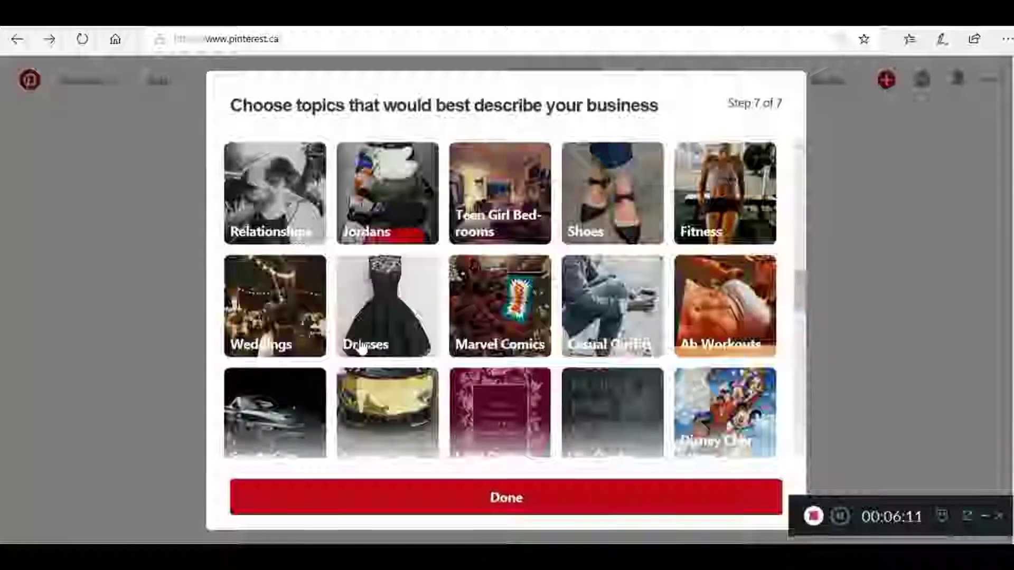
{"action": "scroll", "coordinate": [361, 346], "scroll_direction": "down", "scroll_amount": 3}
{"action": "scroll", "coordinate": [361, 346], "scroll_direction": "down", "scroll_amount": 8}
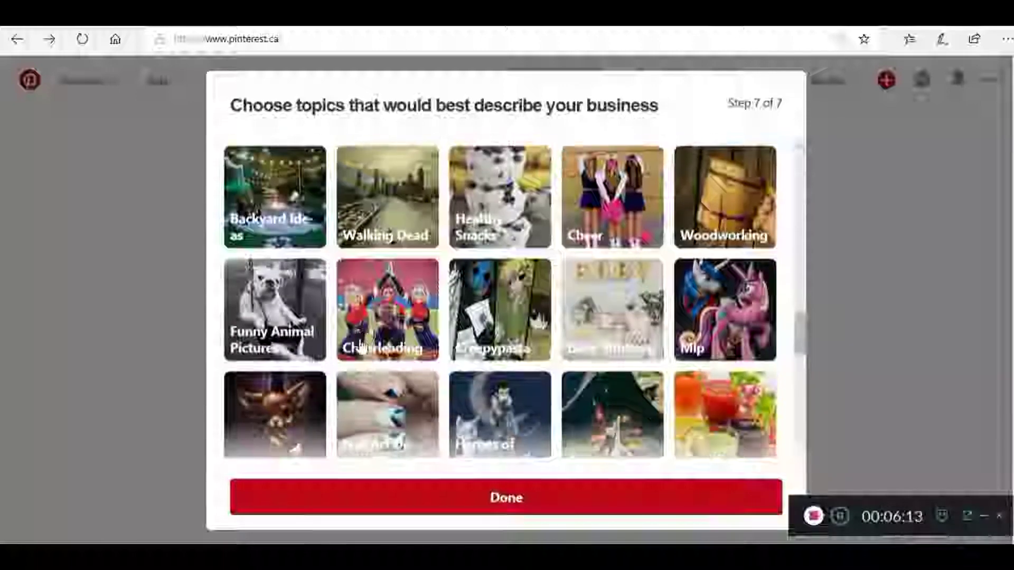
{"action": "scroll", "coordinate": [360, 346], "scroll_direction": "down", "scroll_amount": 10}
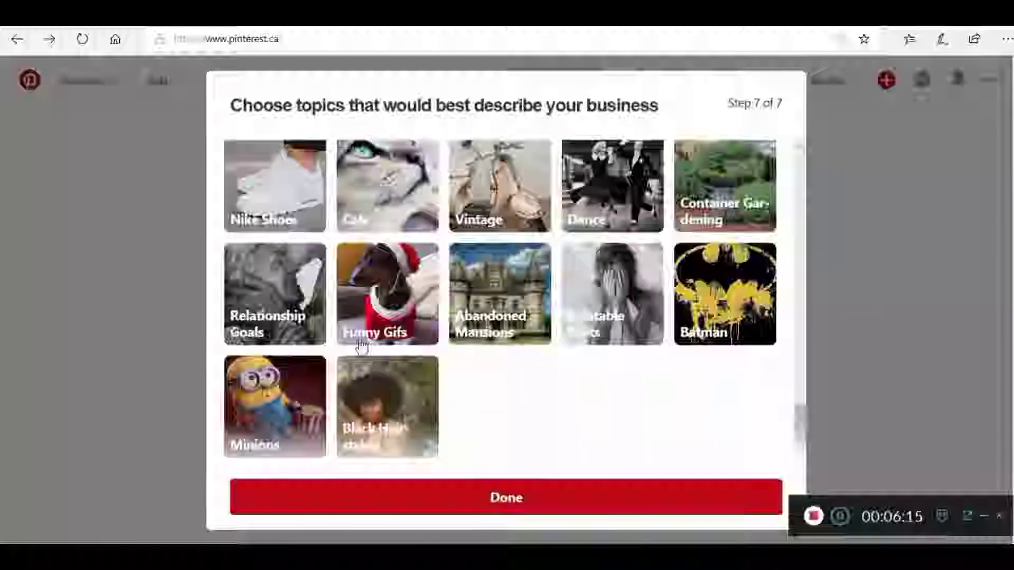
{"action": "left_click", "coordinate": [532, 506]}
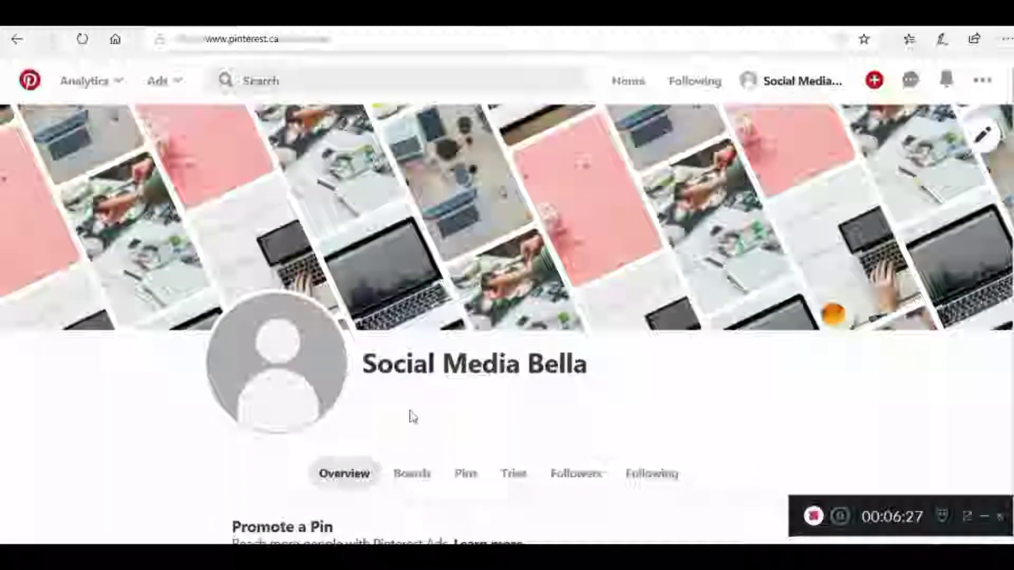
Examine the new business profile's cover, Promote a Pin section and Latest Pins.
{"action": "scroll", "coordinate": [500, 359], "scroll_direction": "down", "scroll_amount": 3}
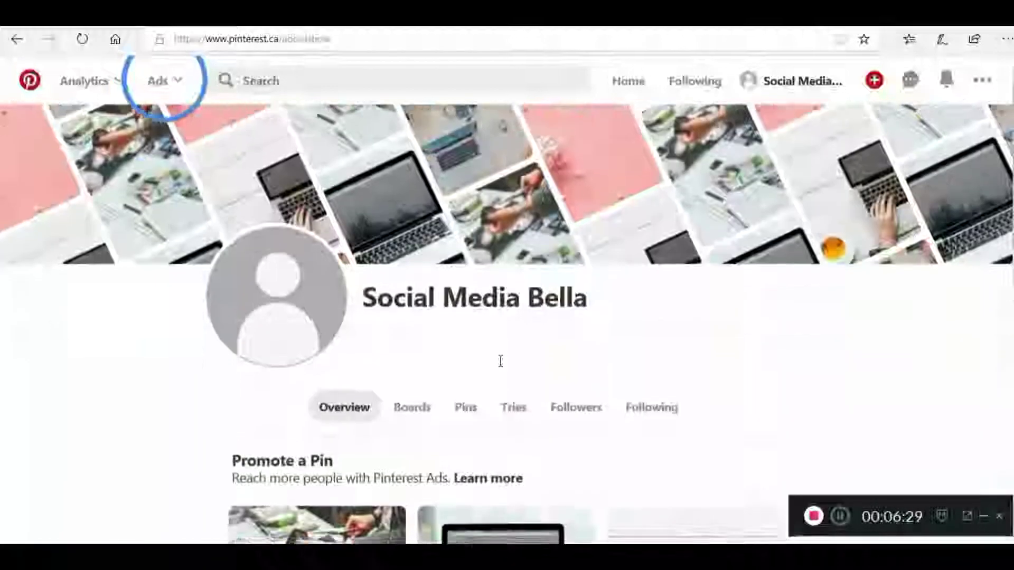
{"action": "scroll", "coordinate": [500, 361], "scroll_direction": "down", "scroll_amount": 2}
{"action": "scroll", "coordinate": [423, 365], "scroll_direction": "down", "scroll_amount": 4}
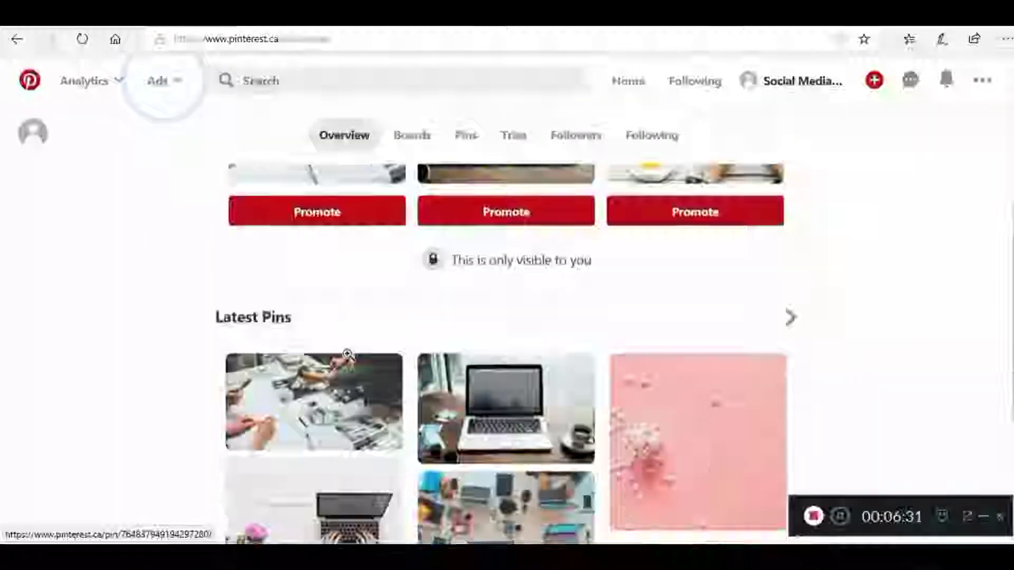
{"action": "scroll", "coordinate": [353, 360], "scroll_direction": "up", "scroll_amount": 2}
{"action": "scroll", "coordinate": [352, 361], "scroll_direction": "up", "scroll_amount": 5}
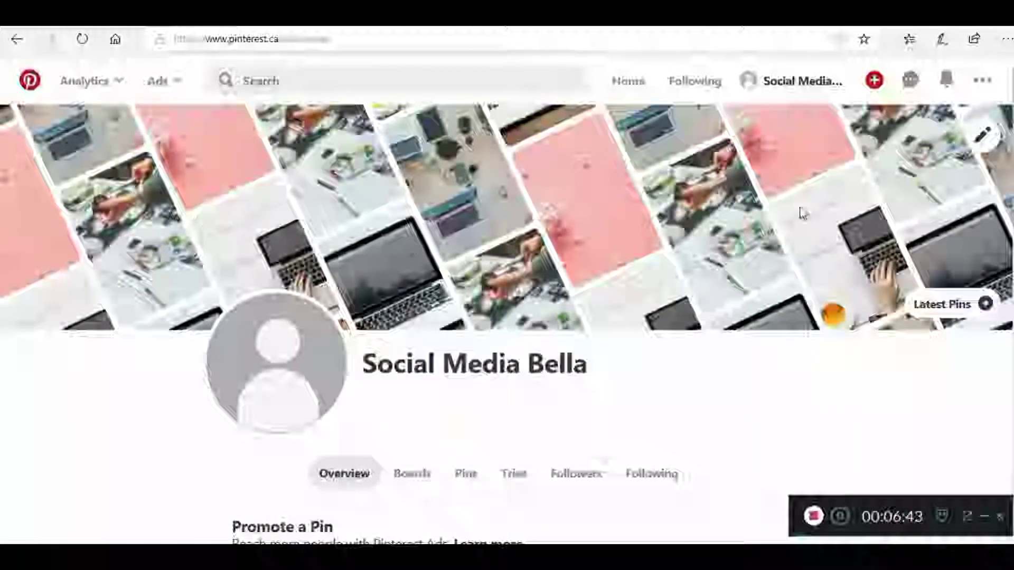
{"action": "scroll", "coordinate": [637, 267], "scroll_direction": "down", "scroll_amount": 10}
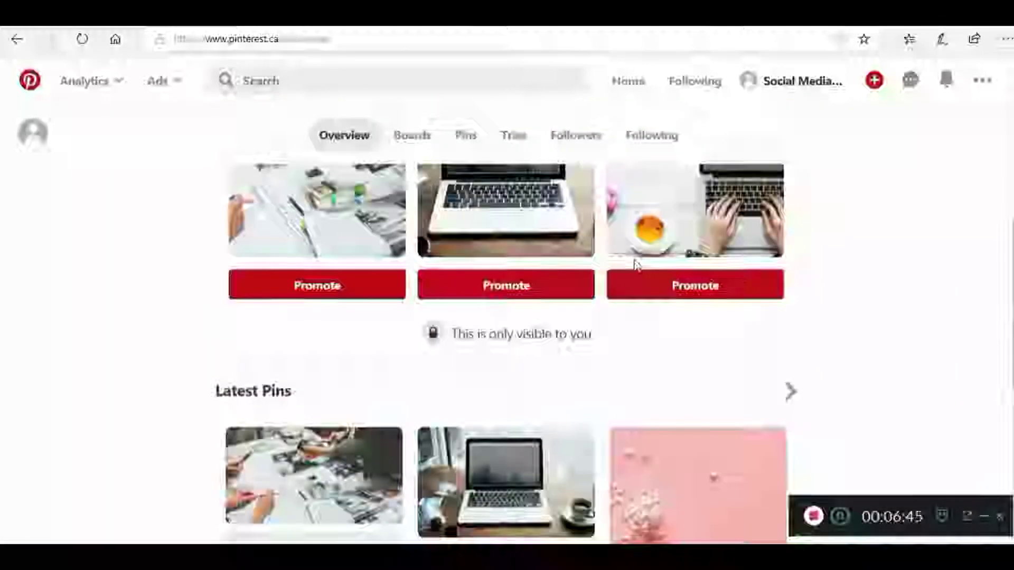
{"action": "scroll", "coordinate": [636, 267], "scroll_direction": "down", "scroll_amount": 3}
{"action": "scroll", "coordinate": [603, 267], "scroll_direction": "up", "scroll_amount": 5}
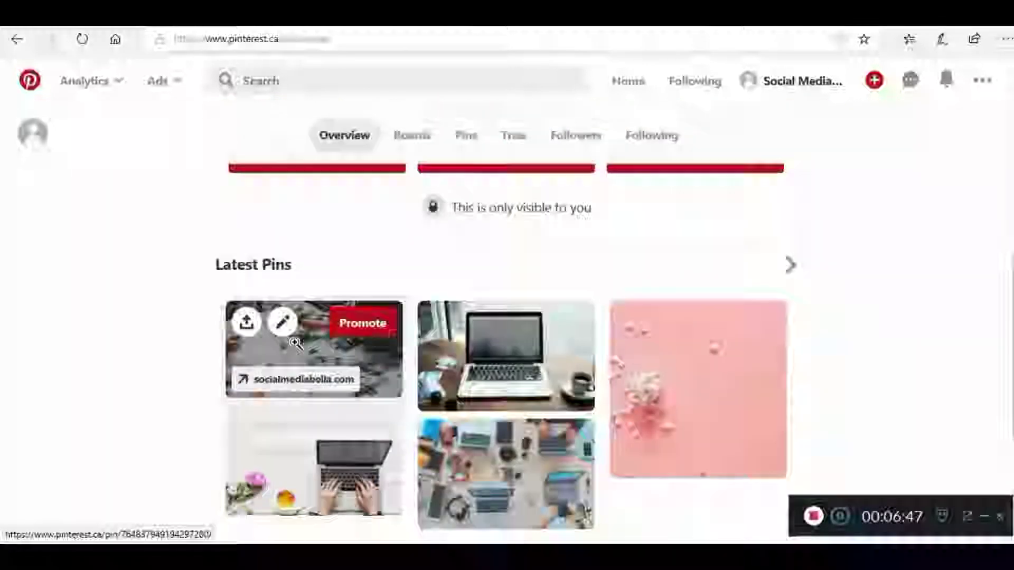
Open the latest Pin showing laptops on a shared desk from above and inspect its website link and comments.
{"action": "scroll", "coordinate": [476, 394], "scroll_direction": "down", "scroll_amount": 3}
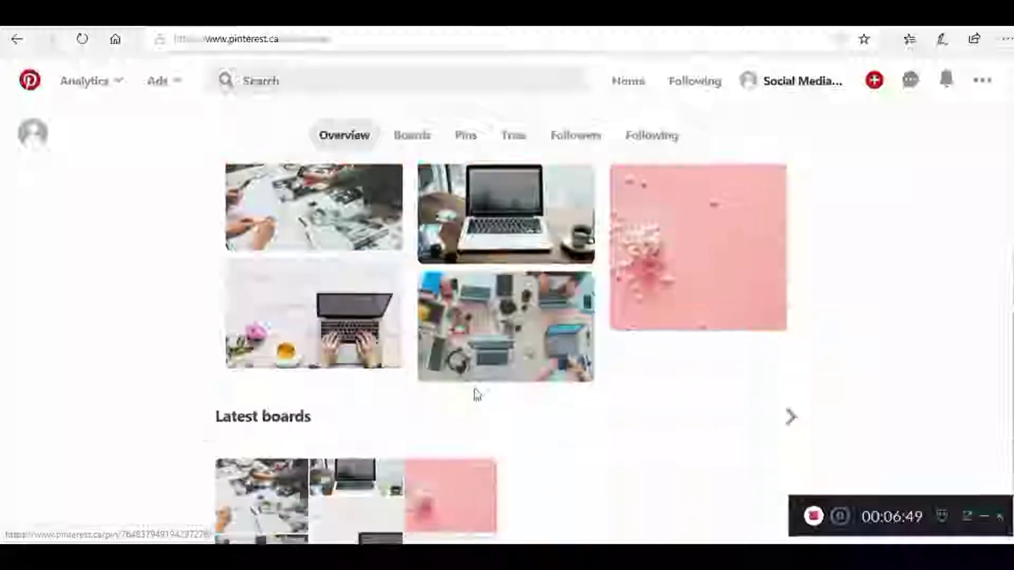
{"action": "left_click", "coordinate": [498, 327]}
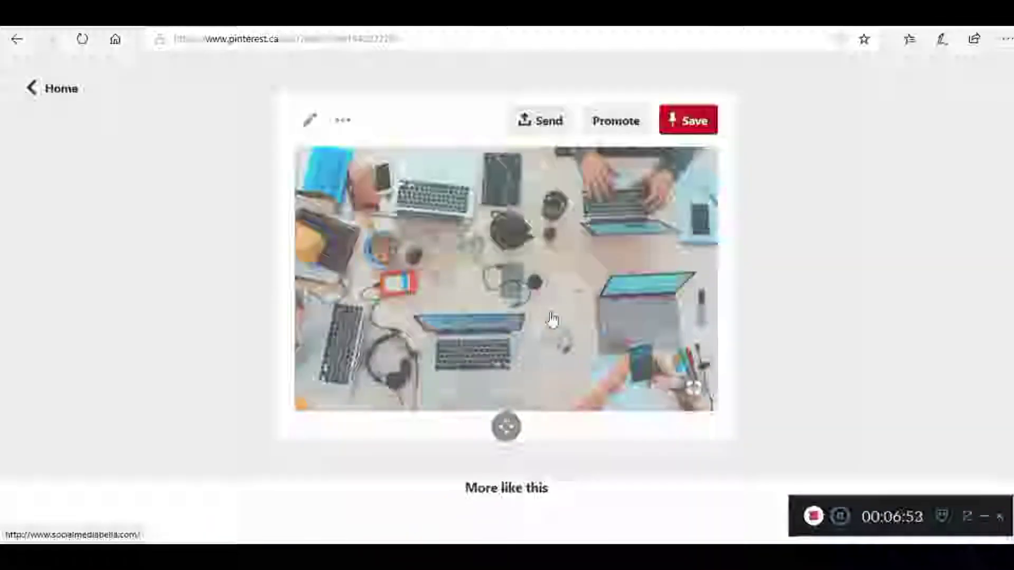
{"action": "scroll", "coordinate": [552, 319], "scroll_direction": "down", "scroll_amount": 2}
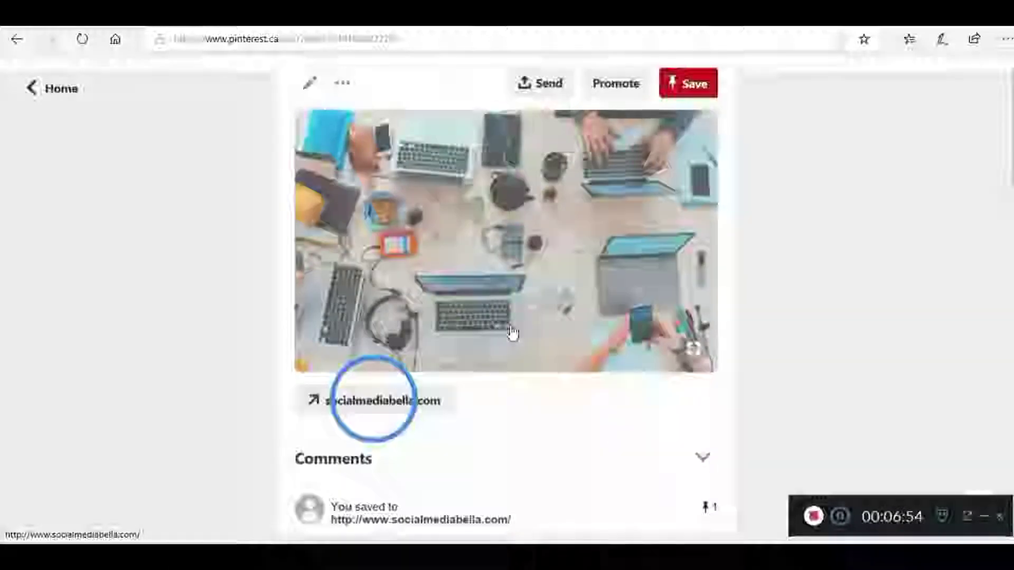
{"action": "scroll", "coordinate": [625, 286], "scroll_direction": "up", "scroll_amount": 1}
{"action": "scroll", "coordinate": [625, 286], "scroll_direction": "down", "scroll_amount": 5}
{"action": "scroll", "coordinate": [625, 286], "scroll_direction": "up", "scroll_amount": 5}
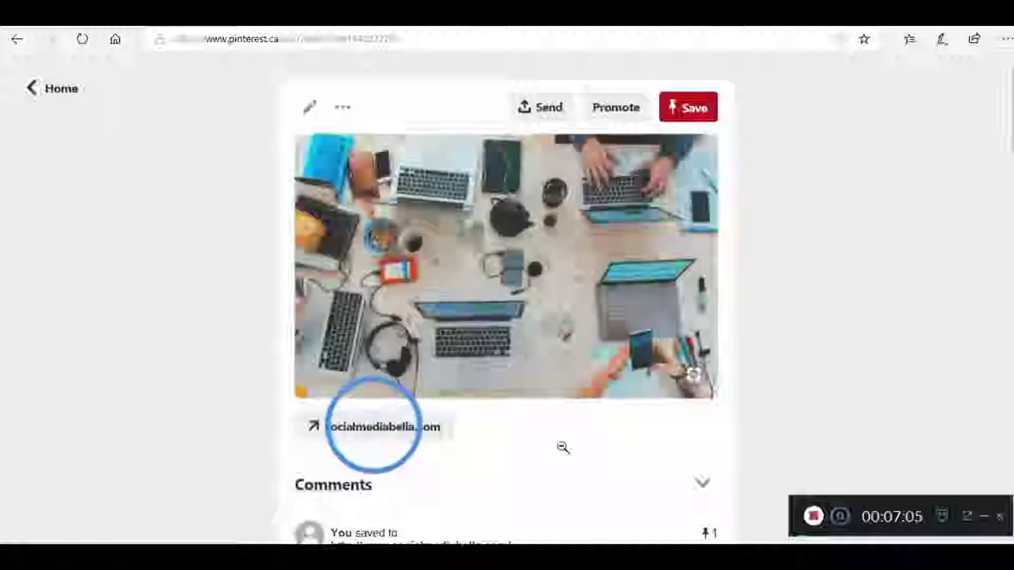
{"action": "scroll", "coordinate": [389, 316], "scroll_direction": "down", "scroll_amount": 3}
{"action": "scroll", "coordinate": [388, 319], "scroll_direction": "up", "scroll_amount": 3}
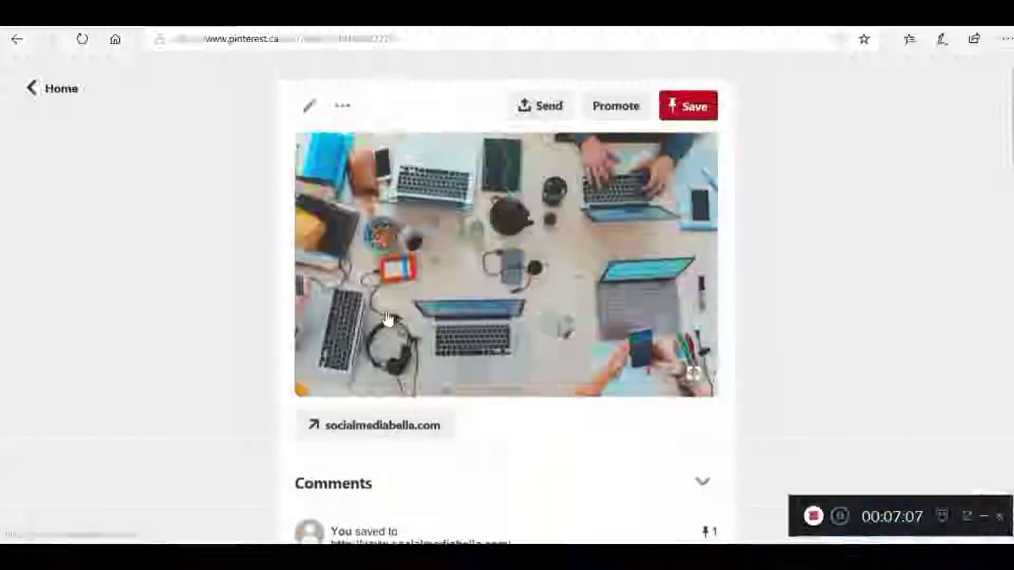
{"action": "left_click", "coordinate": [375, 426]}
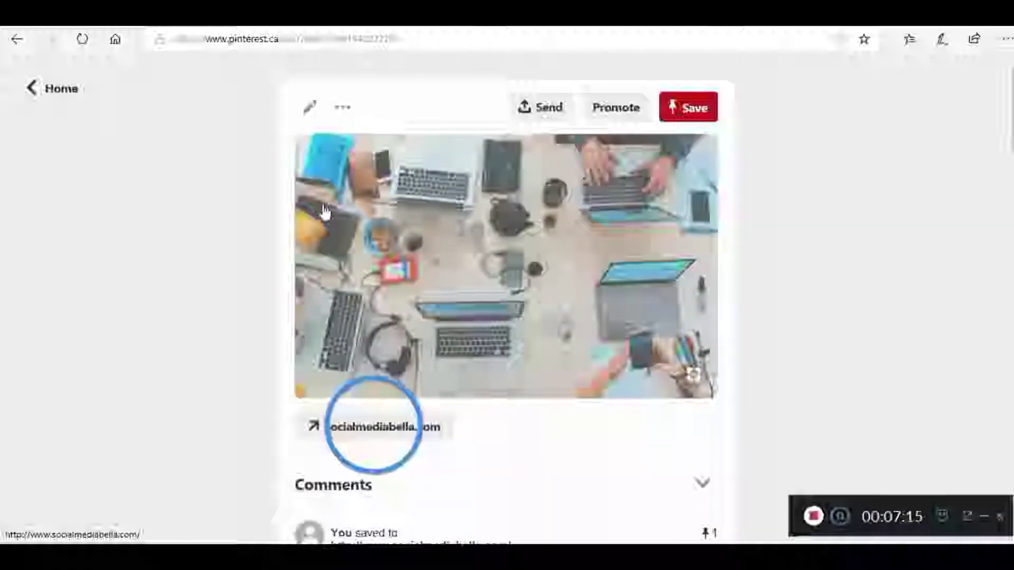
Return to the business profile and review its latest boards and promotable Pins.
{"action": "left_click", "coordinate": [66, 102]}
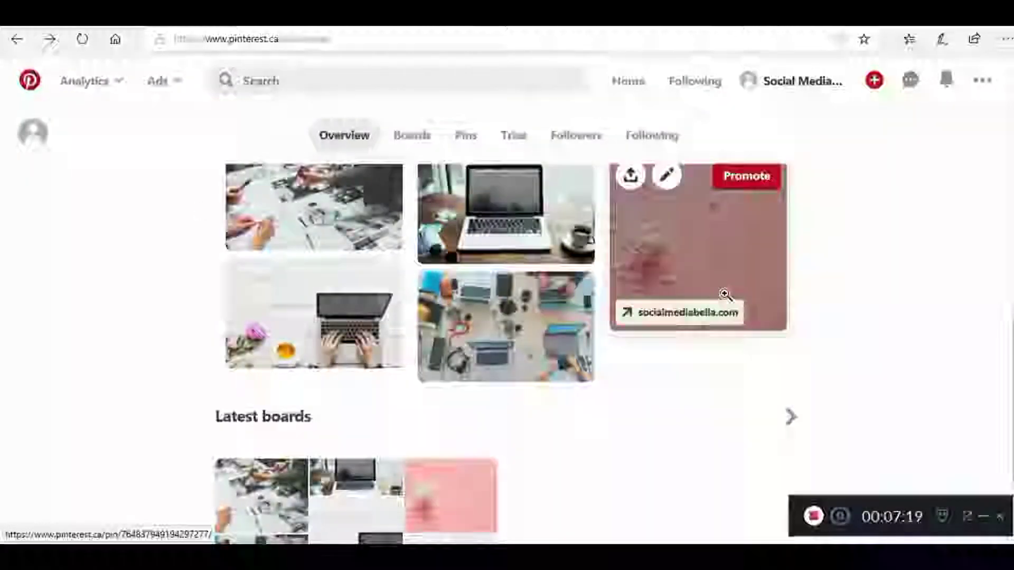
{"action": "scroll", "coordinate": [726, 294], "scroll_direction": "up", "scroll_amount": 3}
{"action": "scroll", "coordinate": [726, 295], "scroll_direction": "down", "scroll_amount": 6}
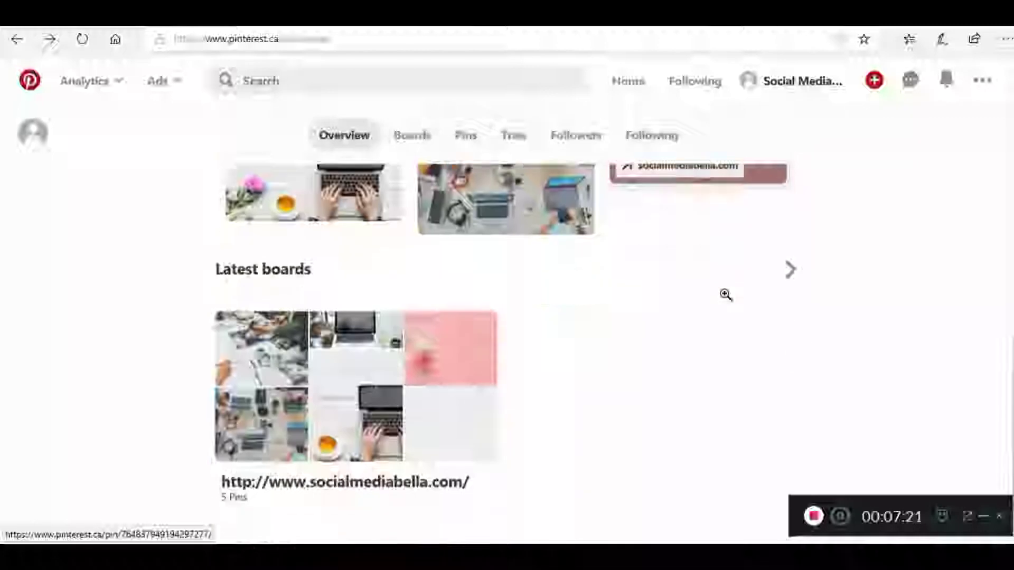
{"action": "scroll", "coordinate": [725, 295], "scroll_direction": "up", "scroll_amount": 6}
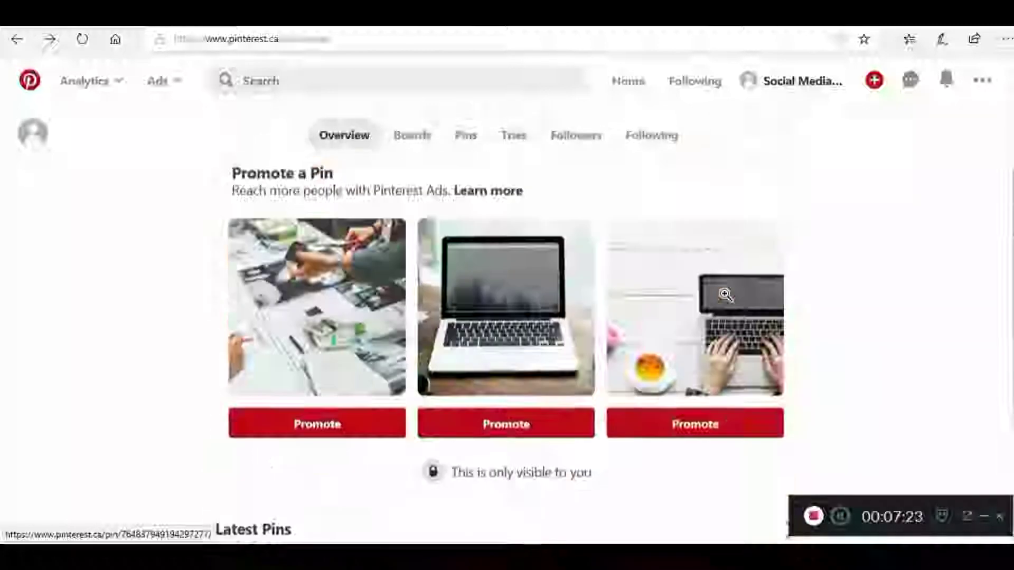
{"action": "scroll", "coordinate": [634, 275], "scroll_direction": "up", "scroll_amount": 3}
{"action": "scroll", "coordinate": [629, 409], "scroll_direction": "up", "scroll_amount": 4}
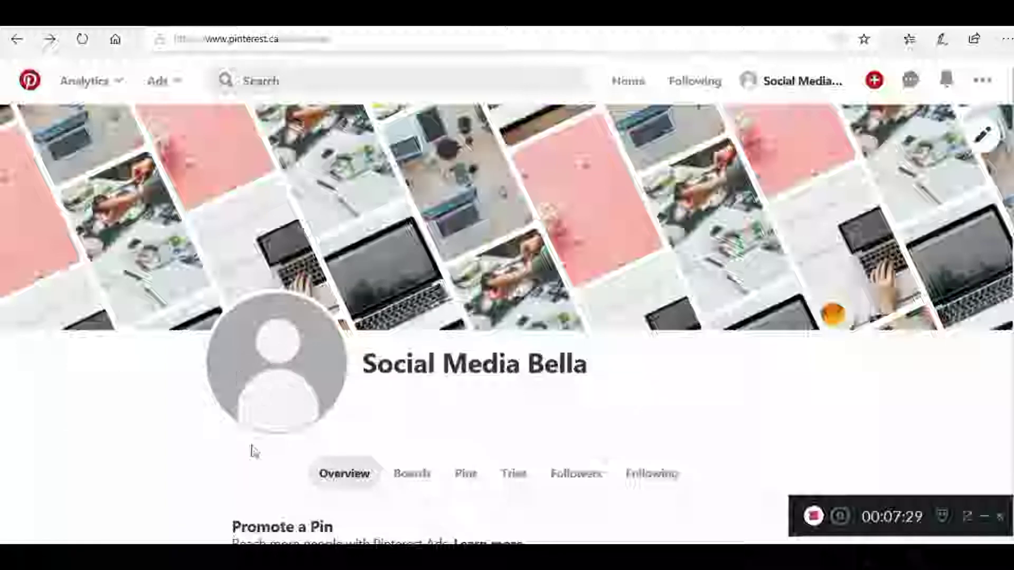
Open the account settings of the business profile.
{"action": "scroll", "coordinate": [294, 391], "scroll_direction": "down", "scroll_amount": 1}
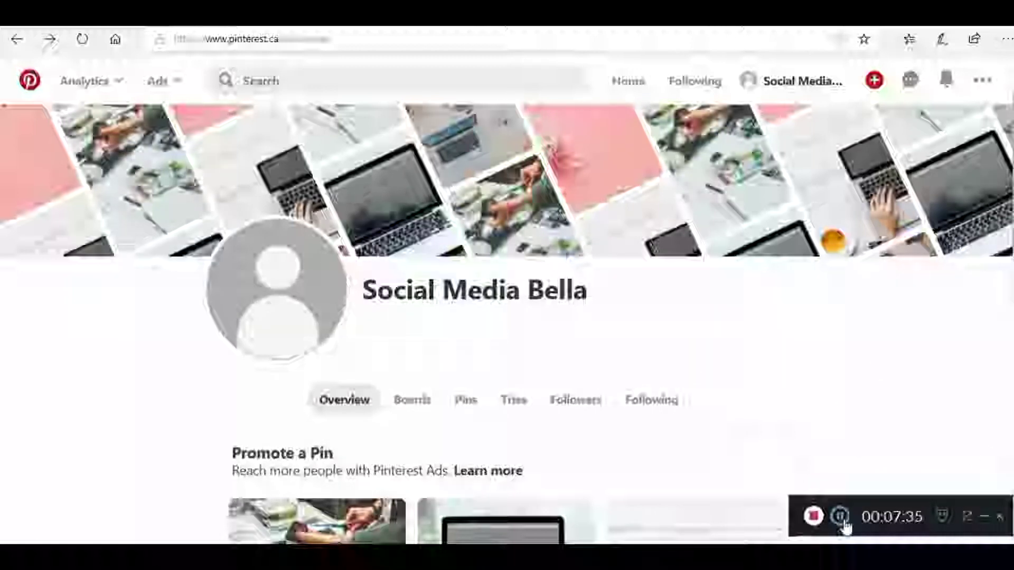
{"action": "left_click", "coordinate": [982, 80]}
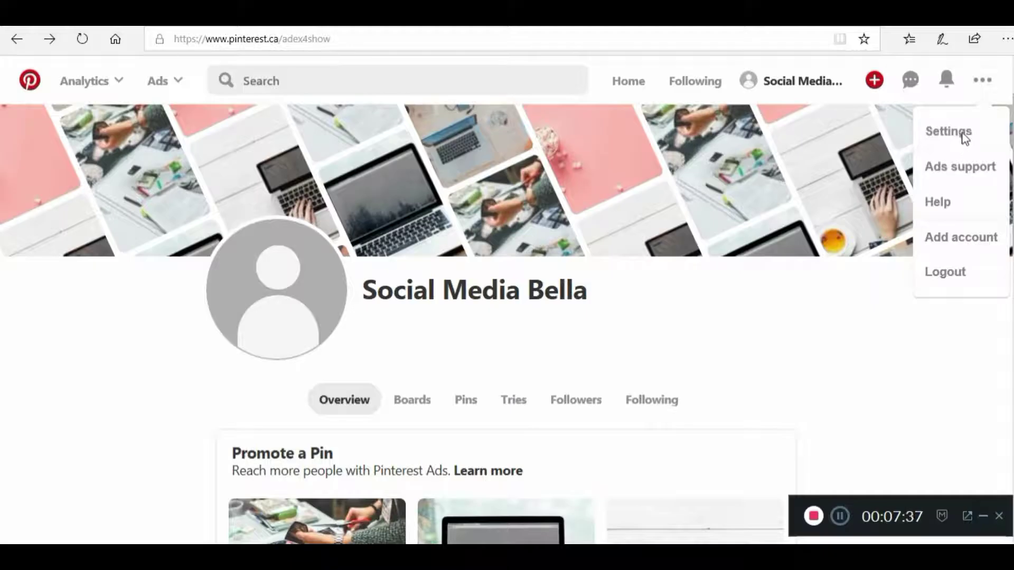
{"action": "left_click", "coordinate": [939, 150]}
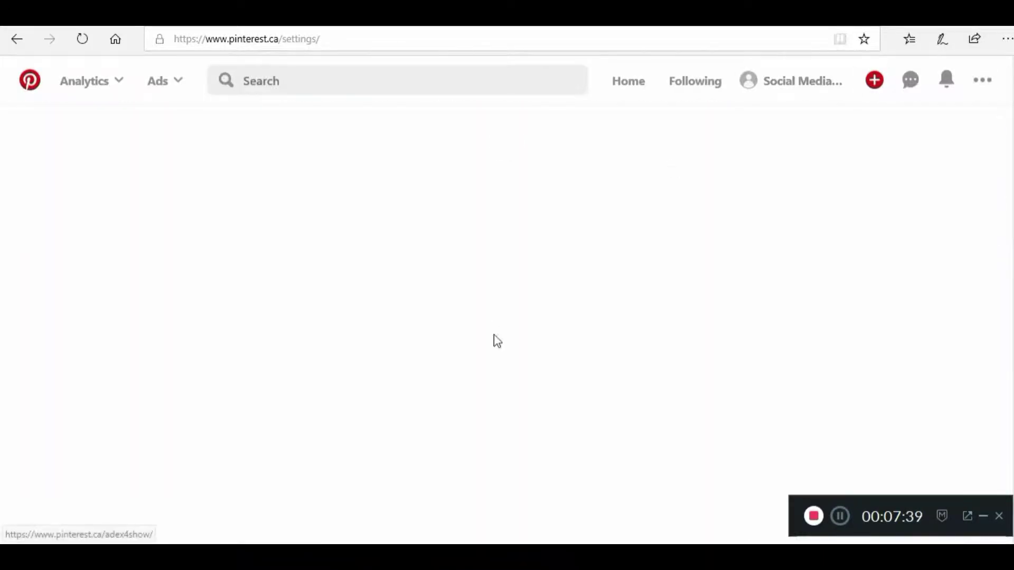
Change the profile picture to the woman's photo with the red Pinterest banner and save the settings.
{"action": "scroll", "coordinate": [405, 215], "scroll_direction": "down", "scroll_amount": 10}
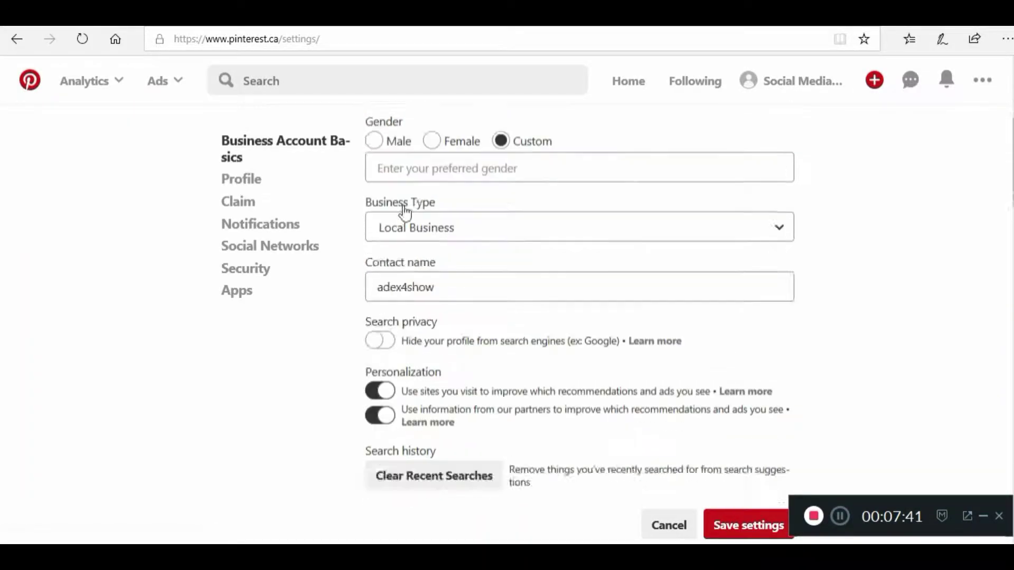
{"action": "scroll", "coordinate": [422, 248], "scroll_direction": "down", "scroll_amount": 1}
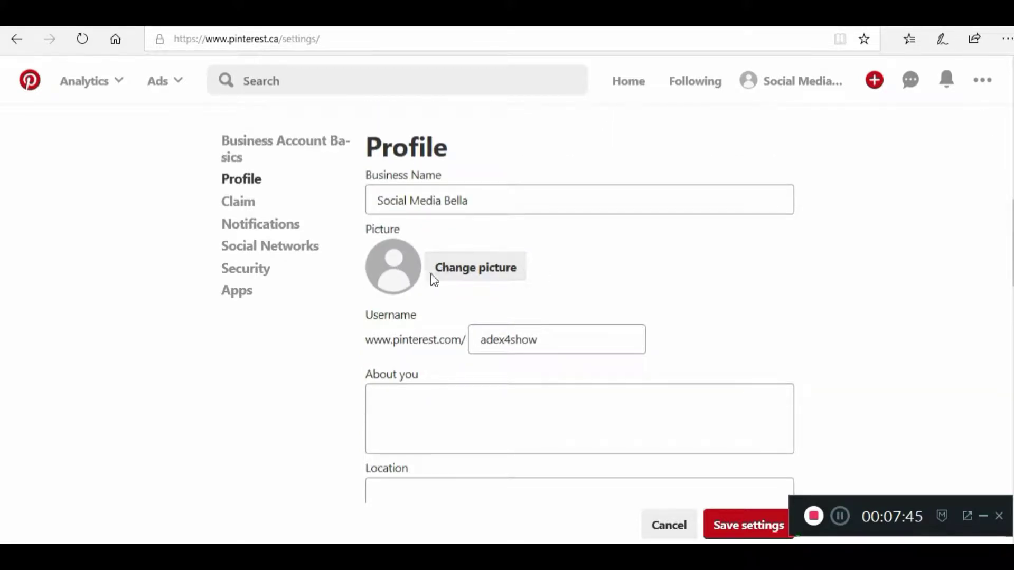
{"action": "left_click", "coordinate": [756, 528]}
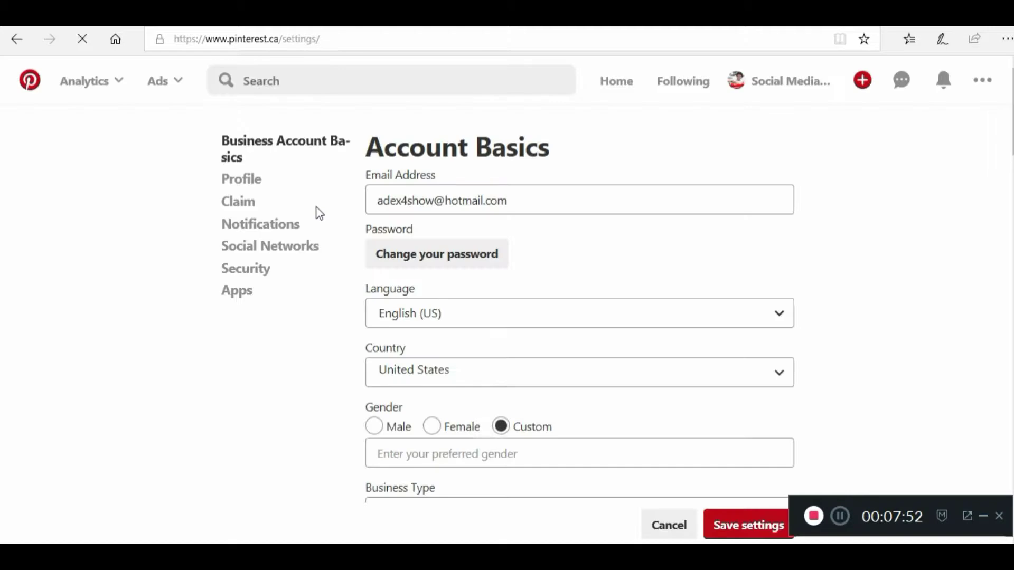
Return to the business profile and review its new picture, cover and Promote a Pin section.
{"action": "left_click", "coordinate": [769, 94]}
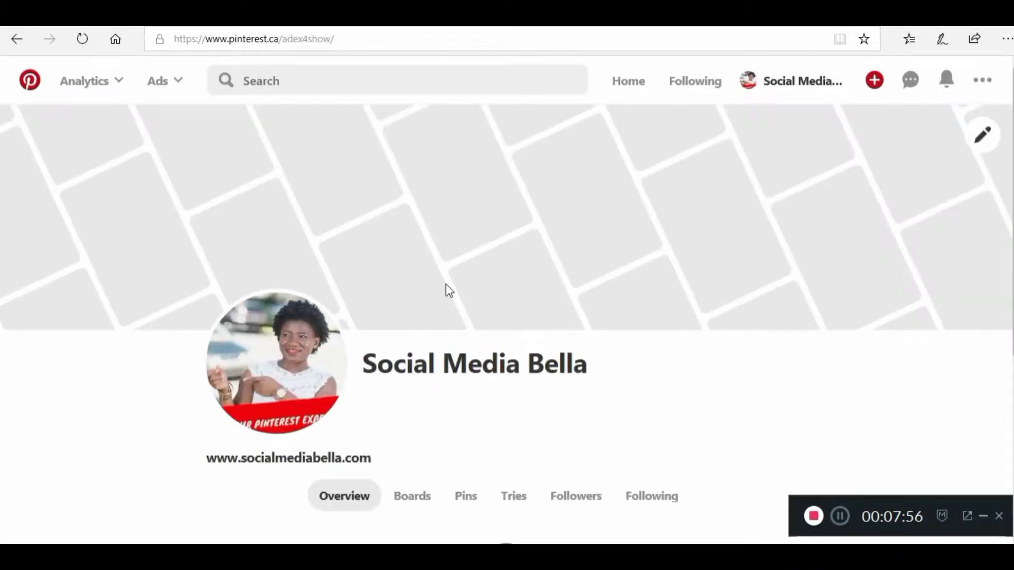
{"action": "scroll", "coordinate": [446, 284], "scroll_direction": "down", "scroll_amount": 2}
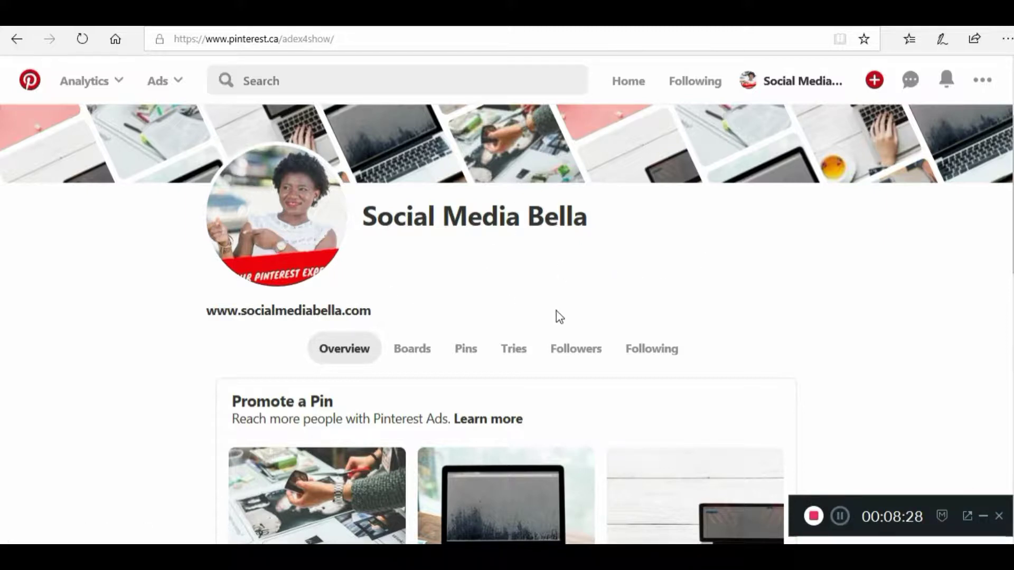
{"action": "scroll", "coordinate": [529, 276], "scroll_direction": "down", "scroll_amount": 2}
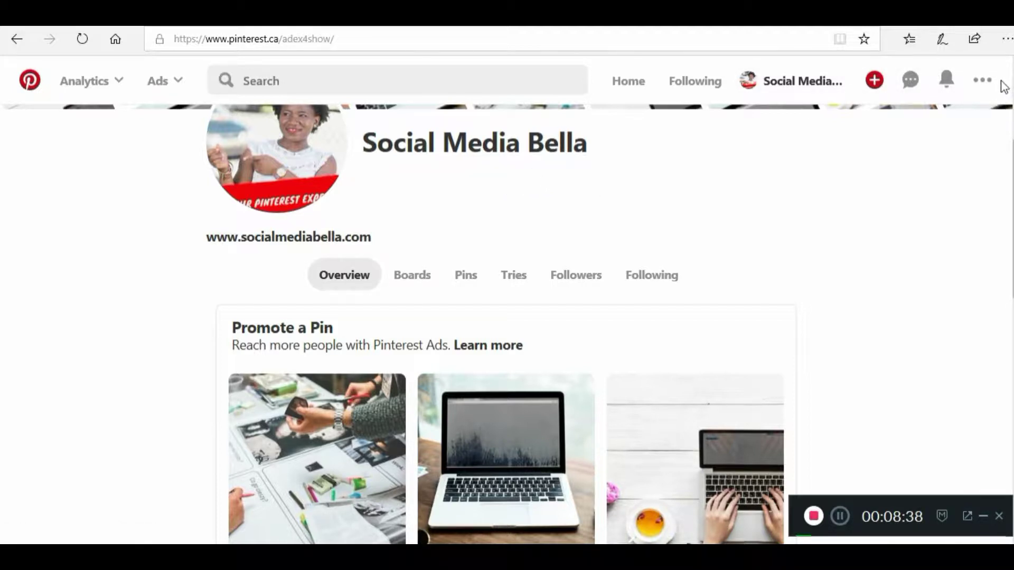
In the account's profile settings, describe Social Media Bella's social media marketing services for businesses under About you and set the location to USA.
{"action": "left_click", "coordinate": [983, 82]}
{"action": "left_click", "coordinate": [967, 138]}
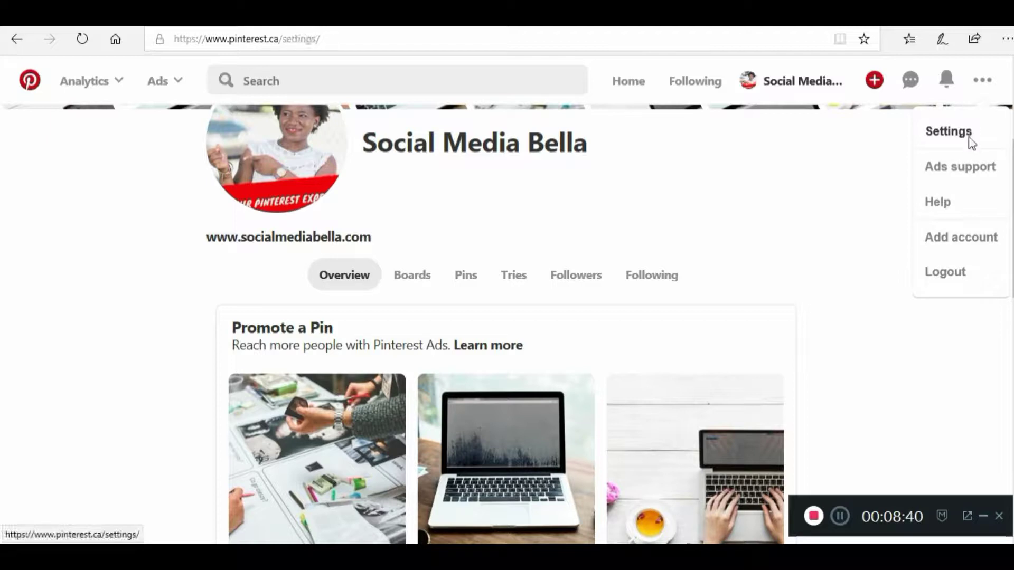
{"action": "scroll", "coordinate": [400, 206], "scroll_direction": "down", "scroll_amount": 10}
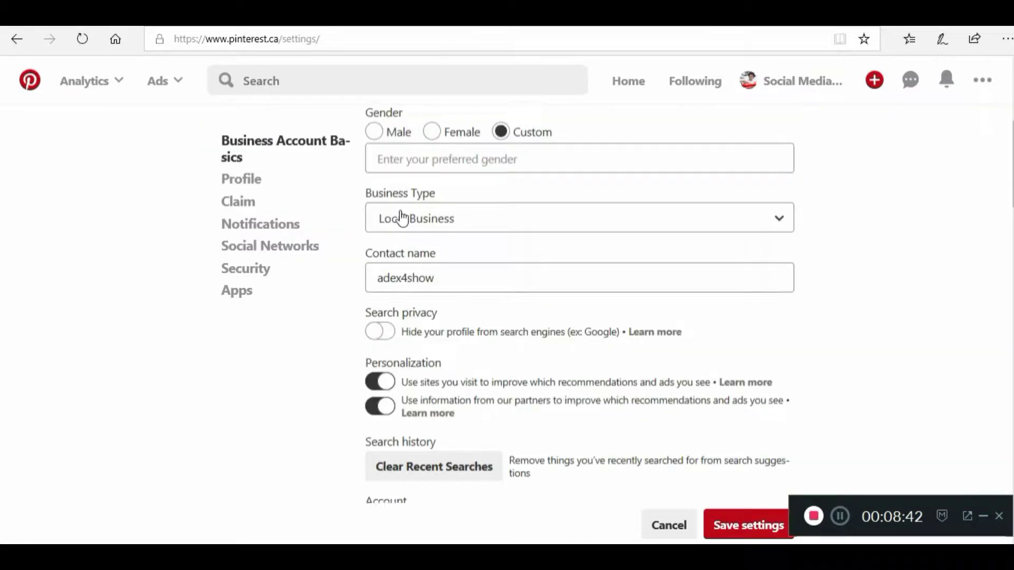
{"action": "scroll", "coordinate": [401, 217], "scroll_direction": "down", "scroll_amount": 7}
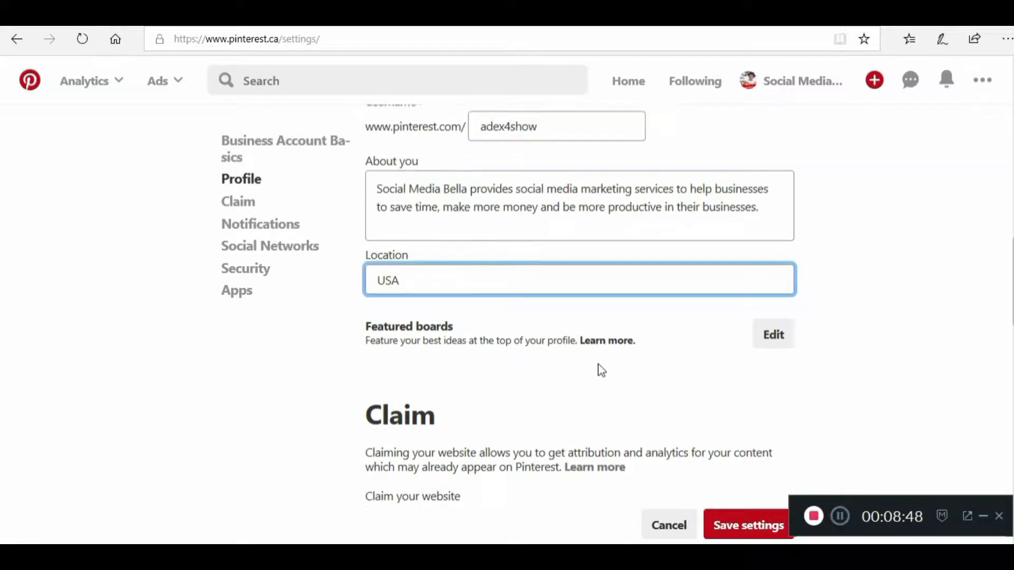
{"action": "scroll", "coordinate": [600, 370], "scroll_direction": "up", "scroll_amount": 3}
{"action": "scroll", "coordinate": [599, 365], "scroll_direction": "down", "scroll_amount": 1}
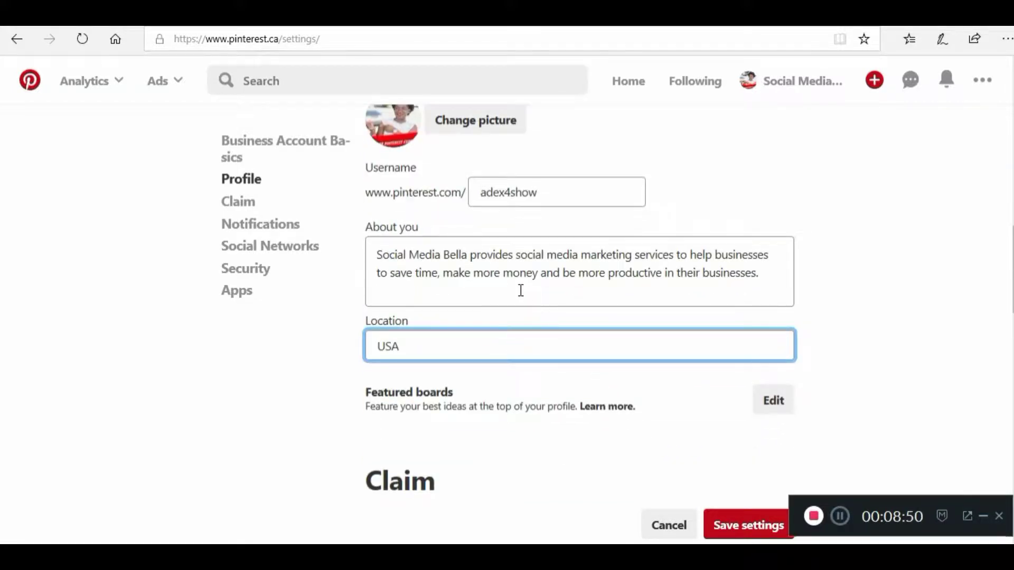
Replace the username in the profile's Pinterest address with socialmediabella.
{"action": "scroll", "coordinate": [515, 253], "scroll_direction": "up", "scroll_amount": 1}
{"action": "scroll", "coordinate": [516, 256], "scroll_direction": "down", "scroll_amount": 1}
{"action": "scroll", "coordinate": [517, 259], "scroll_direction": "up", "scroll_amount": 1}
{"action": "left_click", "coordinate": [525, 266]}
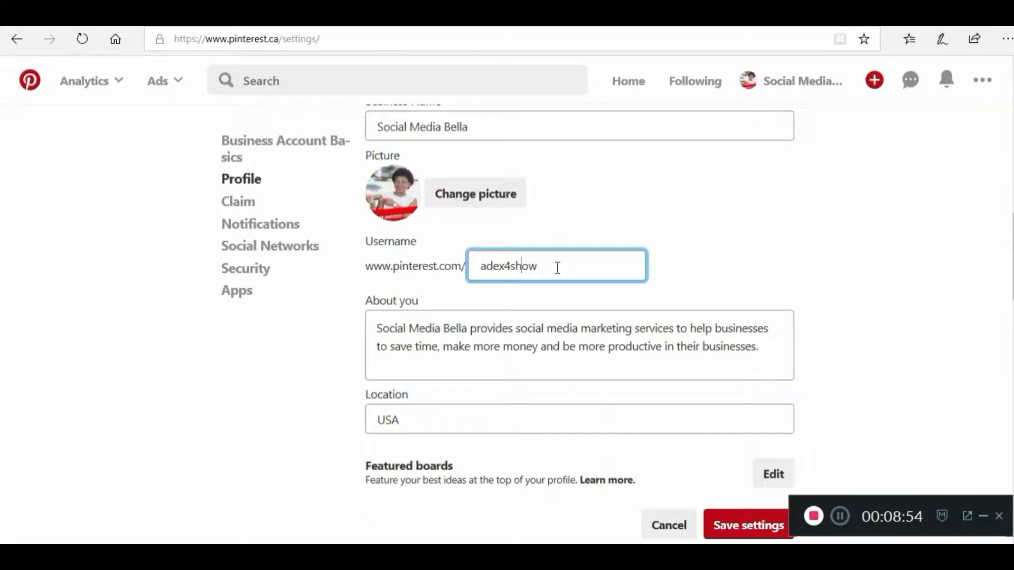
{"action": "left_click_drag", "start_coordinate": [557, 267], "coordinate": [452, 268]}
{"action": "type", "text": "socialmediabella"}
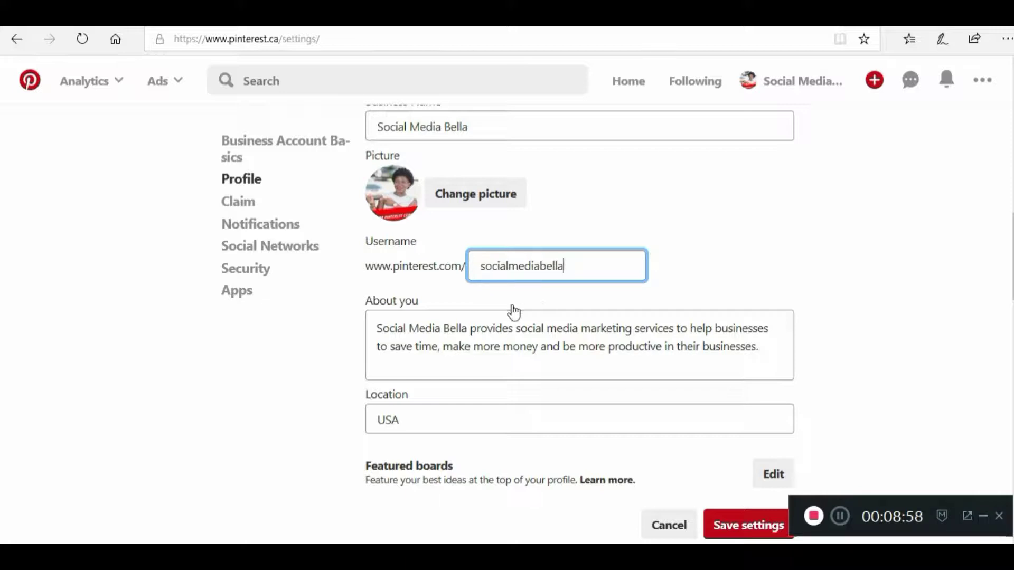
{"action": "scroll", "coordinate": [743, 279], "scroll_direction": "up", "scroll_amount": 2}
{"action": "scroll", "coordinate": [743, 278], "scroll_direction": "down", "scroll_amount": 2}
{"action": "scroll", "coordinate": [565, 184], "scroll_direction": "up", "scroll_amount": 2}
{"action": "left_click", "coordinate": [511, 201]}
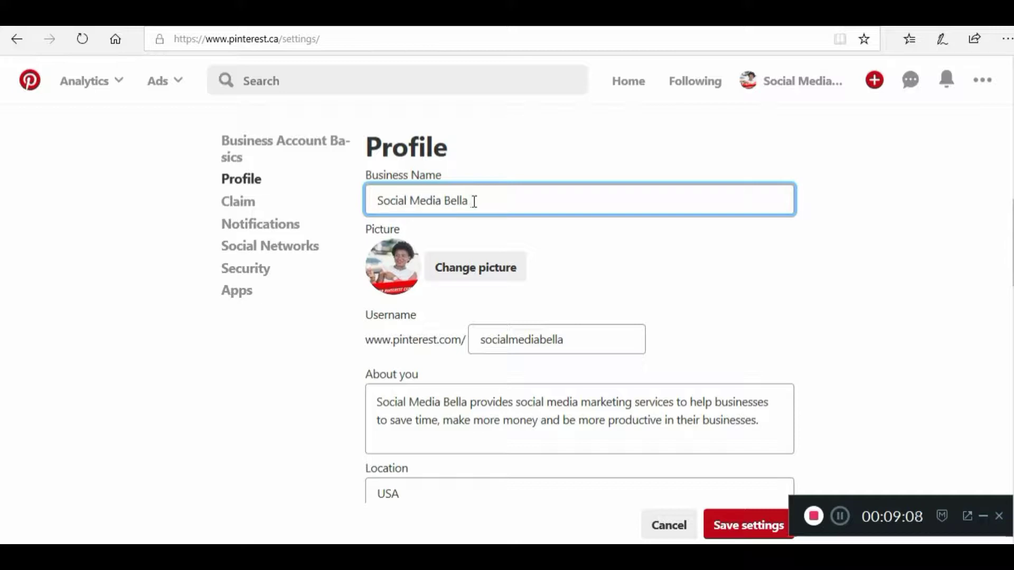
{"action": "type", "text": "for Businesses"}
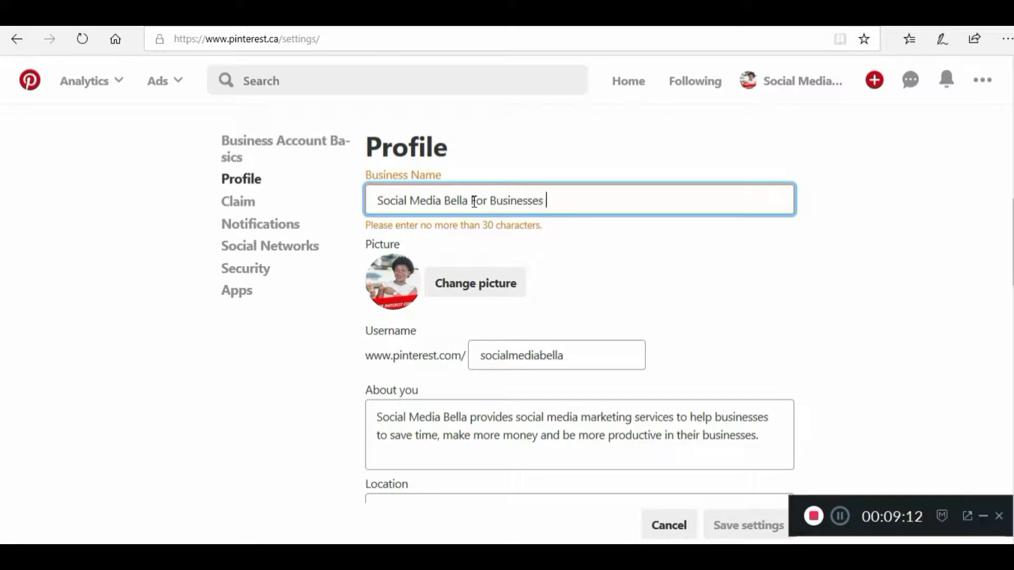
{"action": "key", "text": "BackSpace"}
{"action": "key", "text": "BackSpace"}
{"action": "key", "text": "BackSpace"}
{"action": "key", "text": "BackSpace"}
{"action": "key", "text": "BackSpace"}
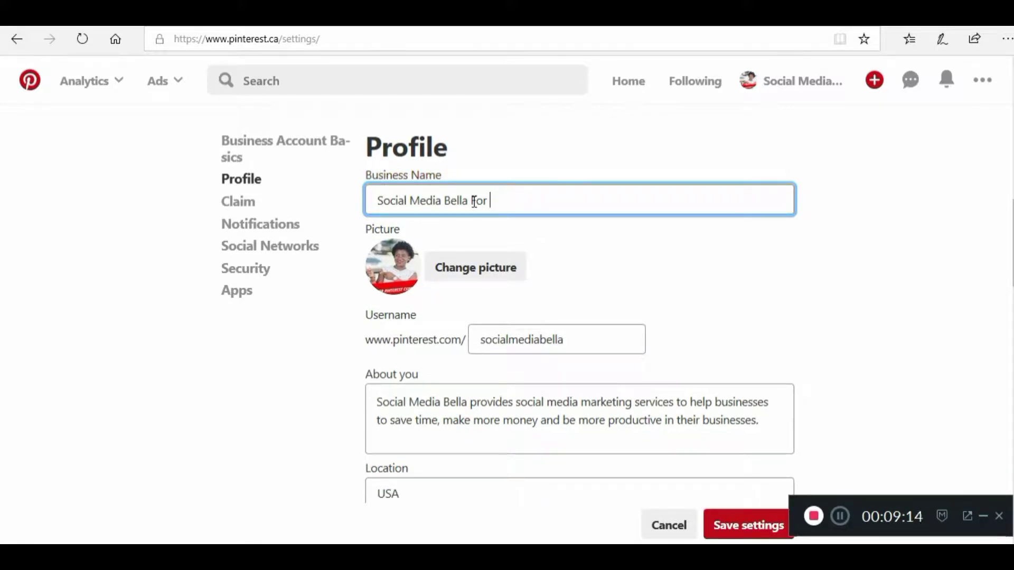
{"action": "key", "text": "BackSpace"}
Set the business name to Business Social Media Bella and save the settings.
{"action": "type", "text": "Business"}
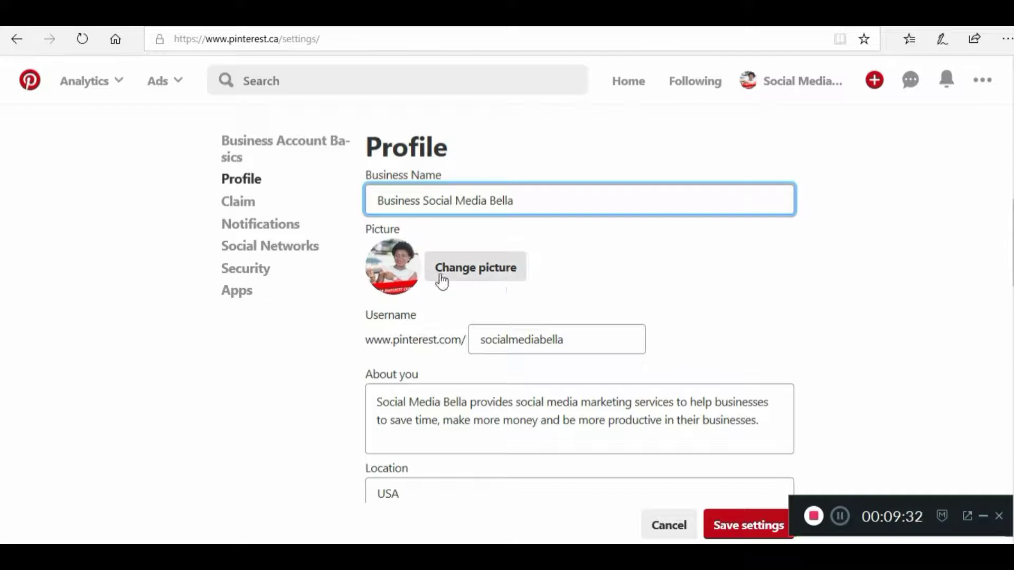
{"action": "scroll", "coordinate": [538, 330], "scroll_direction": "down", "scroll_amount": 4}
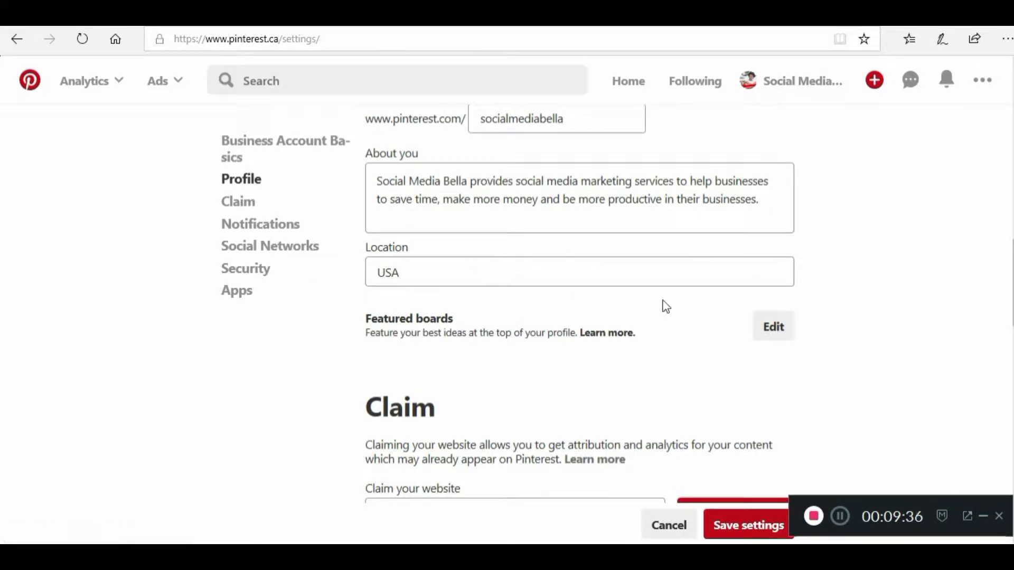
{"action": "scroll", "coordinate": [758, 364], "scroll_direction": "down", "scroll_amount": 3}
{"action": "scroll", "coordinate": [745, 380], "scroll_direction": "down", "scroll_amount": 7}
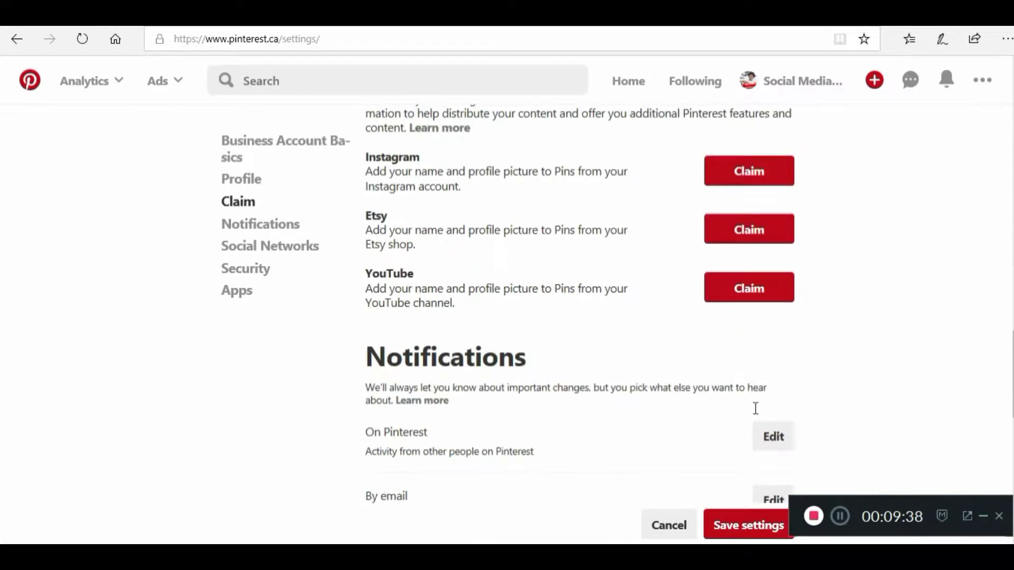
{"action": "left_click", "coordinate": [745, 528]}
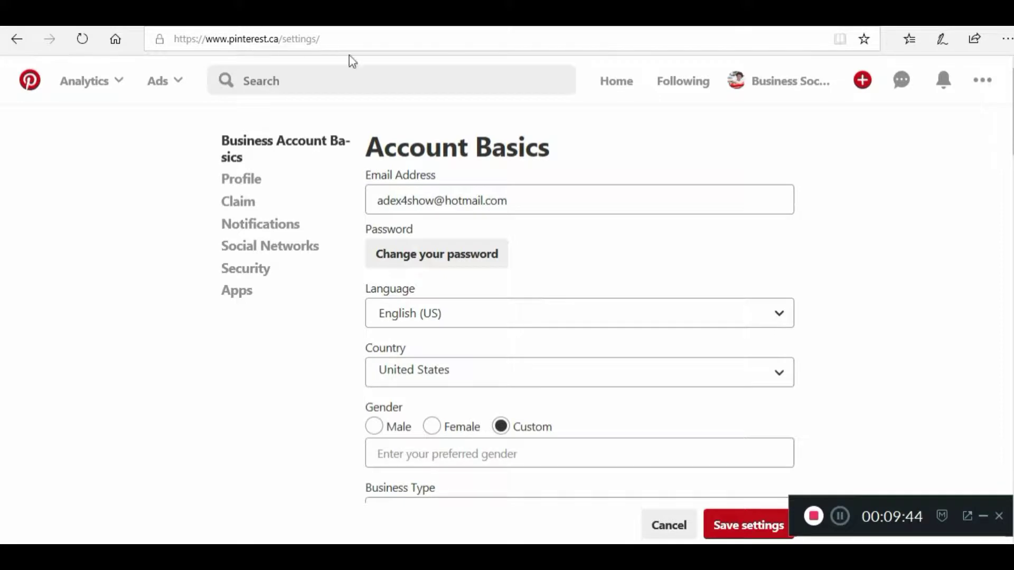
Return to the business profile and review its updated name, address, location and description.
{"action": "left_click", "coordinate": [750, 78]}
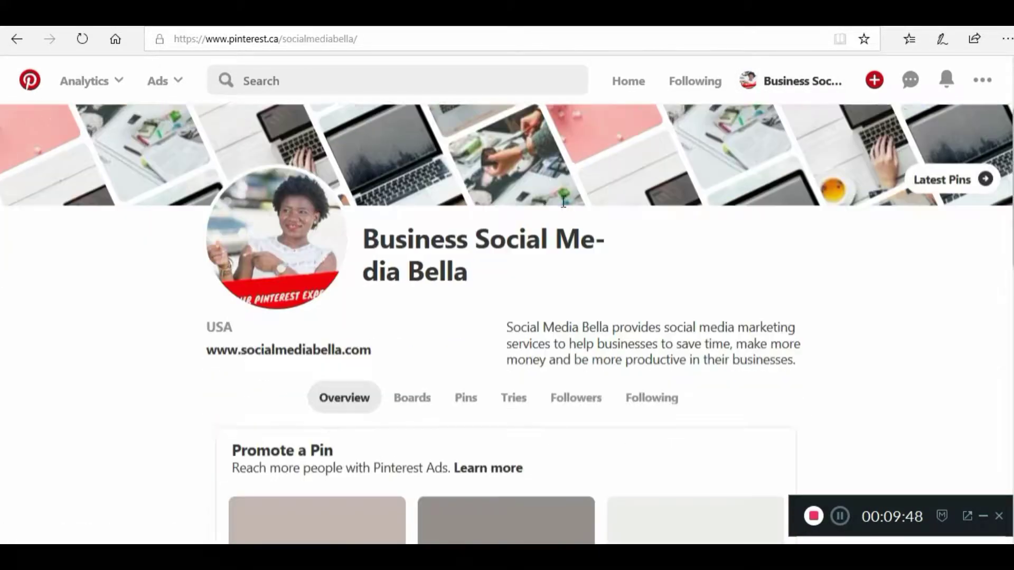
{"action": "scroll", "coordinate": [563, 202], "scroll_direction": "down", "scroll_amount": 1}
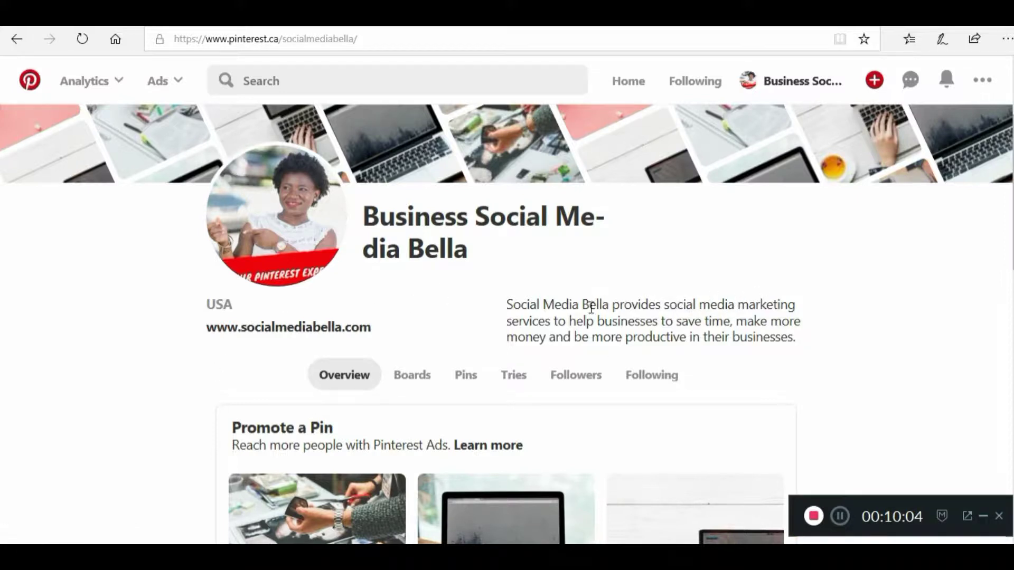
{"action": "scroll", "coordinate": [588, 303], "scroll_direction": "down", "scroll_amount": 3}
{"action": "scroll", "coordinate": [328, 243], "scroll_direction": "up", "scroll_amount": 2}
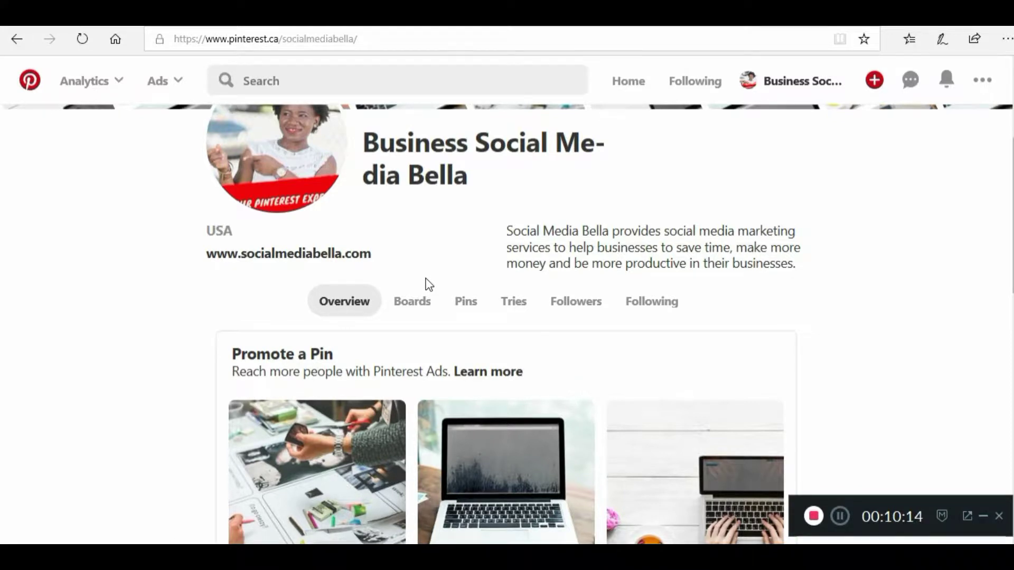
{"action": "scroll", "coordinate": [429, 284], "scroll_direction": "down", "scroll_amount": 2}
{"action": "scroll", "coordinate": [429, 284], "scroll_direction": "up", "scroll_amount": 2}
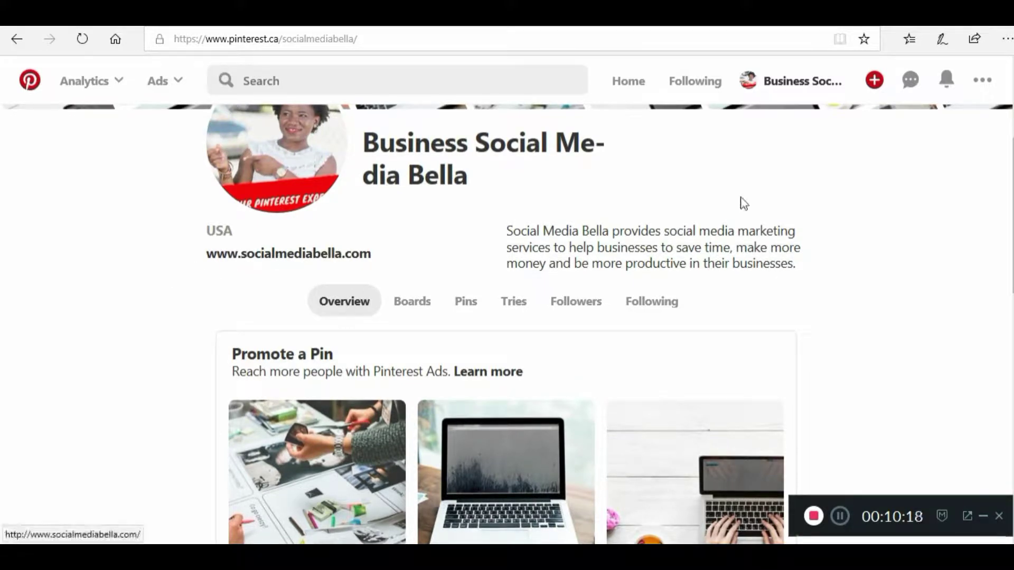
Open the account settings and find the website field in the Claim section.
{"action": "left_click", "coordinate": [998, 92]}
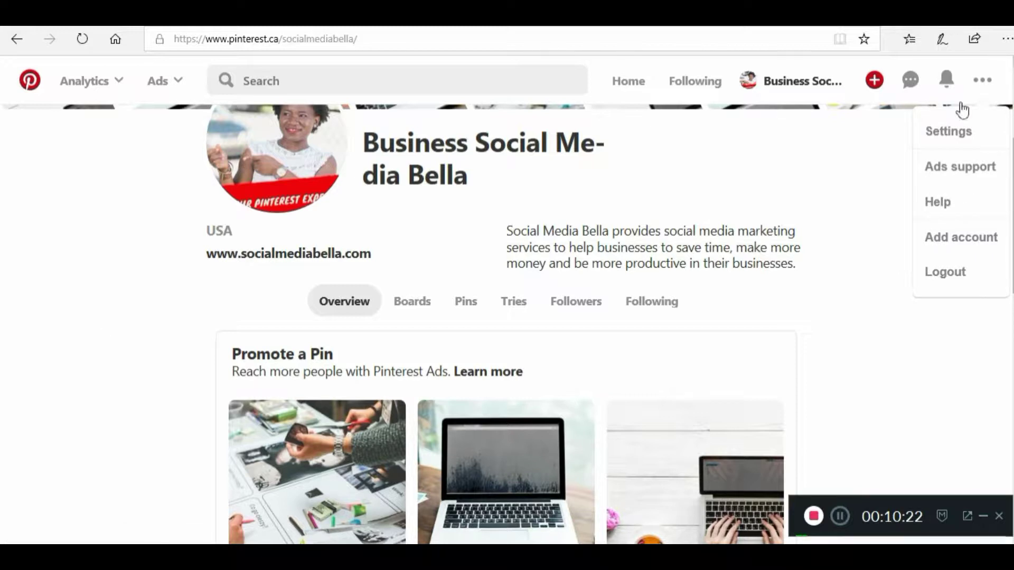
{"action": "left_click", "coordinate": [953, 140]}
{"action": "scroll", "coordinate": [475, 279], "scroll_direction": "down", "scroll_amount": 6}
{"action": "scroll", "coordinate": [499, 280], "scroll_direction": "down", "scroll_amount": 10}
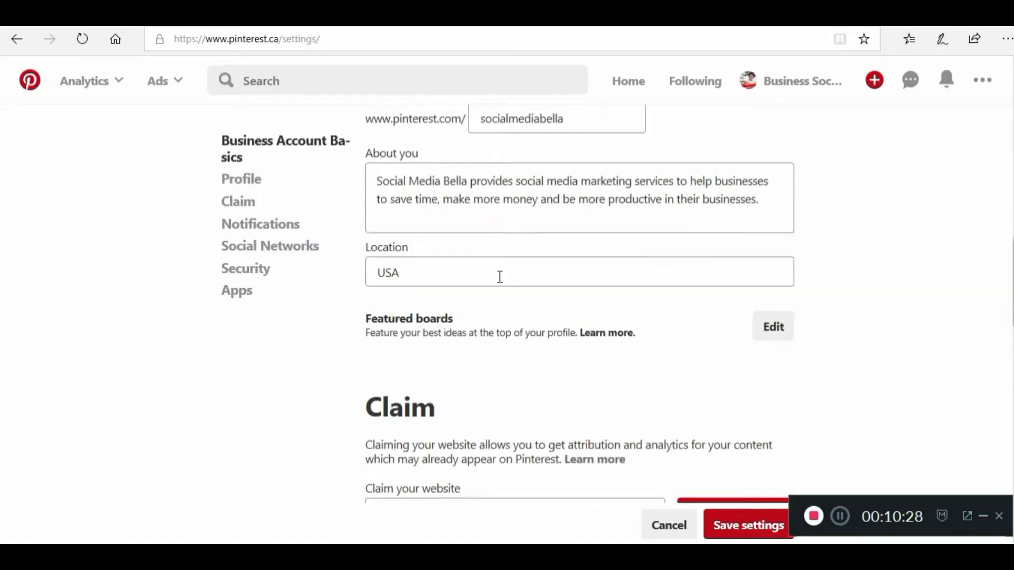
{"action": "scroll", "coordinate": [500, 276], "scroll_direction": "down", "scroll_amount": 5}
{"action": "scroll", "coordinate": [423, 259], "scroll_direction": "up", "scroll_amount": 4}
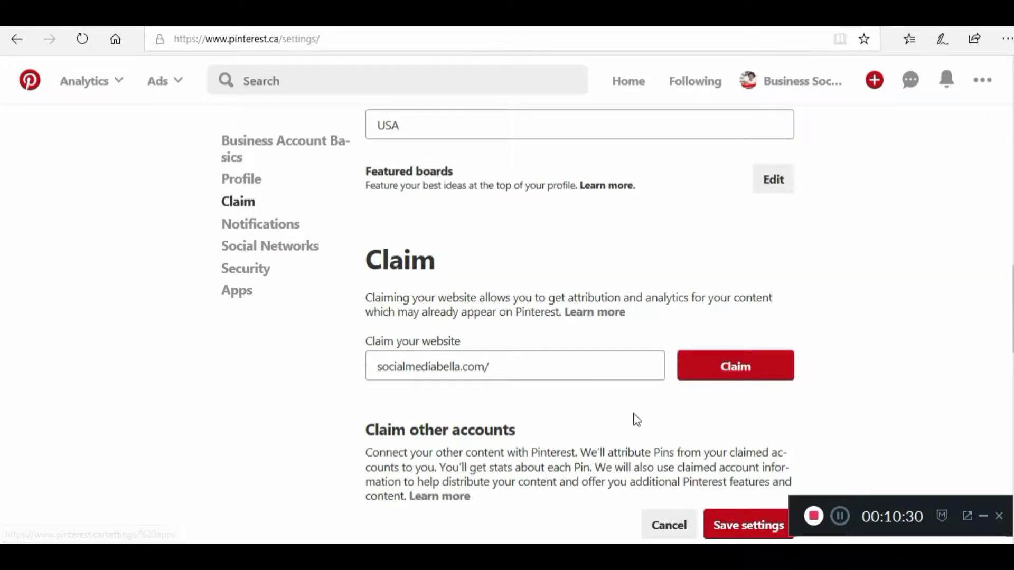
Inspect the claim options for socialmediabella.com, display the HTML tag and close them without claiming the website.
{"action": "left_click", "coordinate": [720, 378]}
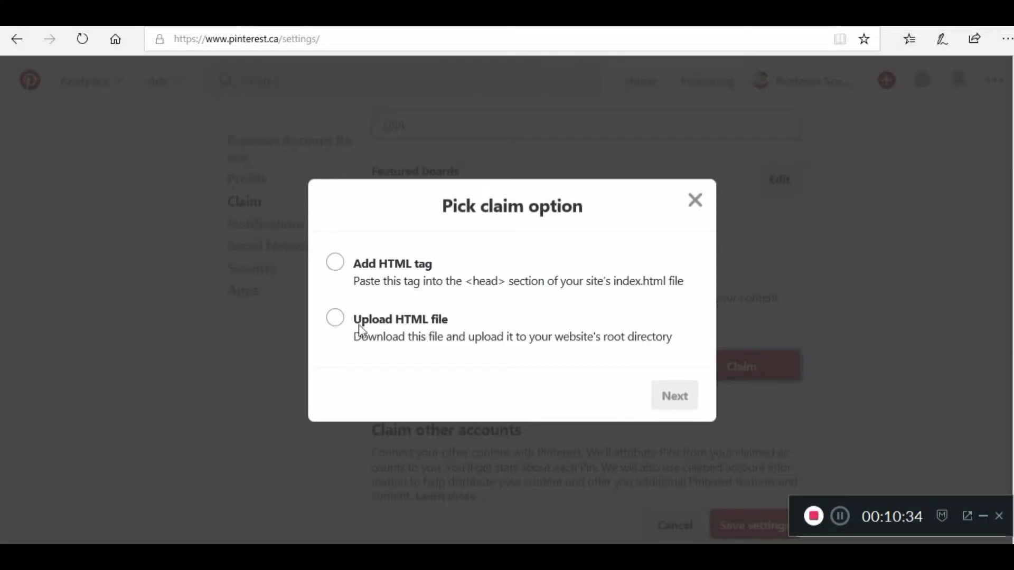
{"action": "left_click", "coordinate": [339, 269]}
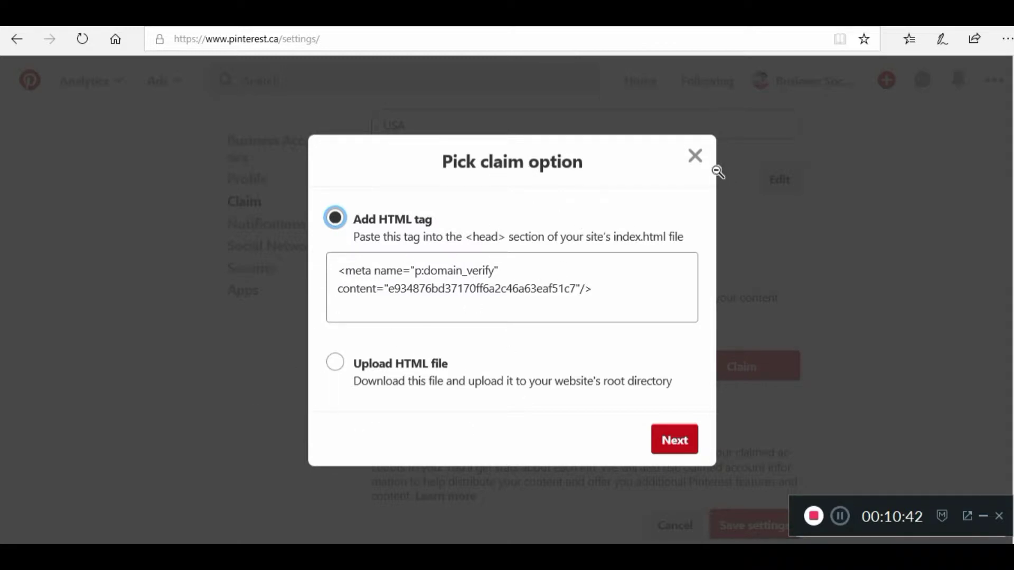
{"action": "left_click", "coordinate": [695, 158]}
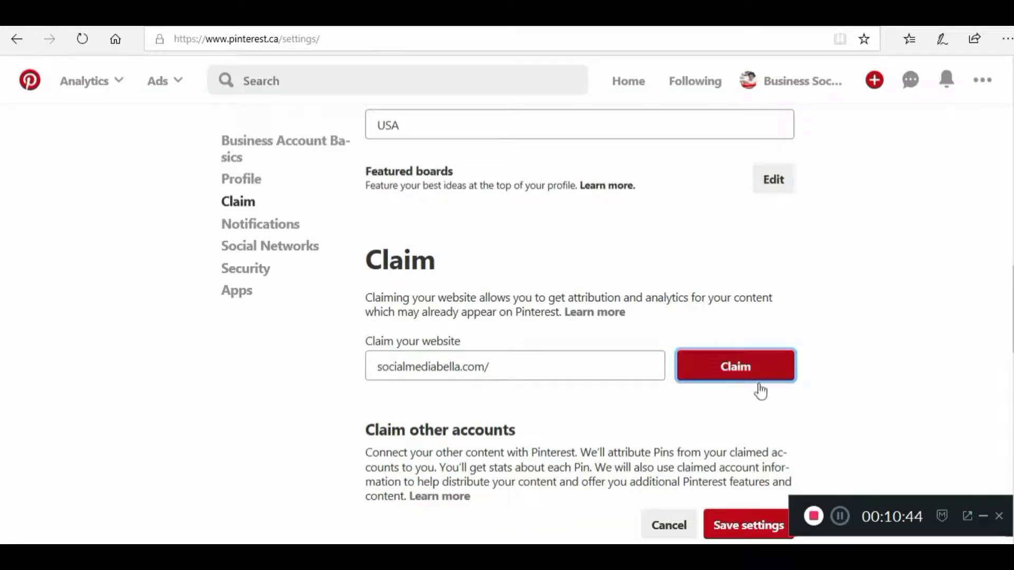
Return to the business profile and look over its overview with the promotable Pins.
{"action": "left_click", "coordinate": [813, 84]}
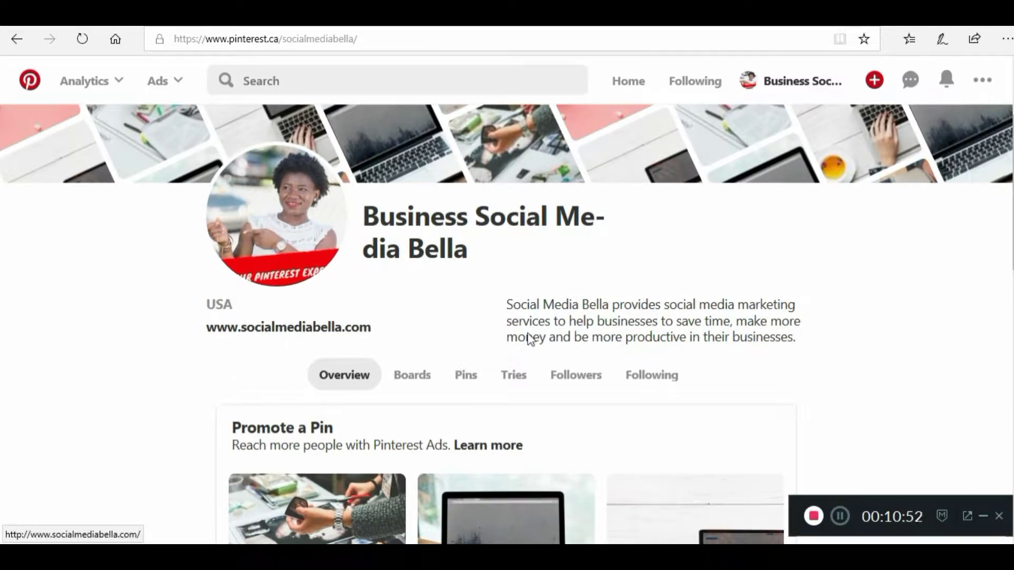
{"action": "scroll", "coordinate": [595, 306], "scroll_direction": "down", "scroll_amount": 5}
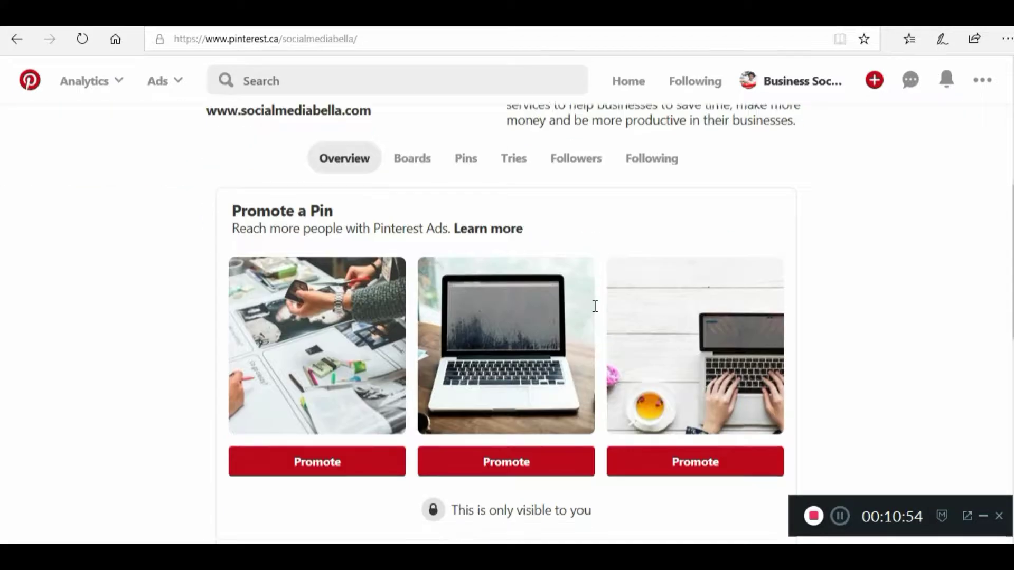
{"action": "scroll", "coordinate": [593, 306], "scroll_direction": "up", "scroll_amount": 2}
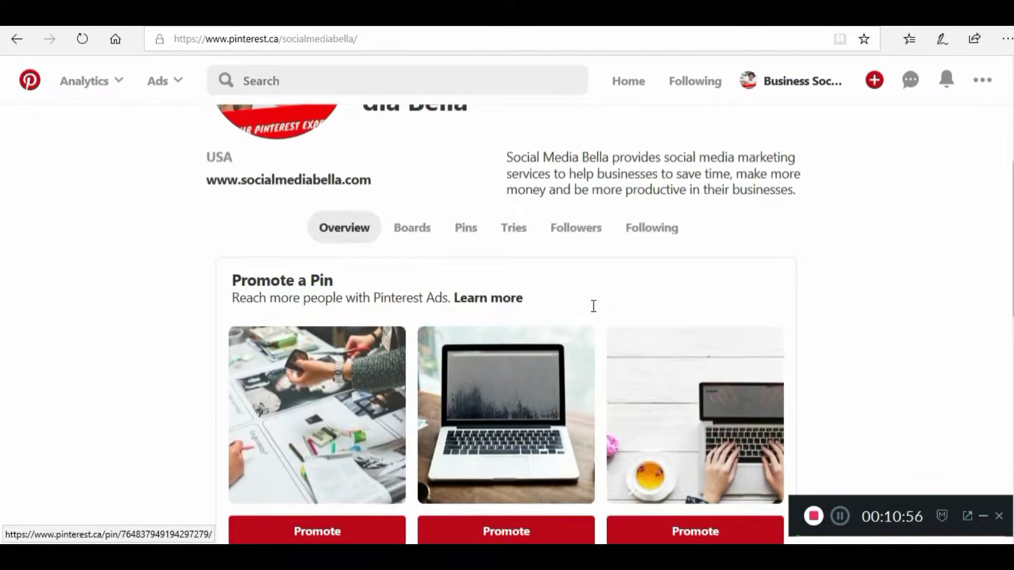
{"action": "scroll", "coordinate": [584, 301], "scroll_direction": "down", "scroll_amount": 3}
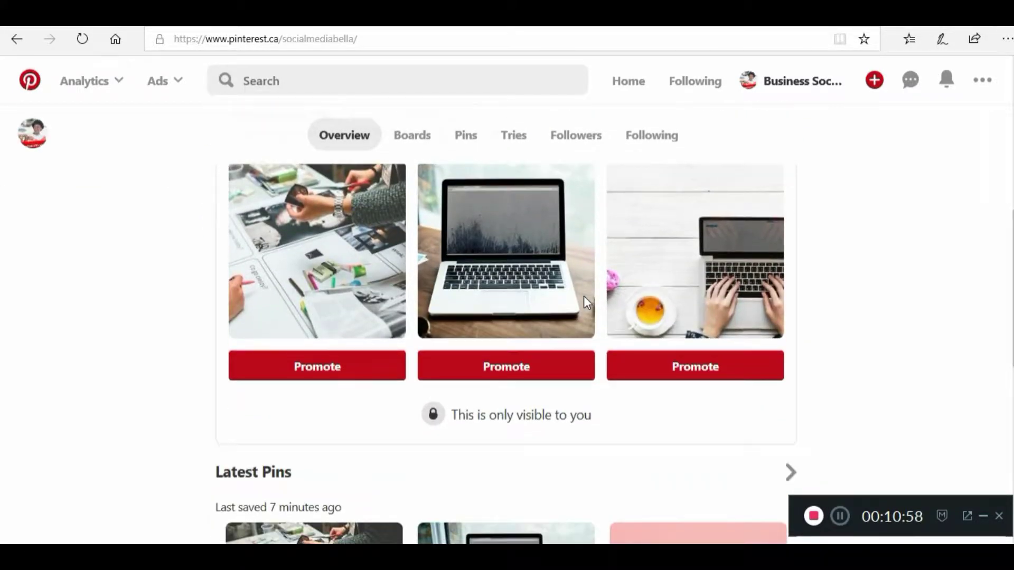
{"action": "scroll", "coordinate": [584, 303], "scroll_direction": "up", "scroll_amount": 3}
{"action": "left_click", "coordinate": [398, 229]}
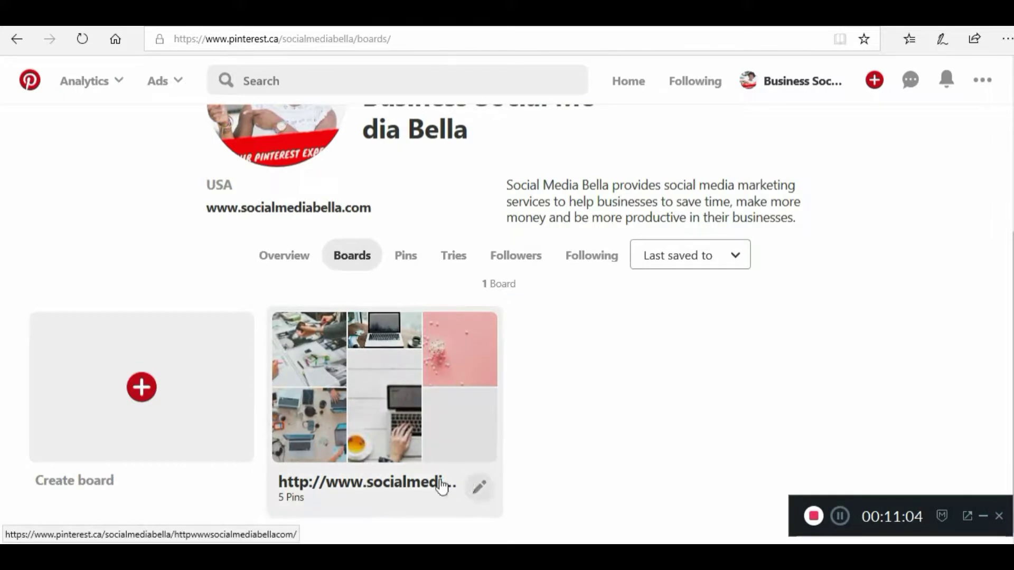
{"action": "left_click", "coordinate": [479, 487]}
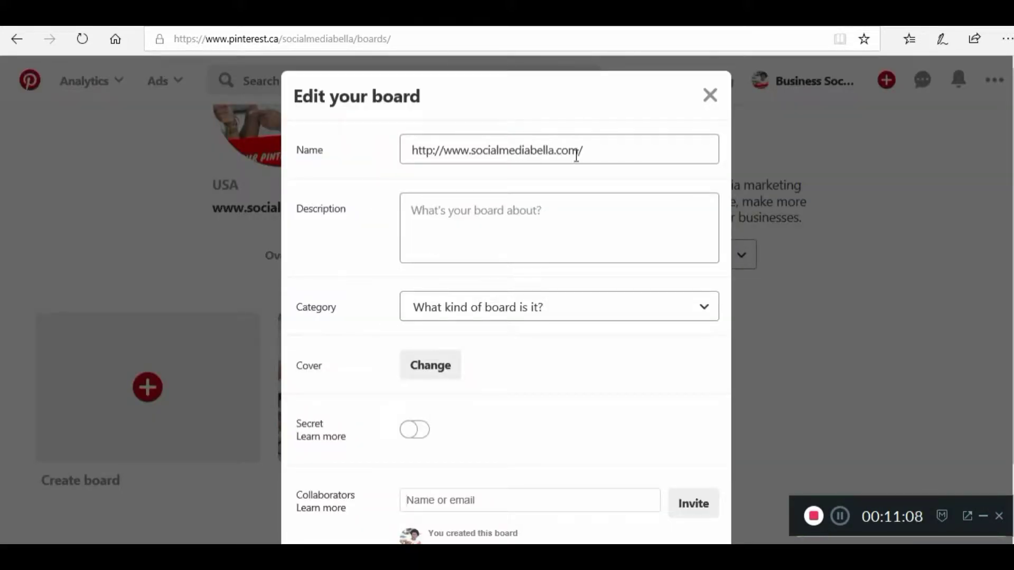
{"action": "left_click", "coordinate": [319, 159]}
{"action": "type", "text": "Social"}
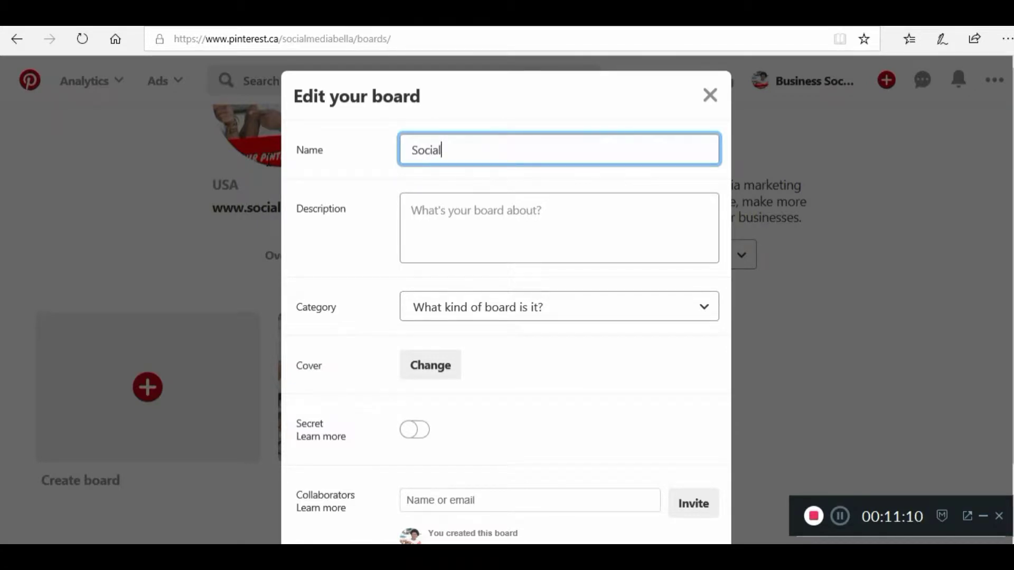
{"action": "type", "text": " Media Bella COnten"}
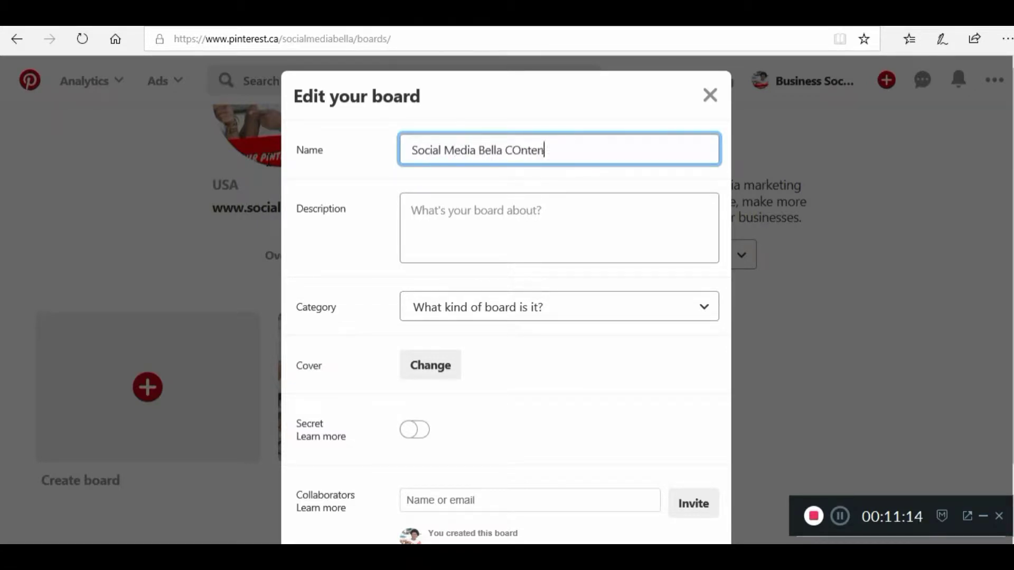
{"action": "key", "text": "BackSpace"}
{"action": "key", "text": "BackSpace"}
{"action": "key", "text": "BackSpace"}
{"action": "key", "text": "BackSpace"}
{"action": "type", "text": "nten"}
Enter the board description "In this board, you will find many helpful articles and tips about how to use social media for businesses".
{"action": "left_click", "coordinate": [471, 213]}
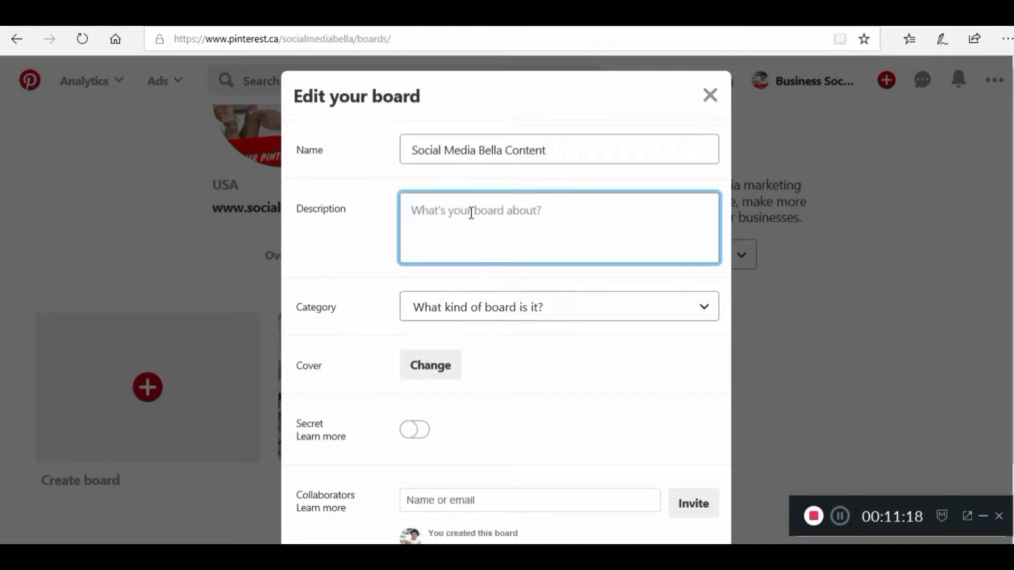
{"action": "type", "text": "In this bao"}
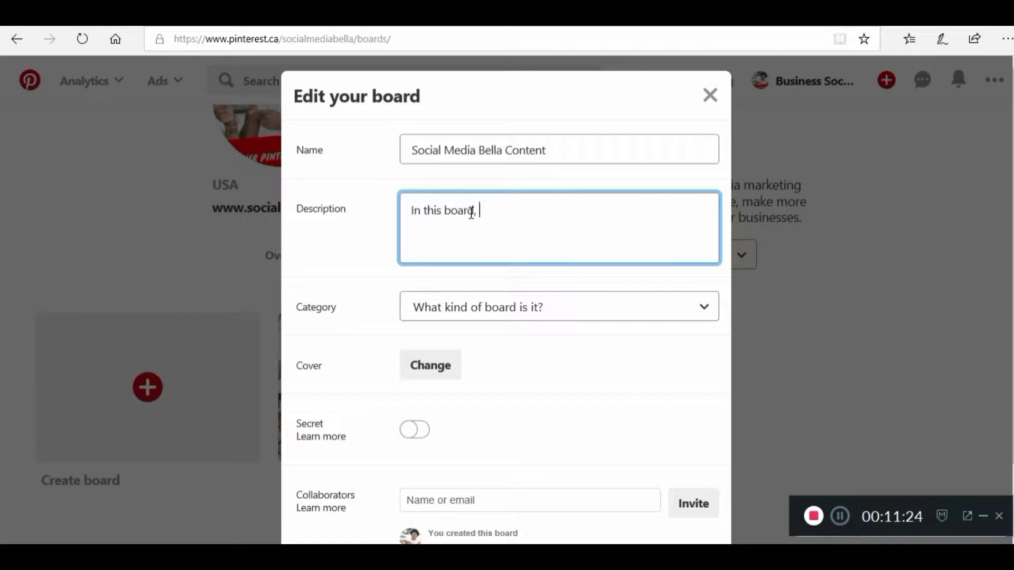
{"action": "type", "text": "rd, you will find man"}
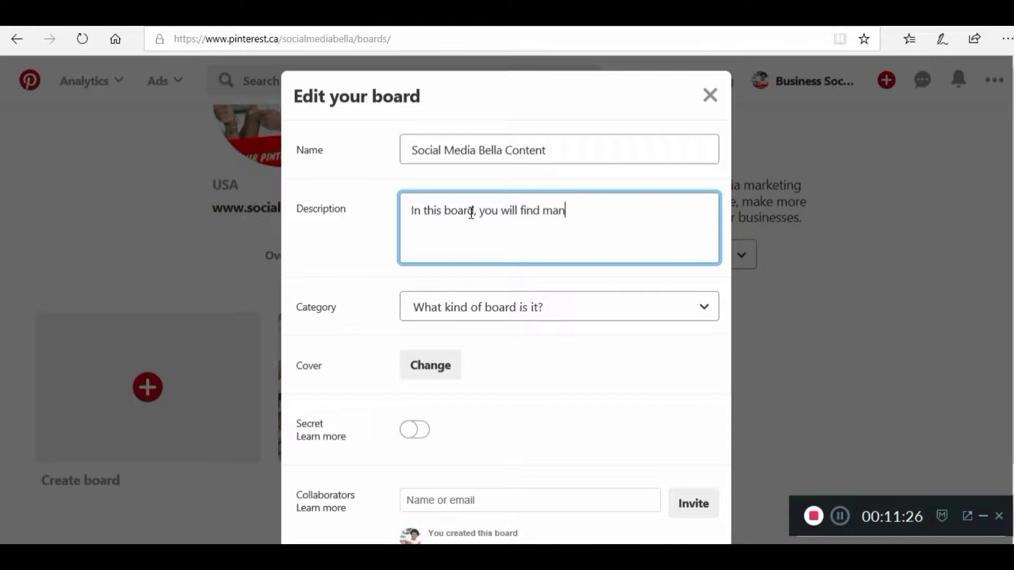
{"action": "type", "text": "art"}
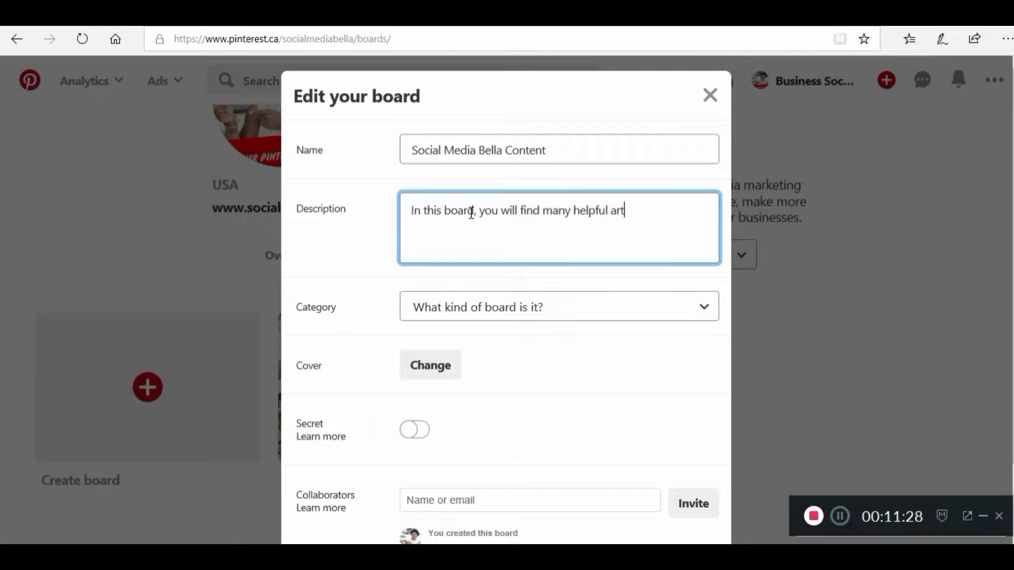
{"action": "type", "text": "icles and tip"}
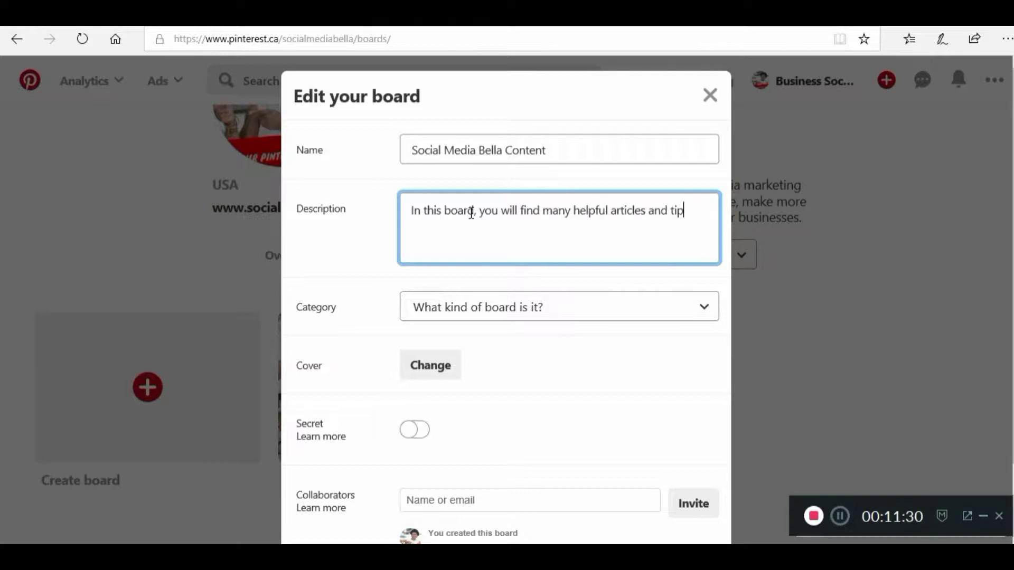
{"action": "type", "text": "s about"}
{"action": "type", "text": "how o"}
{"action": "key", "text": "BackSpace"}
{"action": "type", "text": "to use social media for"}
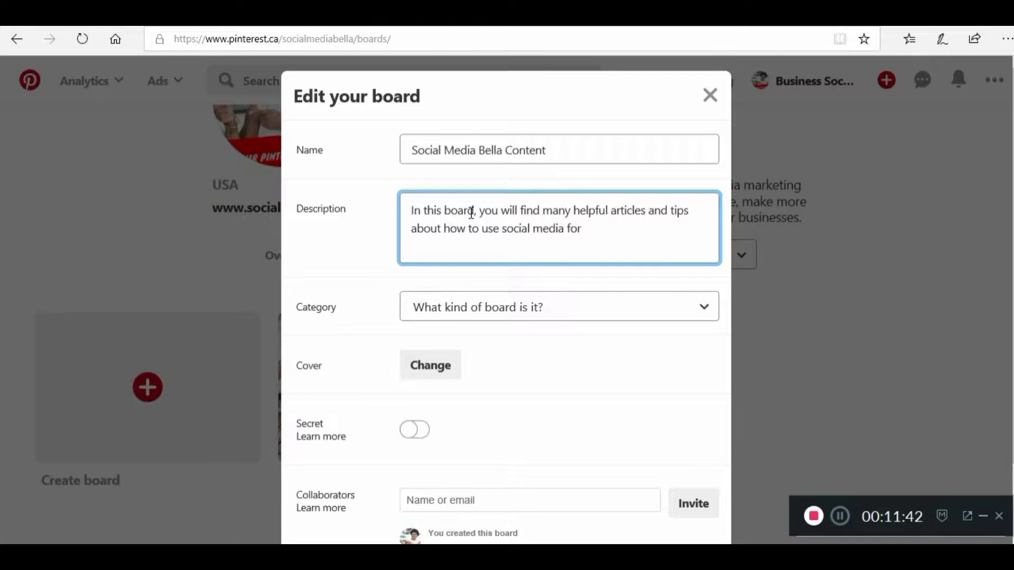
{"action": "type", "text": " businesses"}
Set the board's category to Education.
{"action": "left_click", "coordinate": [566, 317]}
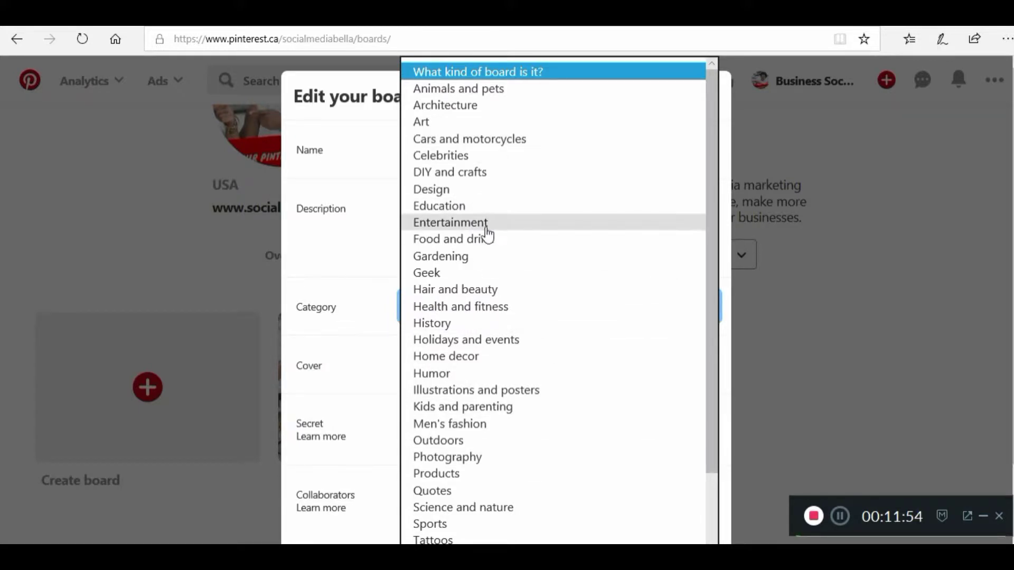
{"action": "scroll", "coordinate": [483, 231], "scroll_direction": "down", "scroll_amount": 2}
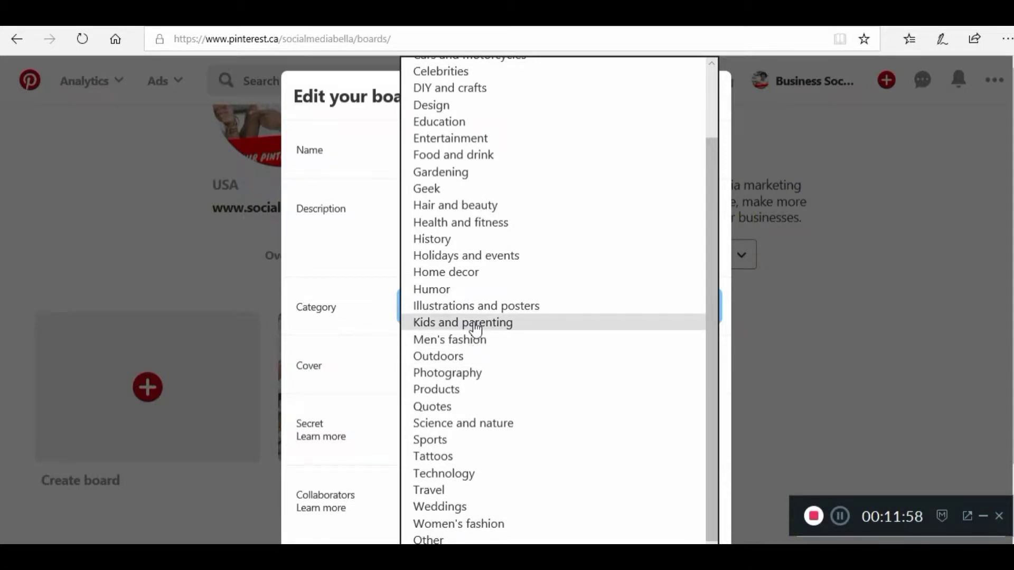
{"action": "scroll", "coordinate": [475, 329], "scroll_direction": "up", "scroll_amount": 2}
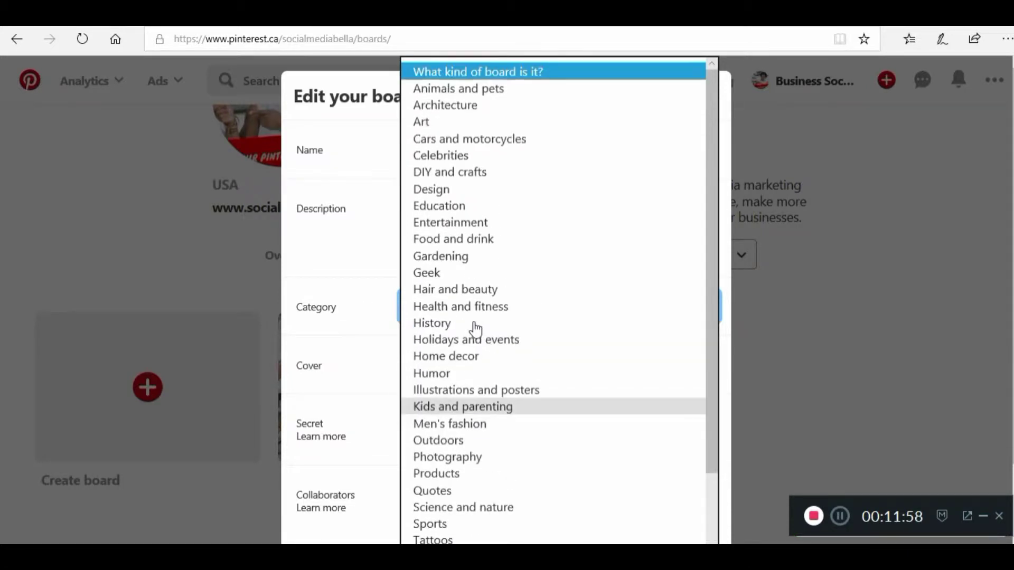
{"action": "left_click", "coordinate": [442, 211]}
Choose the open laptop on the wooden table as the board cover and save the board's changes.
{"action": "scroll", "coordinate": [544, 382], "scroll_direction": "down", "scroll_amount": 2}
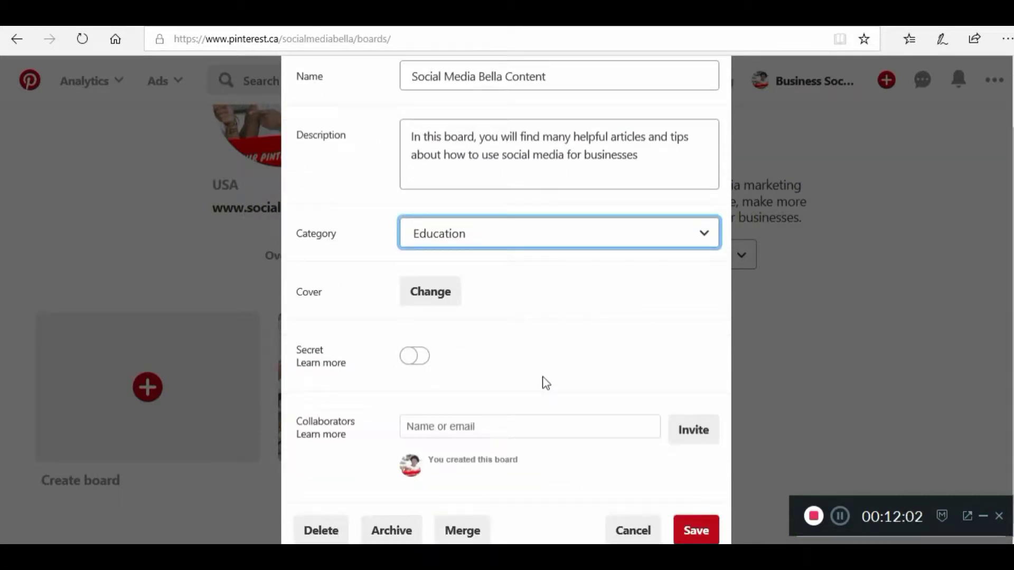
{"action": "left_click", "coordinate": [428, 290]}
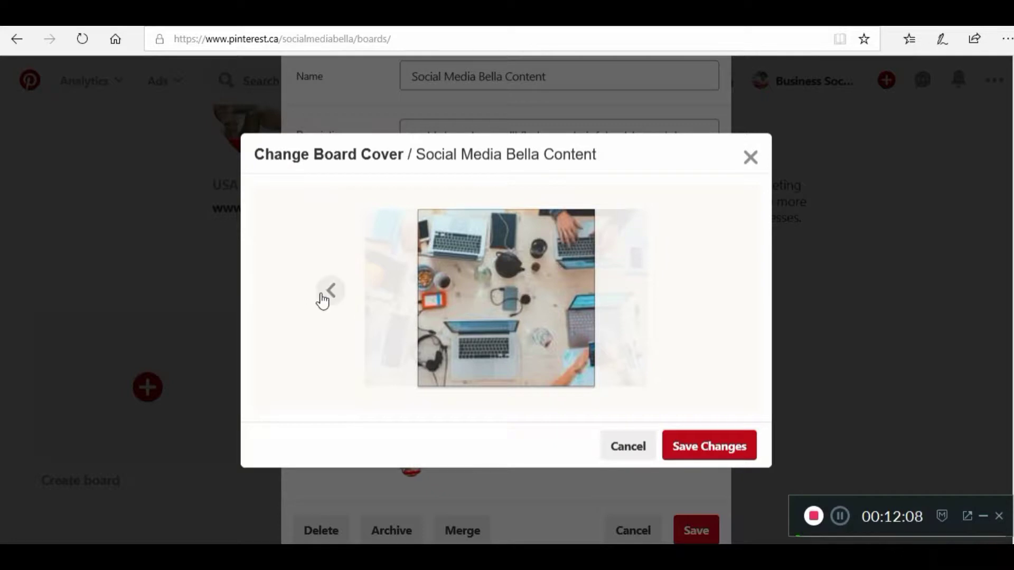
{"action": "left_click", "coordinate": [326, 296]}
{"action": "left_click", "coordinate": [326, 299]}
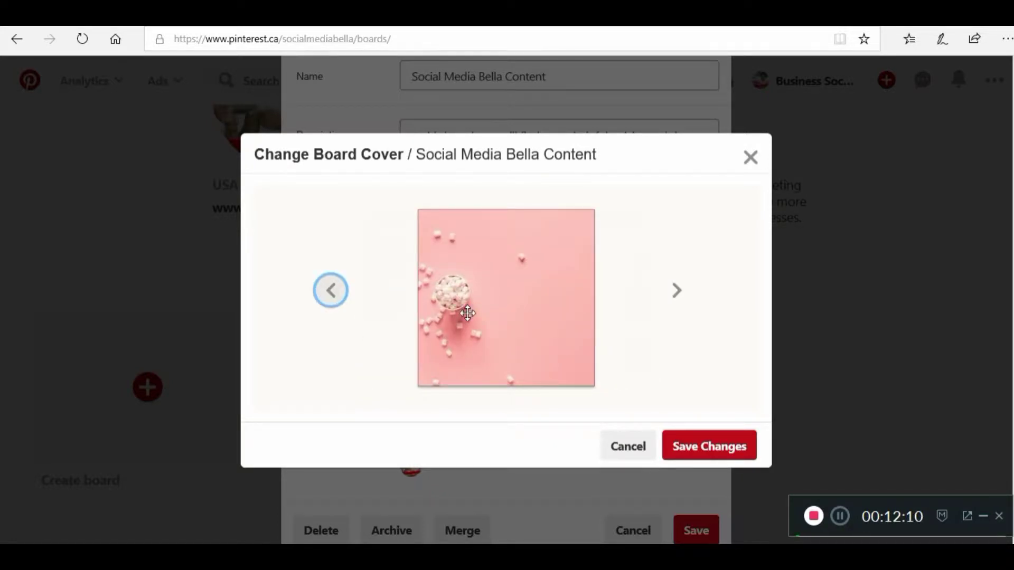
{"action": "left_click", "coordinate": [329, 304]}
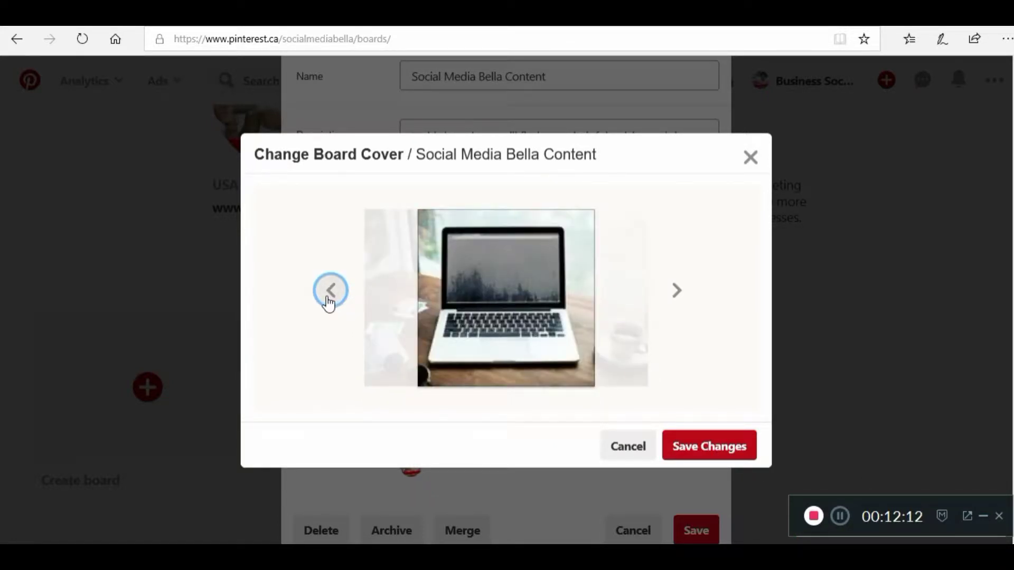
{"action": "left_click", "coordinate": [713, 451]}
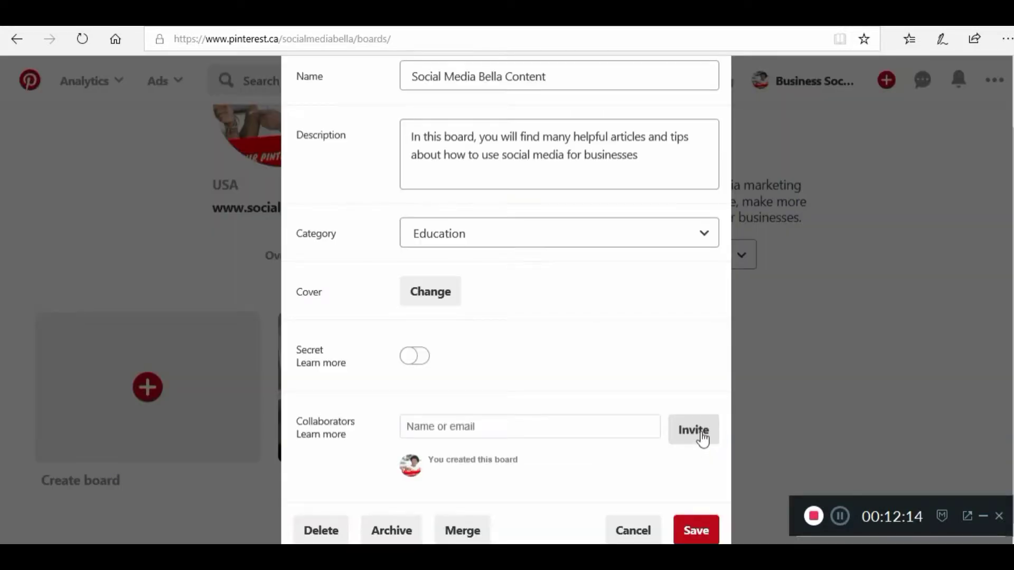
{"action": "scroll", "coordinate": [550, 443], "scroll_direction": "down", "scroll_amount": 1}
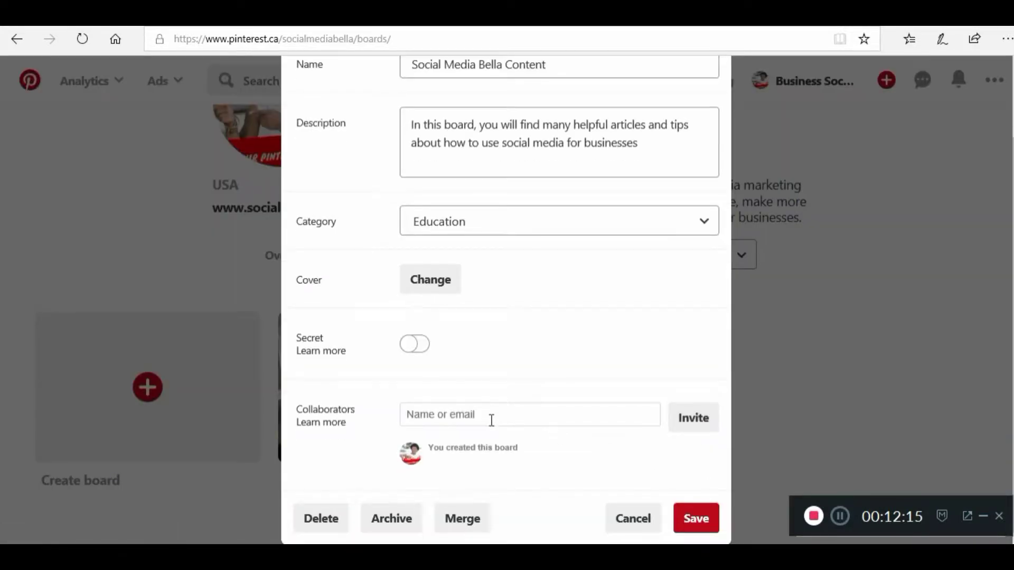
{"action": "left_click", "coordinate": [700, 517]}
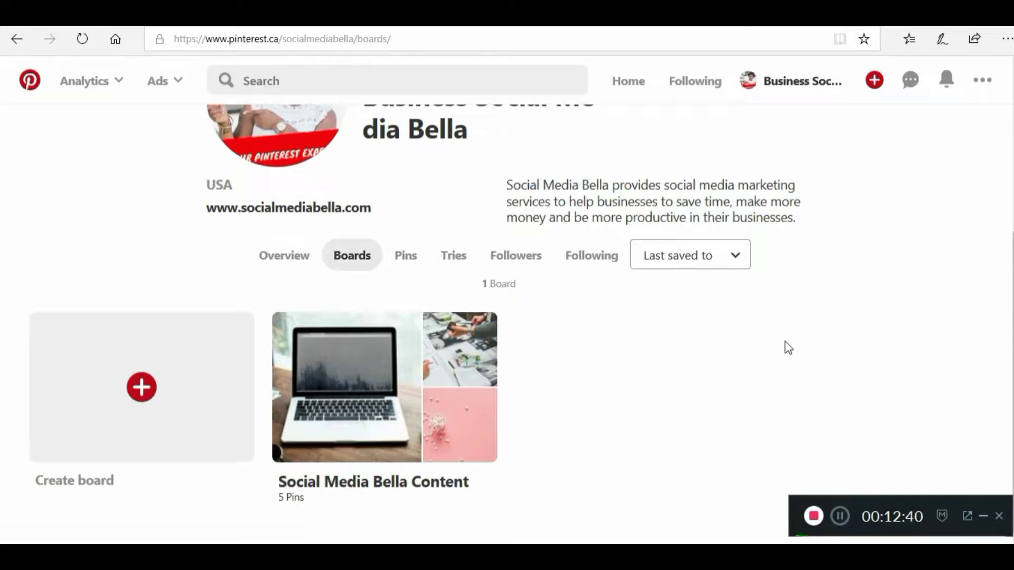
Review the profile's cover banner, description and edited board on the boards page.
{"action": "scroll", "coordinate": [614, 365], "scroll_direction": "up", "scroll_amount": 3}
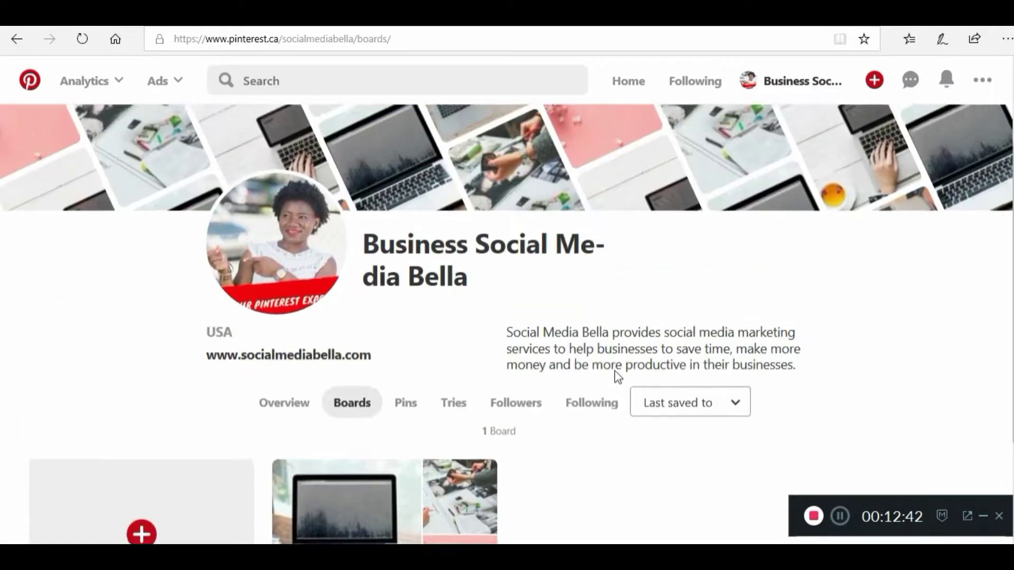
{"action": "scroll", "coordinate": [618, 376], "scroll_direction": "up", "scroll_amount": 2}
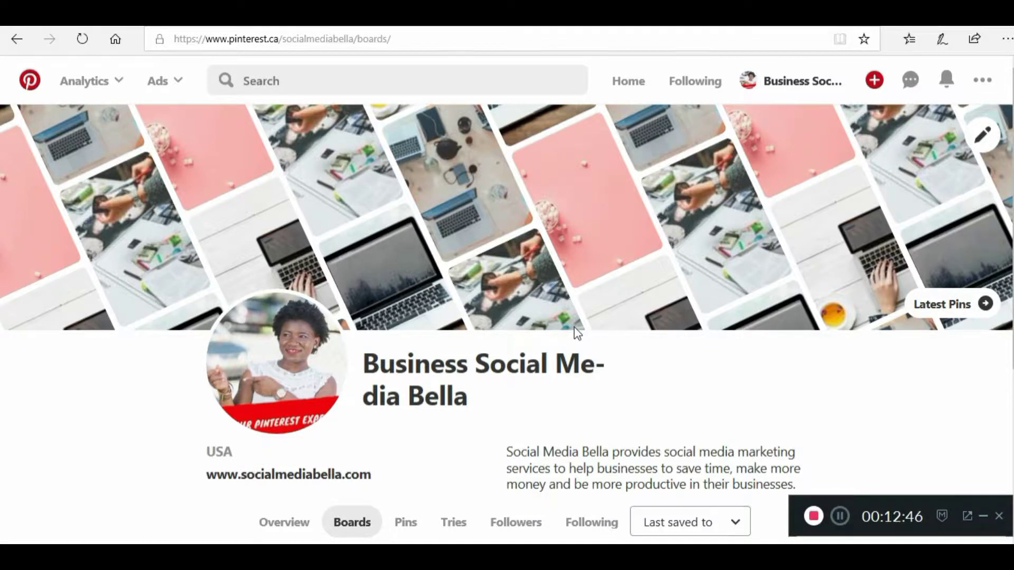
{"action": "scroll", "coordinate": [568, 325], "scroll_direction": "down", "scroll_amount": 5}
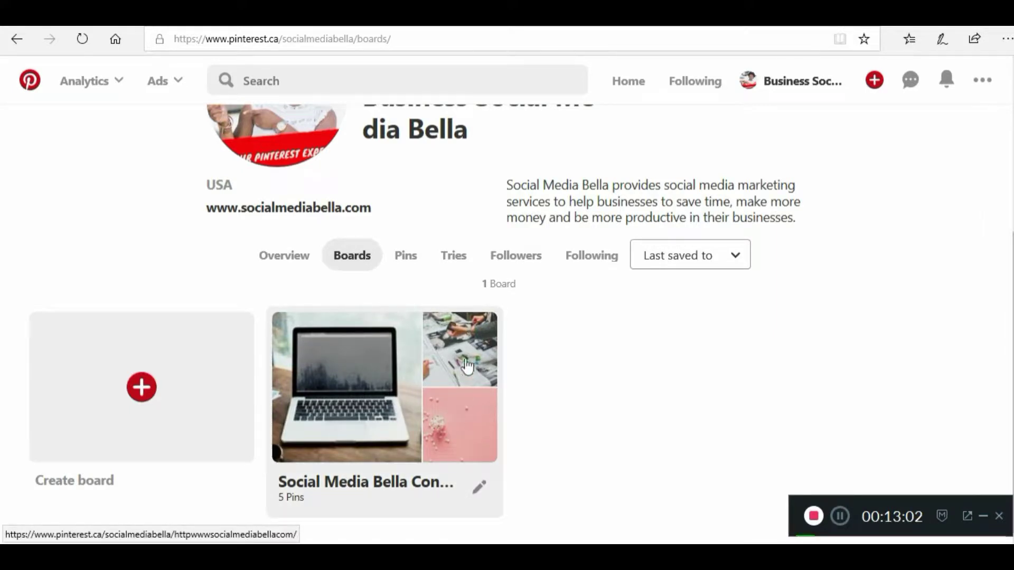
Open the Social Media Bella Content board and browse the Pins suggested under More ideas.
{"action": "left_click", "coordinate": [378, 414]}
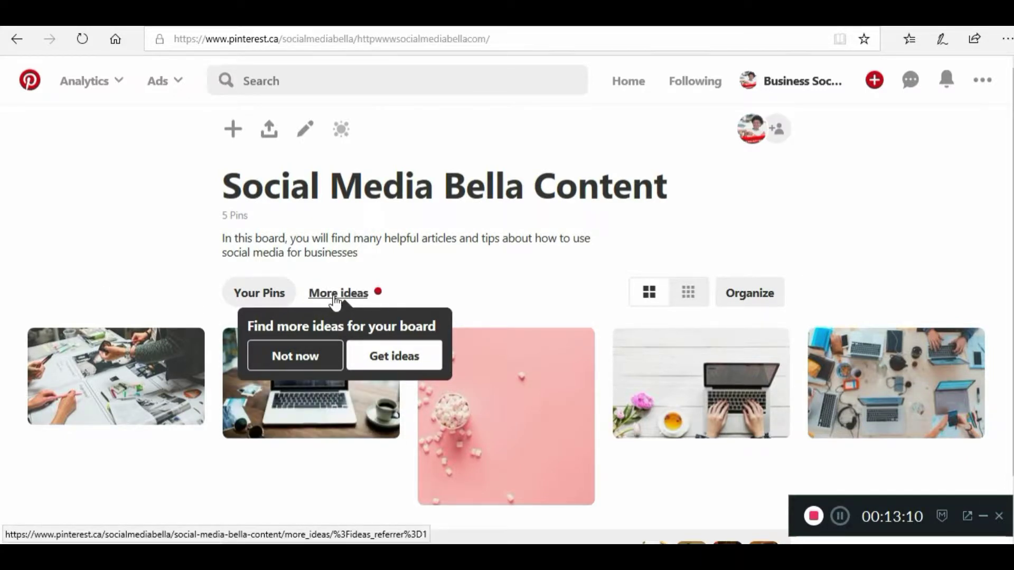
{"action": "left_click", "coordinate": [336, 297]}
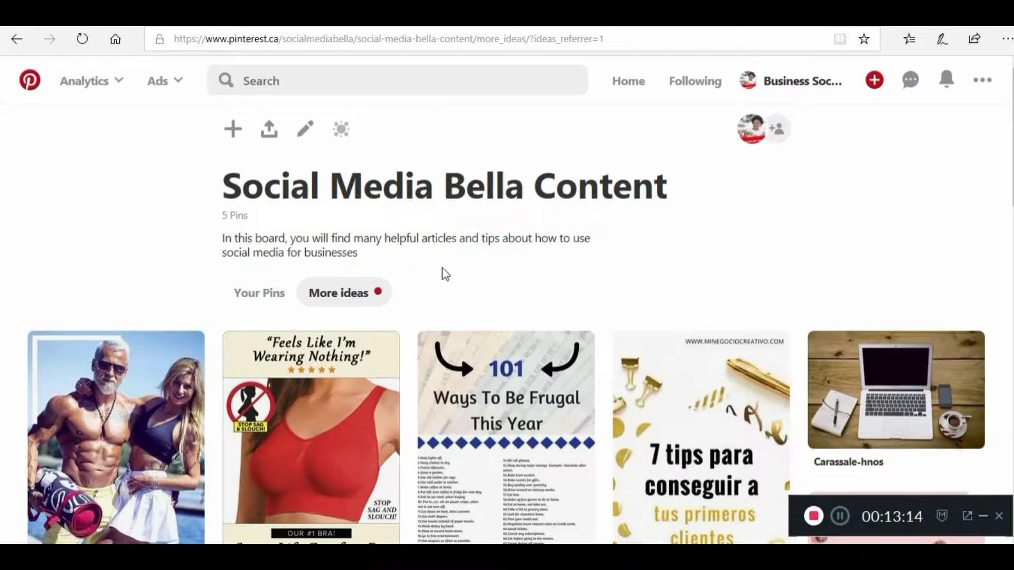
{"action": "scroll", "coordinate": [446, 271], "scroll_direction": "down", "scroll_amount": 7}
{"action": "scroll", "coordinate": [446, 270], "scroll_direction": "down", "scroll_amount": 8}
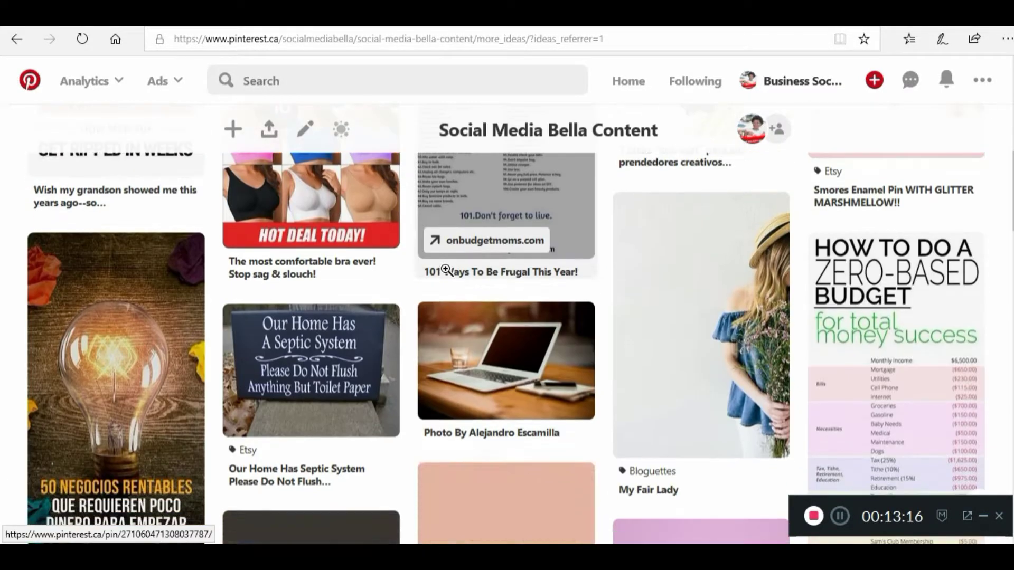
{"action": "scroll", "coordinate": [448, 274], "scroll_direction": "up", "scroll_amount": 15}
{"action": "scroll", "coordinate": [448, 274], "scroll_direction": "up", "scroll_amount": 2}
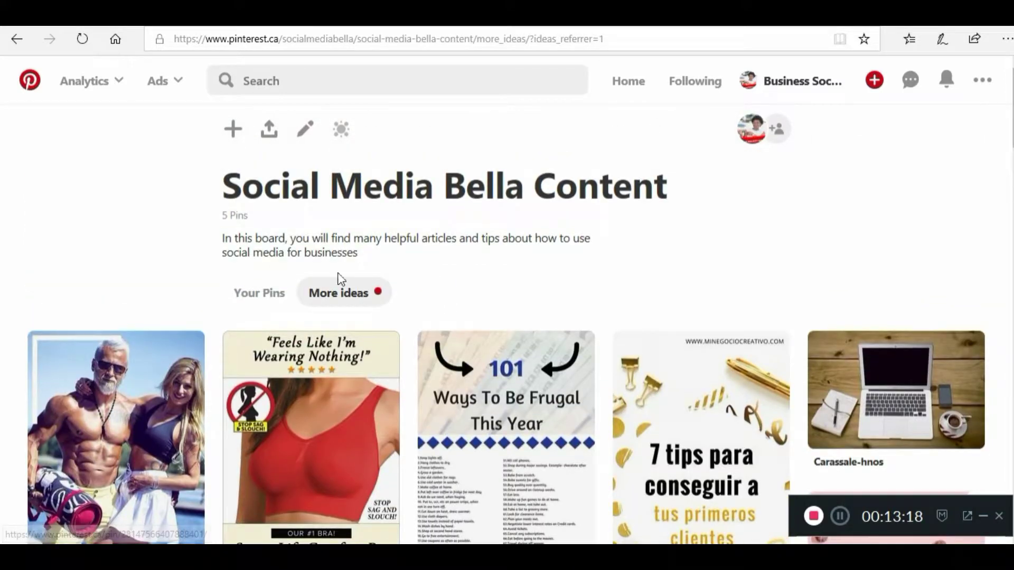
Return to the business profile and search Pinterest for "social media for business".
{"action": "left_click", "coordinate": [294, 80]}
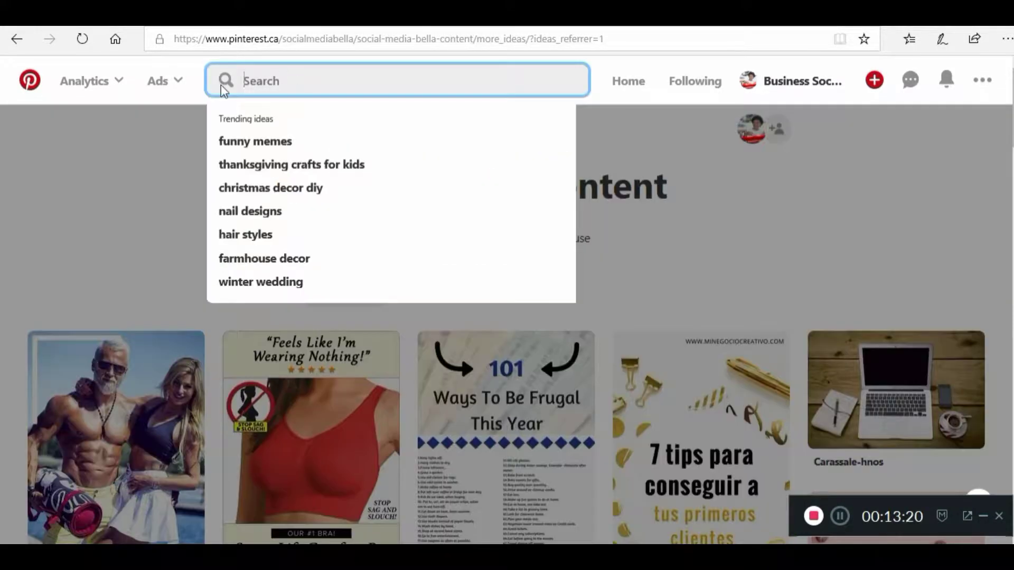
{"action": "left_click", "coordinate": [799, 83]}
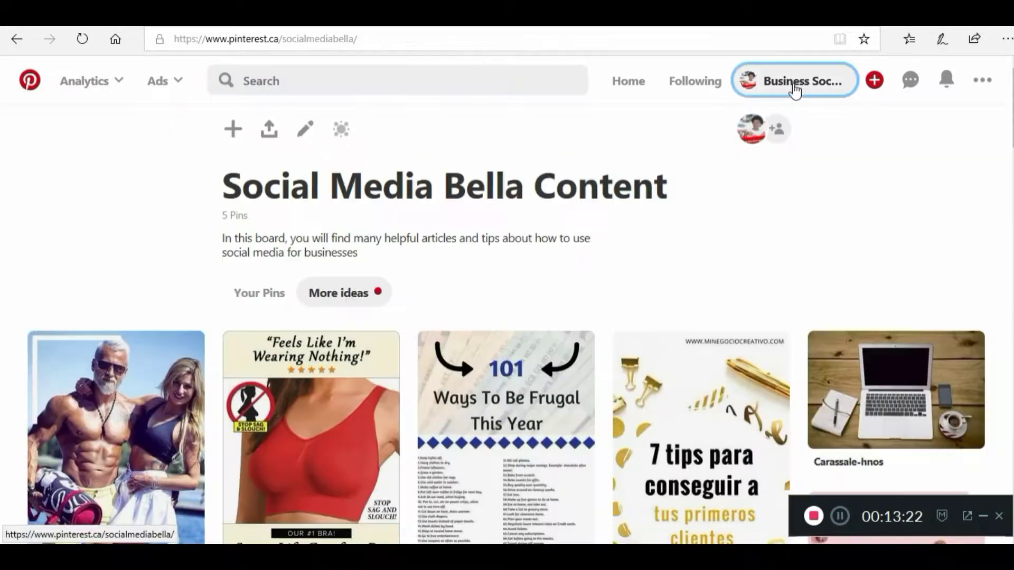
{"action": "left_click", "coordinate": [373, 89]}
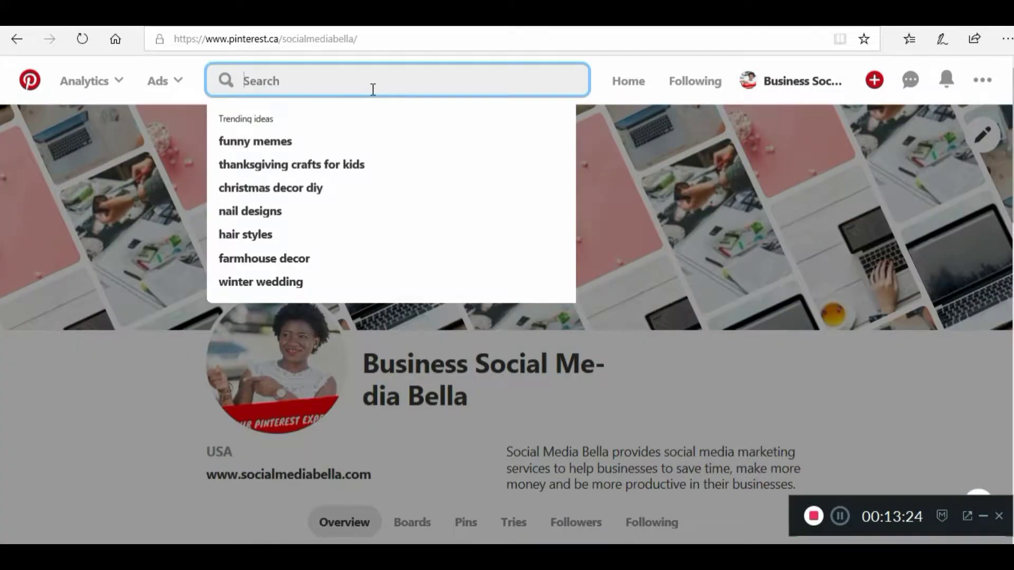
{"action": "type", "text": "sc"}
{"action": "type", "text": "cial m"}
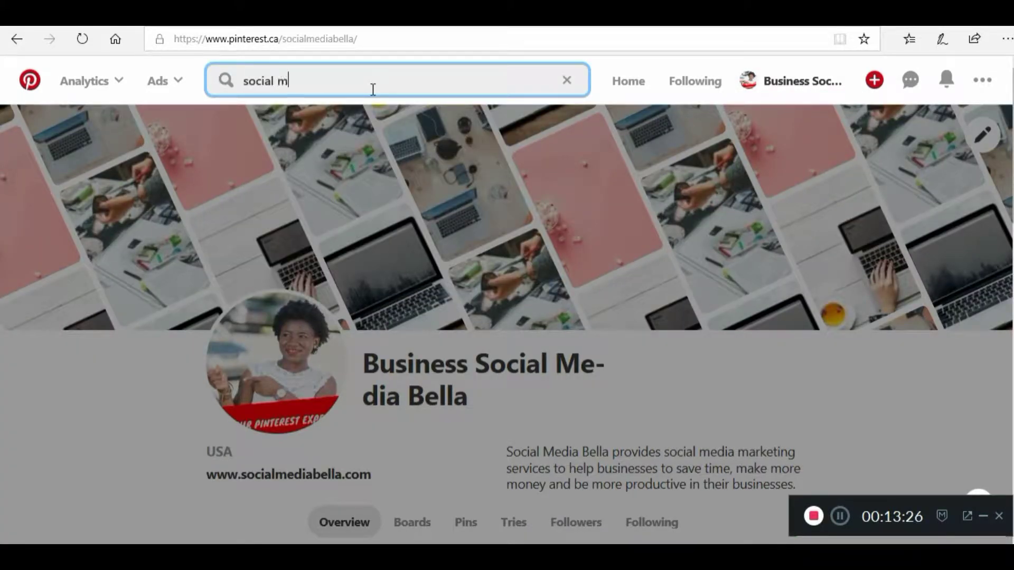
{"action": "type", "text": "edia"}
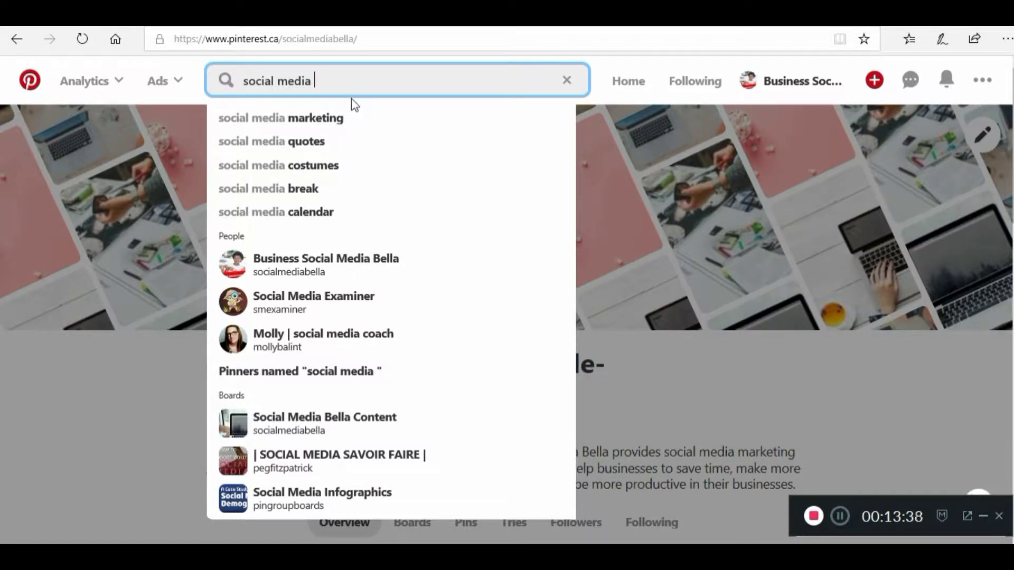
{"action": "type", "text": "for business"}
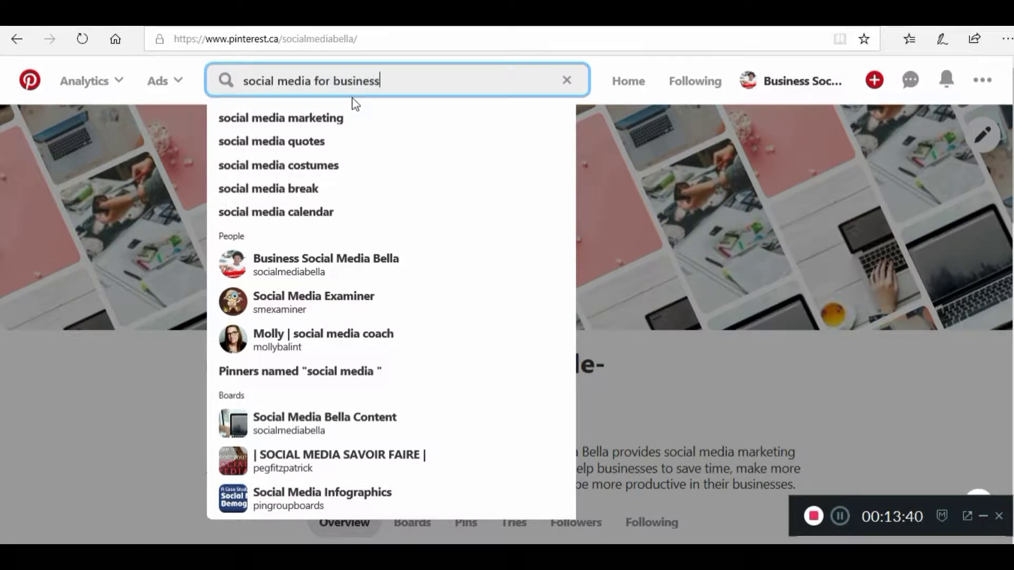
{"action": "left_click", "coordinate": [330, 126]}
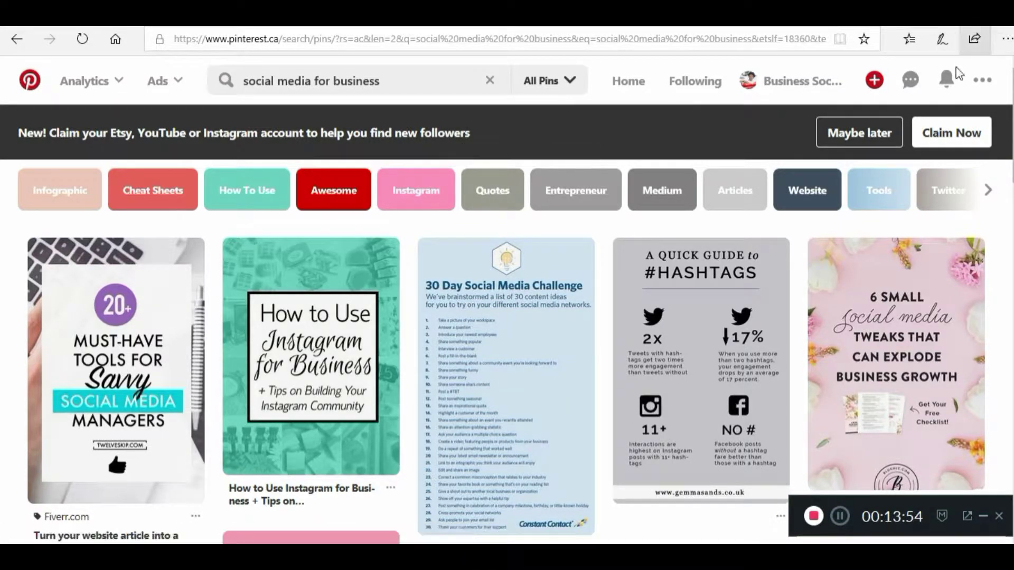
Examine the related keyword suggestions and Pins in the "social media for business" search results.
{"action": "left_click", "coordinate": [987, 190]}
{"action": "left_click", "coordinate": [987, 190]}
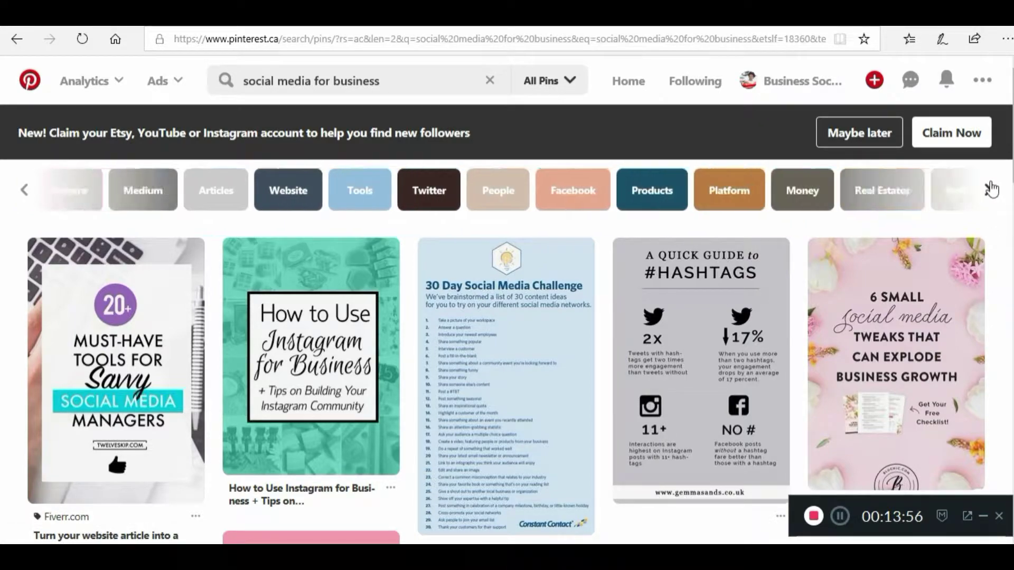
{"action": "scroll", "coordinate": [534, 292], "scroll_direction": "down", "scroll_amount": 15}
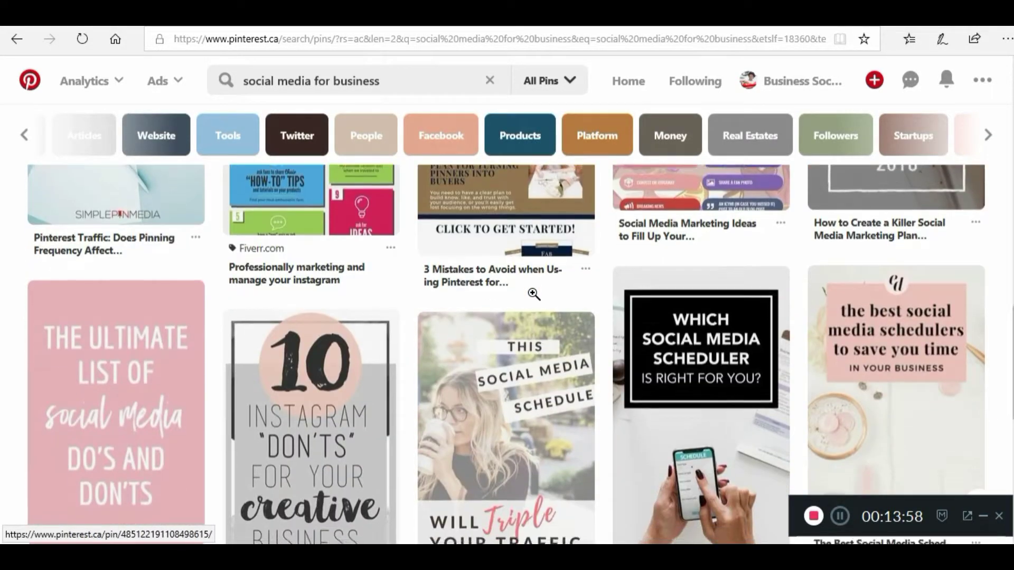
{"action": "scroll", "coordinate": [534, 293], "scroll_direction": "up", "scroll_amount": 5}
{"action": "scroll", "coordinate": [534, 294], "scroll_direction": "down", "scroll_amount": 5}
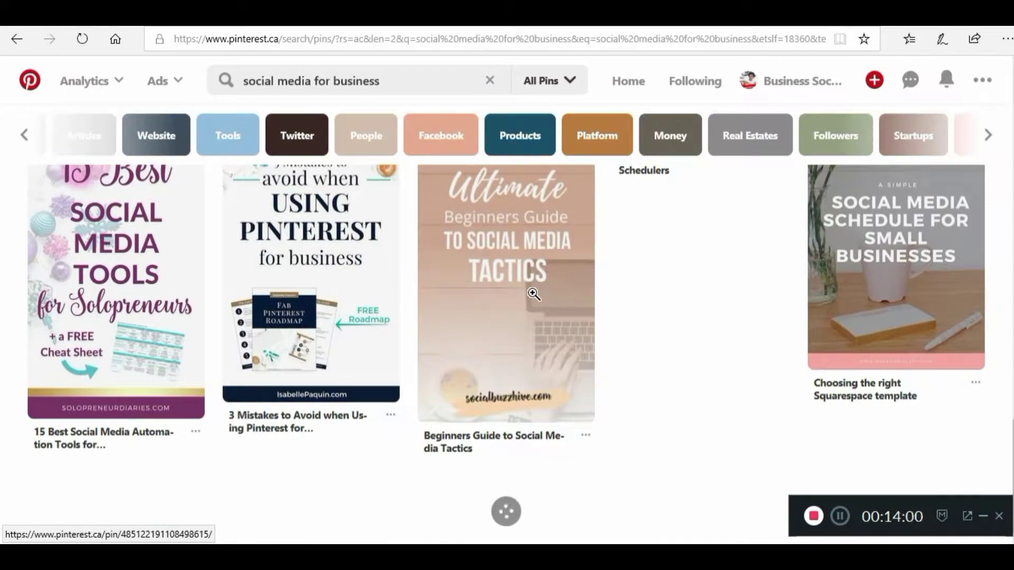
{"action": "scroll", "coordinate": [702, 290], "scroll_direction": "down", "scroll_amount": 5}
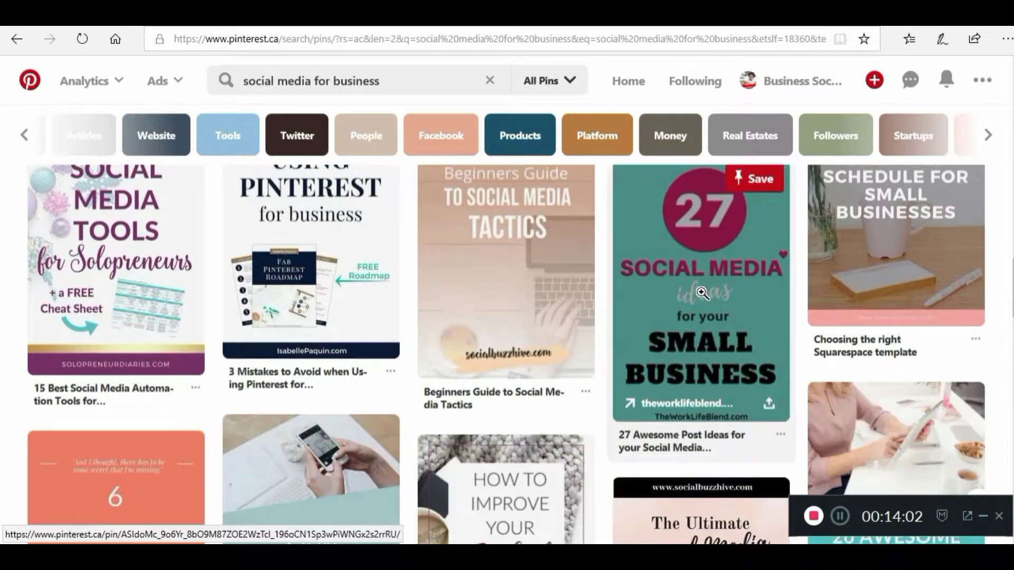
{"action": "scroll", "coordinate": [702, 292], "scroll_direction": "down", "scroll_amount": 10}
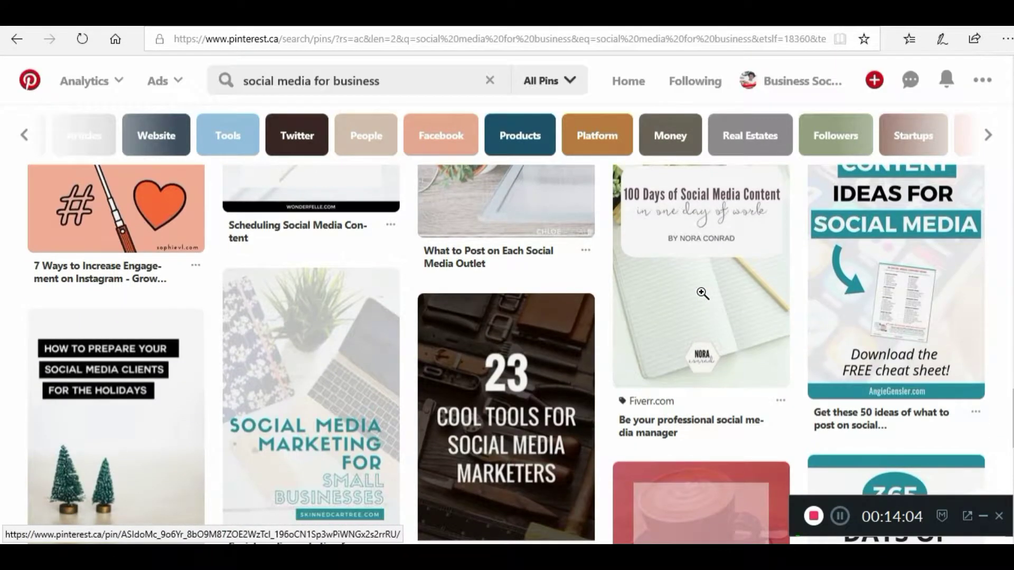
{"action": "scroll", "coordinate": [702, 292], "scroll_direction": "down", "scroll_amount": 10}
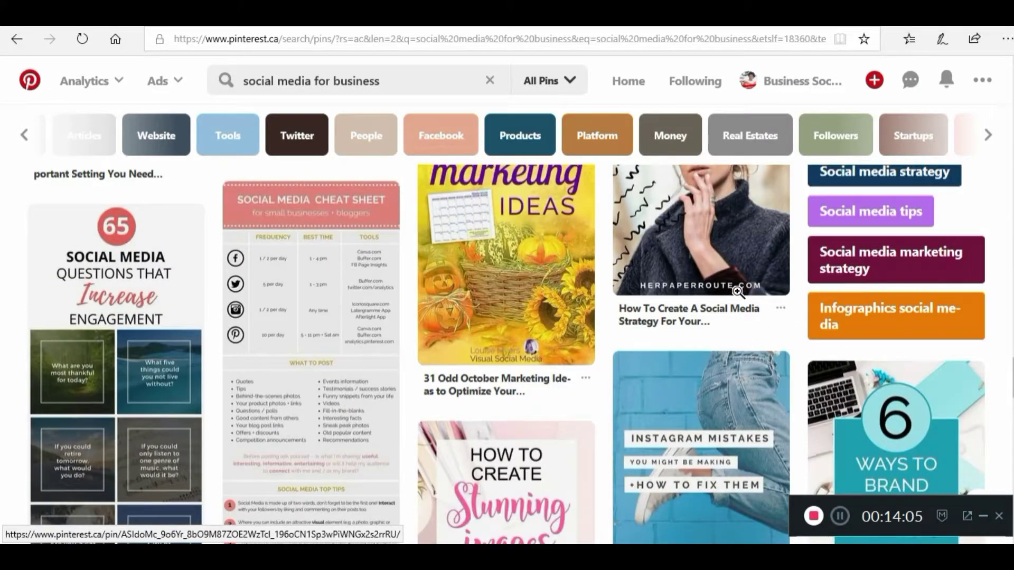
{"action": "scroll", "coordinate": [738, 292], "scroll_direction": "down", "scroll_amount": 2}
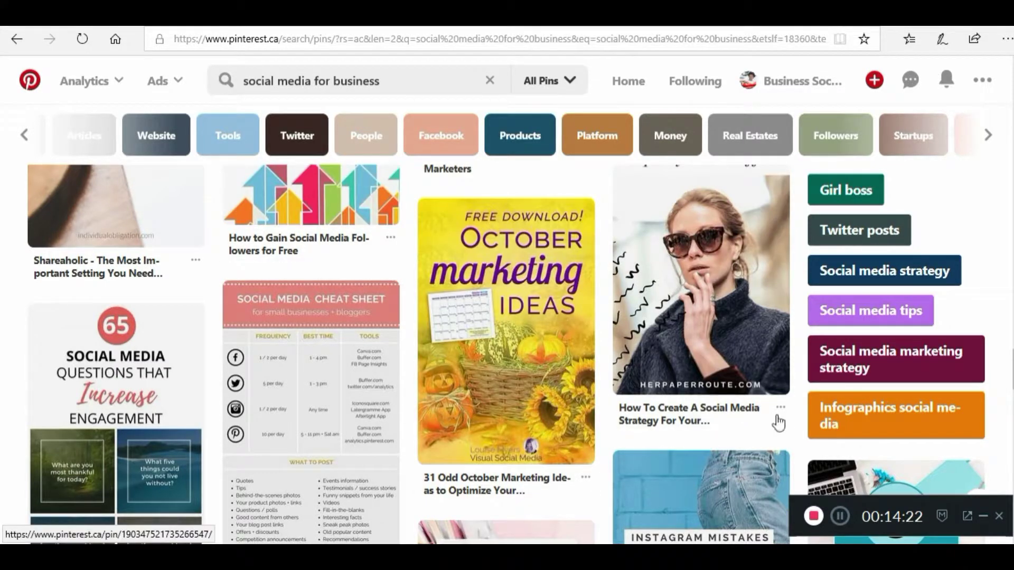
{"action": "left_click", "coordinate": [840, 516]}
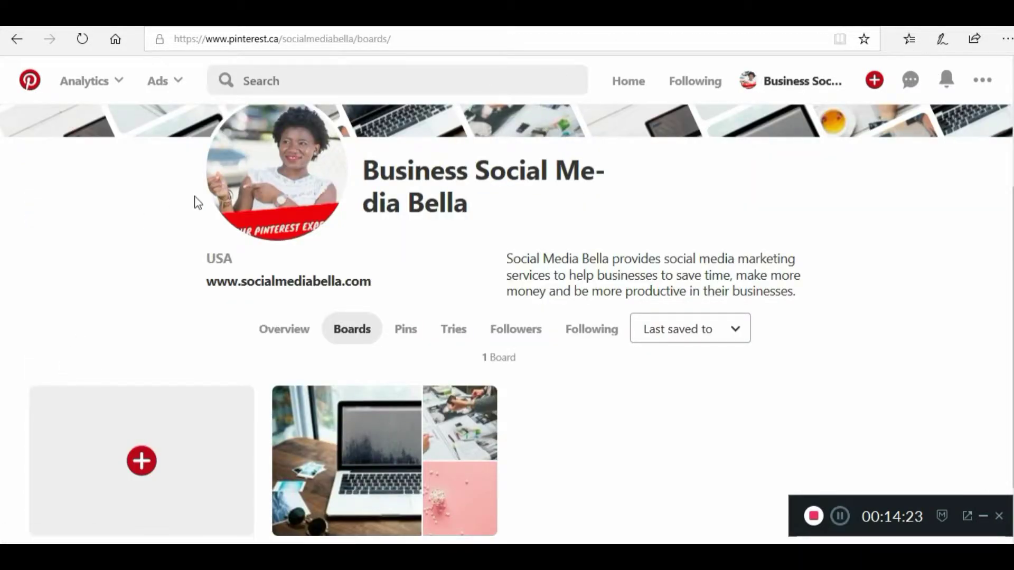
Create a new public board named "Social Media Marketing Tips For Businesses" from the profile's boards page.
{"action": "scroll", "coordinate": [207, 512], "scroll_direction": "down", "scroll_amount": 1}
{"action": "scroll", "coordinate": [208, 512], "scroll_direction": "down", "scroll_amount": 1}
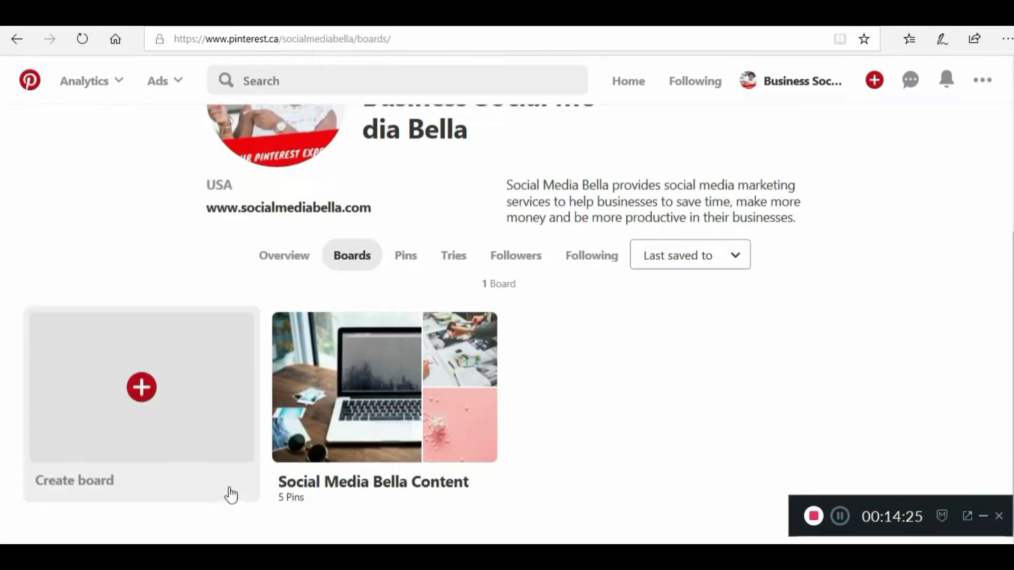
{"action": "scroll", "coordinate": [229, 494], "scroll_direction": "up", "scroll_amount": 1}
{"action": "scroll", "coordinate": [204, 480], "scroll_direction": "down", "scroll_amount": 1}
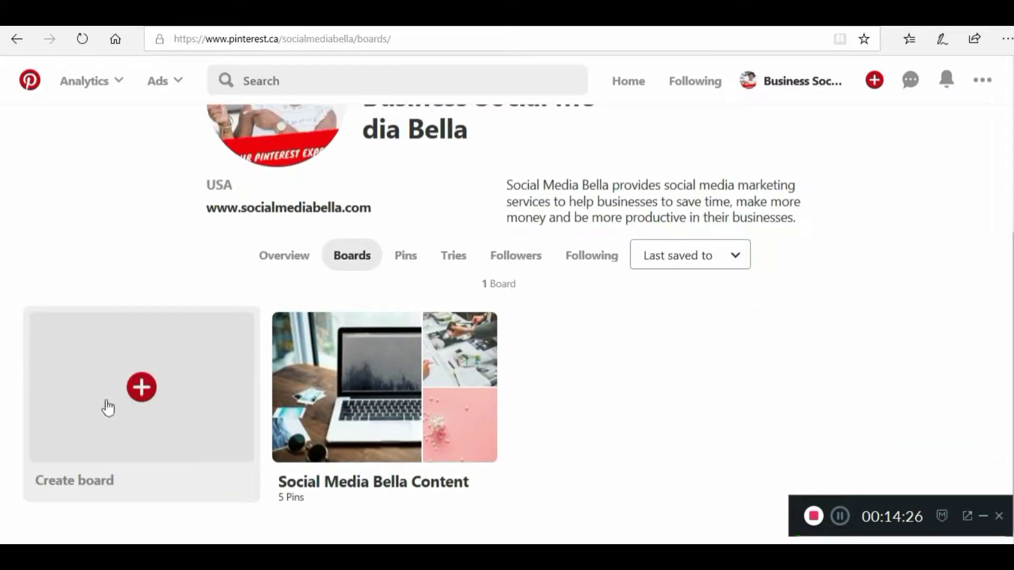
{"action": "left_click", "coordinate": [146, 397]}
{"action": "left_click", "coordinate": [486, 272]}
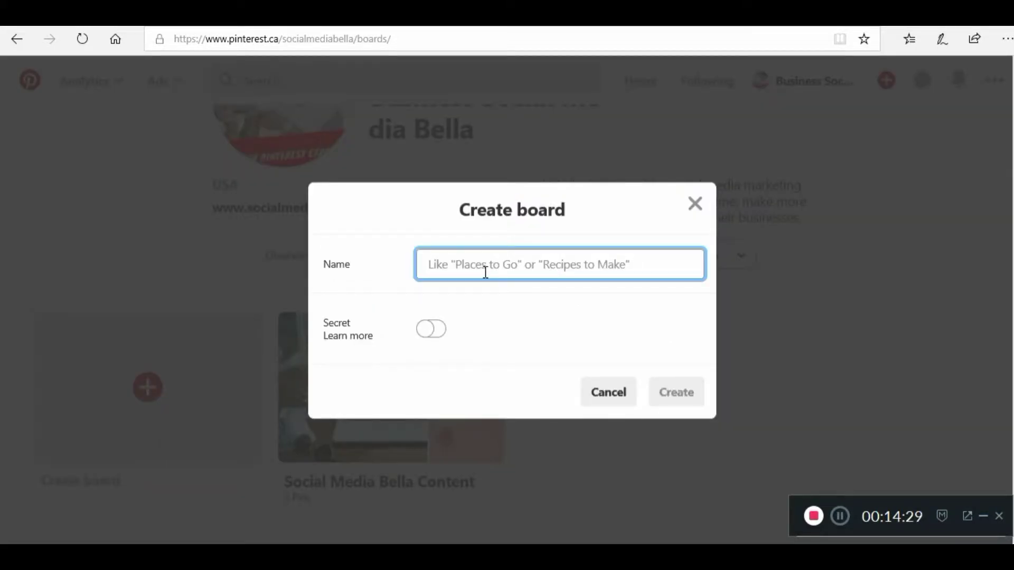
{"action": "type", "text": "Social Media Ma"}
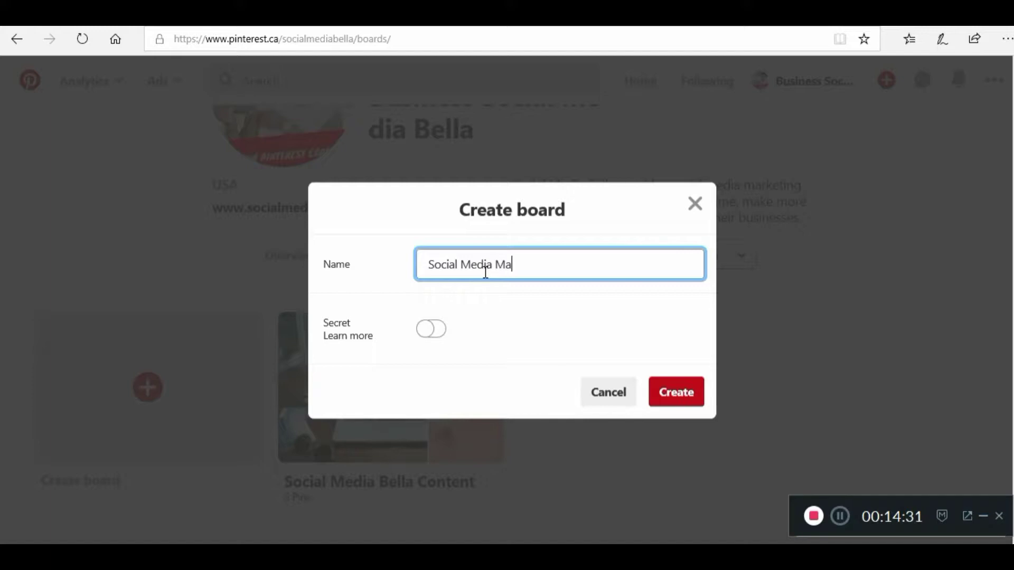
{"action": "type", "text": "rketing For Busin"}
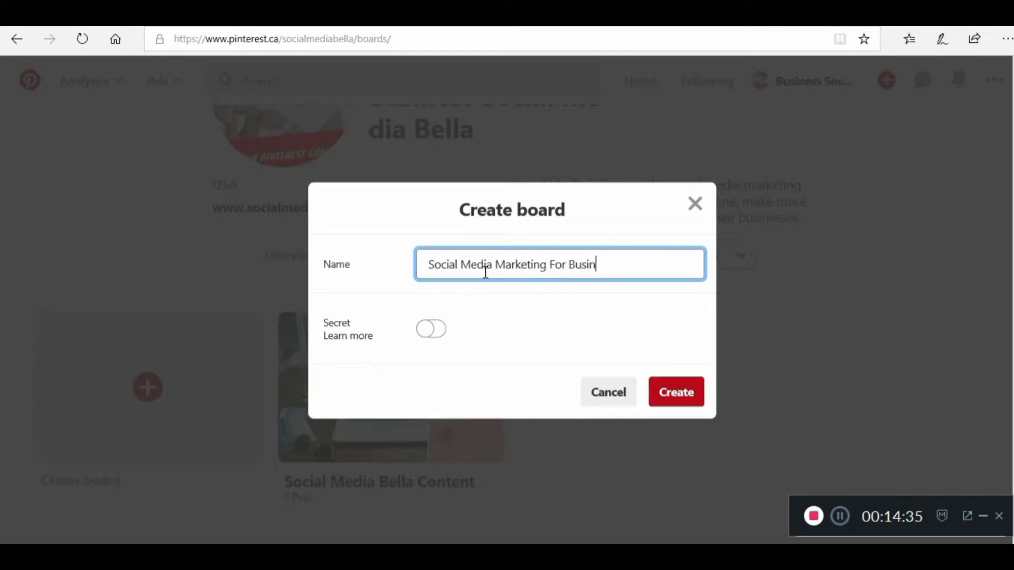
{"action": "type", "text": "esse"}
{"action": "key", "text": "BackSpace"}
{"action": "key", "text": "BackSpace"}
{"action": "key", "text": "BackSpace"}
{"action": "key", "text": "BackSpace"}
{"action": "key", "text": "BackSpace"}
{"action": "key", "text": "BackSpace"}
{"action": "key", "text": "BackSpace"}
{"action": "key", "text": "BackSpace"}
{"action": "key", "text": "BackSpace"}
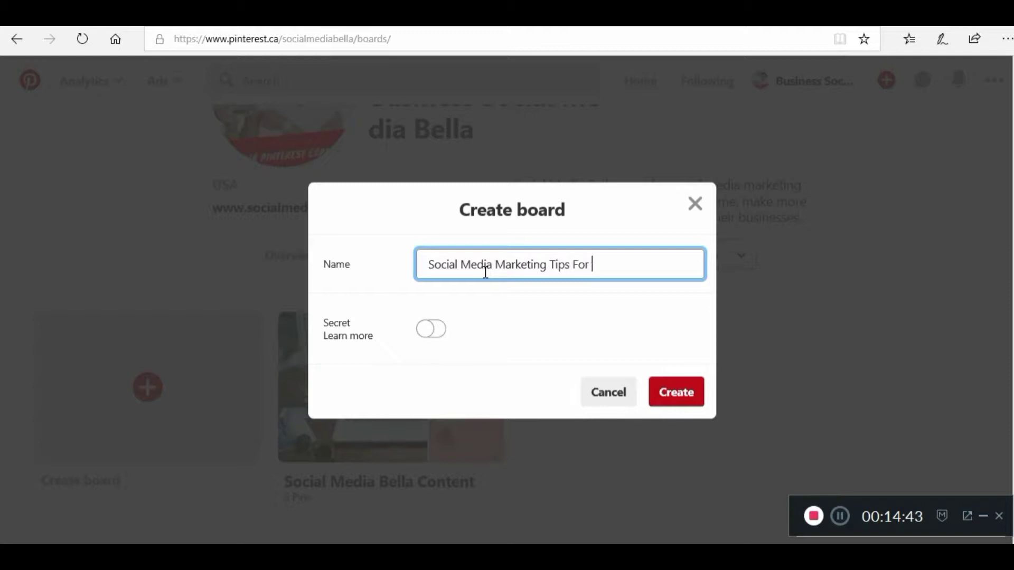
{"action": "type", "text": "Tips For Busines"}
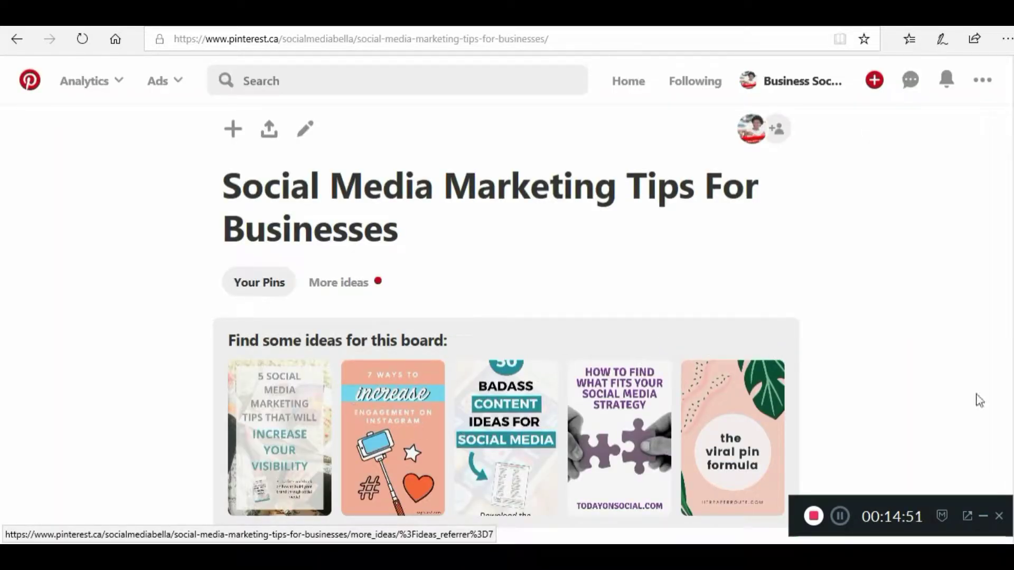
Open the new board's suggested ideas and save the "5 Social Media Marketing Tips" and "How to Find What Fits Your Social Media Strategy" Pins.
{"action": "left_click", "coordinate": [331, 436]}
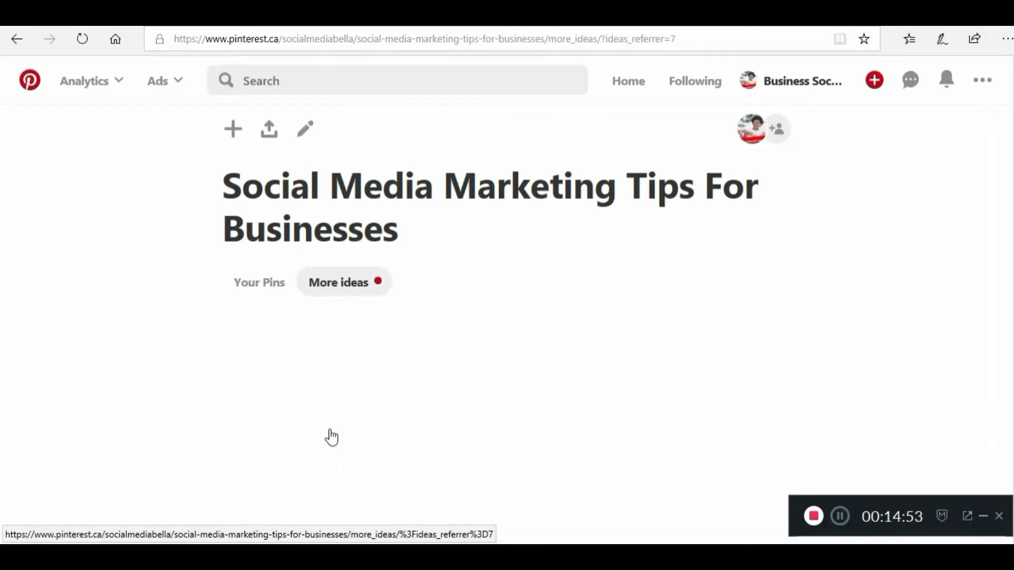
{"action": "scroll", "coordinate": [403, 364], "scroll_direction": "down", "scroll_amount": 3}
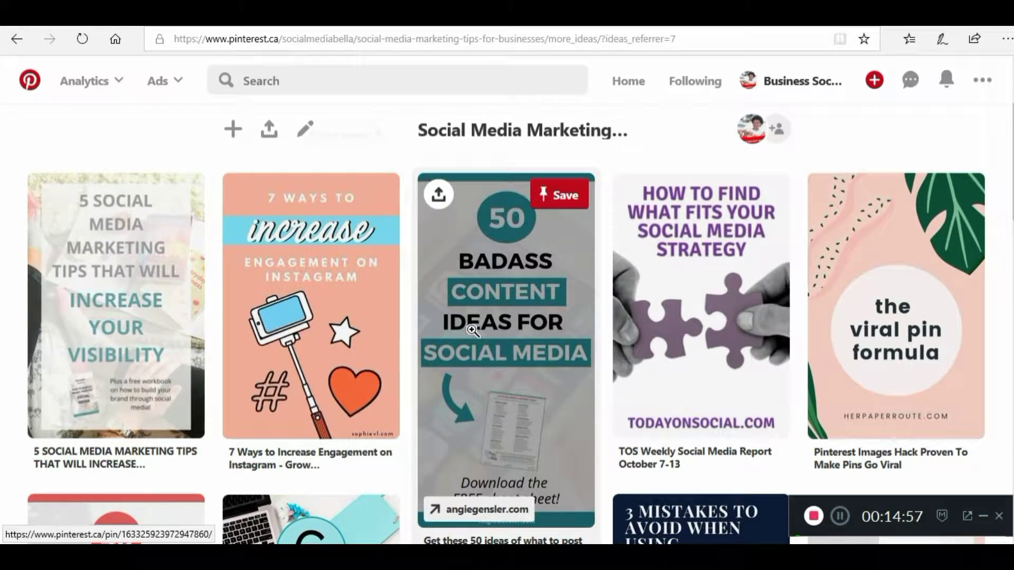
{"action": "left_click", "coordinate": [154, 203]}
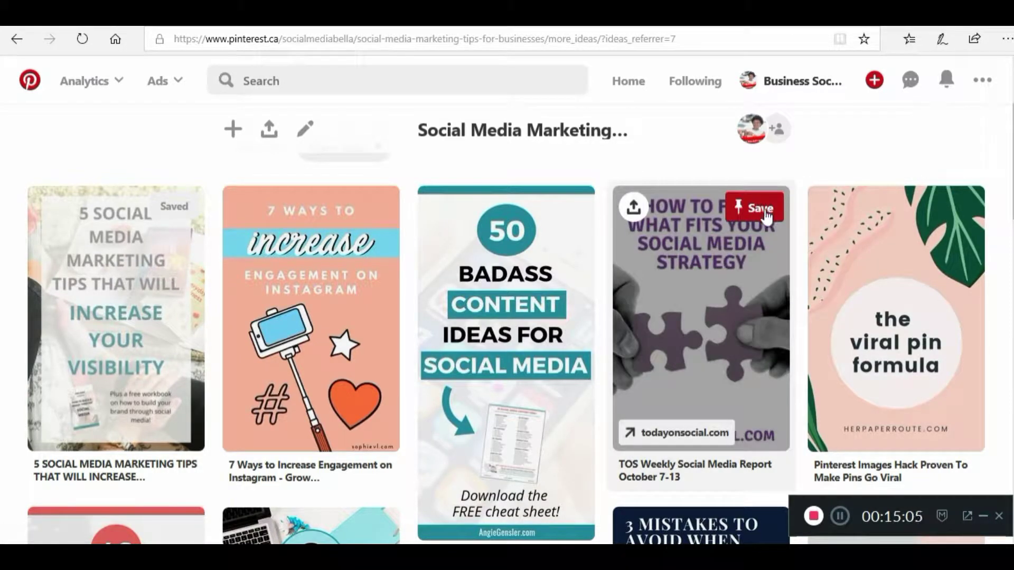
{"action": "left_click", "coordinate": [766, 211]}
Save the suggested "15 Best Social Media Tools for Solopreneurs" Pin to the board.
{"action": "scroll", "coordinate": [692, 333], "scroll_direction": "down", "scroll_amount": 6}
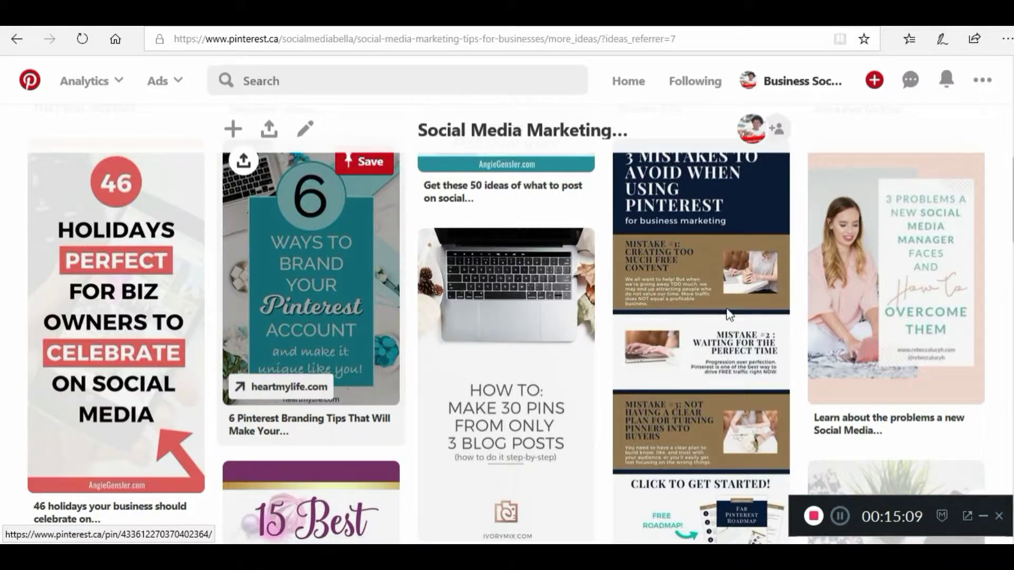
{"action": "scroll", "coordinate": [944, 197], "scroll_direction": "down", "scroll_amount": 7}
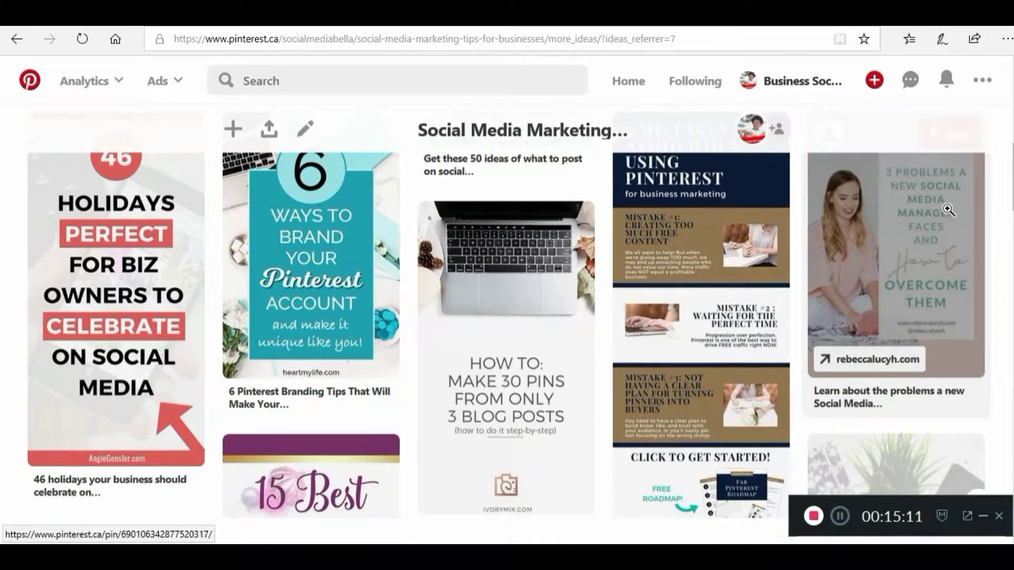
{"action": "scroll", "coordinate": [266, 317], "scroll_direction": "up", "scroll_amount": 3}
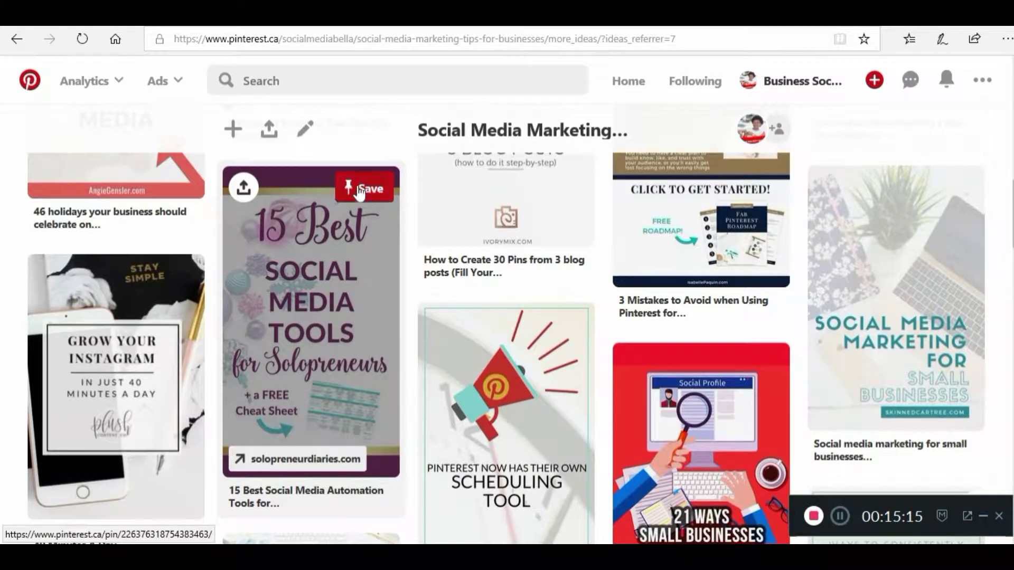
{"action": "left_click", "coordinate": [361, 190]}
Look through further suggested Pins for content that suits the Social Media Marketing Tips For Businesses board.
{"action": "scroll", "coordinate": [518, 324], "scroll_direction": "down", "scroll_amount": 9}
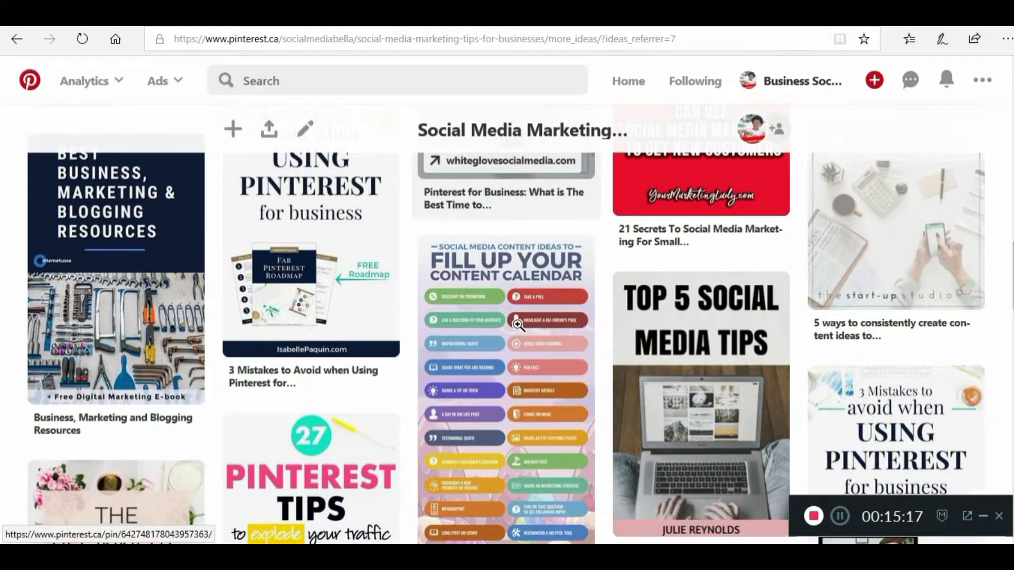
{"action": "scroll", "coordinate": [735, 358], "scroll_direction": "down", "scroll_amount": 1}
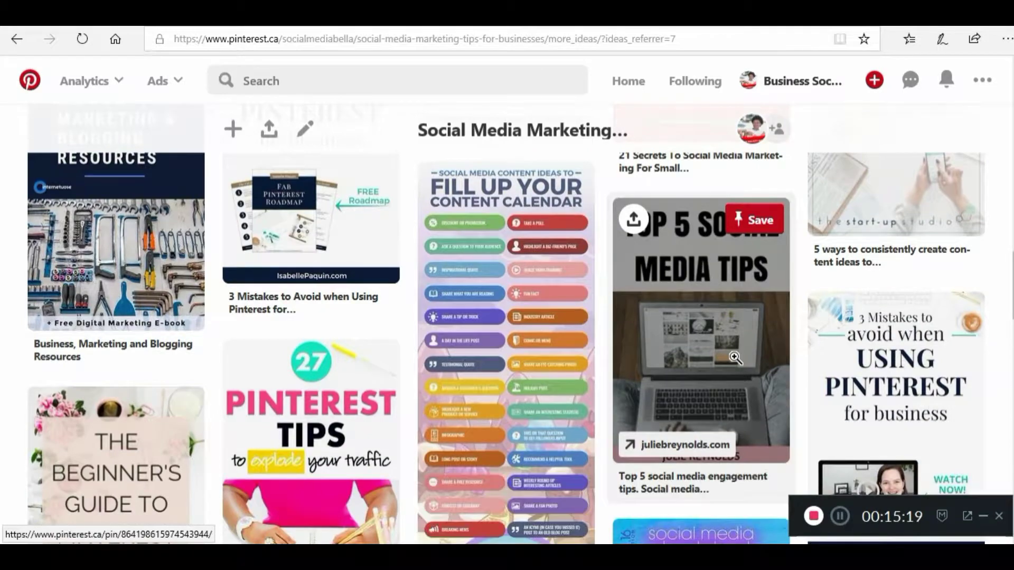
{"action": "scroll", "coordinate": [735, 358], "scroll_direction": "down", "scroll_amount": 2}
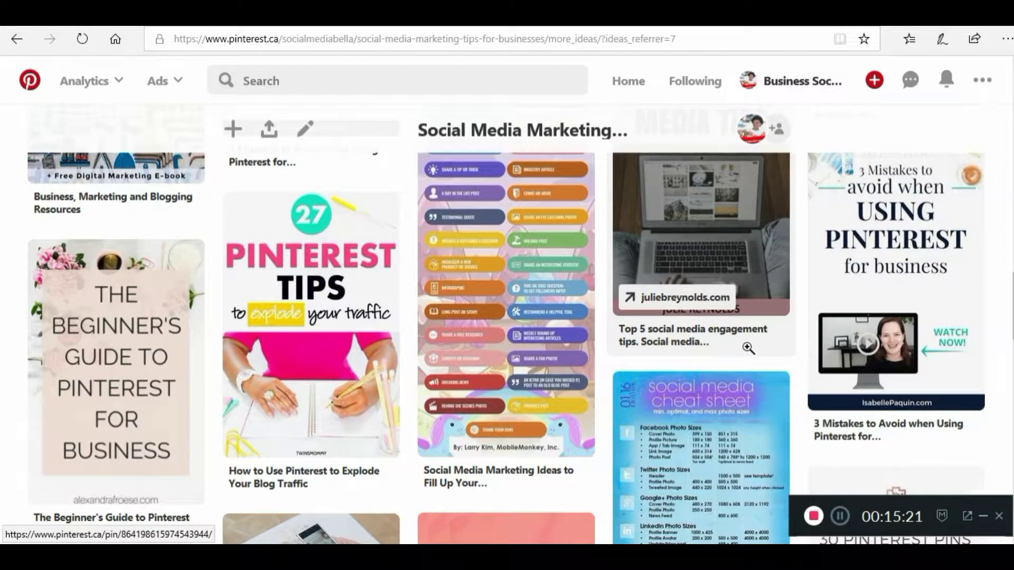
{"action": "scroll", "coordinate": [754, 339], "scroll_direction": "down", "scroll_amount": 12}
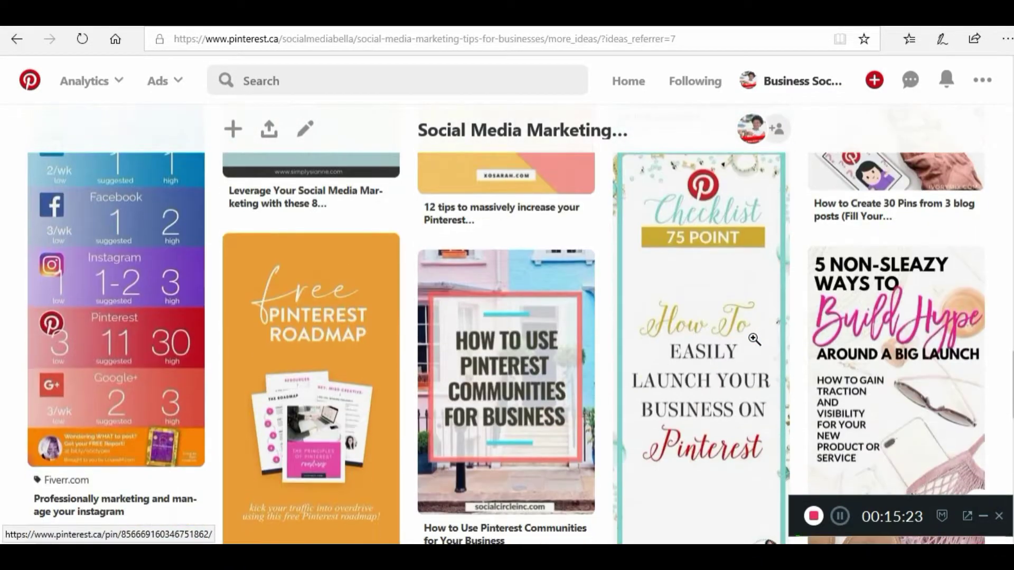
{"action": "scroll", "coordinate": [754, 339], "scroll_direction": "up", "scroll_amount": 3}
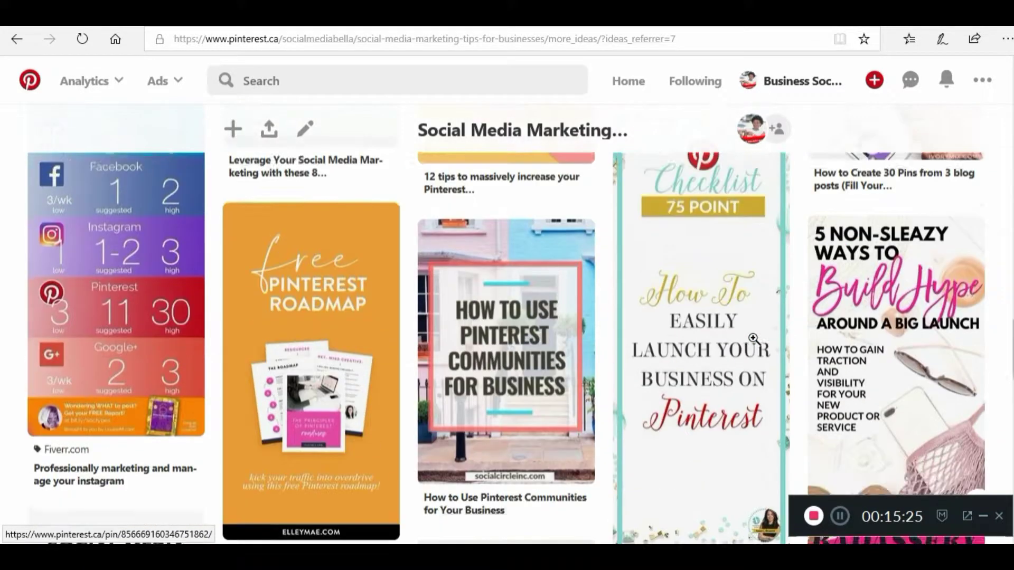
{"action": "scroll", "coordinate": [754, 339], "scroll_direction": "down", "scroll_amount": 10}
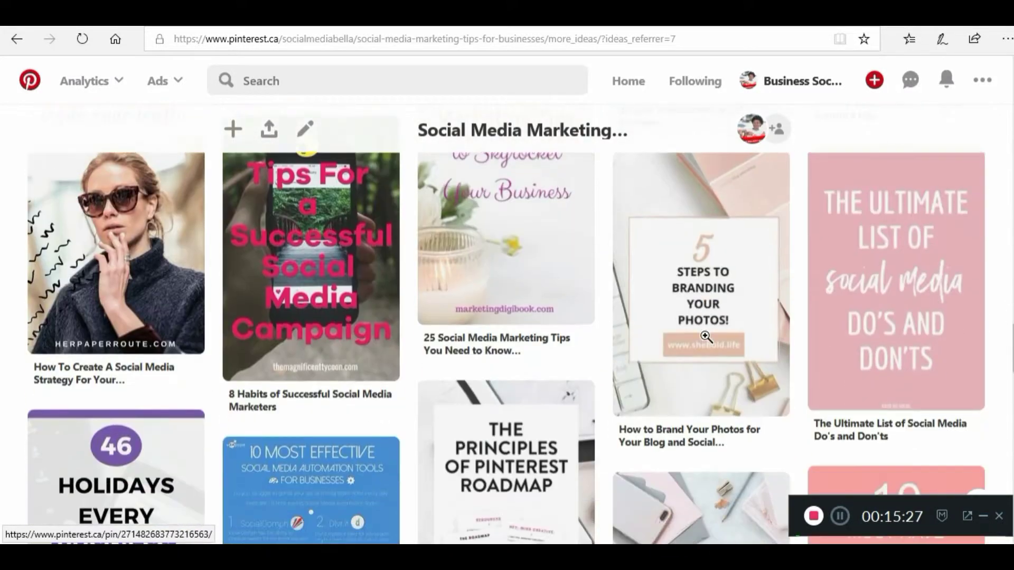
{"action": "scroll", "coordinate": [706, 337], "scroll_direction": "down", "scroll_amount": 6}
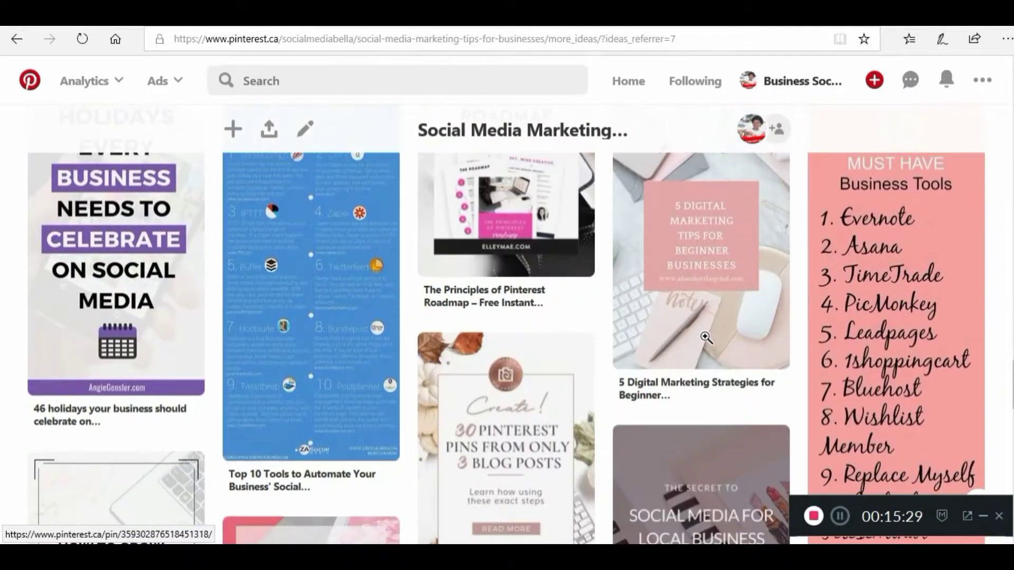
{"action": "scroll", "coordinate": [707, 336], "scroll_direction": "up", "scroll_amount": 5}
{"action": "scroll", "coordinate": [707, 337], "scroll_direction": "down", "scroll_amount": 6}
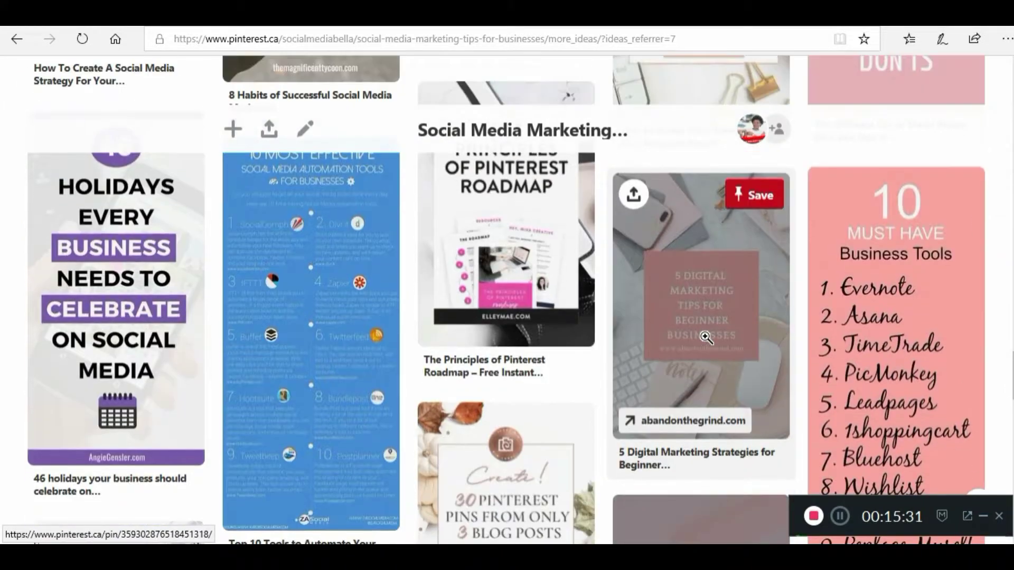
{"action": "scroll", "coordinate": [705, 336], "scroll_direction": "down", "scroll_amount": 1}
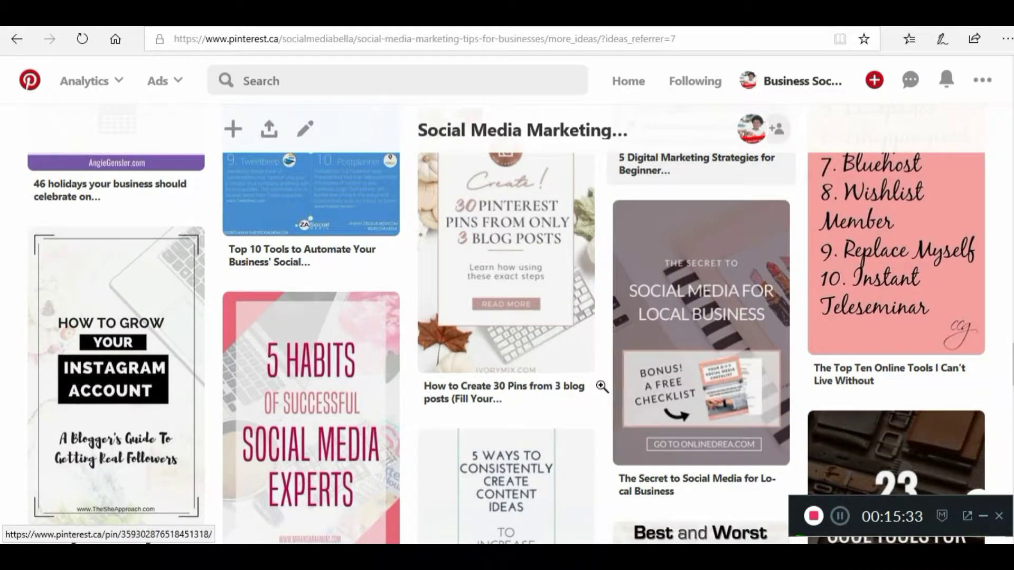
{"action": "scroll", "coordinate": [560, 373], "scroll_direction": "down", "scroll_amount": 9}
{"action": "scroll", "coordinate": [559, 372], "scroll_direction": "down", "scroll_amount": 11}
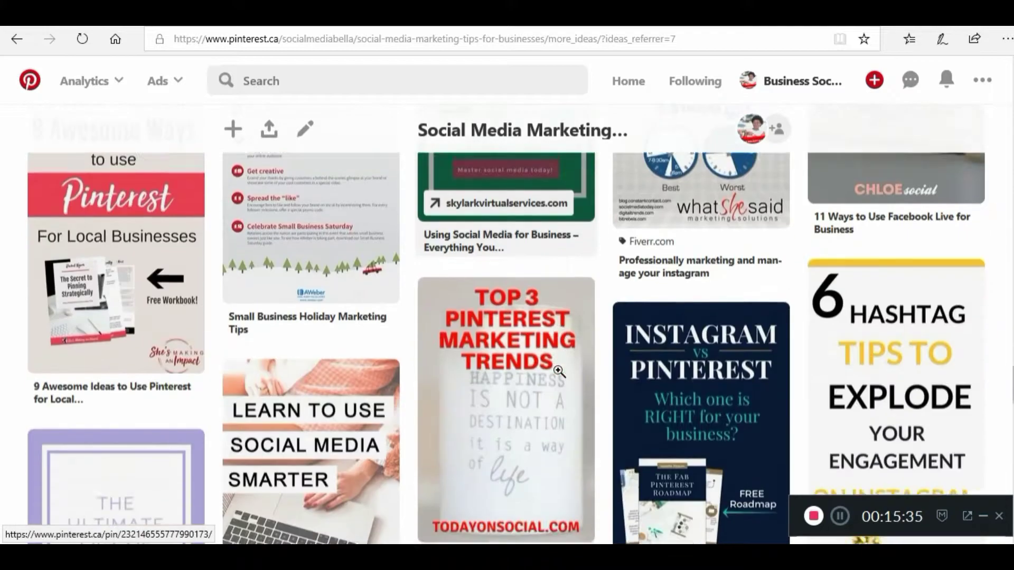
Save the suggested "Learn to Use Social Media Smarter" Pin to the board.
{"action": "scroll", "coordinate": [560, 372], "scroll_direction": "up", "scroll_amount": 6}
{"action": "scroll", "coordinate": [559, 372], "scroll_direction": "down", "scroll_amount": 1}
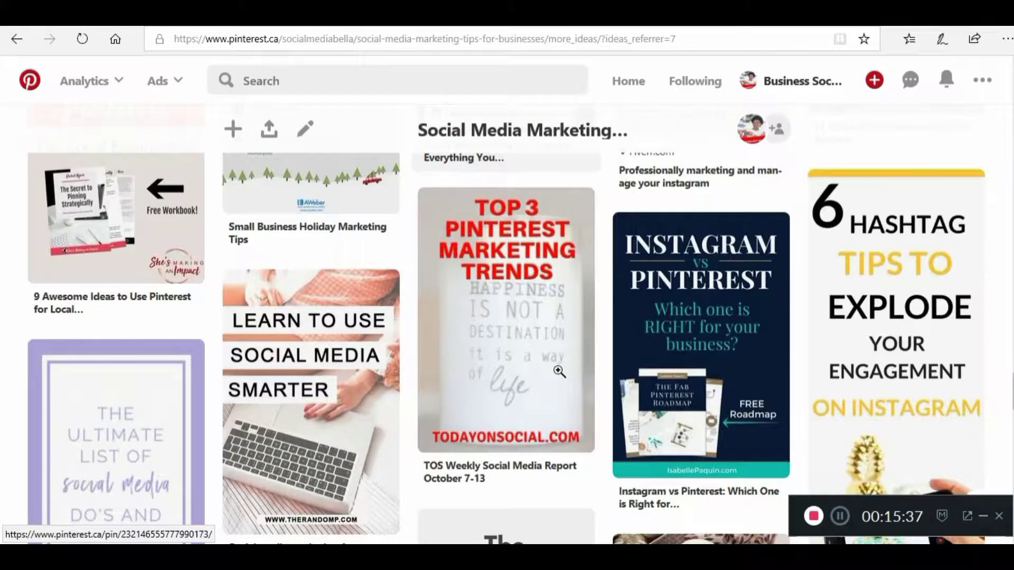
{"action": "scroll", "coordinate": [559, 372], "scroll_direction": "down", "scroll_amount": 2}
{"action": "scroll", "coordinate": [555, 367], "scroll_direction": "up", "scroll_amount": 2}
{"action": "scroll", "coordinate": [439, 337], "scroll_direction": "down", "scroll_amount": 6}
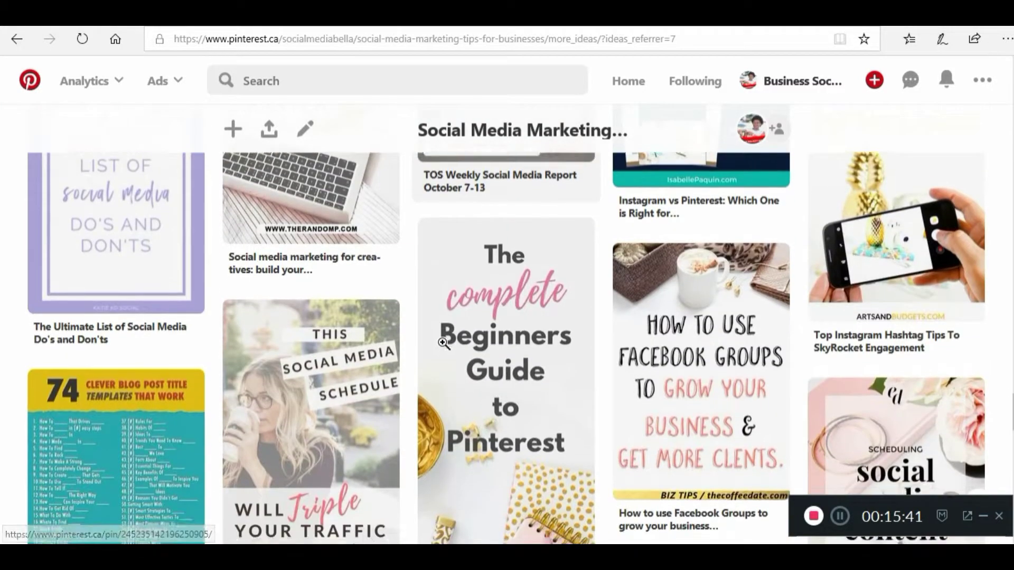
{"action": "scroll", "coordinate": [443, 343], "scroll_direction": "up", "scroll_amount": 7}
{"action": "scroll", "coordinate": [444, 344], "scroll_direction": "down", "scroll_amount": 5}
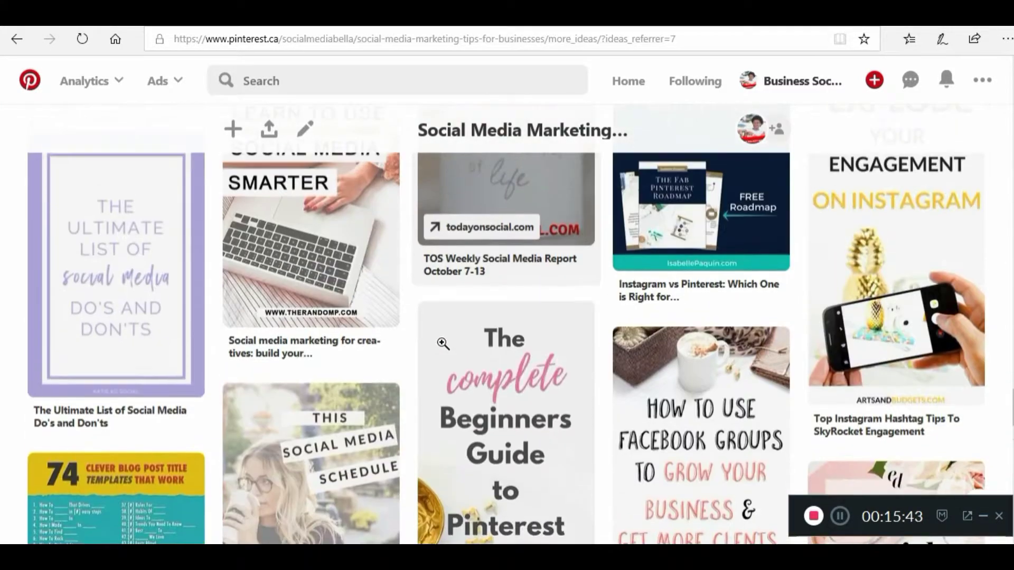
{"action": "scroll", "coordinate": [211, 296], "scroll_direction": "up", "scroll_amount": 9}
{"action": "scroll", "coordinate": [234, 389], "scroll_direction": "down", "scroll_amount": 5}
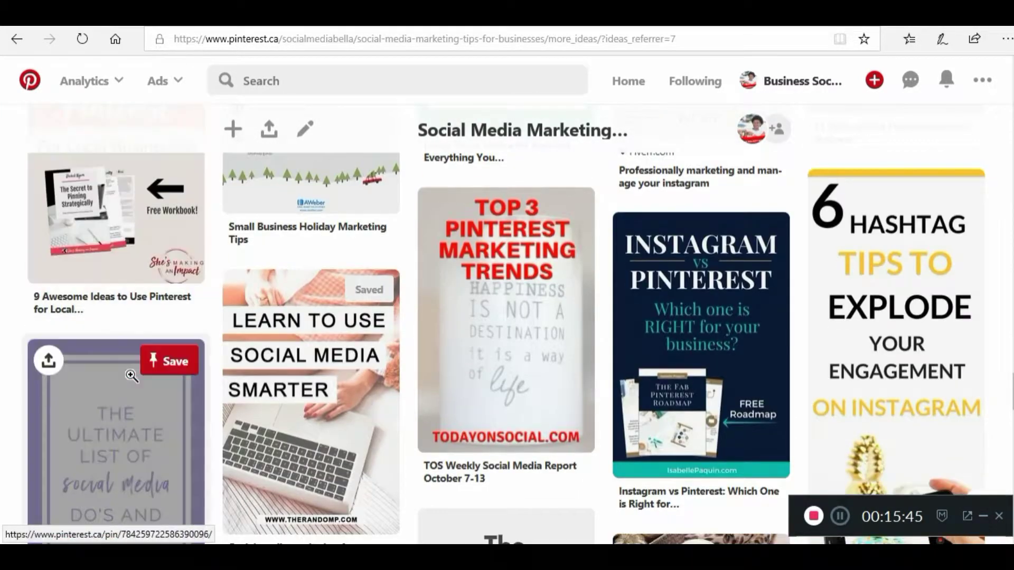
Save the suggested "Social Media Starter Pack" Pin to the Social Media Marketing Tips For Businesses board.
{"action": "scroll", "coordinate": [117, 351], "scroll_direction": "up", "scroll_amount": 4}
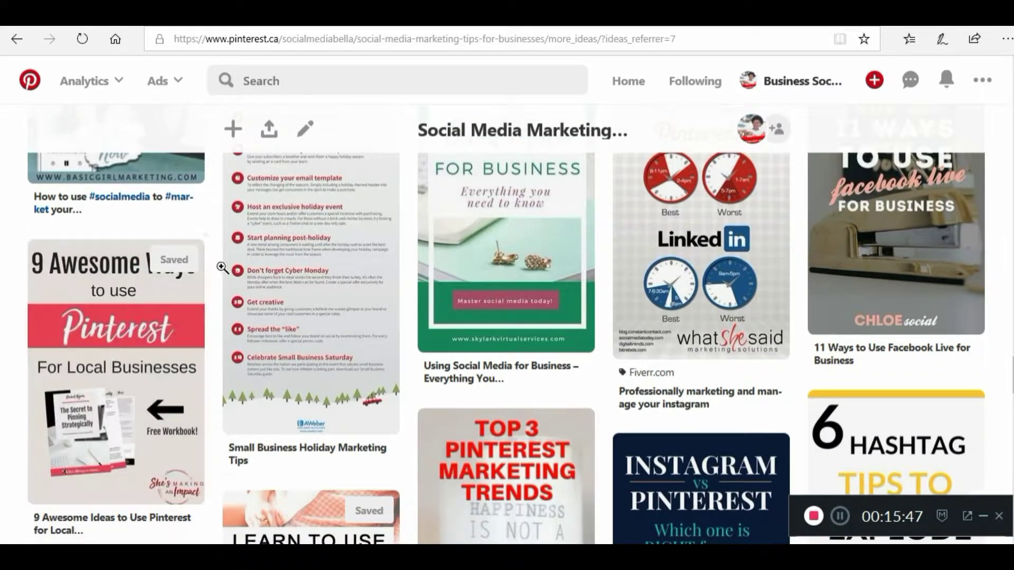
{"action": "scroll", "coordinate": [597, 332], "scroll_direction": "down", "scroll_amount": 11}
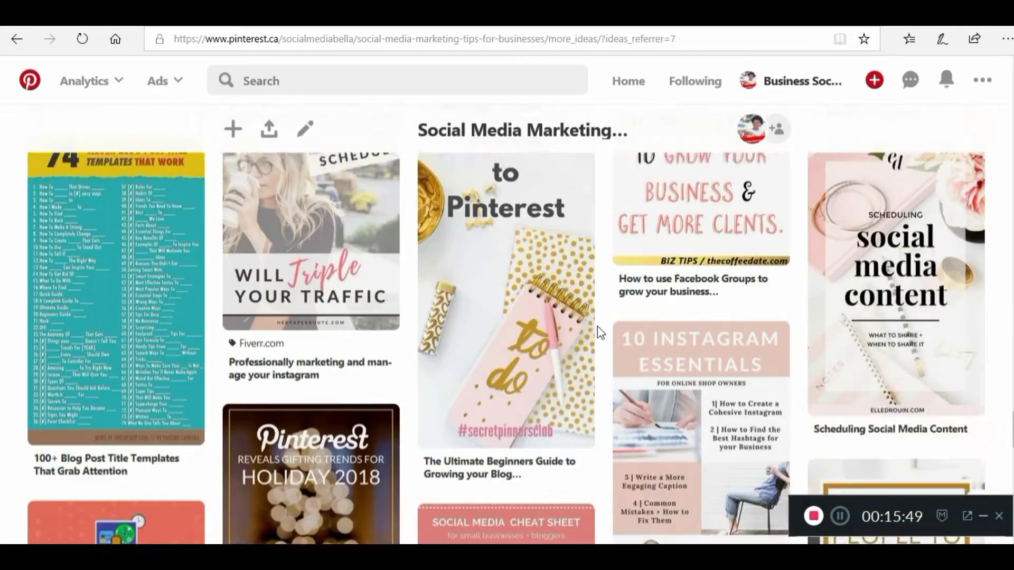
{"action": "scroll", "coordinate": [598, 332], "scroll_direction": "down", "scroll_amount": 9}
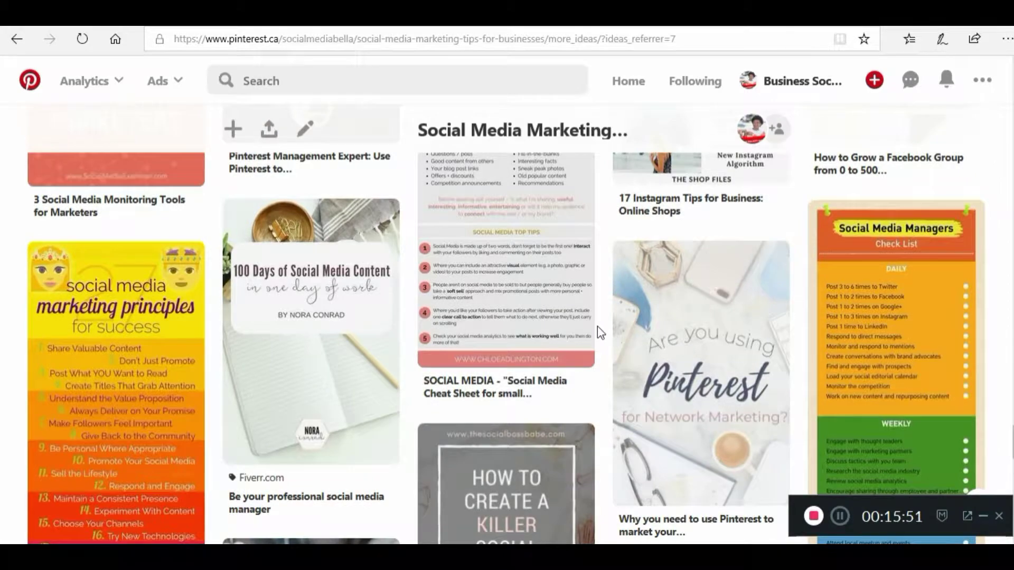
{"action": "scroll", "coordinate": [597, 326], "scroll_direction": "down", "scroll_amount": 9}
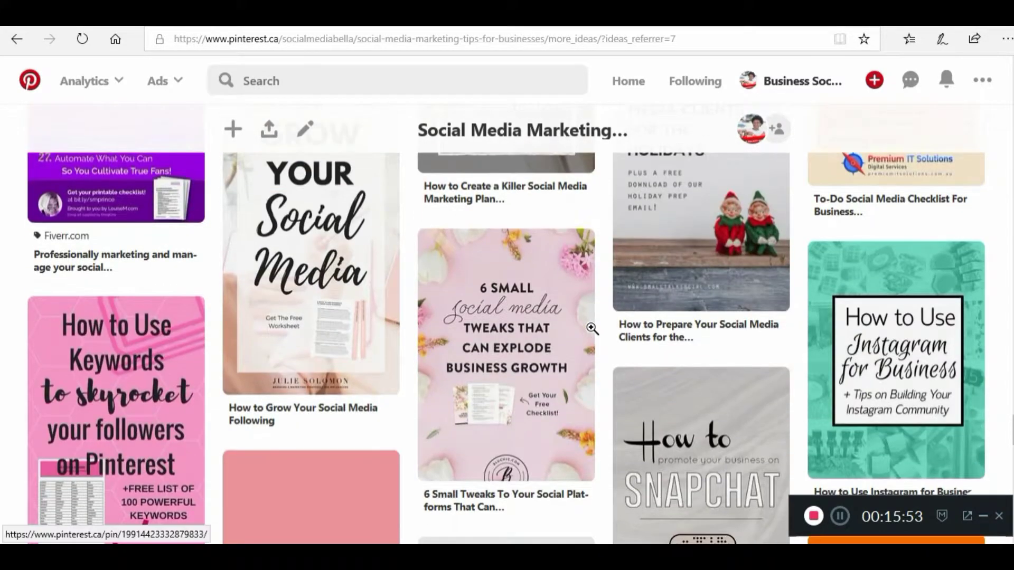
{"action": "scroll", "coordinate": [592, 328], "scroll_direction": "down", "scroll_amount": 5}
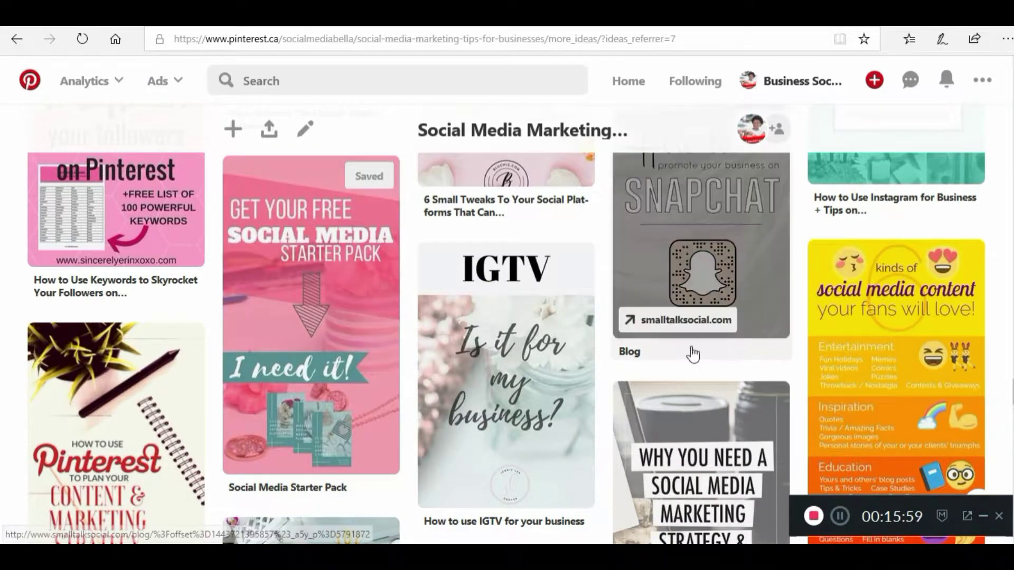
Look further through the suggested Pins and open "27 Awesome Post Ideas for your Social Media Marketing Calendar".
{"action": "scroll", "coordinate": [692, 348], "scroll_direction": "down", "scroll_amount": 10}
{"action": "scroll", "coordinate": [707, 345], "scroll_direction": "down", "scroll_amount": 15}
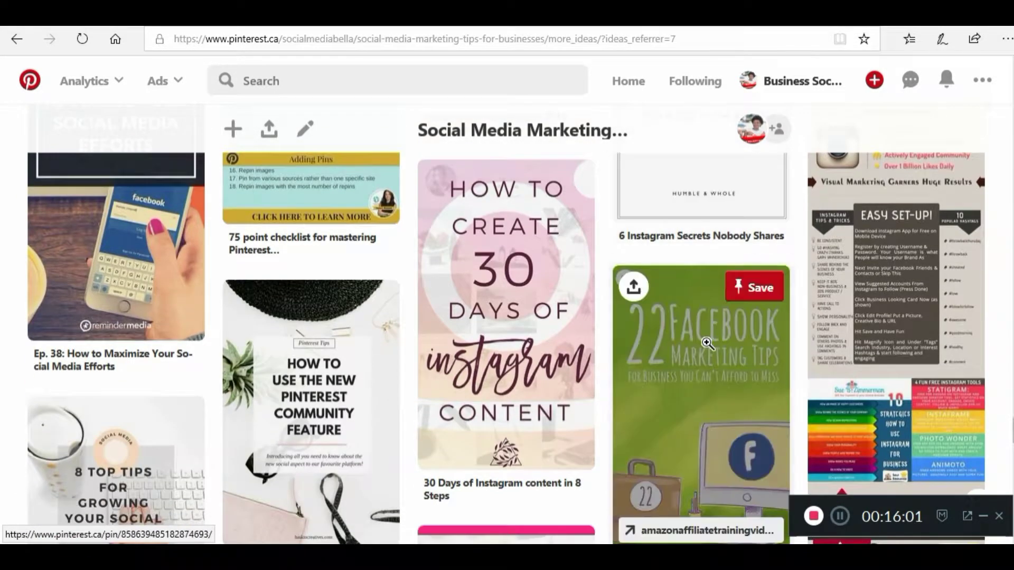
{"action": "scroll", "coordinate": [708, 343], "scroll_direction": "down", "scroll_amount": 4}
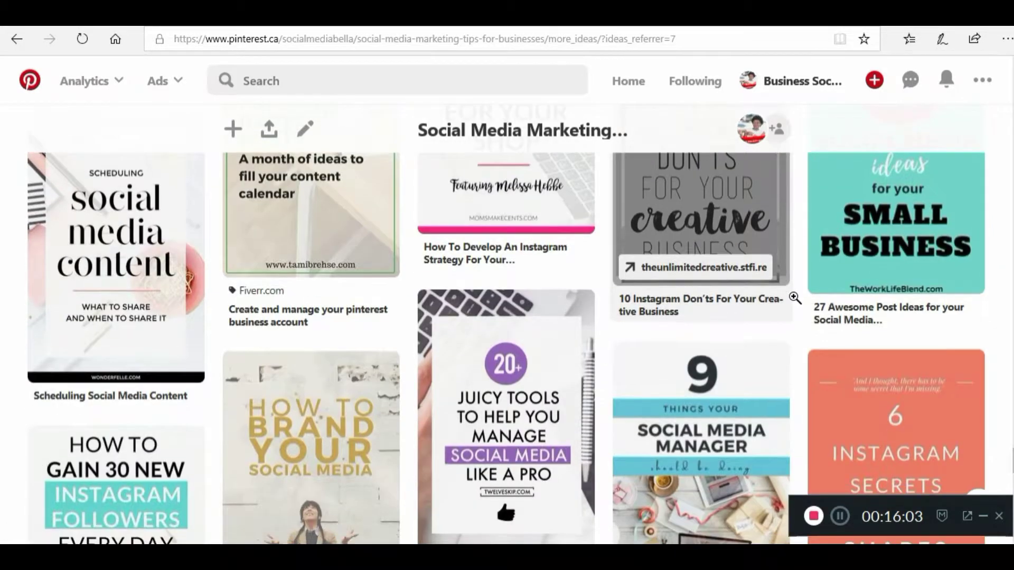
{"action": "scroll", "coordinate": [790, 296], "scroll_direction": "up", "scroll_amount": 4}
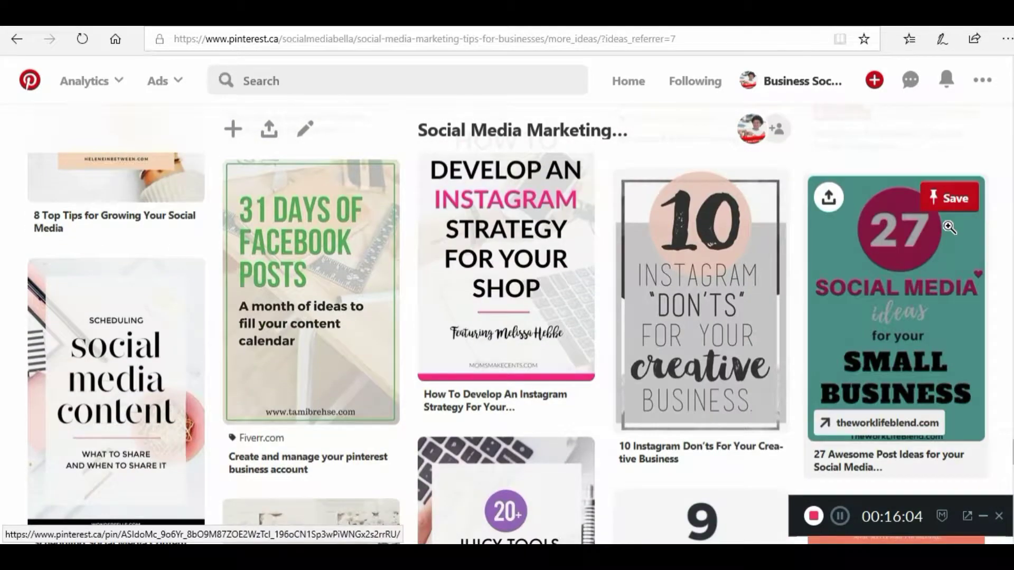
{"action": "left_click", "coordinate": [925, 266]}
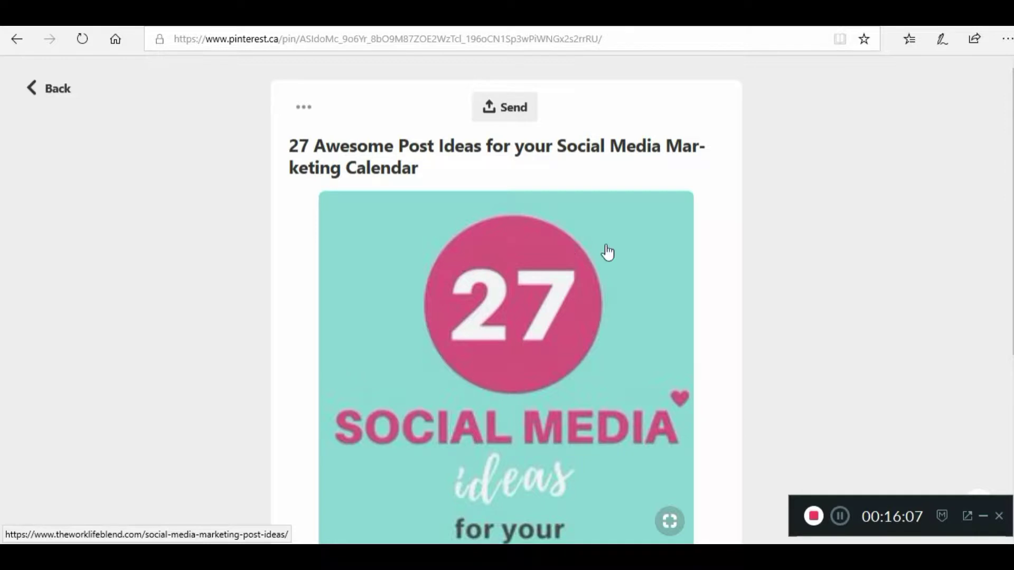
Save the related "How to create a simple social media strategy in 6..." Pin to the Social Media Marketing Tips For Businesses board.
{"action": "scroll", "coordinate": [560, 311], "scroll_direction": "down", "scroll_amount": 7}
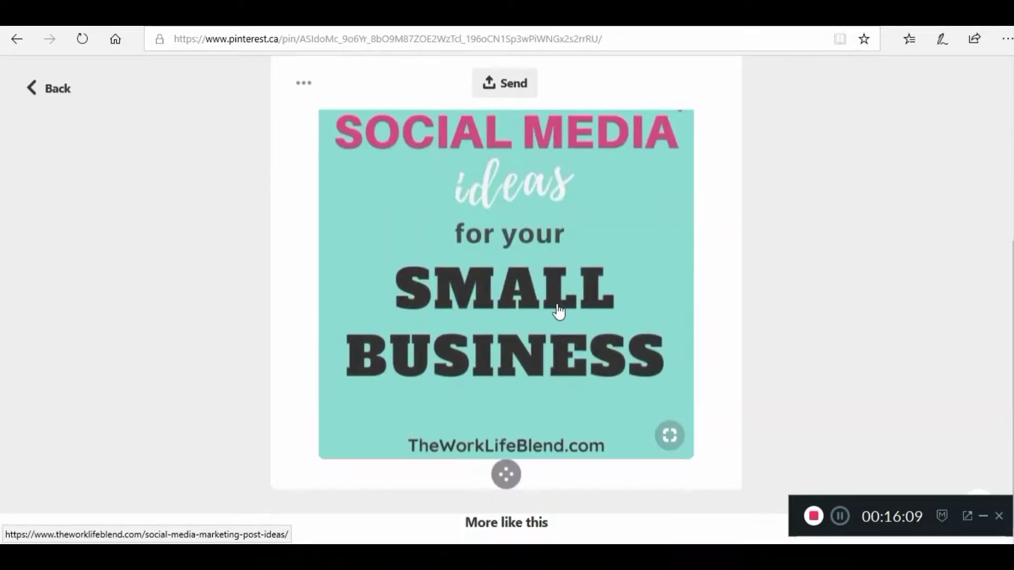
{"action": "scroll", "coordinate": [559, 312], "scroll_direction": "down", "scroll_amount": 10}
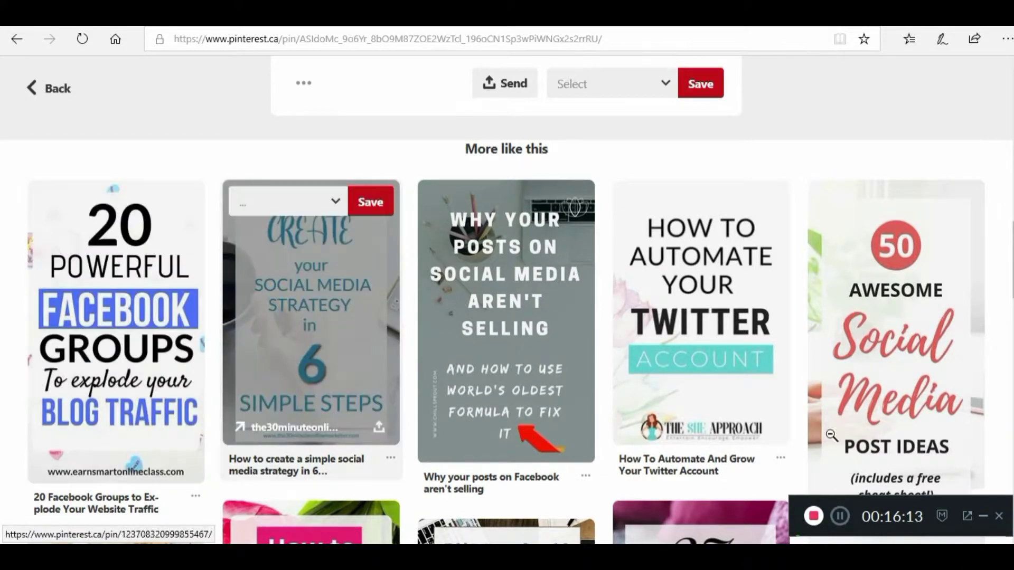
{"action": "mouse_move", "coordinate": [391, 216]}
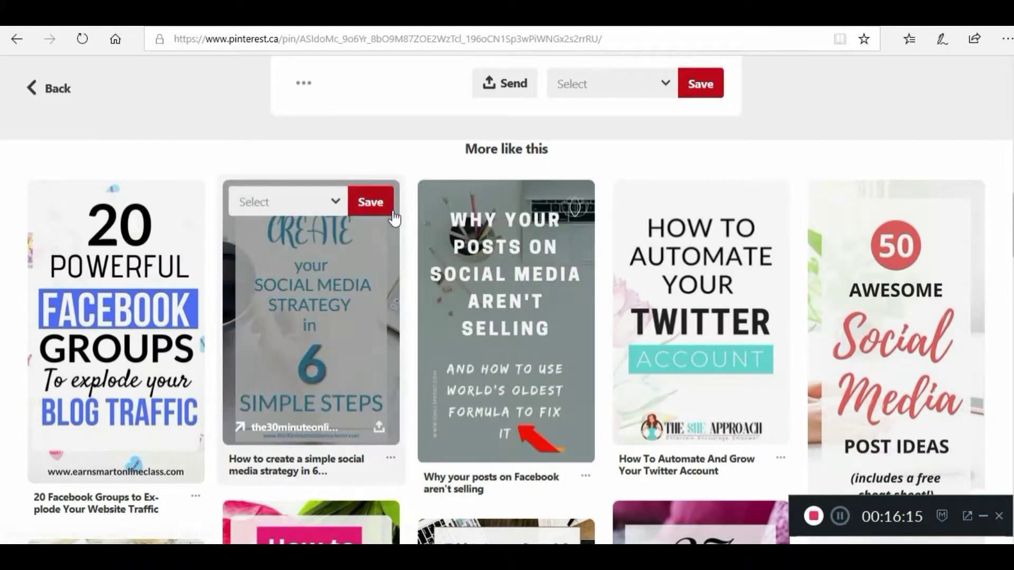
{"action": "left_click", "coordinate": [369, 203]}
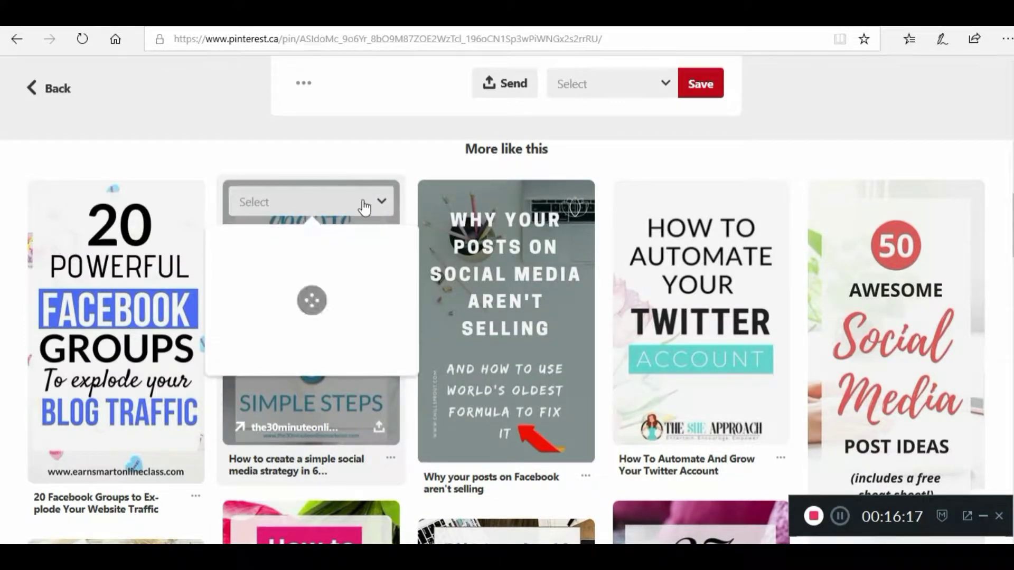
{"action": "left_click", "coordinate": [385, 326]}
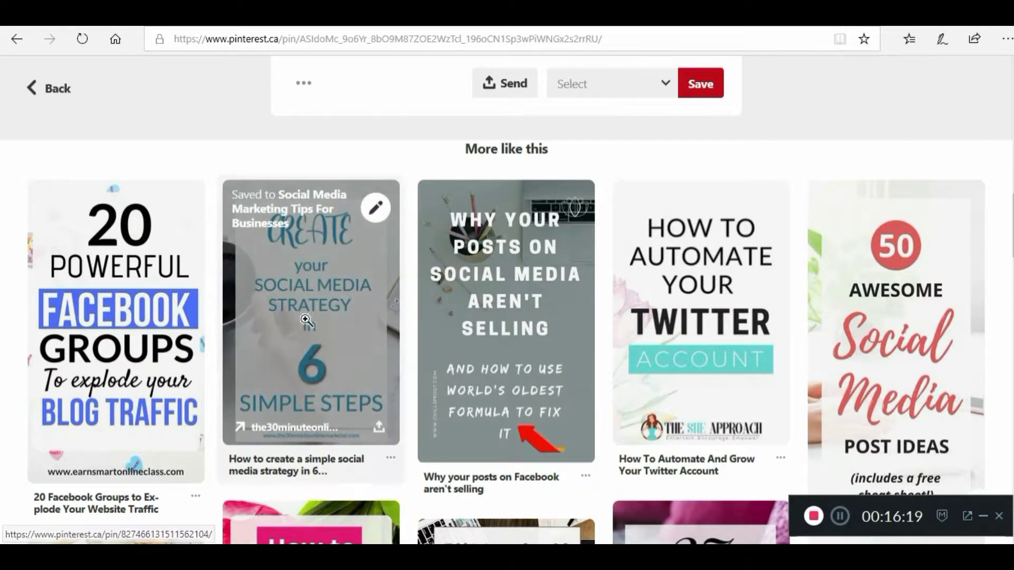
Save the open "27 Awesome Post Ideas" Pin to the Social Media Marketing Tips For Businesses board.
{"action": "scroll", "coordinate": [307, 322], "scroll_direction": "down", "scroll_amount": 7}
{"action": "scroll", "coordinate": [506, 341], "scroll_direction": "up", "scroll_amount": 12}
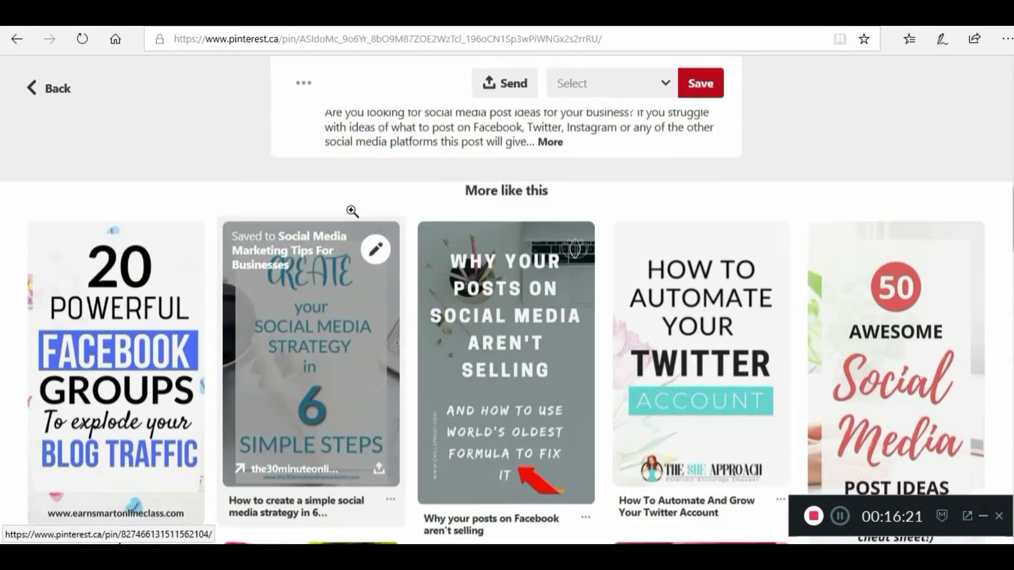
{"action": "scroll", "coordinate": [602, 327], "scroll_direction": "up", "scroll_amount": 10}
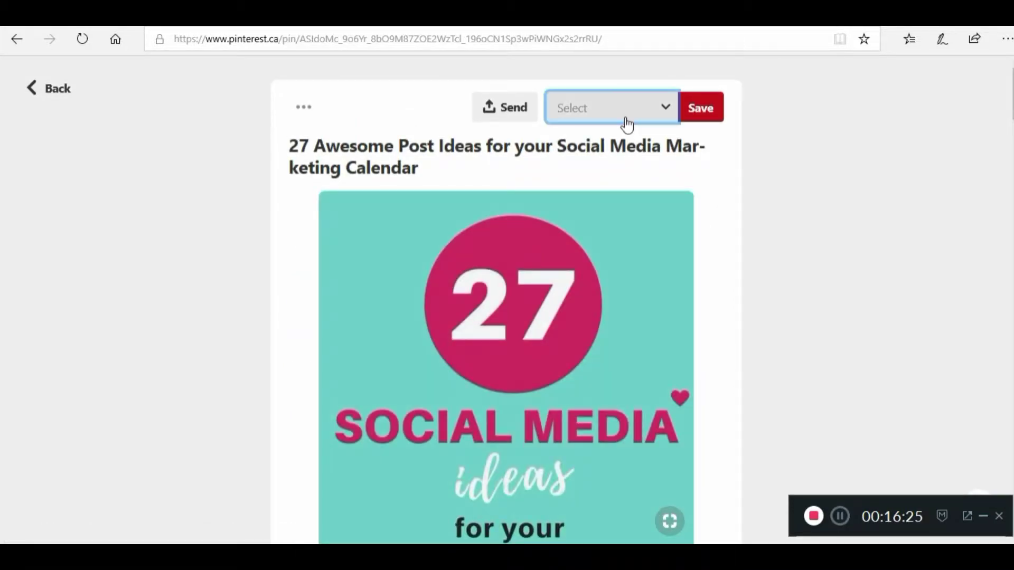
{"action": "left_click", "coordinate": [625, 123]}
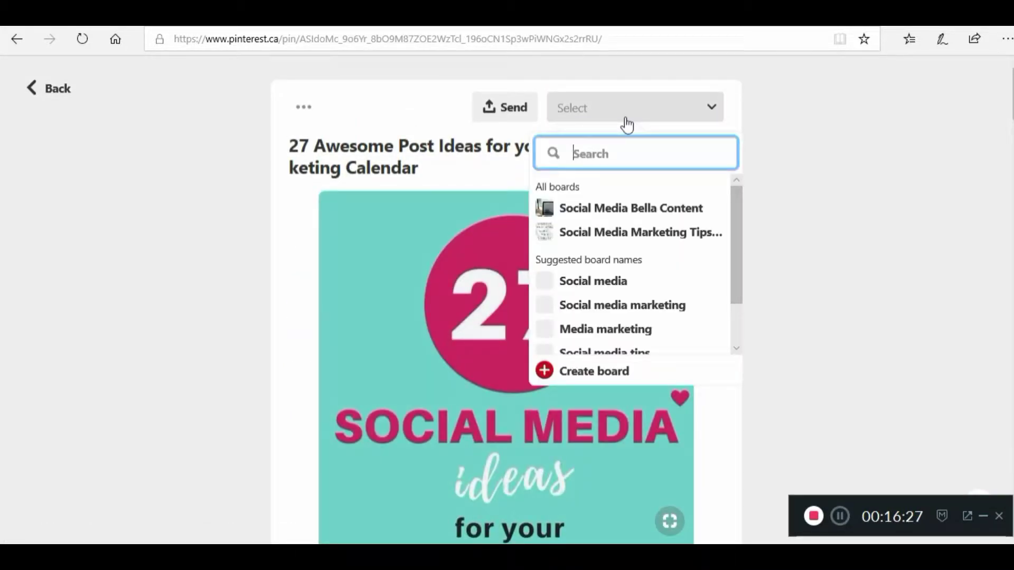
{"action": "scroll", "coordinate": [661, 221], "scroll_direction": "down", "scroll_amount": 3}
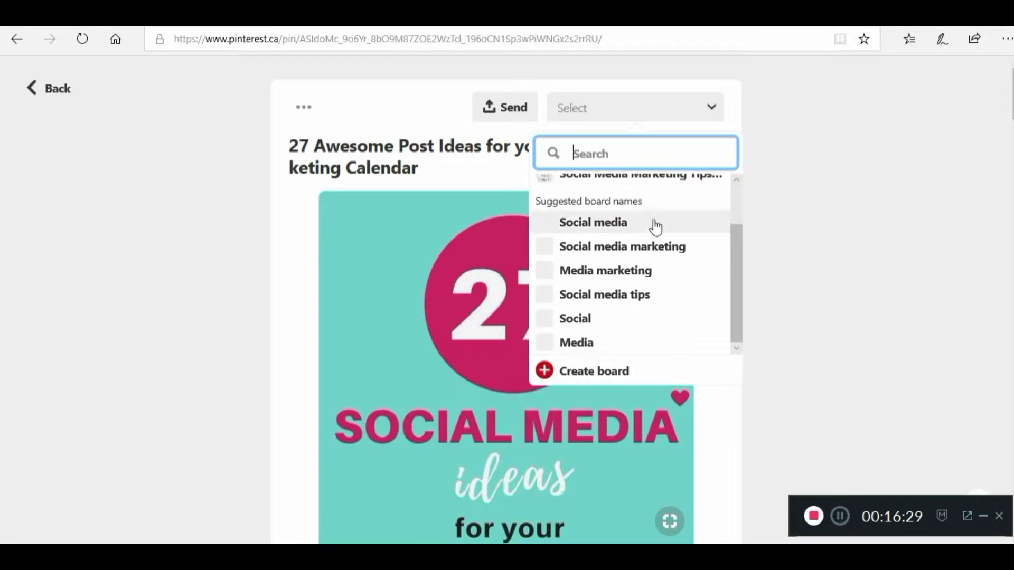
{"action": "scroll", "coordinate": [617, 260], "scroll_direction": "up", "scroll_amount": 3}
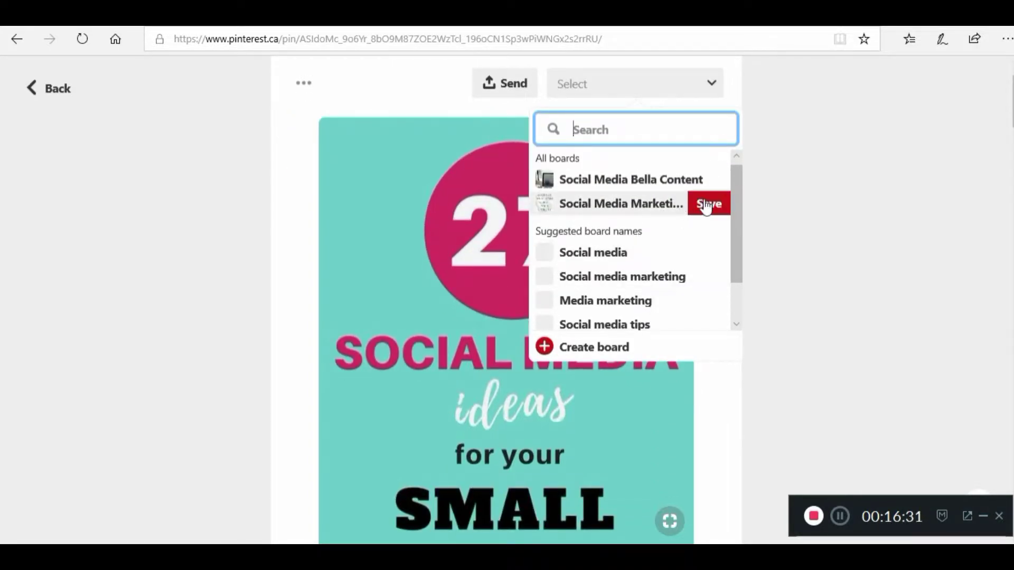
{"action": "left_click", "coordinate": [707, 204]}
Leave the Pin and go to the list of boards on the business profile.
{"action": "left_click", "coordinate": [48, 100]}
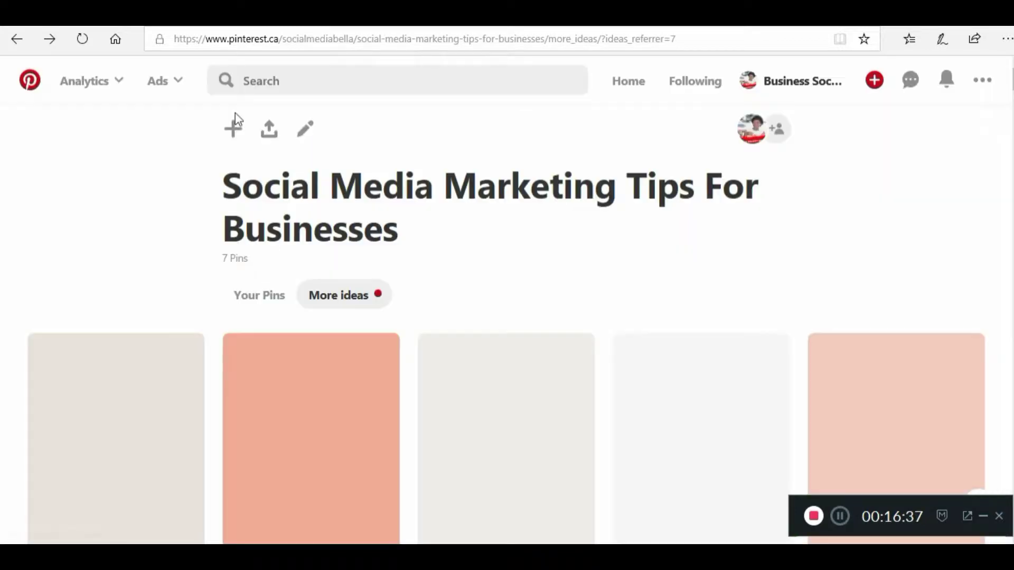
{"action": "scroll", "coordinate": [813, 219], "scroll_direction": "down", "scroll_amount": 5}
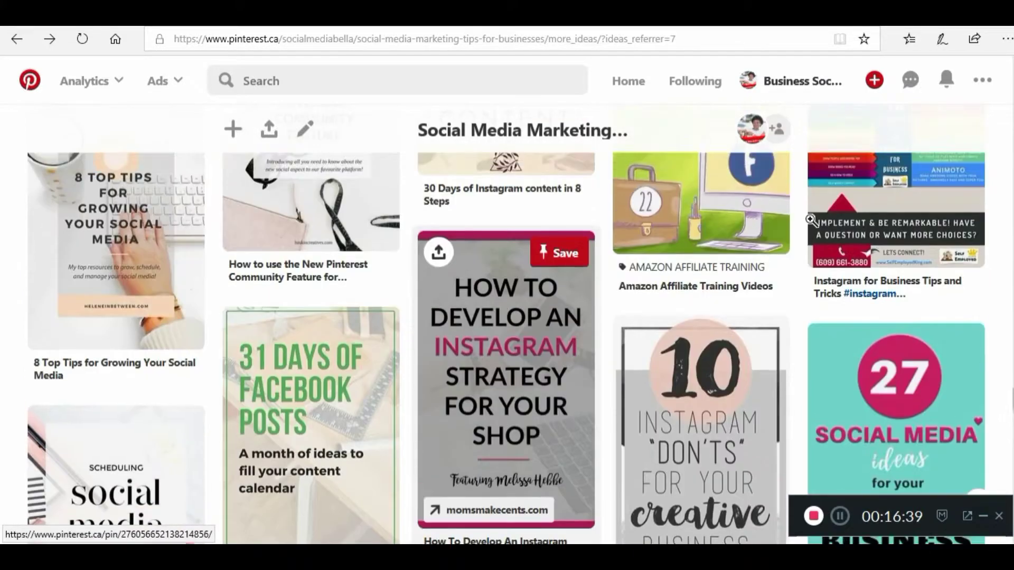
{"action": "scroll", "coordinate": [813, 219], "scroll_direction": "up", "scroll_amount": 5}
{"action": "left_click", "coordinate": [778, 81]}
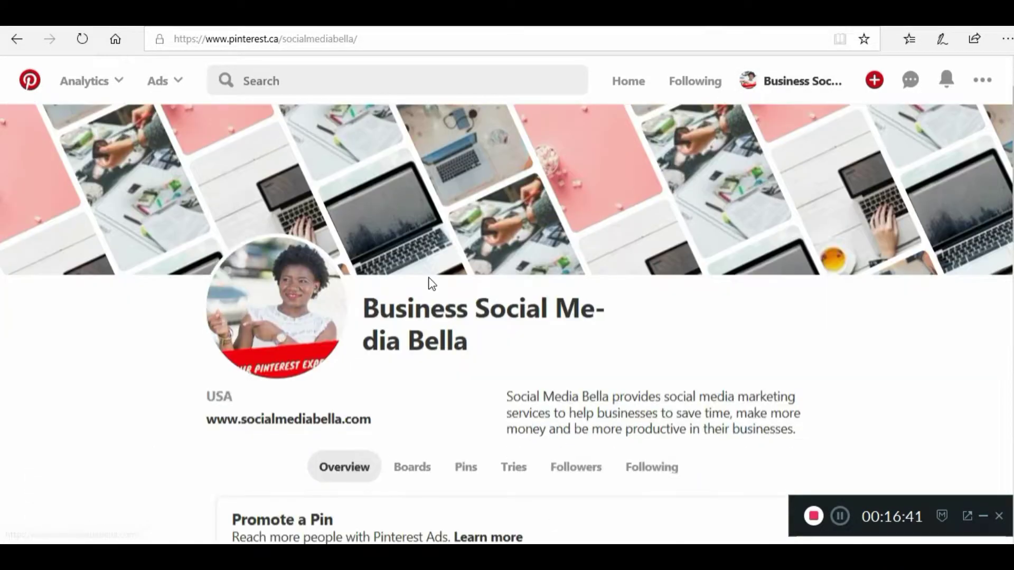
{"action": "scroll", "coordinate": [418, 259], "scroll_direction": "down", "scroll_amount": 5}
{"action": "left_click", "coordinate": [404, 231]}
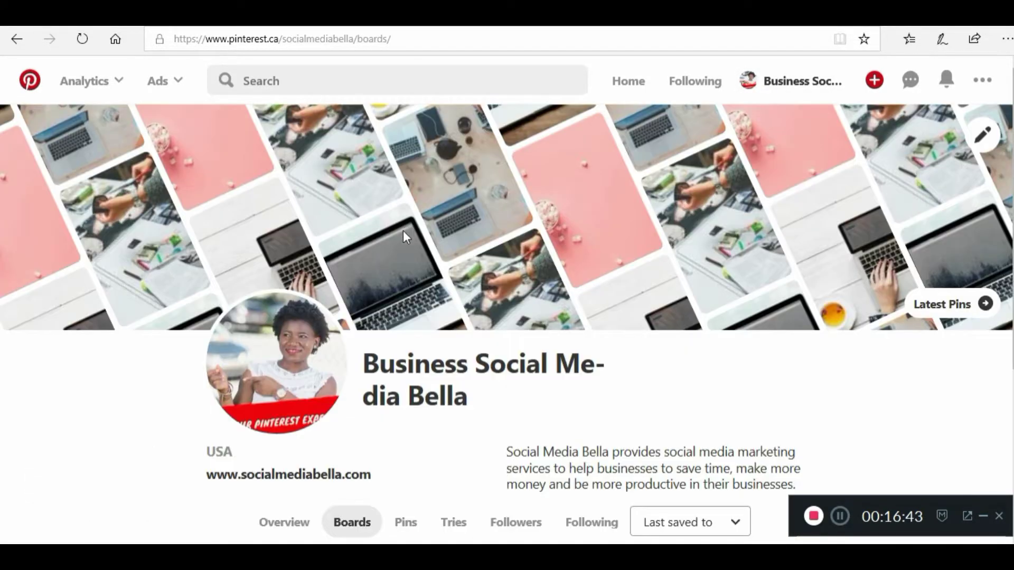
{"action": "scroll", "coordinate": [400, 334], "scroll_direction": "down", "scroll_amount": 5}
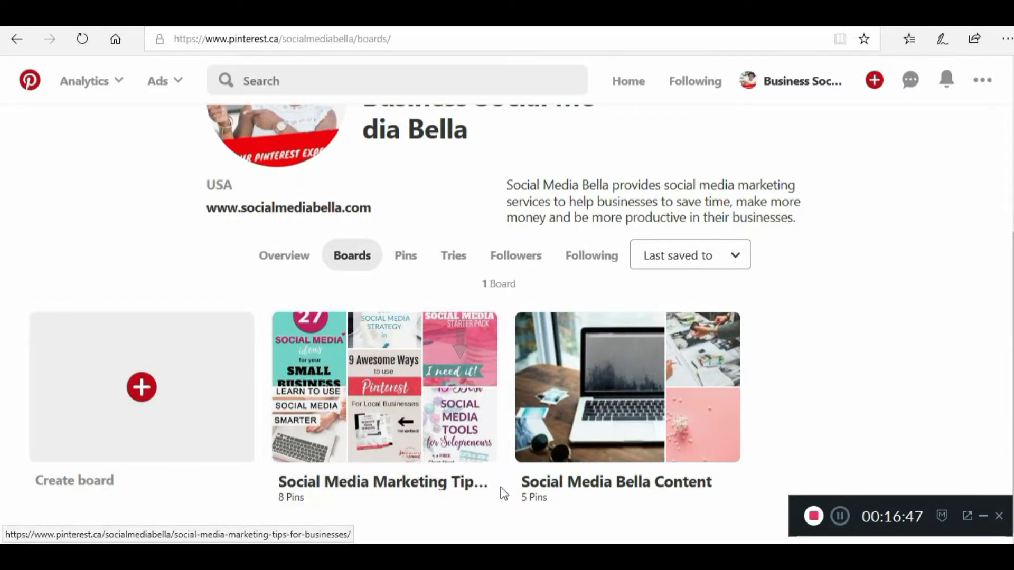
Edit the Social Media Marketing Tips For Businesses board and set its cover to the "15 Best Social Media Tools for Solopreneurs" image, repositioned to show its heading.
{"action": "left_click", "coordinate": [479, 487]}
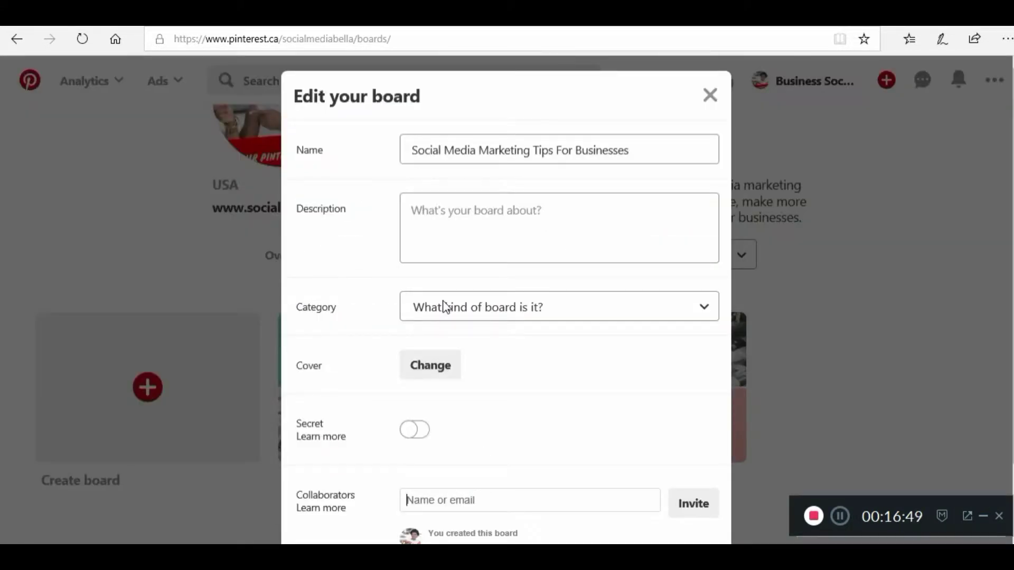
{"action": "left_click", "coordinate": [449, 371]}
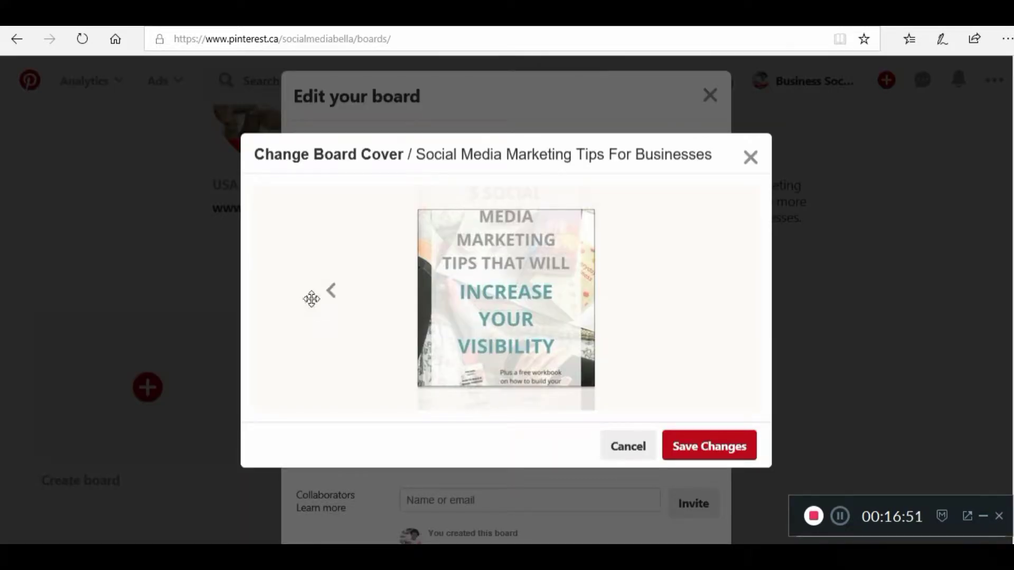
{"action": "left_click", "coordinate": [330, 290]}
{"action": "left_click", "coordinate": [330, 290]}
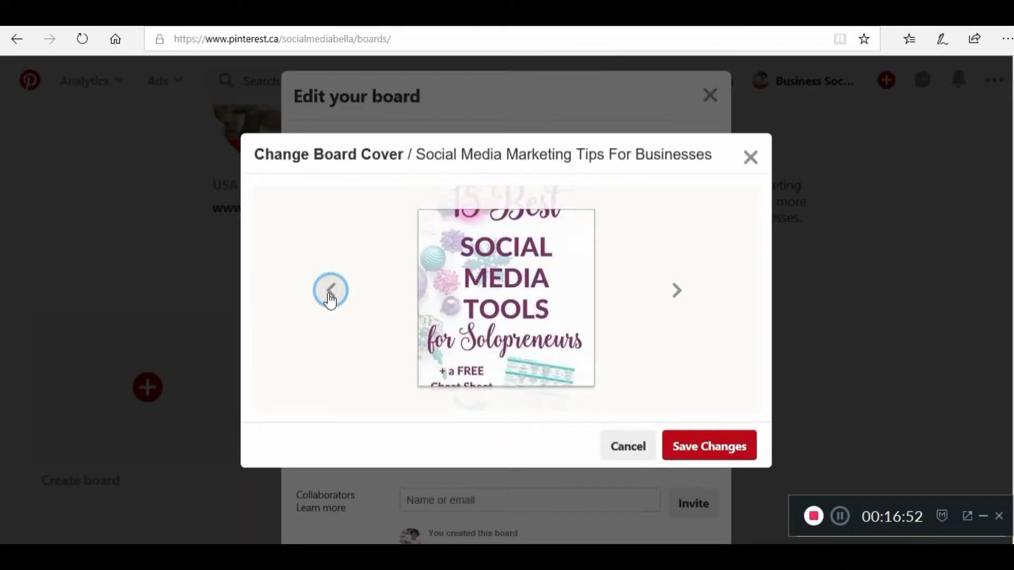
{"action": "left_click", "coordinate": [676, 290]}
{"action": "left_click_drag", "start_coordinate": [502, 267], "coordinate": [497, 322]}
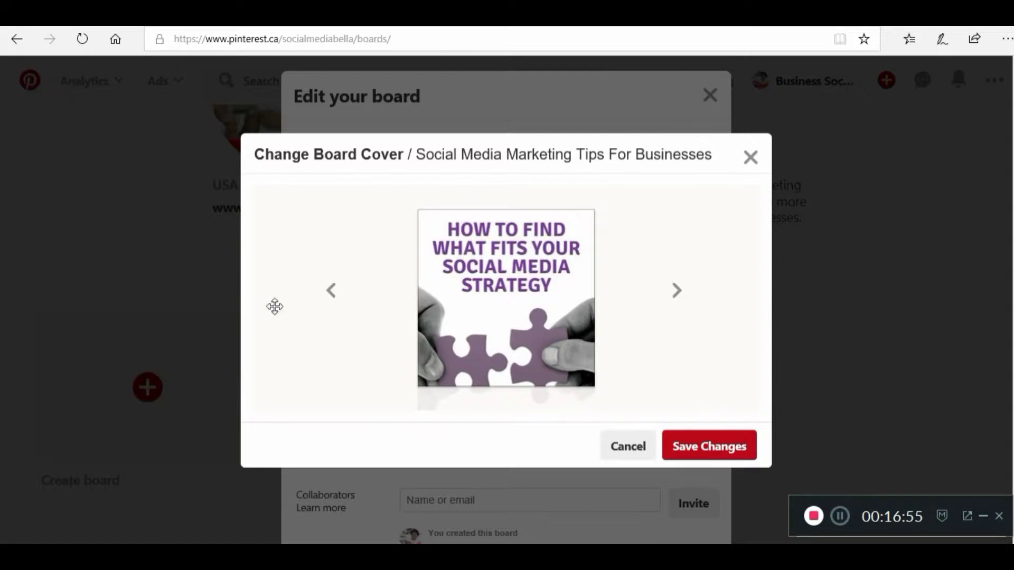
{"action": "left_click", "coordinate": [332, 290]}
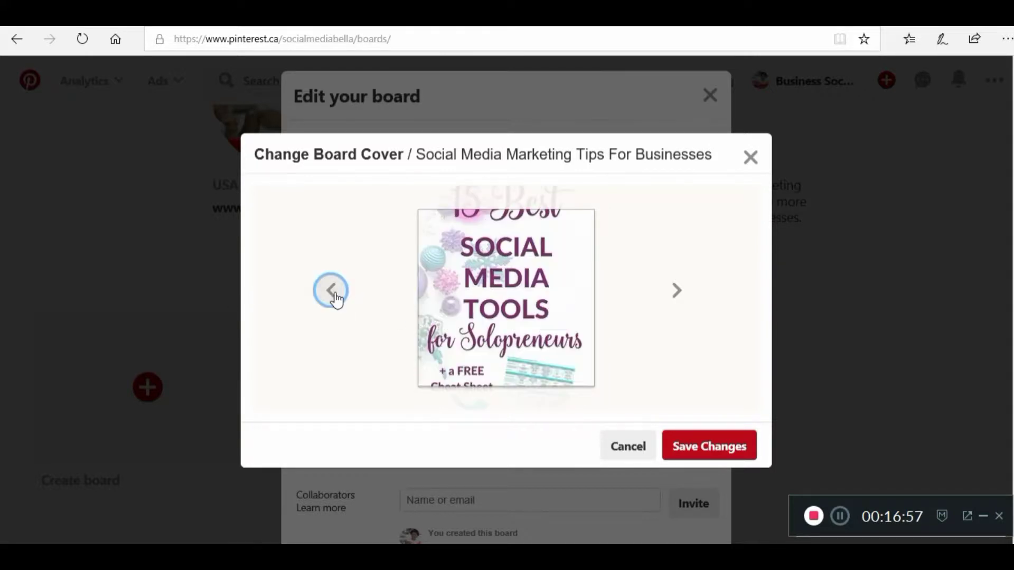
{"action": "left_click_drag", "start_coordinate": [577, 286], "coordinate": [538, 307]}
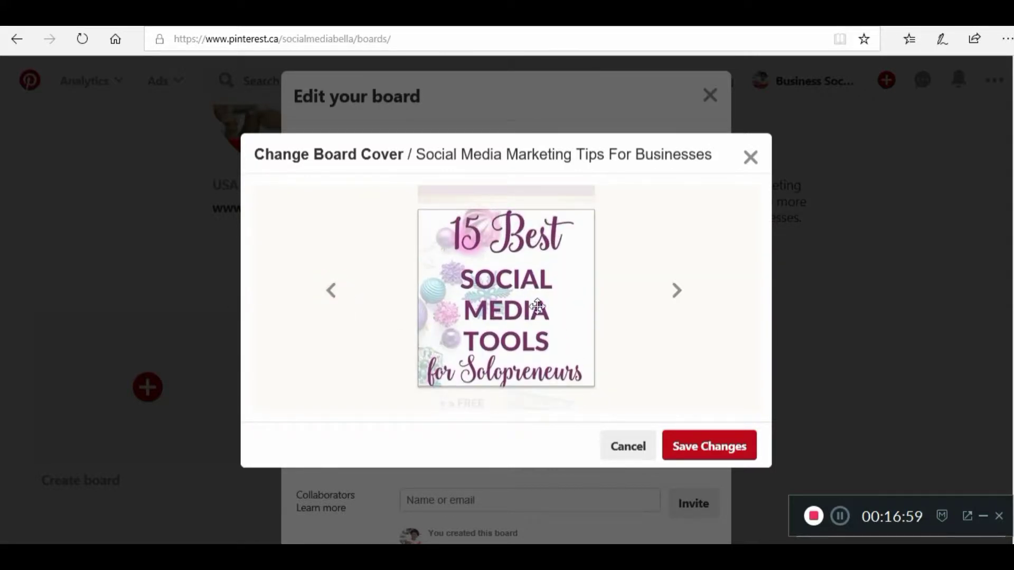
{"action": "left_click", "coordinate": [713, 449]}
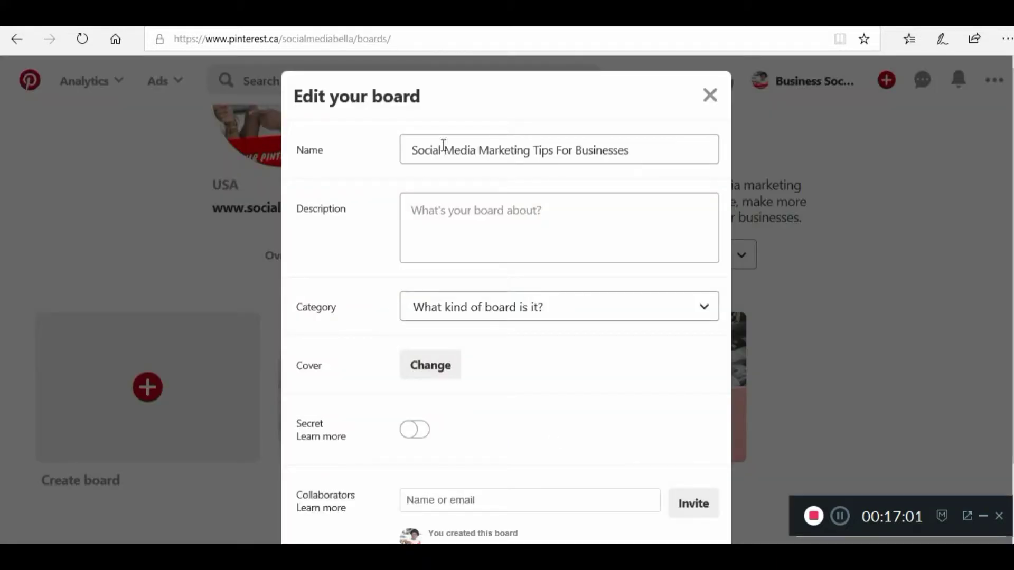
Describe the board as "Get social media marketing tips for your business. Learn how to get lots of traffic, clients, customers and increase your revenue with social media".
{"action": "left_click", "coordinate": [492, 234]}
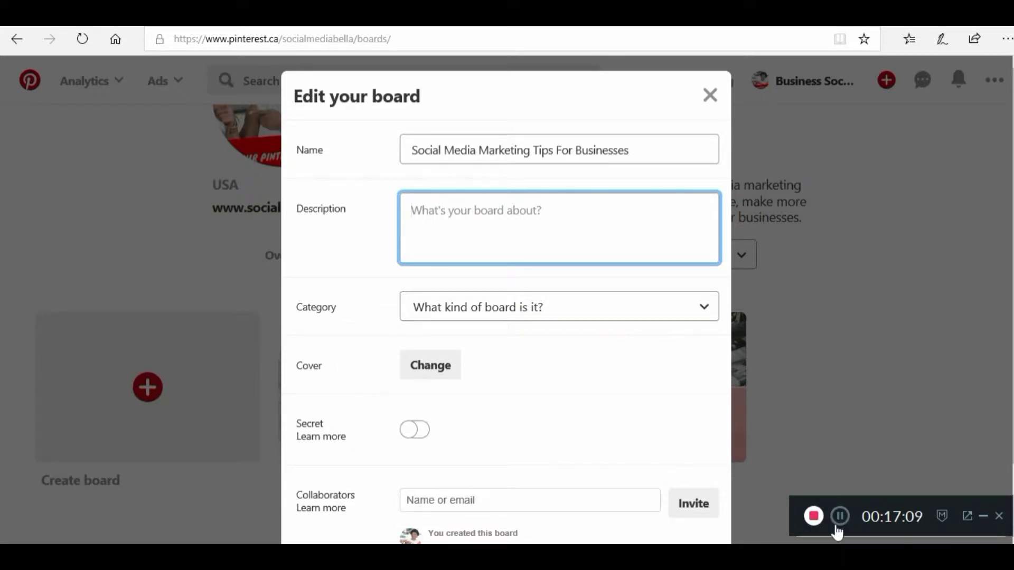
{"action": "type", "text": "Get social media marketing tips for your business. Learn how to get lots of traffic, clients, customers and increase your revenue with social media"}
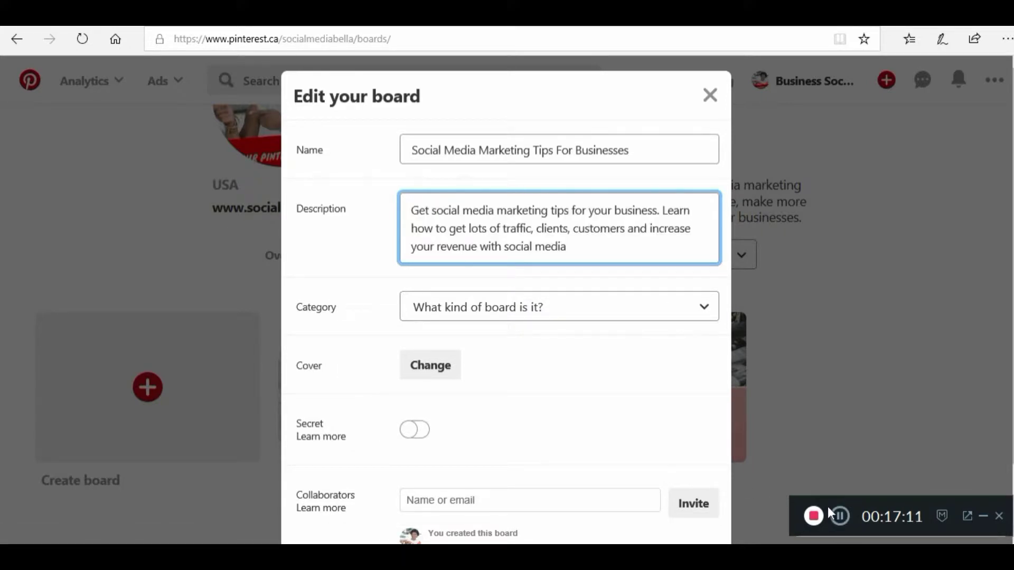
Set the Social Media Marketing Tips For Businesses board's category to Education and save the board's changes.
{"action": "left_click", "coordinate": [550, 312]}
{"action": "left_click", "coordinate": [444, 205]}
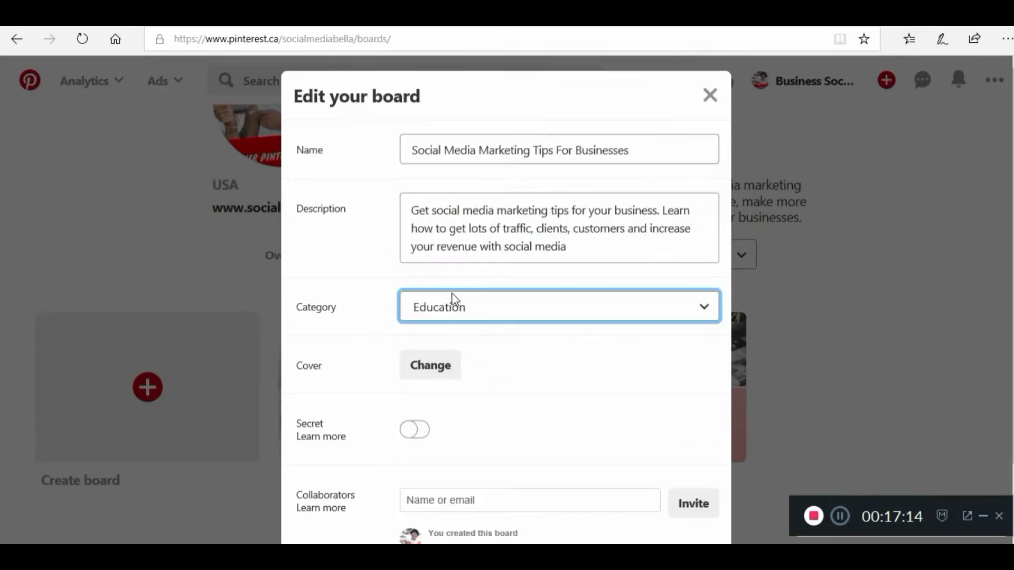
{"action": "left_click", "coordinate": [585, 380]}
{"action": "scroll", "coordinate": [586, 380], "scroll_direction": "down", "scroll_amount": 2}
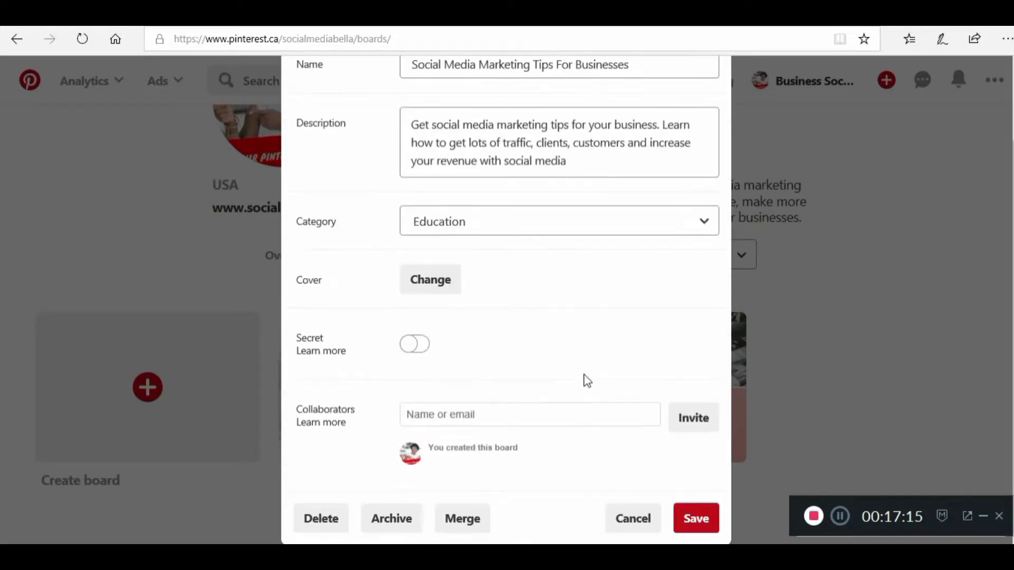
{"action": "left_click", "coordinate": [709, 518]}
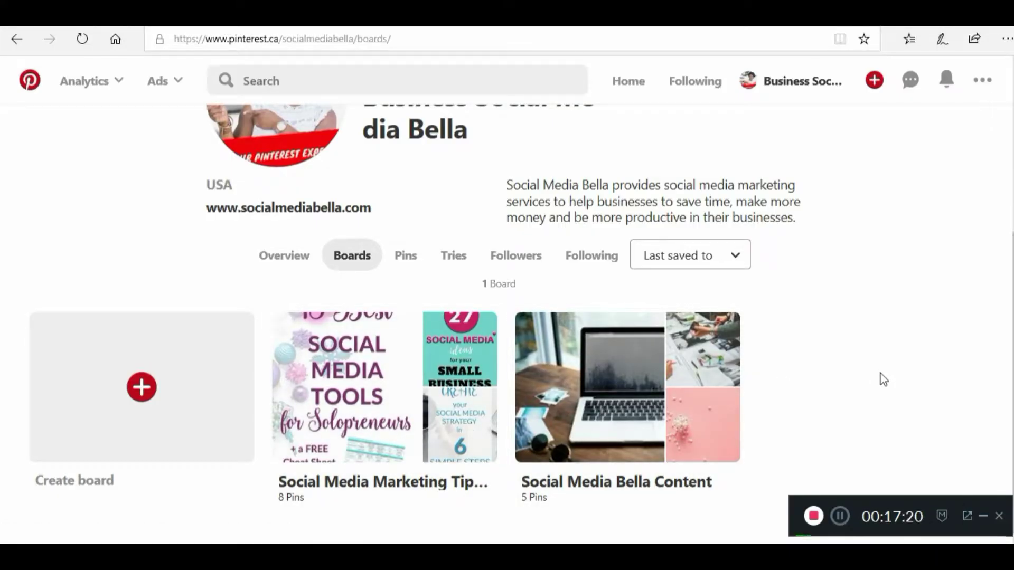
Search Pins for the suggested keyword "social media marketing", starting from "social media".
{"action": "left_click", "coordinate": [337, 75]}
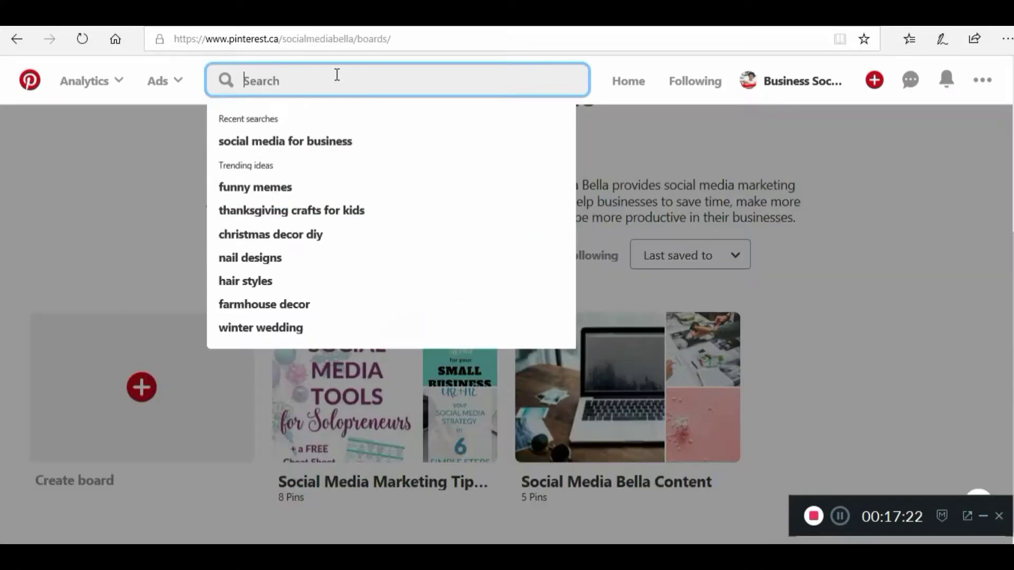
{"action": "type", "text": "social media"}
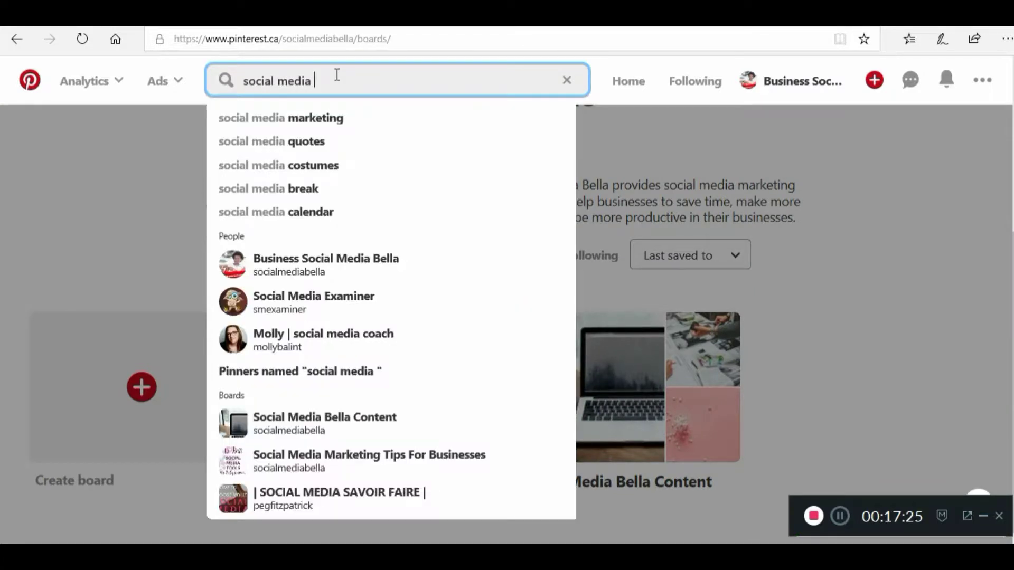
{"action": "left_click", "coordinate": [356, 125]}
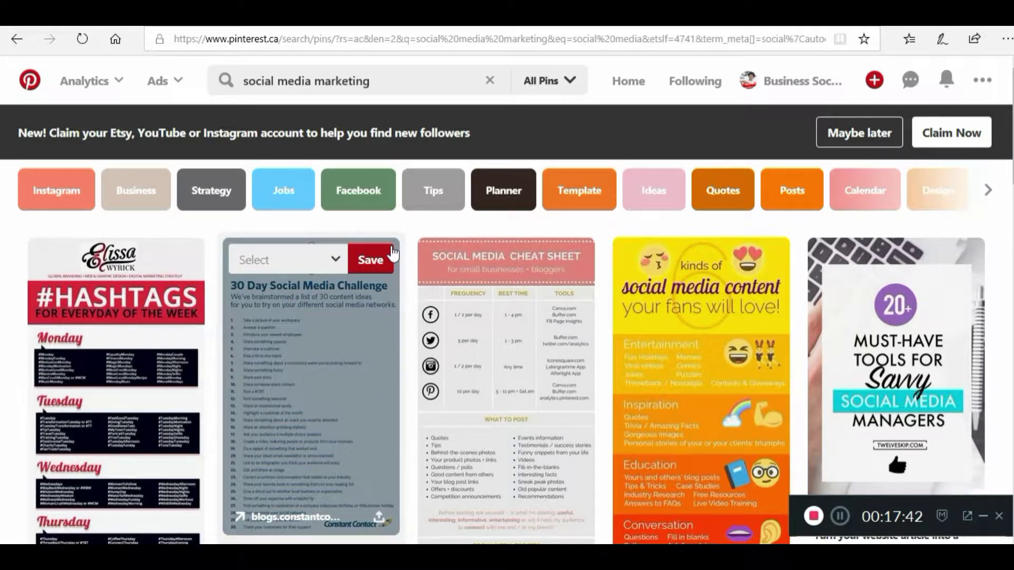
Examine the "social media marketing" results, the related keyword filters and the "Searches to try" list for further board topics.
{"action": "scroll", "coordinate": [745, 296], "scroll_direction": "down", "scroll_amount": 10}
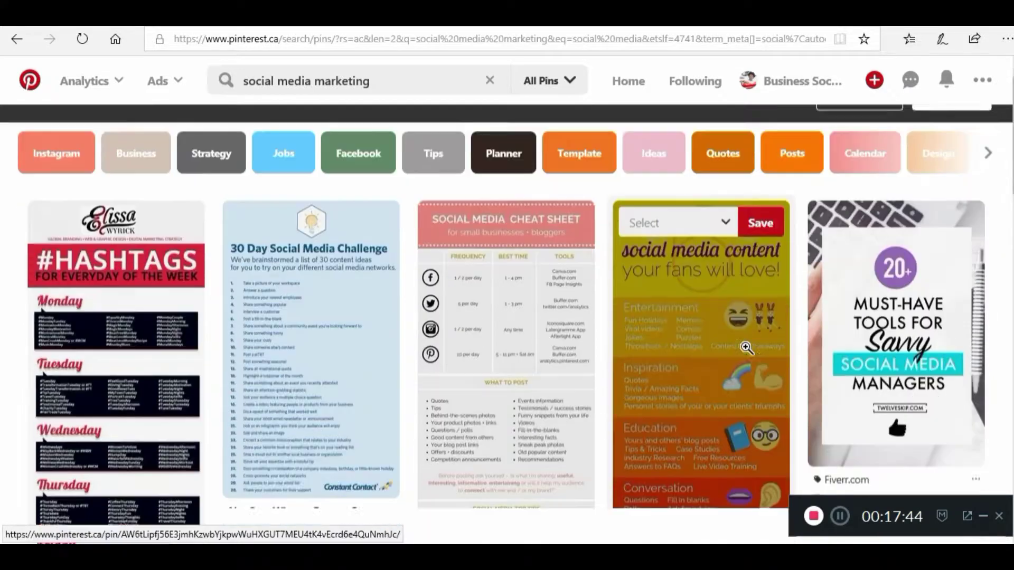
{"action": "scroll", "coordinate": [743, 346], "scroll_direction": "down", "scroll_amount": 8}
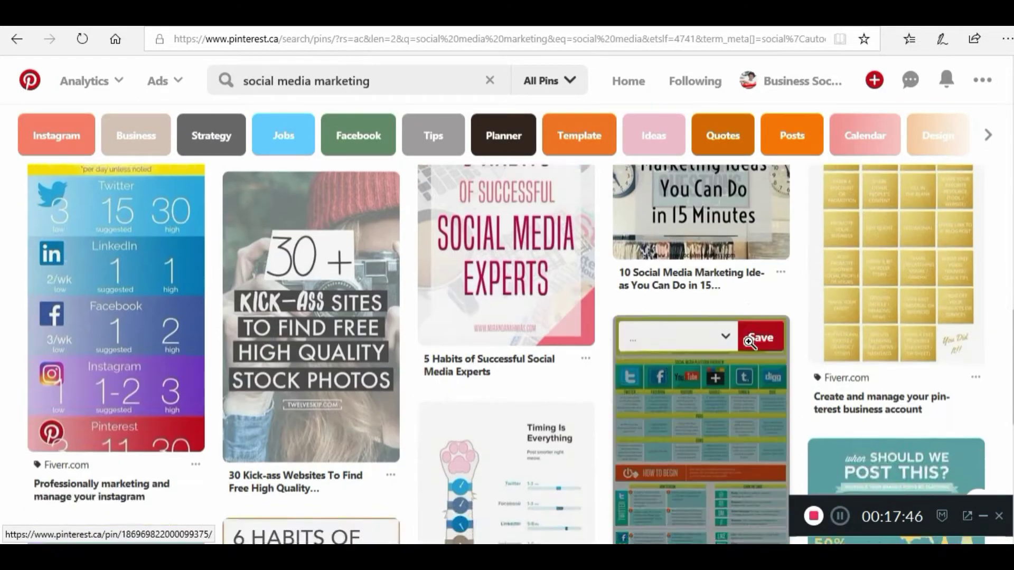
{"action": "scroll", "coordinate": [622, 317], "scroll_direction": "up", "scroll_amount": 14}
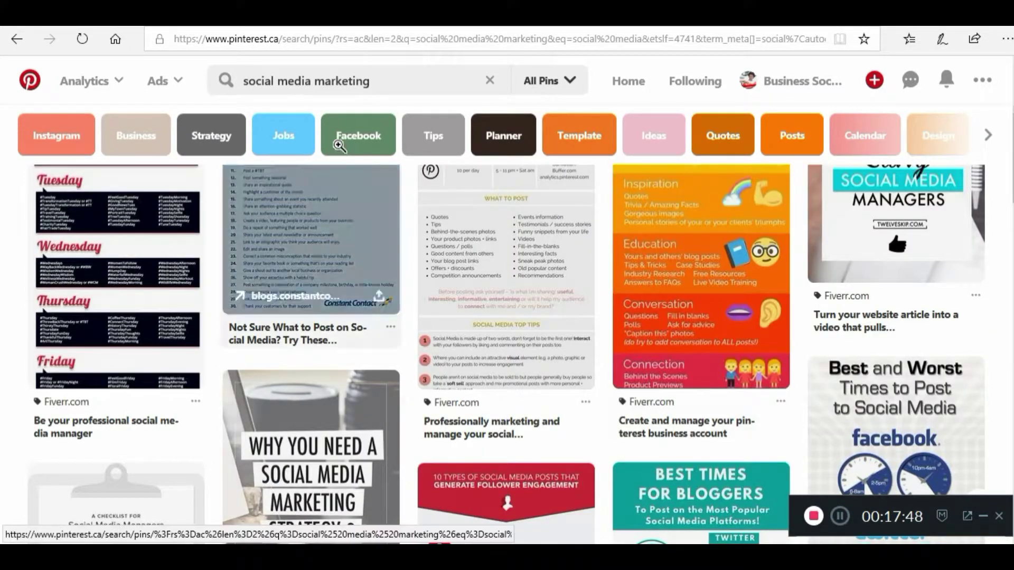
{"action": "scroll", "coordinate": [363, 185], "scroll_direction": "down", "scroll_amount": 7}
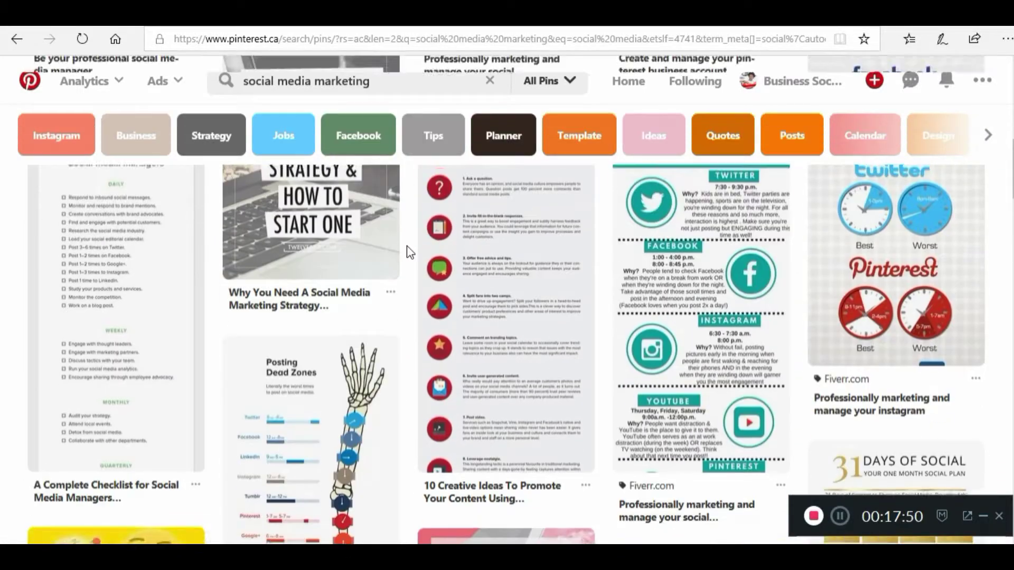
{"action": "scroll", "coordinate": [692, 402], "scroll_direction": "down", "scroll_amount": 15}
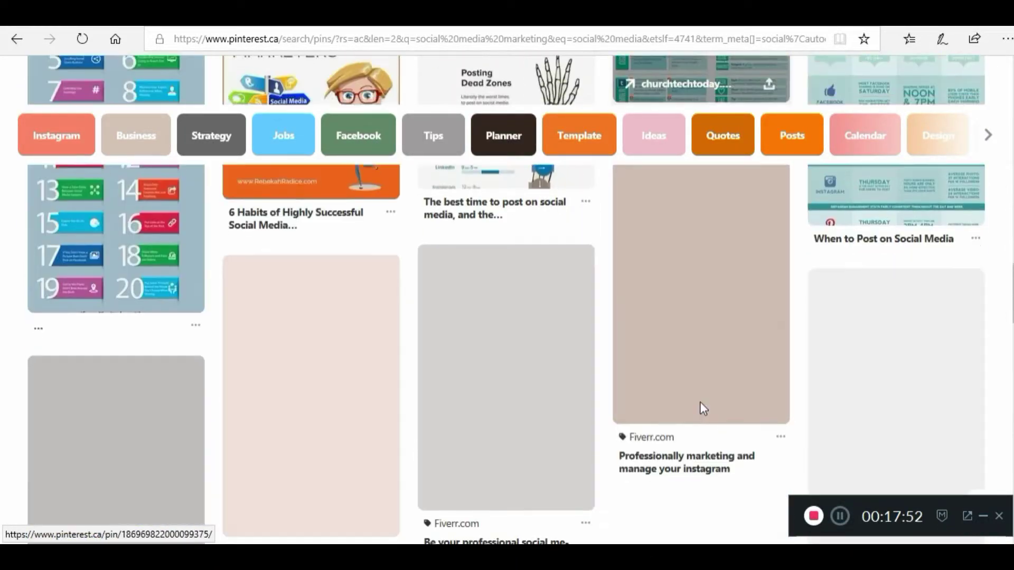
{"action": "scroll", "coordinate": [692, 402], "scroll_direction": "down", "scroll_amount": 15}
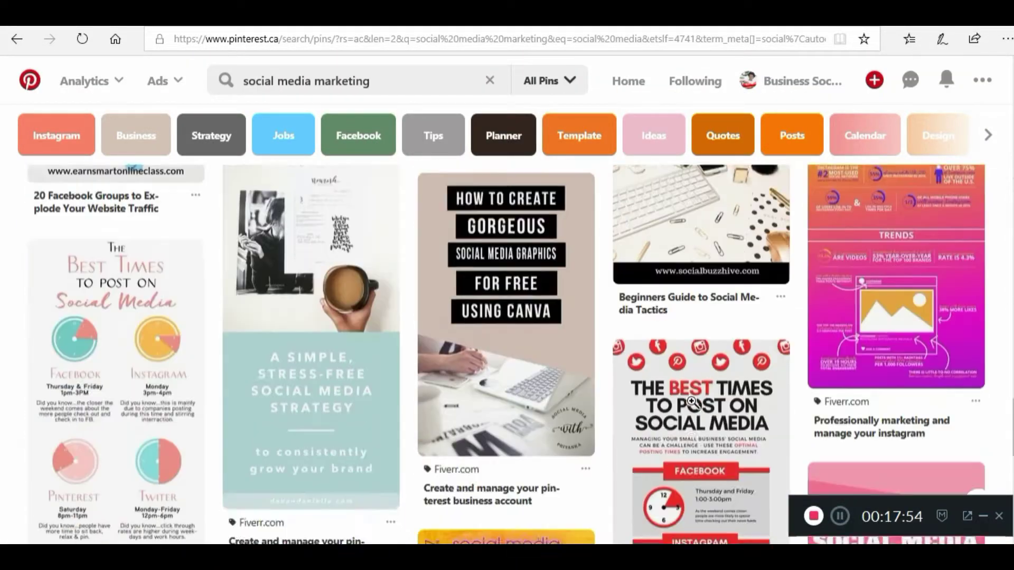
{"action": "scroll", "coordinate": [692, 401], "scroll_direction": "down", "scroll_amount": 7}
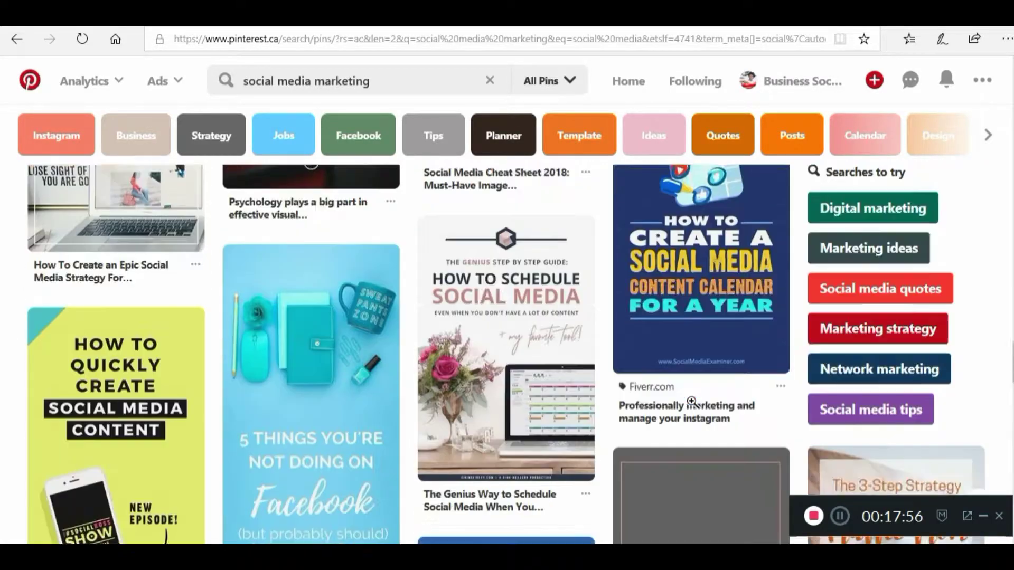
{"action": "scroll", "coordinate": [696, 400], "scroll_direction": "up", "scroll_amount": 4}
{"action": "scroll", "coordinate": [808, 351], "scroll_direction": "up", "scroll_amount": 2}
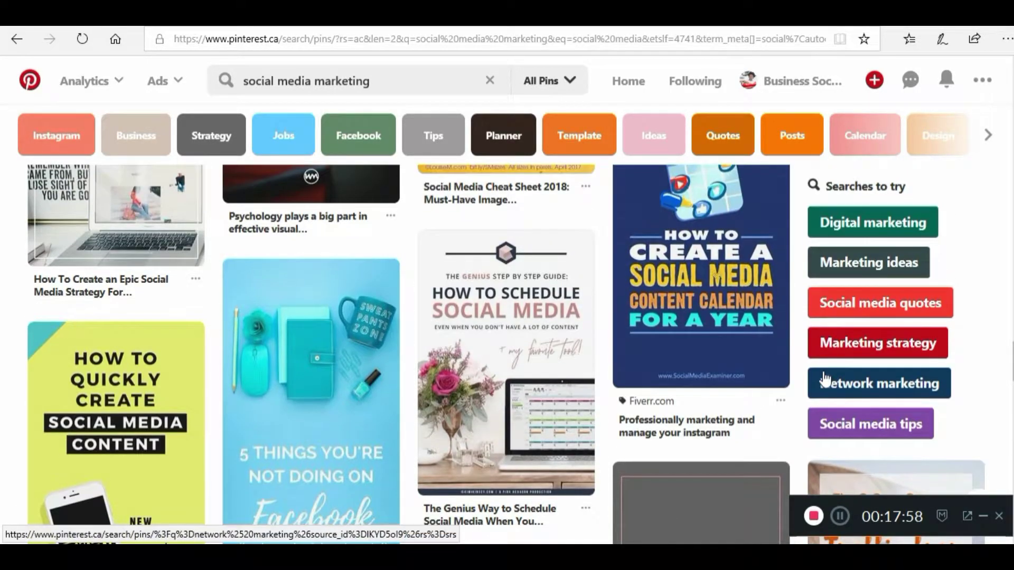
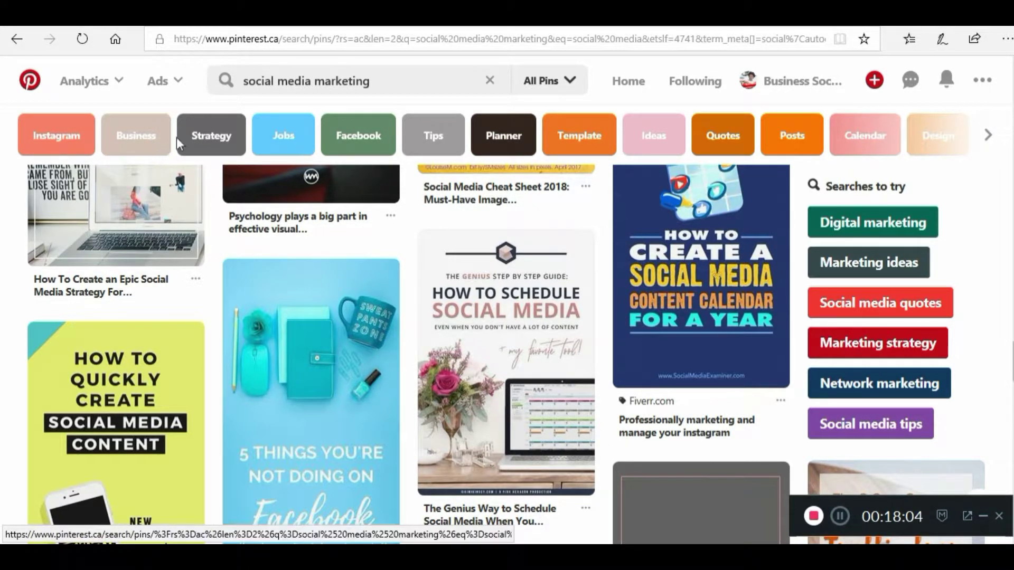
Leave the search results and return to the list of boards on the business profile.
{"action": "left_click", "coordinate": [818, 89]}
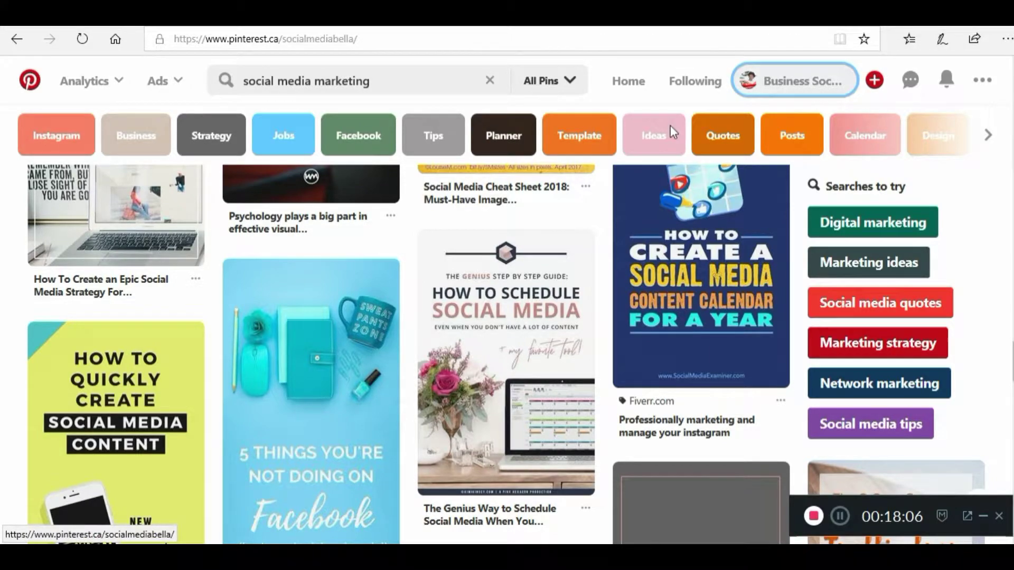
{"action": "scroll", "coordinate": [414, 356], "scroll_direction": "down", "scroll_amount": 5}
{"action": "scroll", "coordinate": [419, 363], "scroll_direction": "up", "scroll_amount": 7}
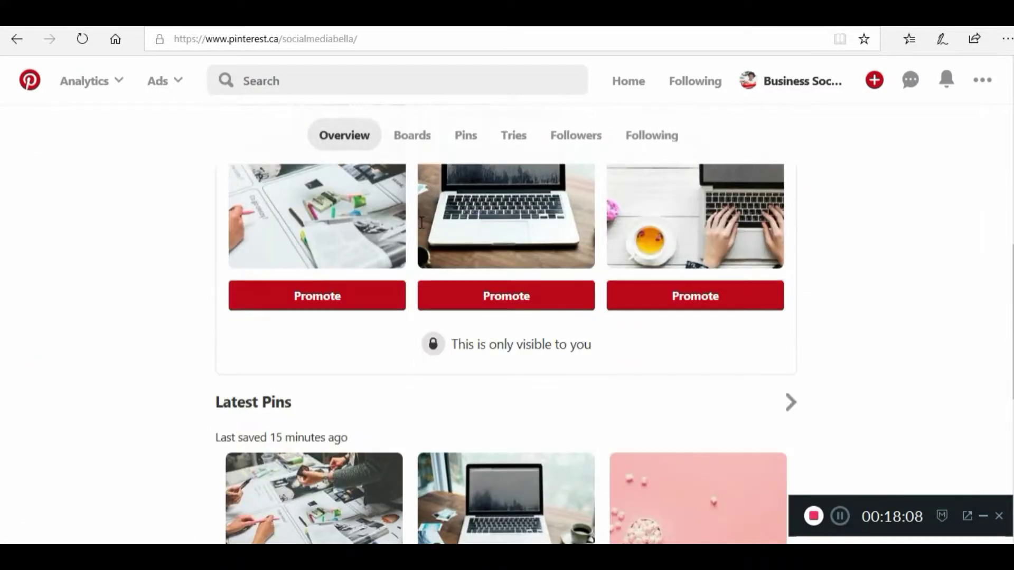
{"action": "left_click", "coordinate": [426, 301]}
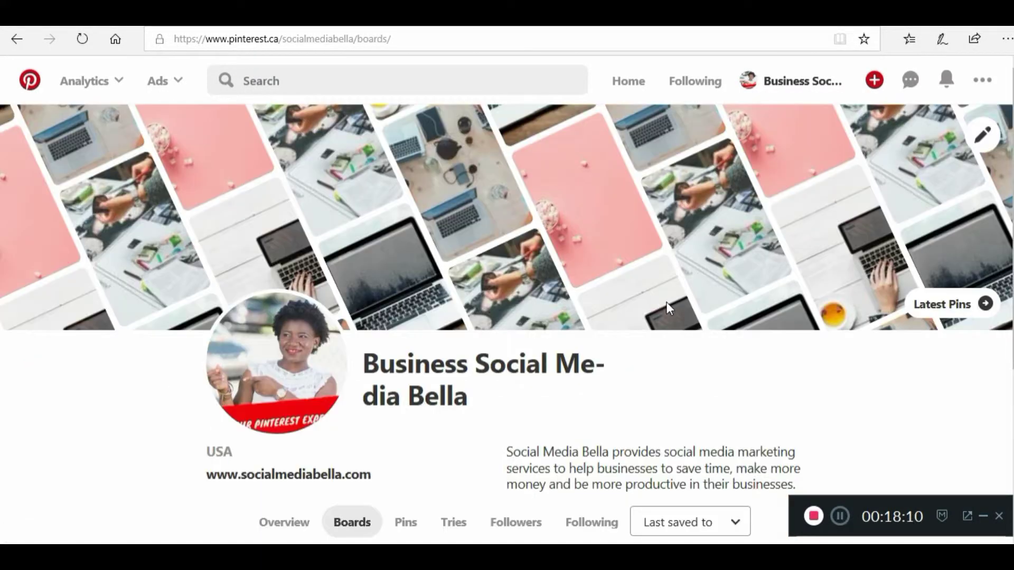
{"action": "scroll", "coordinate": [667, 306], "scroll_direction": "down", "scroll_amount": 4}
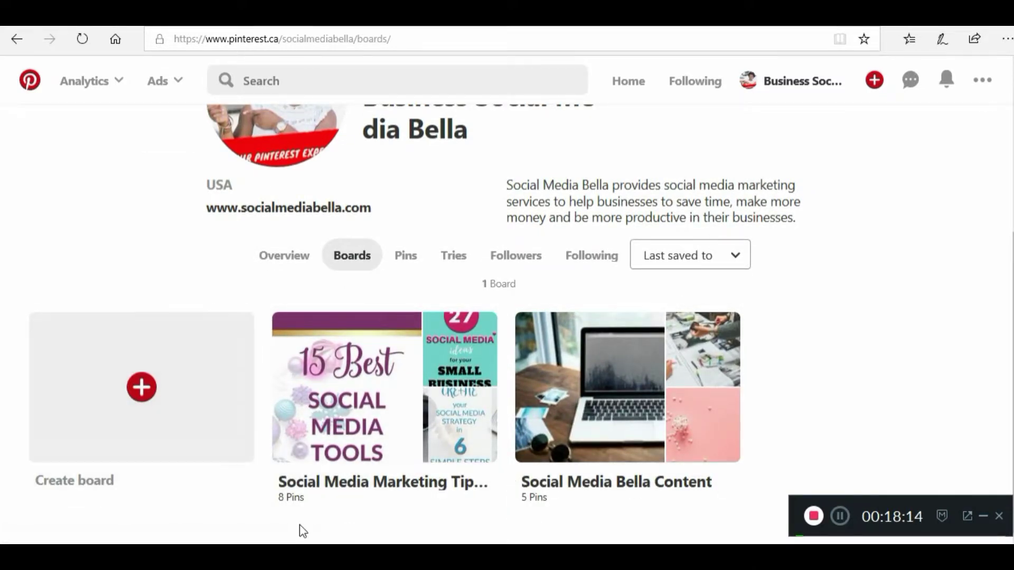
{"action": "left_click", "coordinate": [141, 388]}
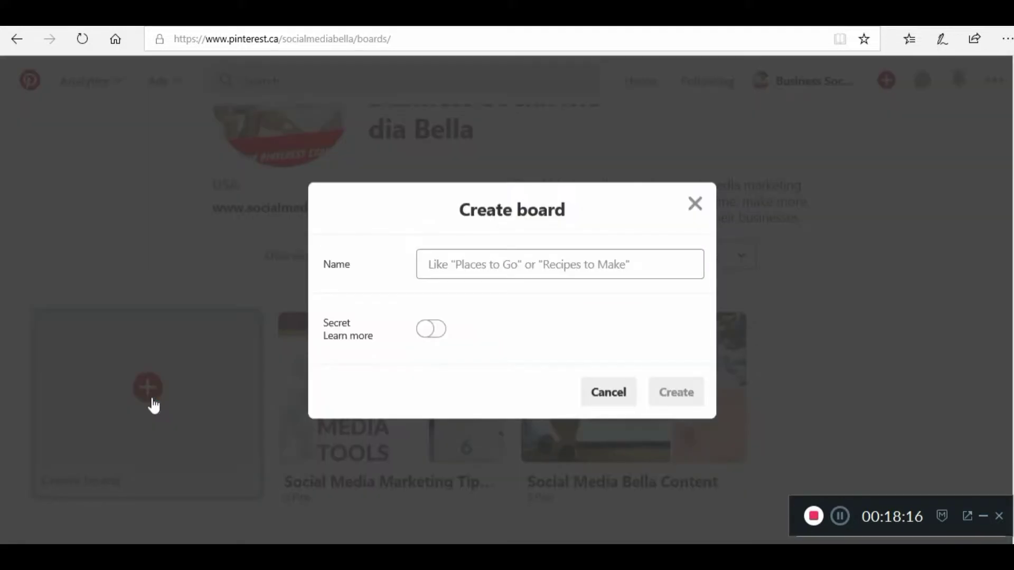
{"action": "left_click", "coordinate": [539, 277]}
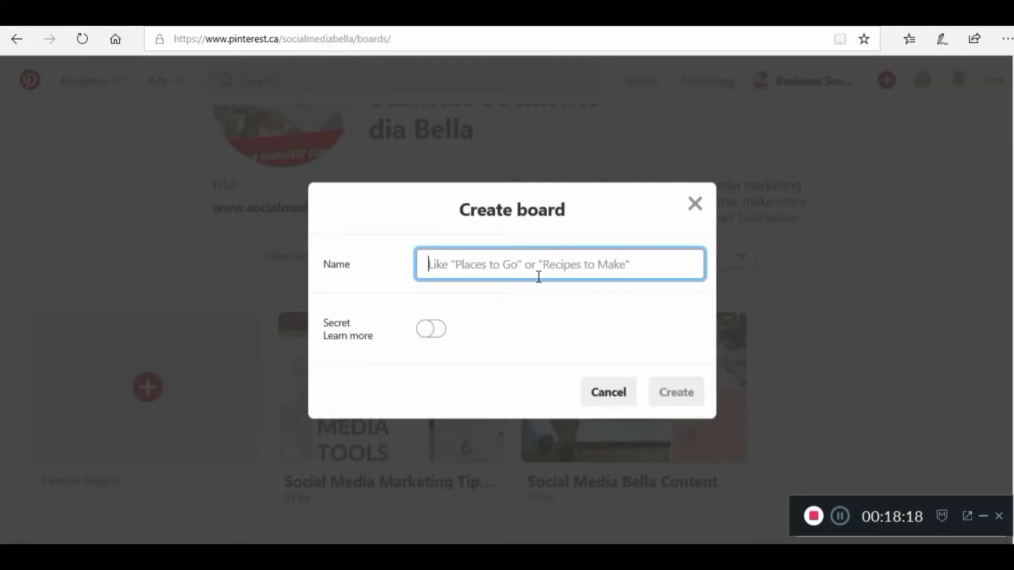
{"action": "type", "text": "Facebook"}
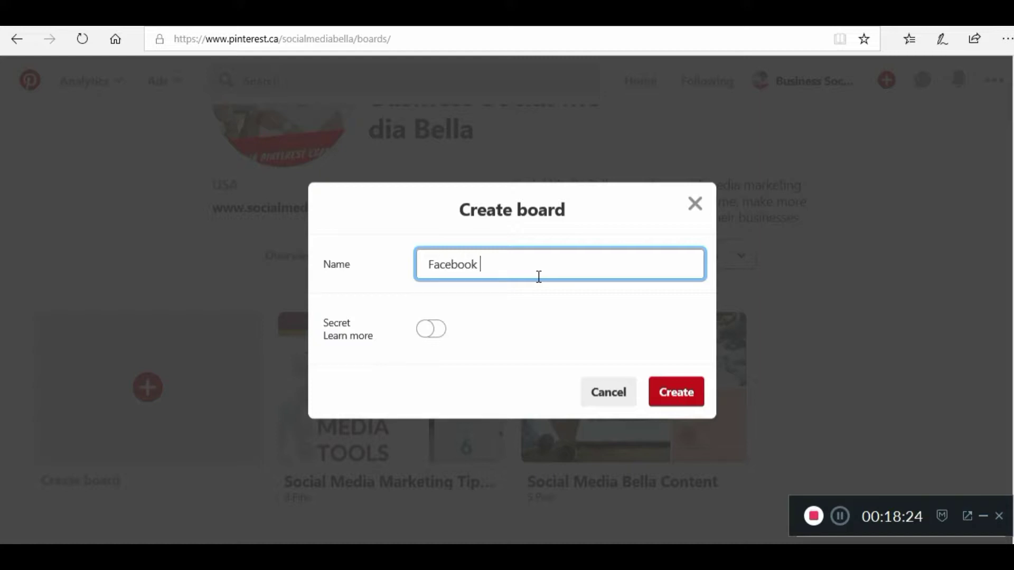
{"action": "left_click", "coordinate": [693, 204]}
Look up the keyword suggestions for "facebook for" to find a board name, without running the search.
{"action": "scroll", "coordinate": [458, 90], "scroll_direction": "up", "scroll_amount": 5}
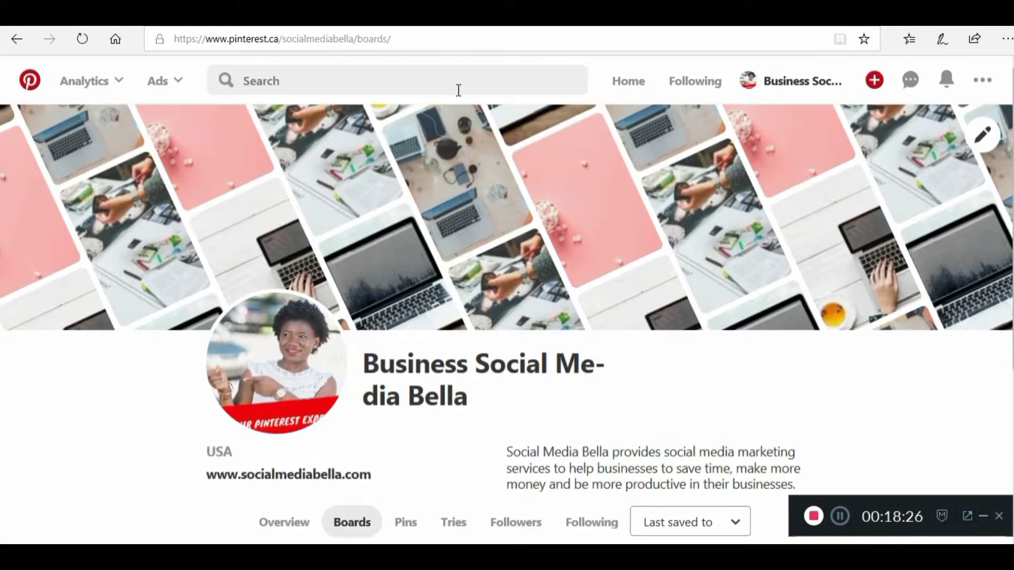
{"action": "left_click", "coordinate": [458, 86]}
{"action": "type", "text": "f"}
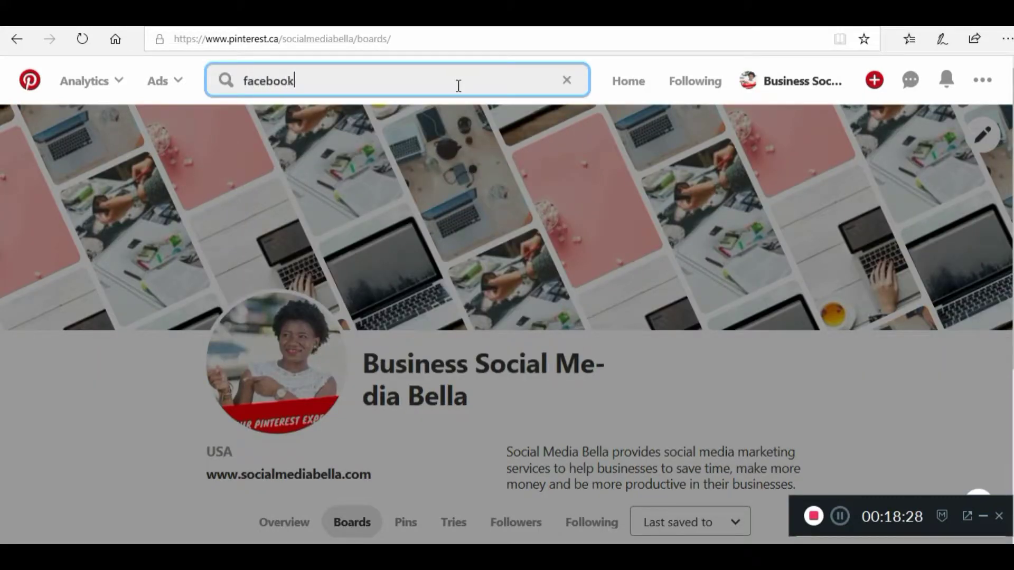
{"action": "type", "text": "acebook for"}
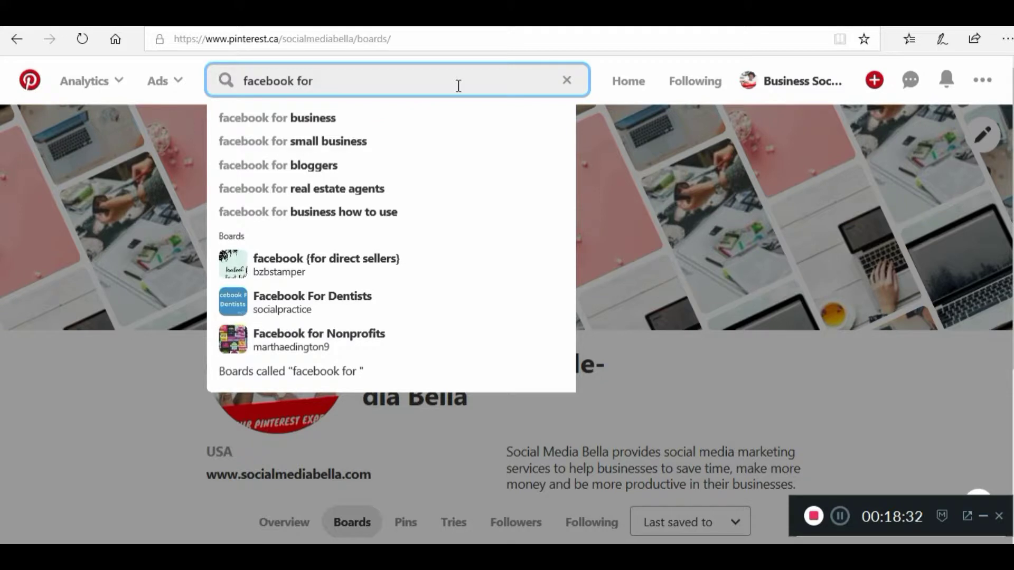
{"action": "left_click", "coordinate": [788, 374]}
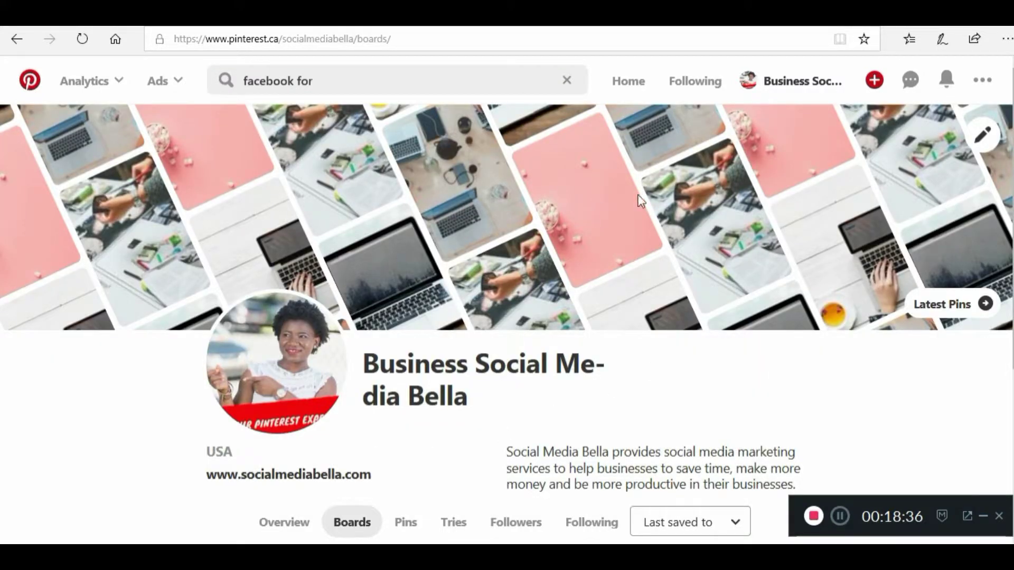
{"action": "scroll", "coordinate": [550, 367], "scroll_direction": "down", "scroll_amount": 3}
{"action": "scroll", "coordinate": [550, 366], "scroll_direction": "up", "scroll_amount": 3}
{"action": "scroll", "coordinate": [423, 433], "scroll_direction": "down", "scroll_amount": 3}
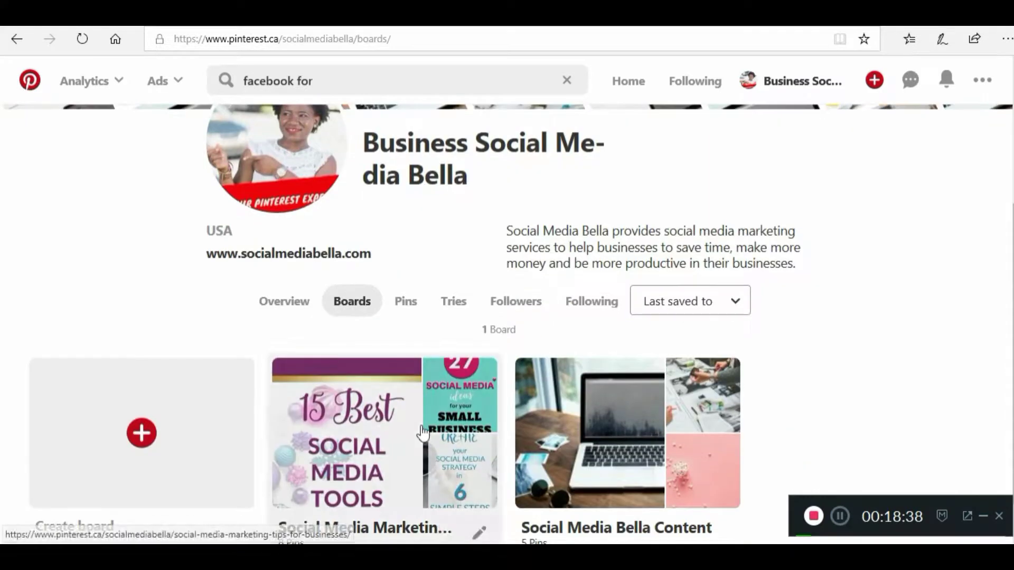
{"action": "left_click", "coordinate": [362, 81]}
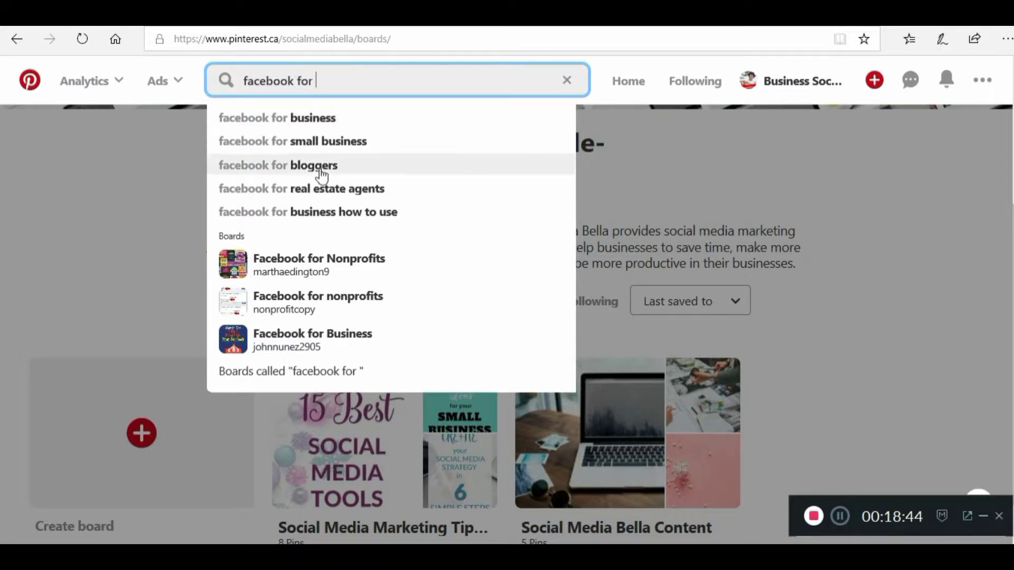
{"action": "left_click", "coordinate": [749, 216]}
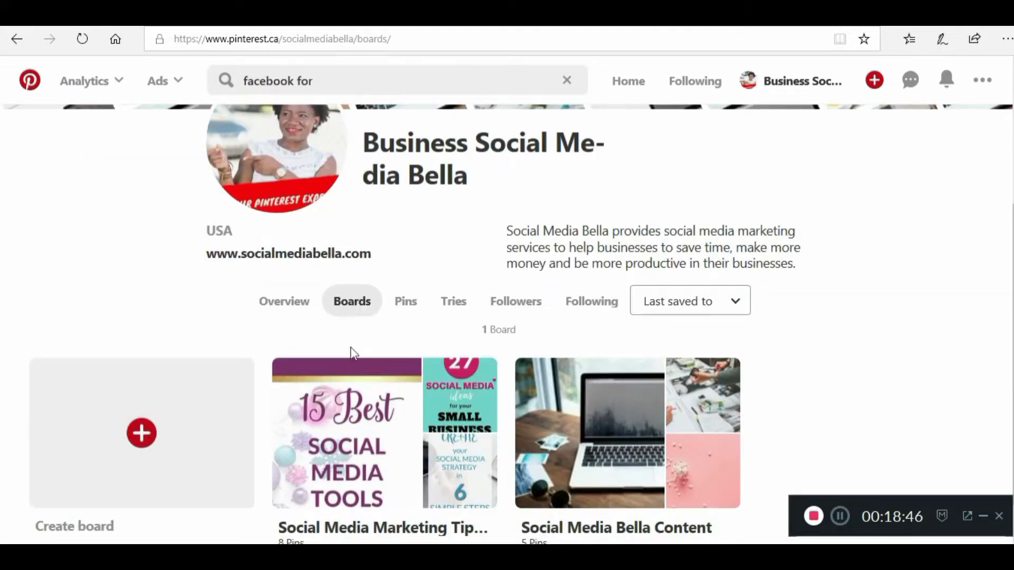
Create a public board named "Facebook For Business" and open its full set of suggested Pin ideas.
{"action": "left_click", "coordinate": [187, 412]}
{"action": "left_click", "coordinate": [476, 258]}
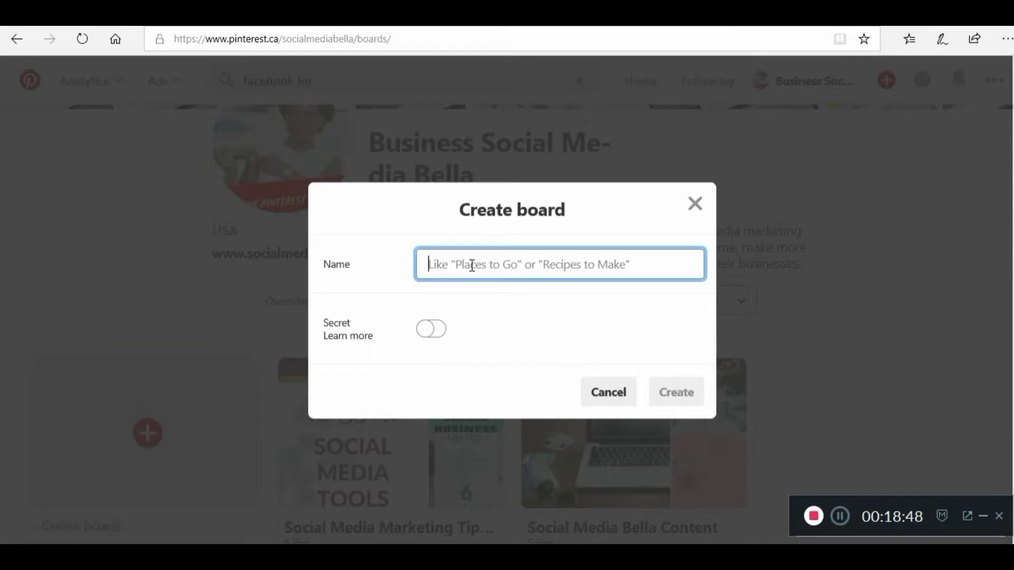
{"action": "type", "text": "Facebook For Busines"}
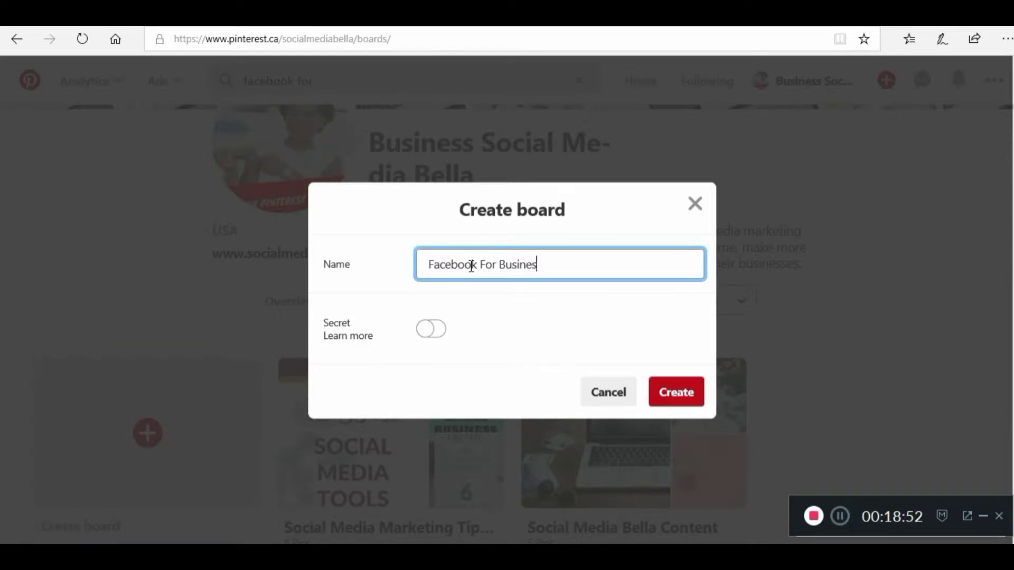
{"action": "type", "text": "s"}
{"action": "left_click", "coordinate": [676, 391]}
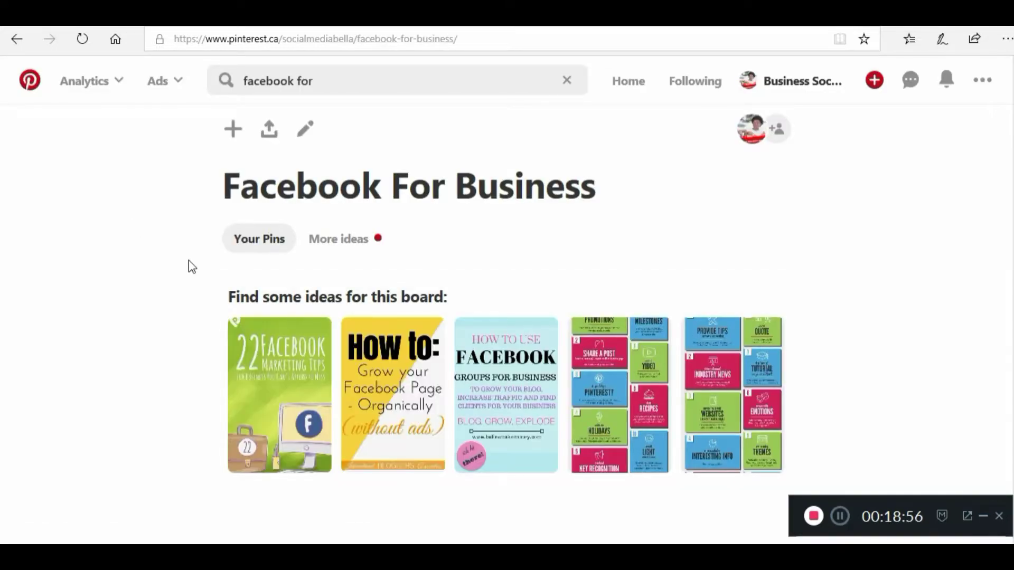
{"action": "left_click", "coordinate": [520, 388]}
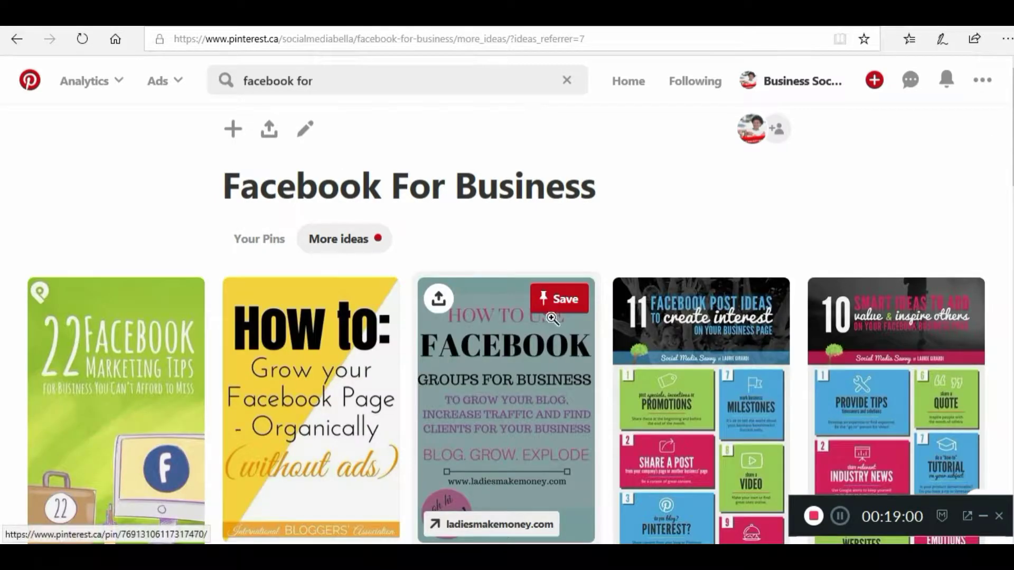
Save the Pins on growing a Facebook page organically, 22 Facebook marketing tips and 11 Facebook post ideas to the "Facebook For Business" board.
{"action": "left_click", "coordinate": [364, 297]}
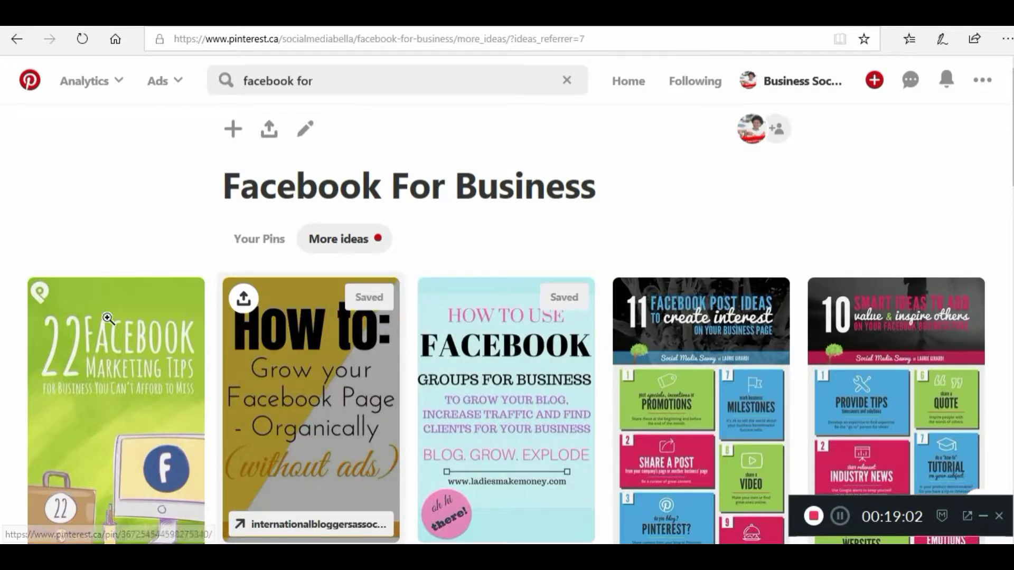
{"action": "left_click", "coordinate": [161, 297]}
{"action": "left_click", "coordinate": [759, 297]}
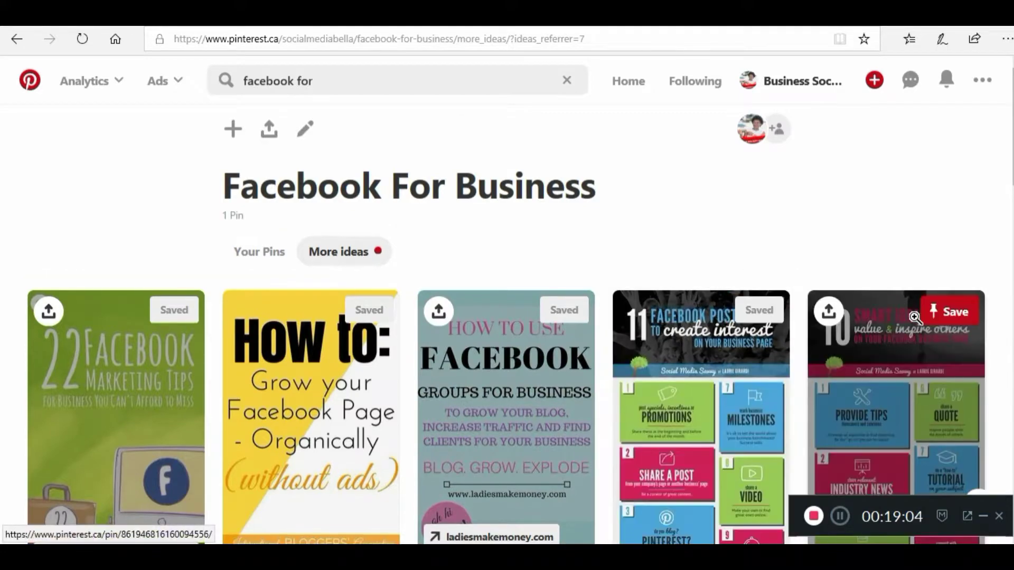
Save the suggested Pins "How to Get more Traffic from Facebook" and "How To Have A Successful Facebook Group" to the board.
{"action": "scroll", "coordinate": [811, 332], "scroll_direction": "down", "scroll_amount": 3}
{"action": "scroll", "coordinate": [811, 332], "scroll_direction": "down", "scroll_amount": 10}
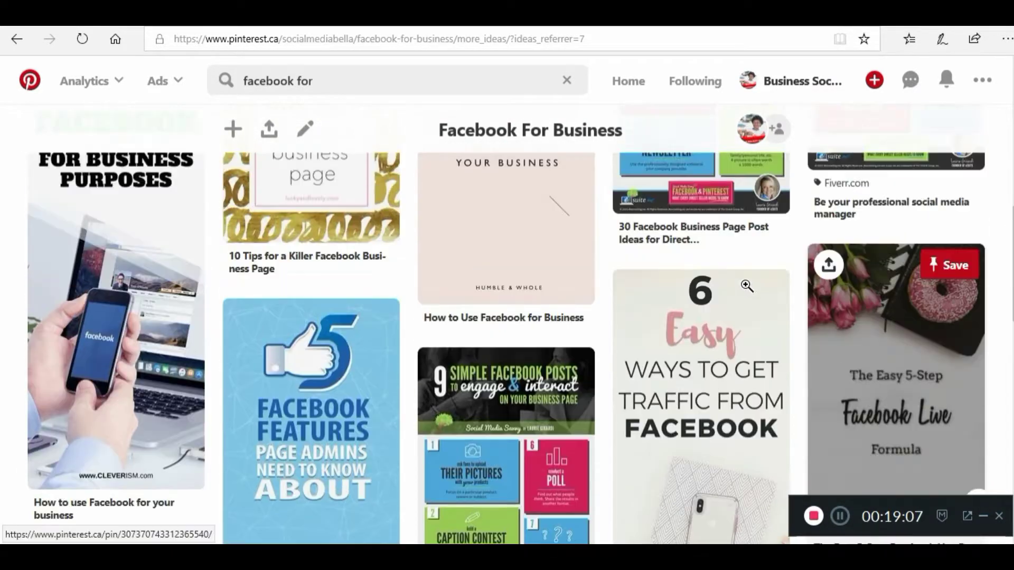
{"action": "mouse_move", "coordinate": [717, 319]}
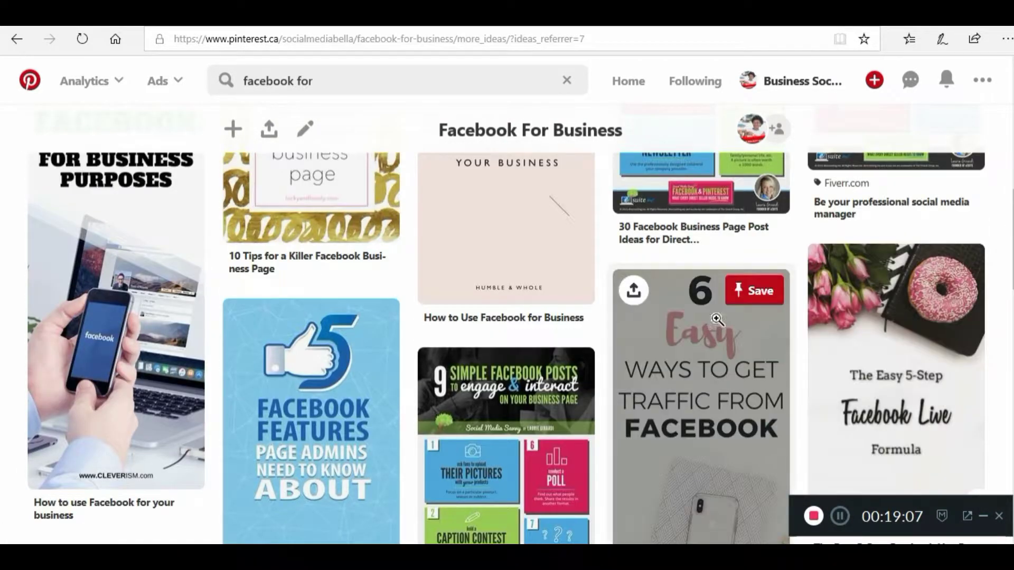
{"action": "left_click", "coordinate": [759, 295]}
{"action": "scroll", "coordinate": [200, 352], "scroll_direction": "down", "scroll_amount": 8}
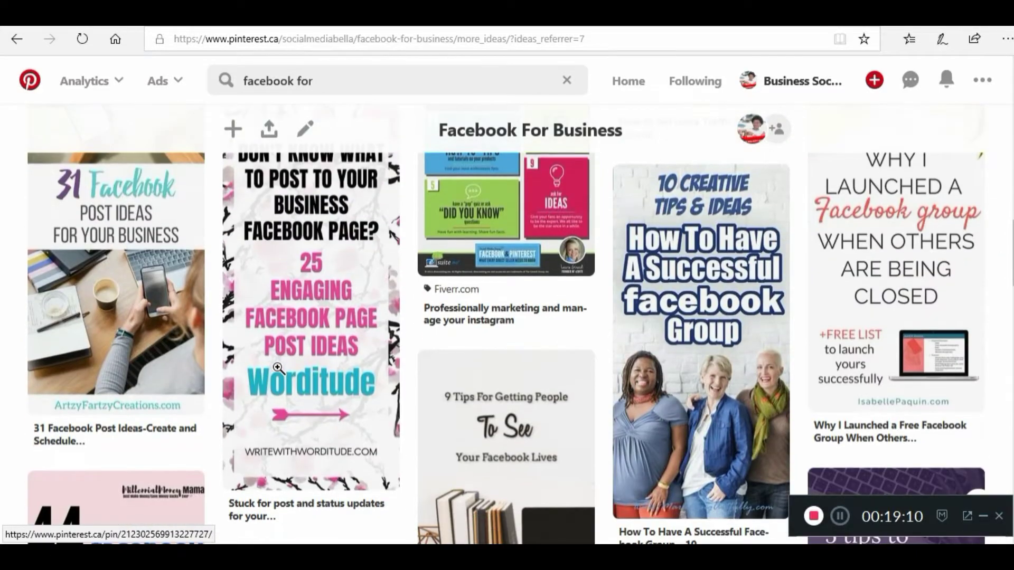
{"action": "scroll", "coordinate": [277, 367], "scroll_direction": "up", "scroll_amount": 2}
{"action": "scroll", "coordinate": [508, 317], "scroll_direction": "down", "scroll_amount": 5}
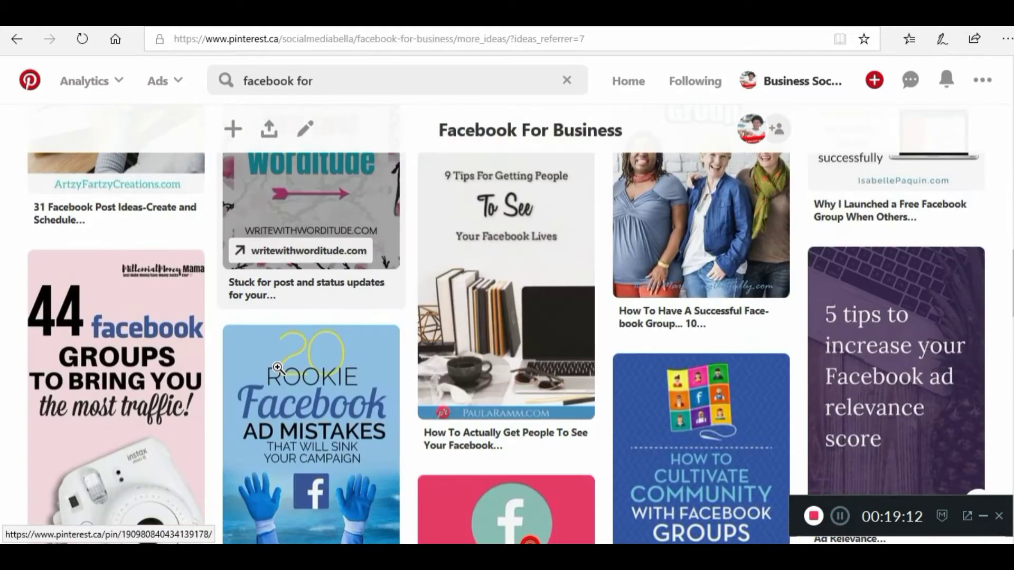
{"action": "scroll", "coordinate": [733, 281], "scroll_direction": "up", "scroll_amount": 5}
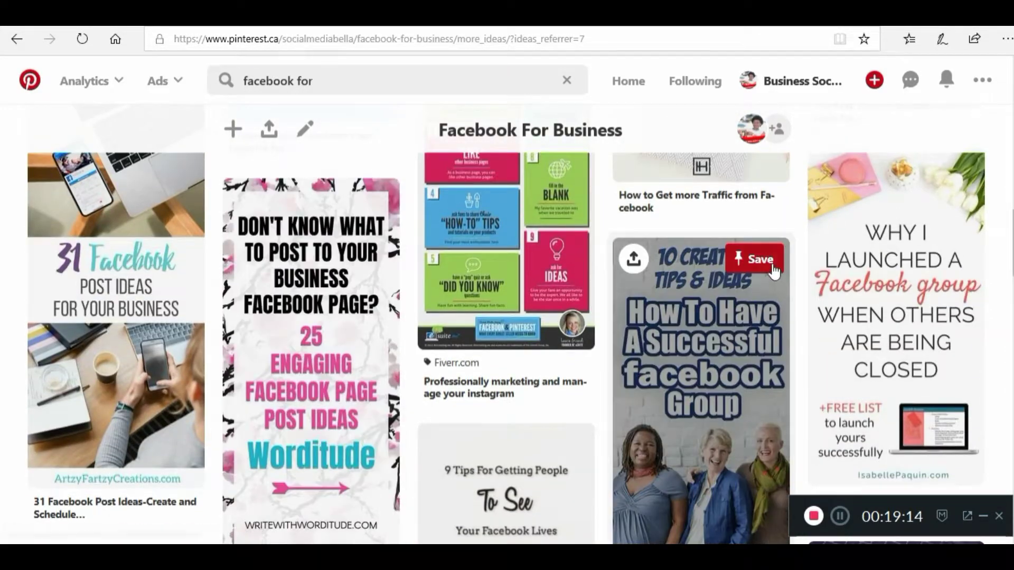
{"action": "left_click", "coordinate": [768, 264]}
Save the "Facebook Live Success" Pin about livestreaming on Facebook to the "Facebook For Business" board.
{"action": "scroll", "coordinate": [274, 370], "scroll_direction": "down", "scroll_amount": 10}
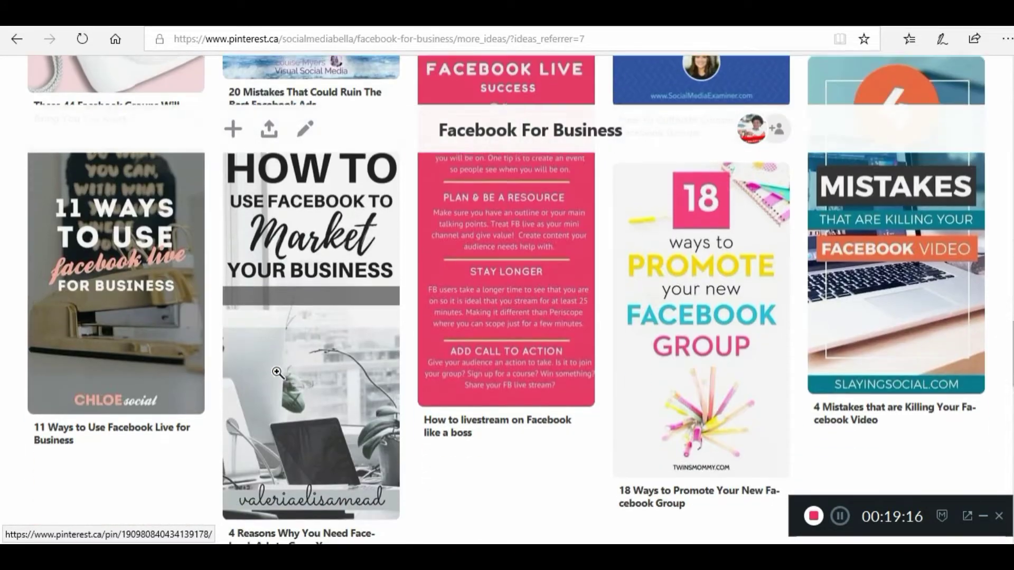
{"action": "scroll", "coordinate": [545, 294], "scroll_direction": "up", "scroll_amount": 3}
{"action": "scroll", "coordinate": [544, 293], "scroll_direction": "up", "scroll_amount": 4}
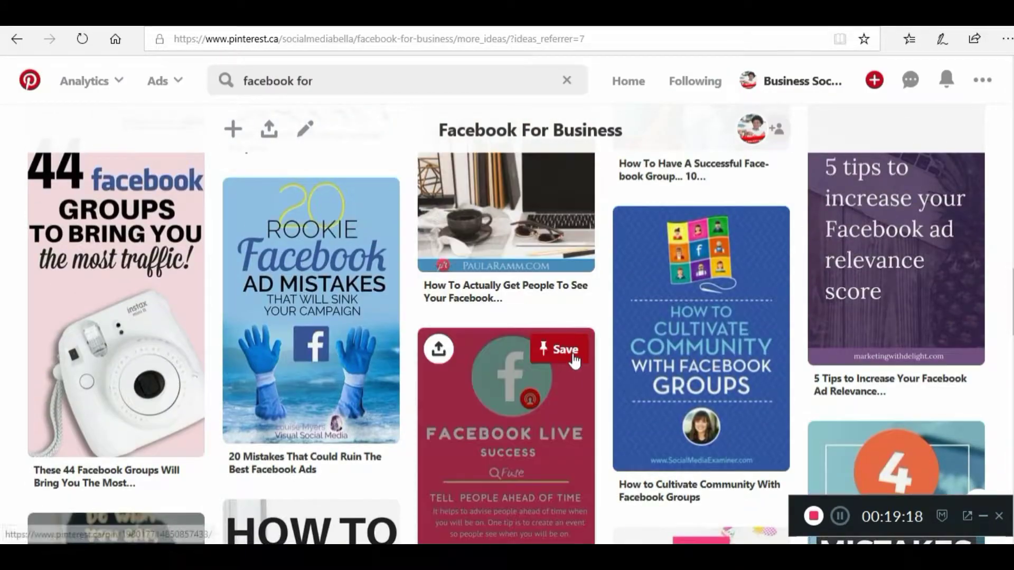
{"action": "left_click", "coordinate": [564, 346]}
{"action": "scroll", "coordinate": [409, 272], "scroll_direction": "up", "scroll_amount": 5}
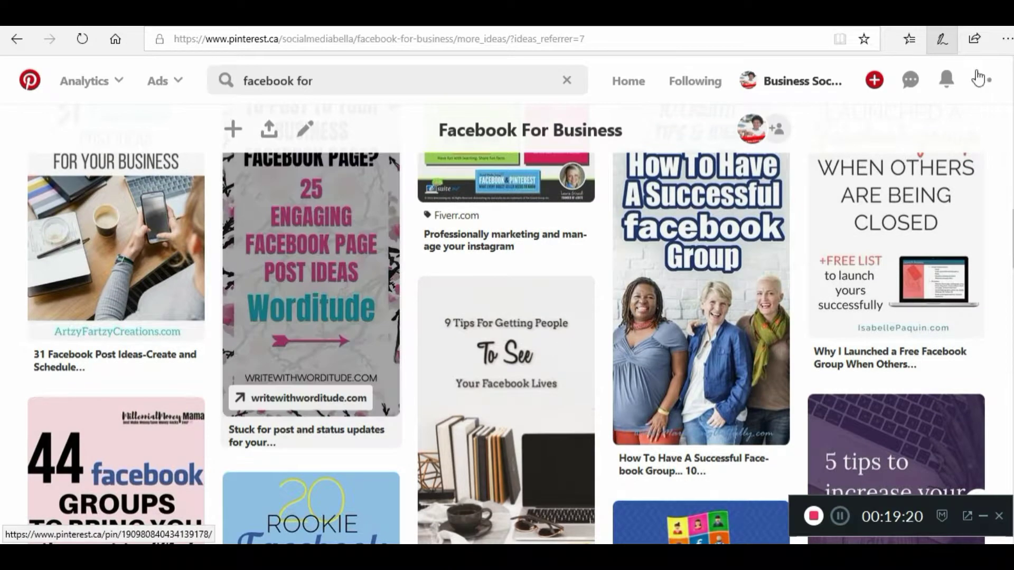
Leave the board's Pin ideas and return to the business profile's overview.
{"action": "left_click", "coordinate": [792, 91]}
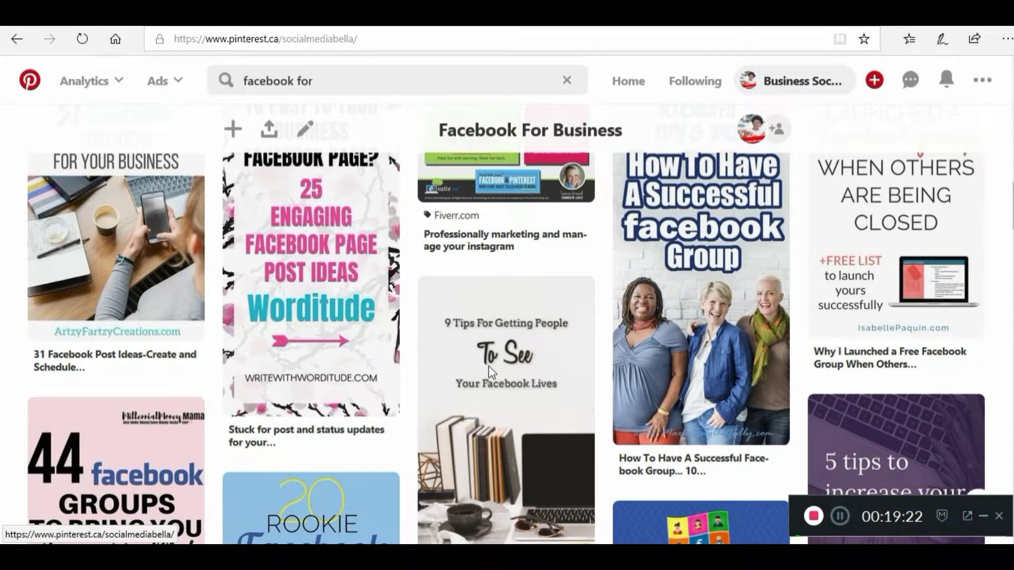
{"action": "scroll", "coordinate": [360, 410], "scroll_direction": "down", "scroll_amount": 6}
{"action": "scroll", "coordinate": [360, 411], "scroll_direction": "up", "scroll_amount": 2}
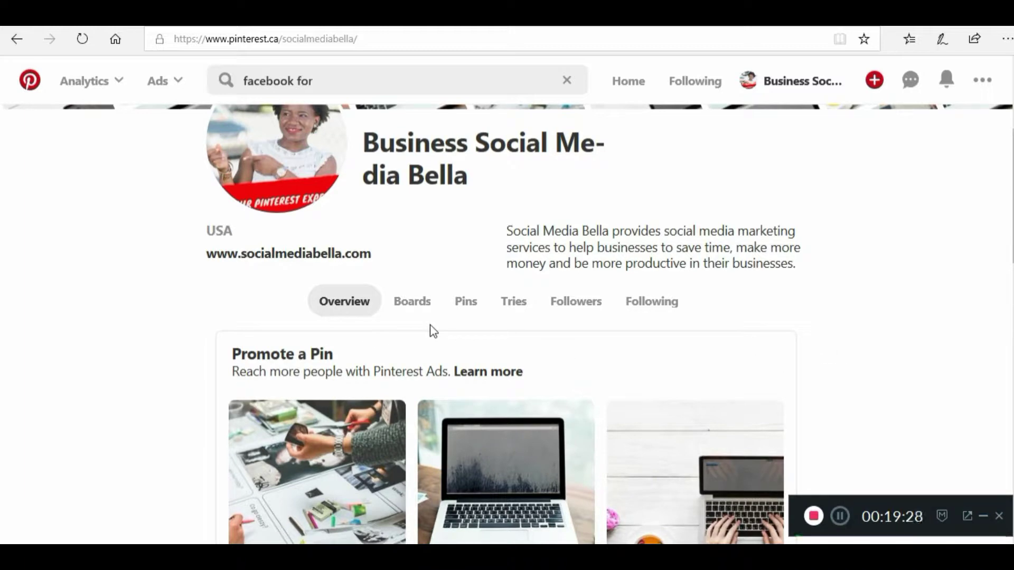
Open the list of boards on the business profile.
{"action": "scroll", "coordinate": [475, 282], "scroll_direction": "up", "scroll_amount": 4}
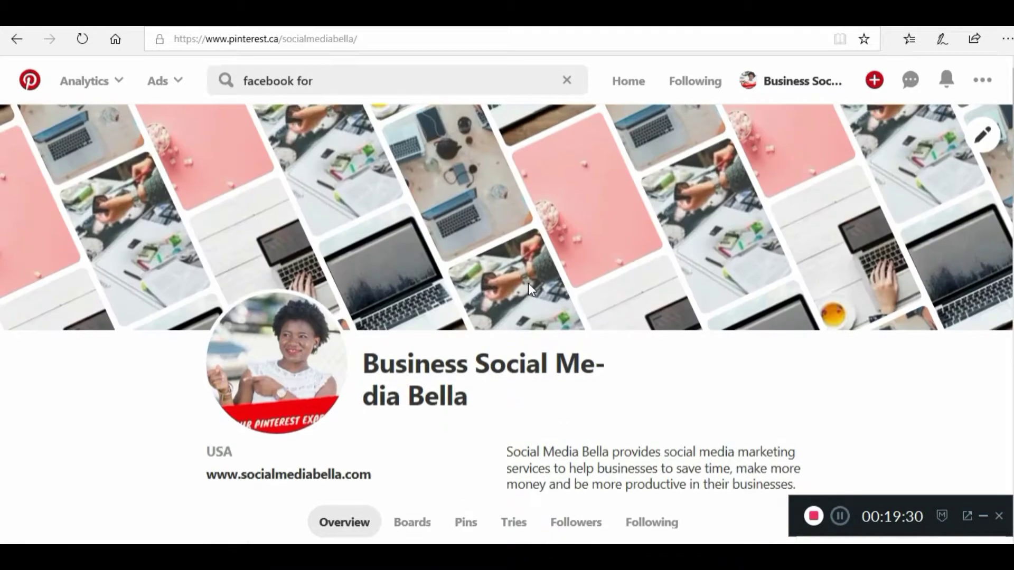
{"action": "scroll", "coordinate": [534, 439], "scroll_direction": "down", "scroll_amount": 5}
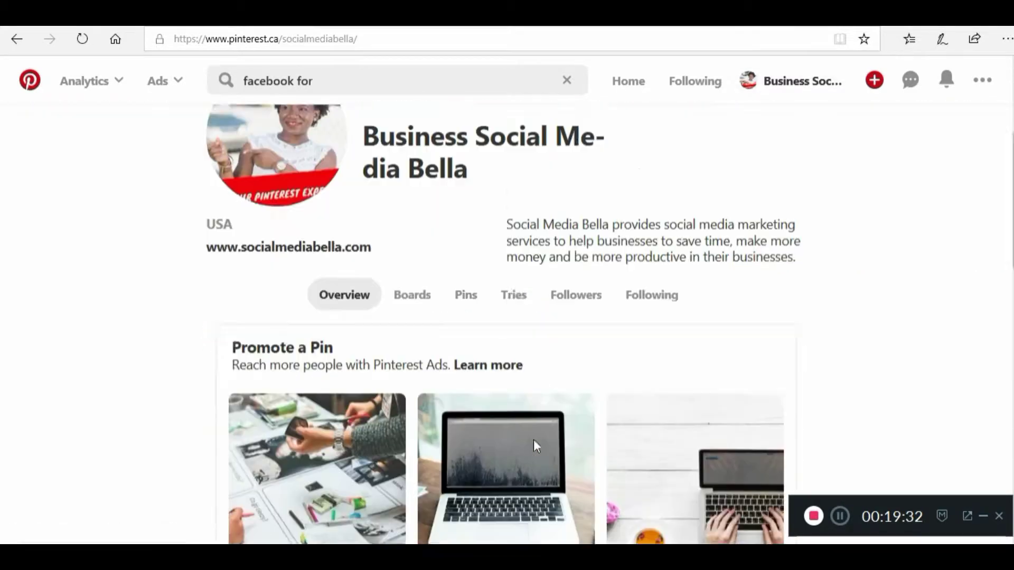
{"action": "left_click", "coordinate": [404, 229]}
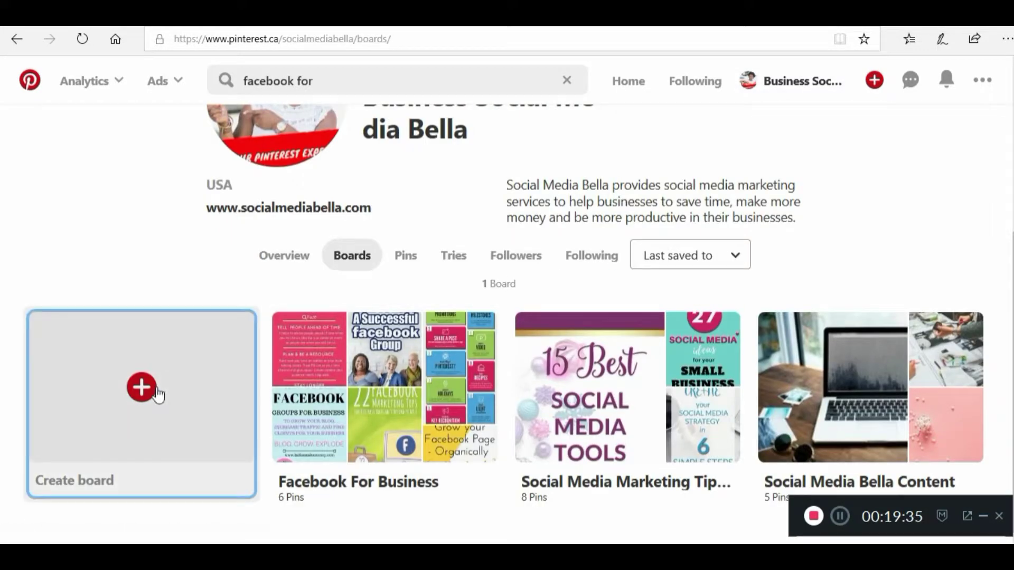
{"action": "left_click", "coordinate": [152, 394]}
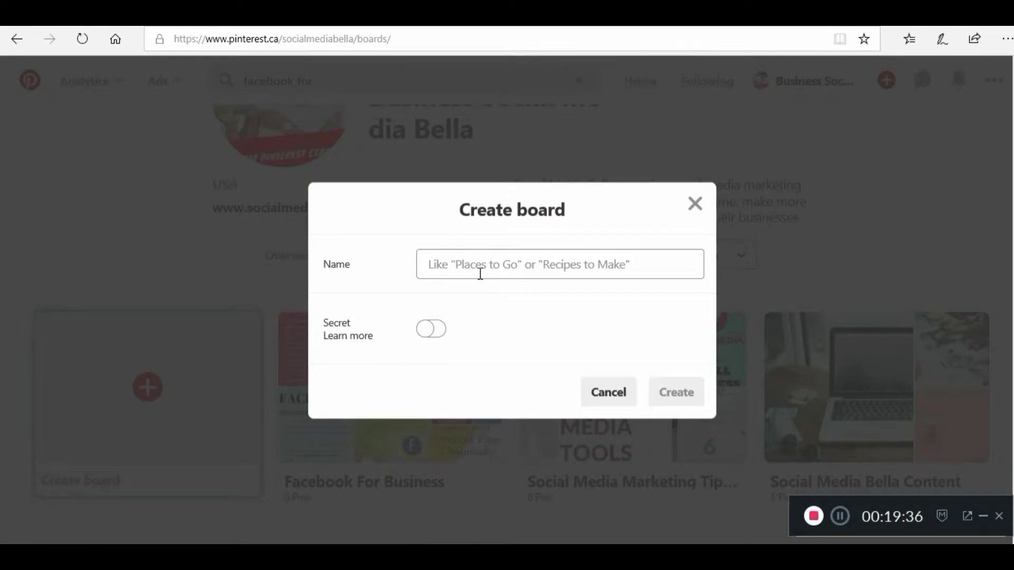
{"action": "left_click", "coordinate": [480, 273]}
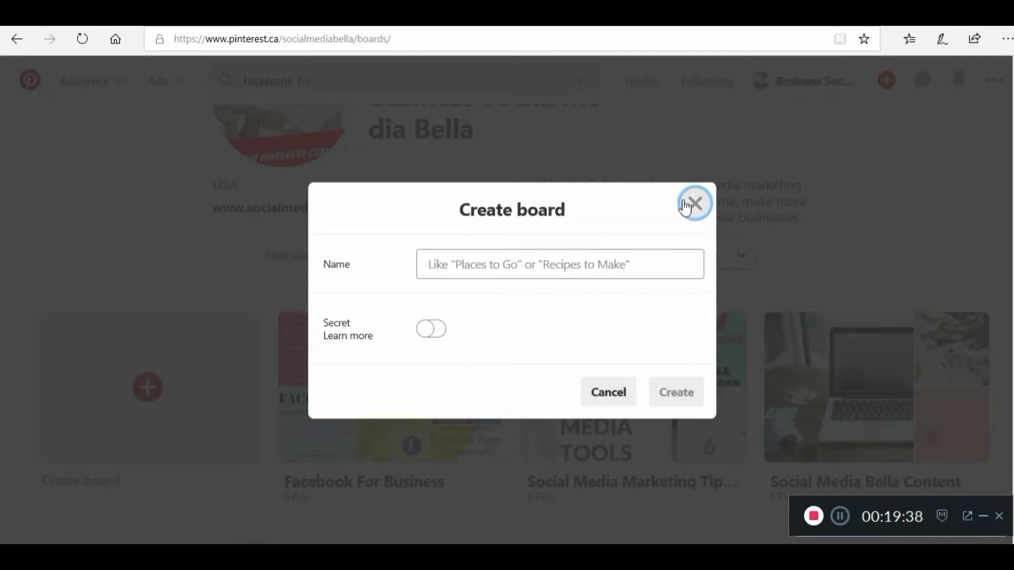
{"action": "left_click", "coordinate": [695, 203]}
Look up the search suggestions for "instagram for" to find a keyword-based board name, and dismiss them.
{"action": "left_click", "coordinate": [317, 82]}
{"action": "type", "text": "instagram"}
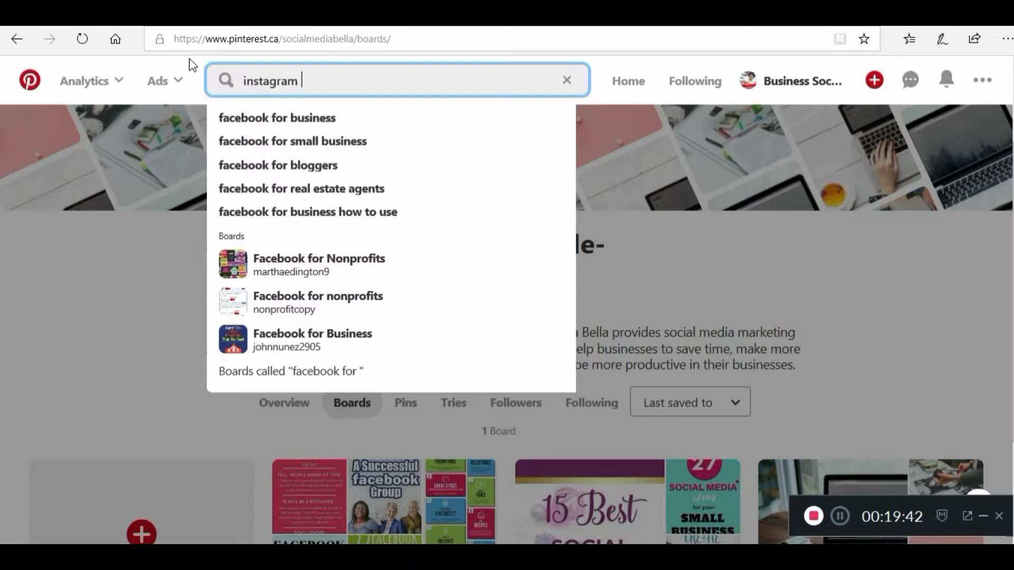
{"action": "type", "text": " for"}
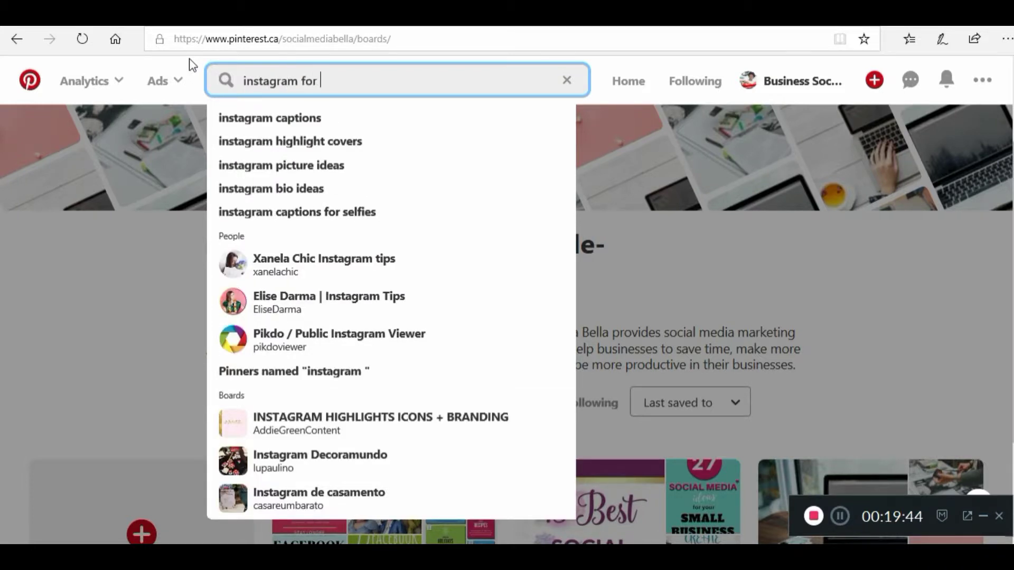
{"action": "key", "text": "Escape"}
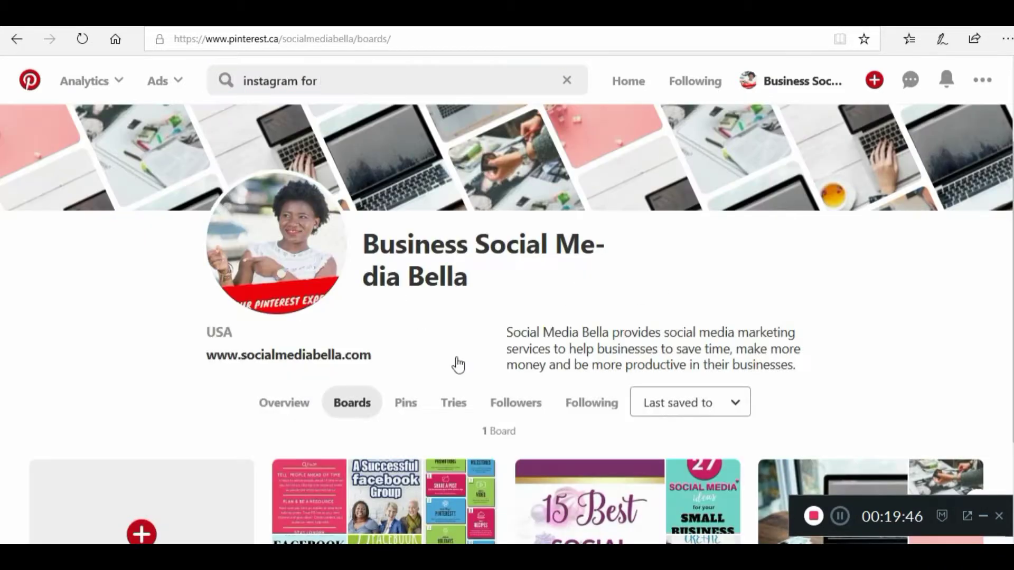
Create a non-secret board named "Instagram For Business".
{"action": "left_click", "coordinate": [179, 499]}
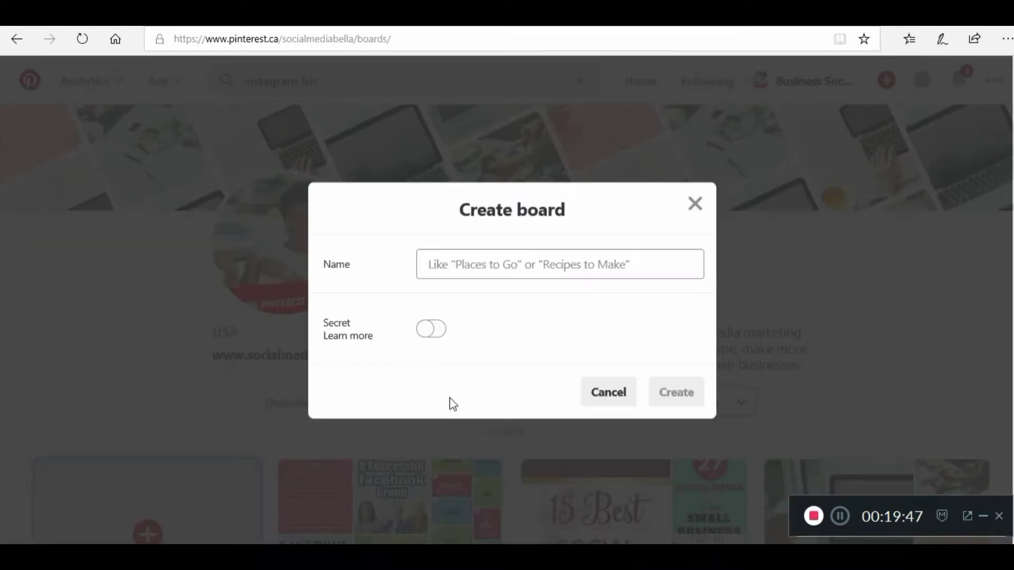
{"action": "left_click", "coordinate": [482, 272]}
{"action": "type", "text": "Instagram For Business"}
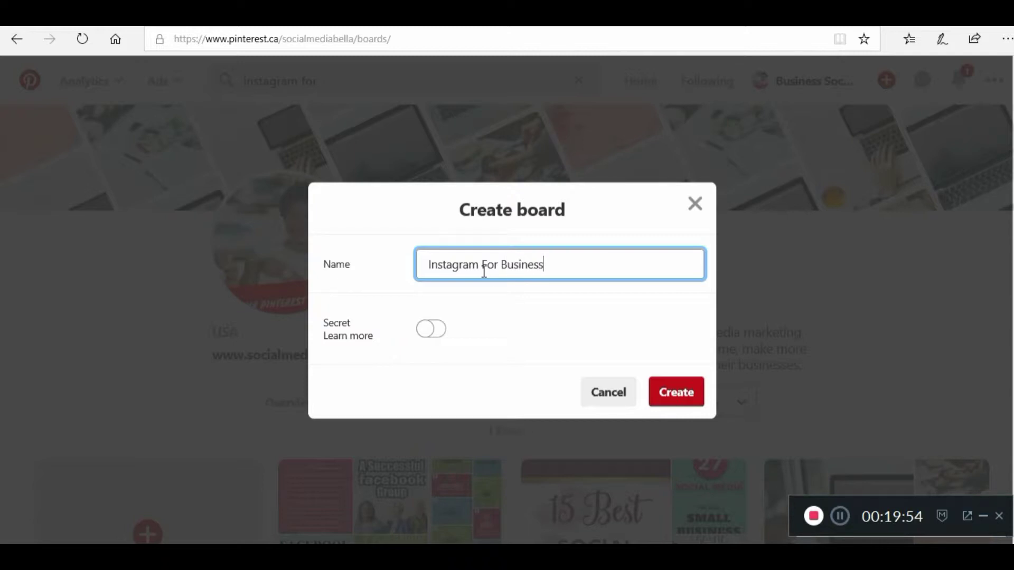
{"action": "left_click", "coordinate": [681, 388]}
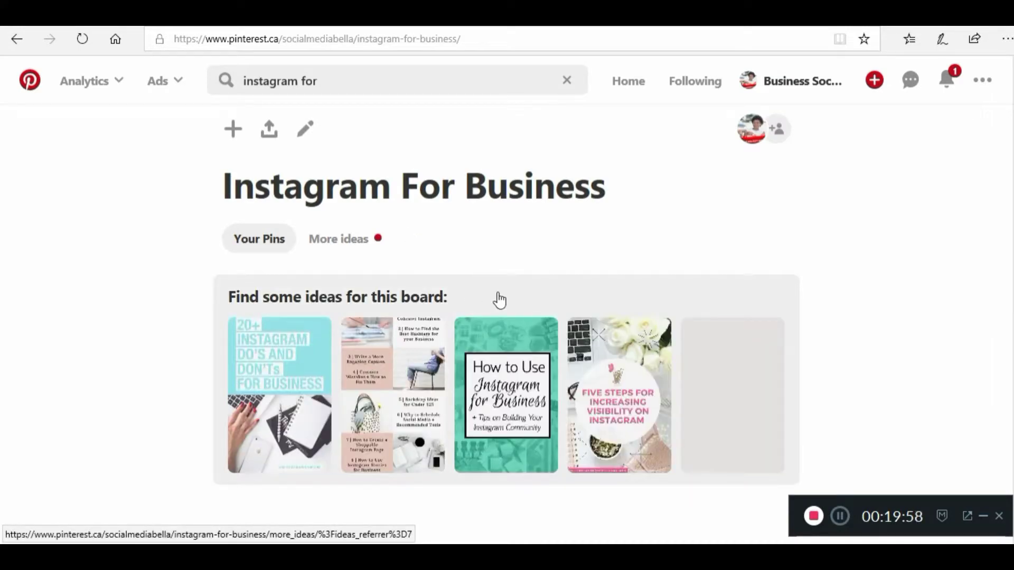
From the board's suggested ideas, save the pins on how to use Instagram for business, Instagram do's and don'ts, and seven tips to thrive on Instagram.
{"action": "left_click", "coordinate": [427, 414]}
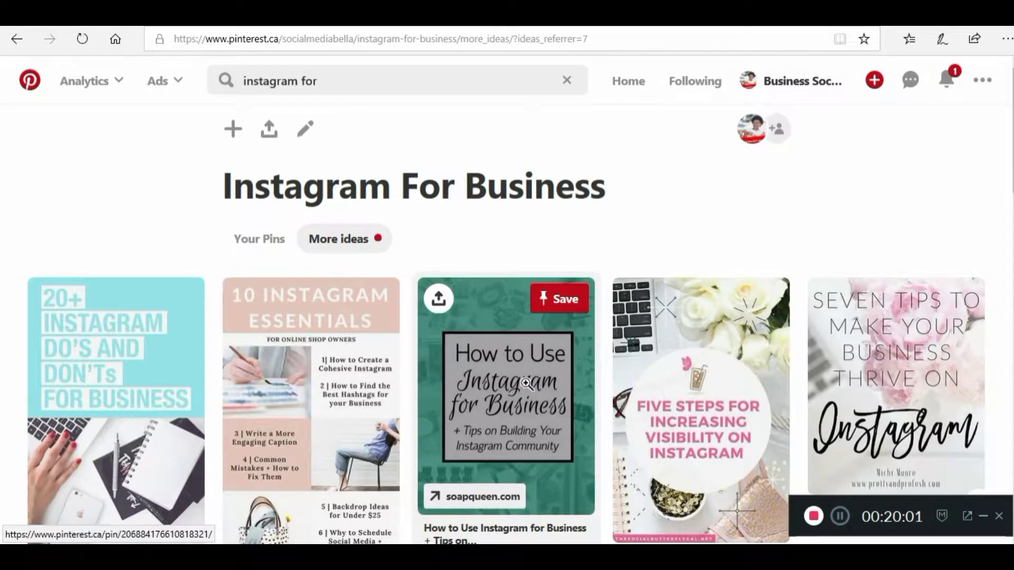
{"action": "left_click", "coordinate": [580, 304]}
{"action": "left_click", "coordinate": [161, 317]}
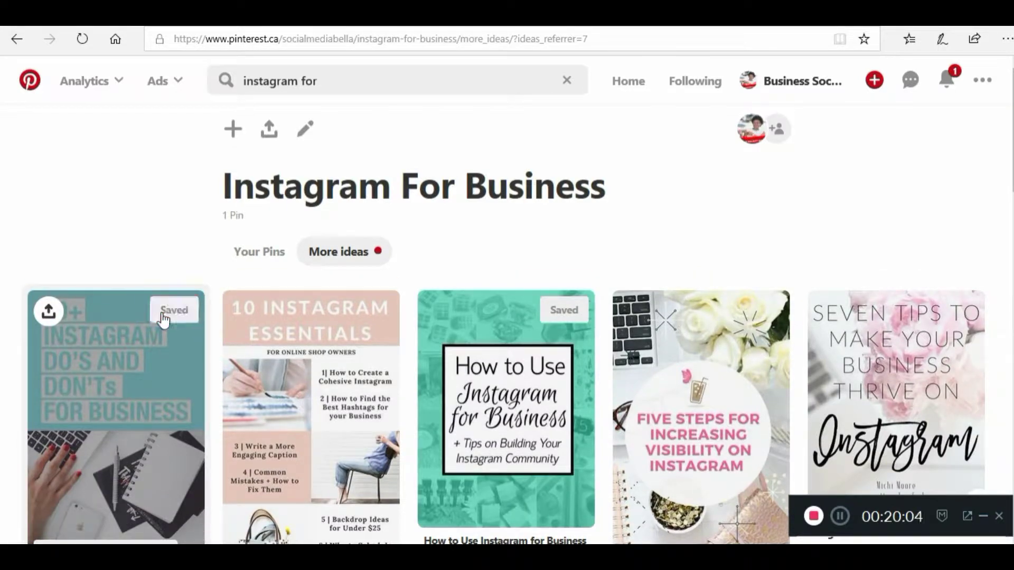
{"action": "left_click", "coordinate": [951, 310]}
Save four more suggested pins: the fatal mistakes, Instagram Automation, How to Build Your Business on Instagram, and Instagram Mistakes You Might Be Making.
{"action": "scroll", "coordinate": [553, 384], "scroll_direction": "down", "scroll_amount": 10}
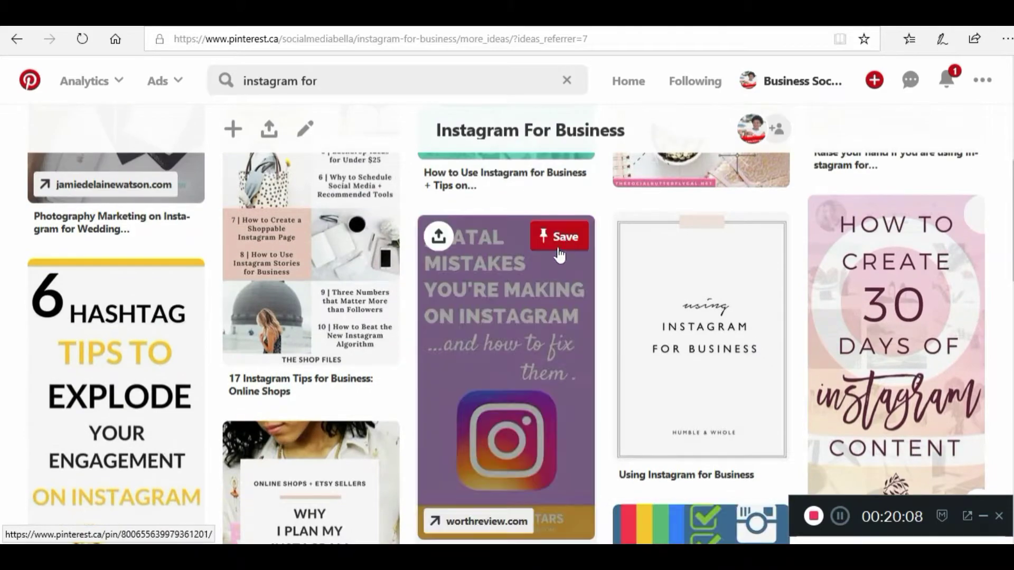
{"action": "left_click", "coordinate": [561, 236]}
{"action": "scroll", "coordinate": [745, 341], "scroll_direction": "down", "scroll_amount": 3}
{"action": "scroll", "coordinate": [745, 341], "scroll_direction": "down", "scroll_amount": 10}
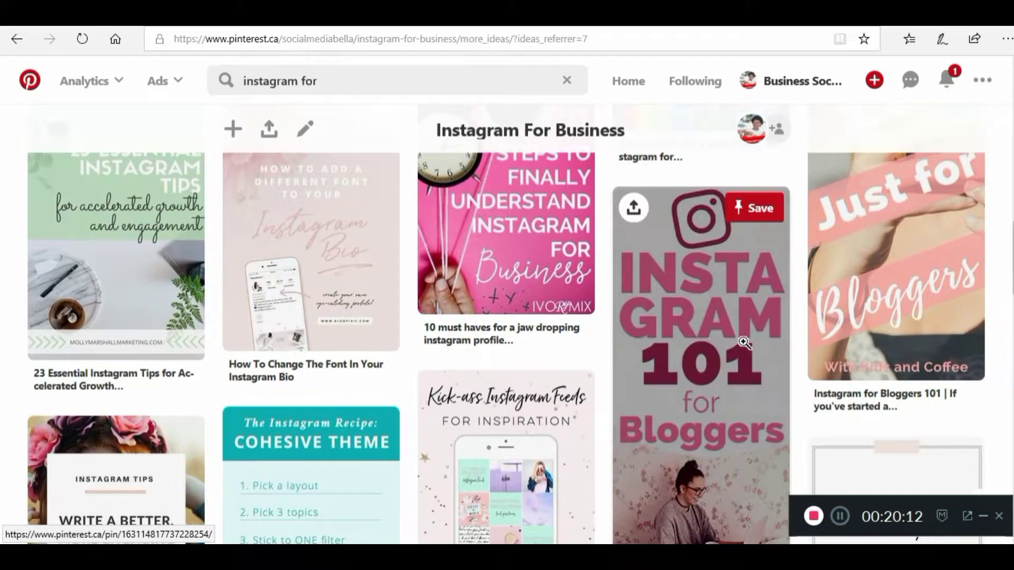
{"action": "scroll", "coordinate": [744, 343], "scroll_direction": "down", "scroll_amount": 10}
{"action": "scroll", "coordinate": [680, 330], "scroll_direction": "down", "scroll_amount": 2}
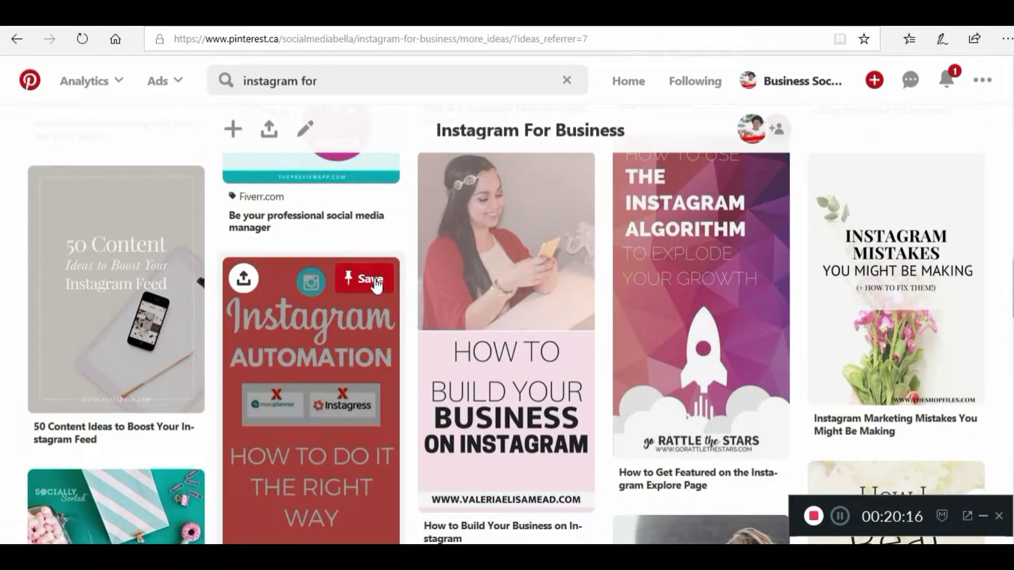
{"action": "left_click", "coordinate": [375, 276]}
{"action": "scroll", "coordinate": [568, 212], "scroll_direction": "up", "scroll_amount": 2}
{"action": "left_click", "coordinate": [570, 246]}
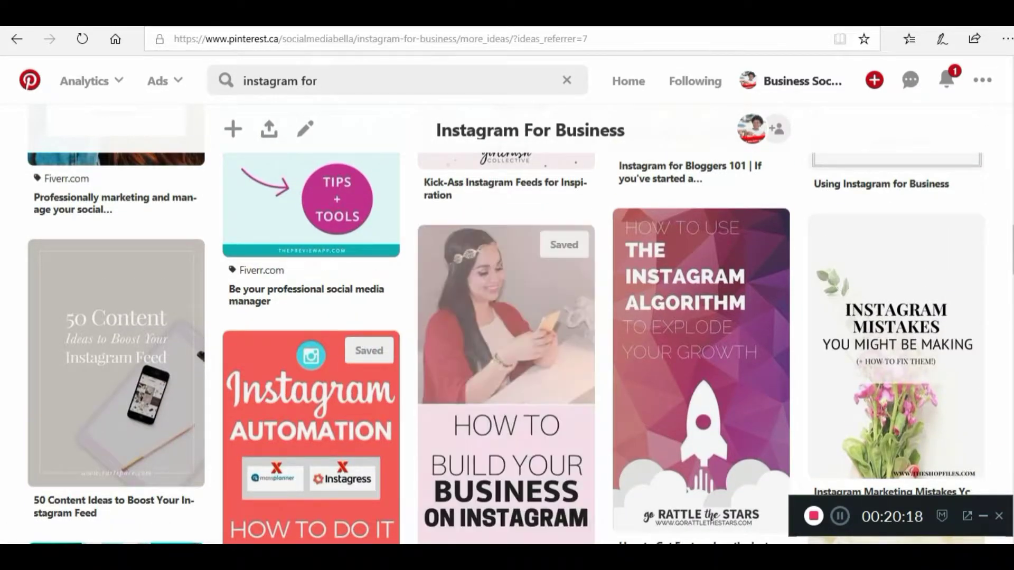
{"action": "left_click", "coordinate": [952, 234]}
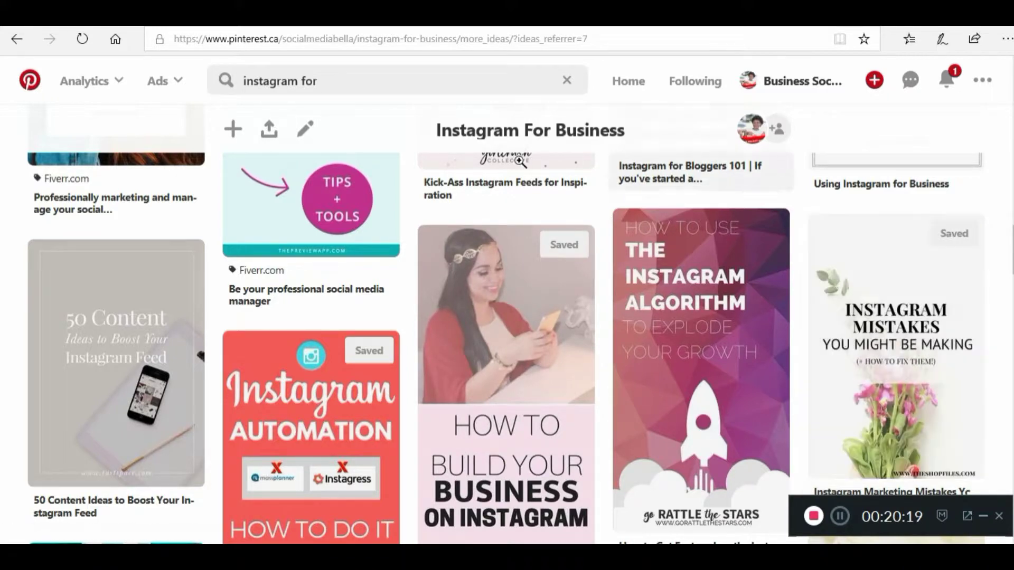
Return to the business profile and bring up its boards for review.
{"action": "left_click", "coordinate": [792, 87]}
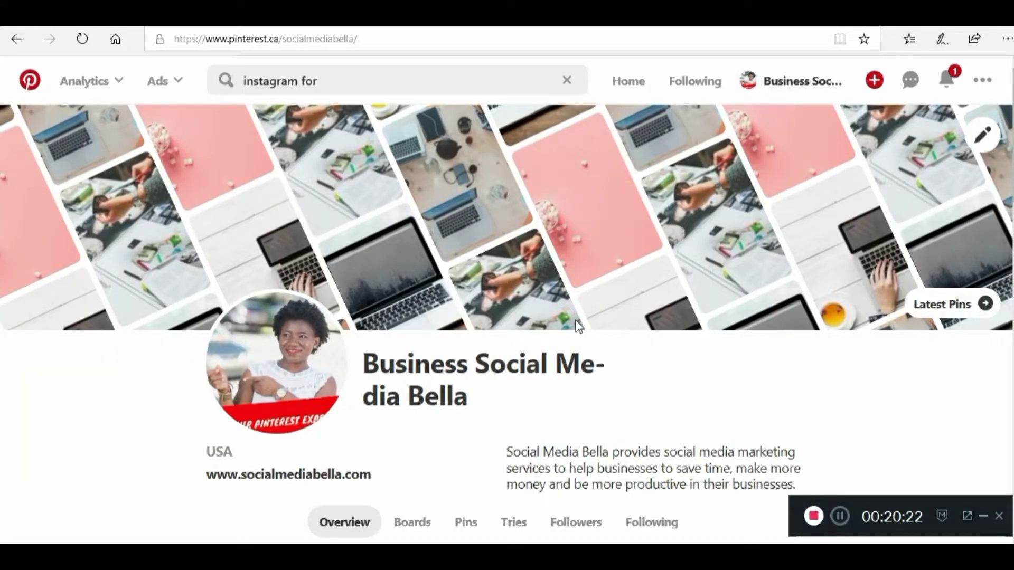
{"action": "scroll", "coordinate": [579, 326], "scroll_direction": "down", "scroll_amount": 5}
{"action": "left_click", "coordinate": [423, 158]}
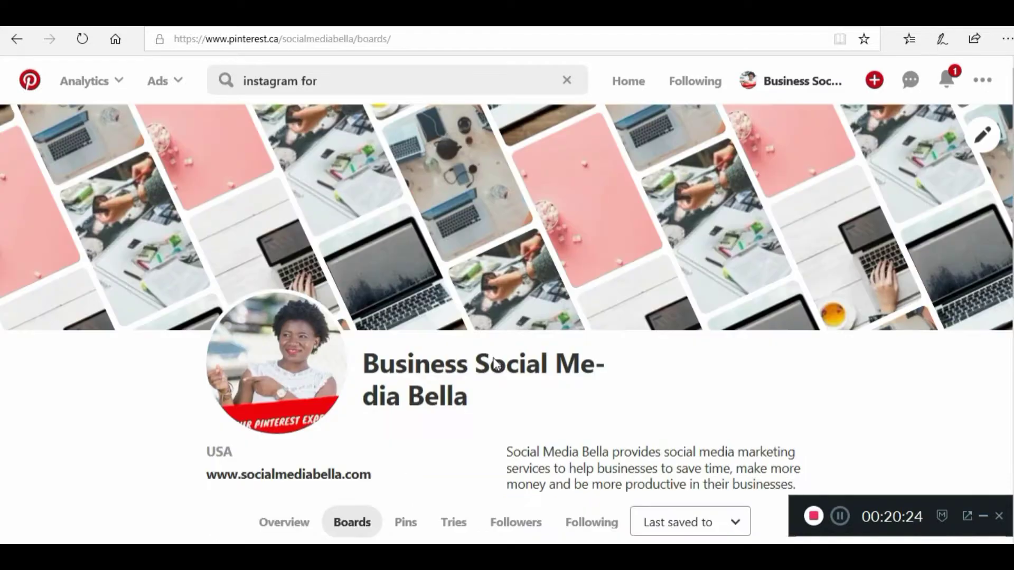
{"action": "scroll", "coordinate": [494, 363], "scroll_direction": "down", "scroll_amount": 7}
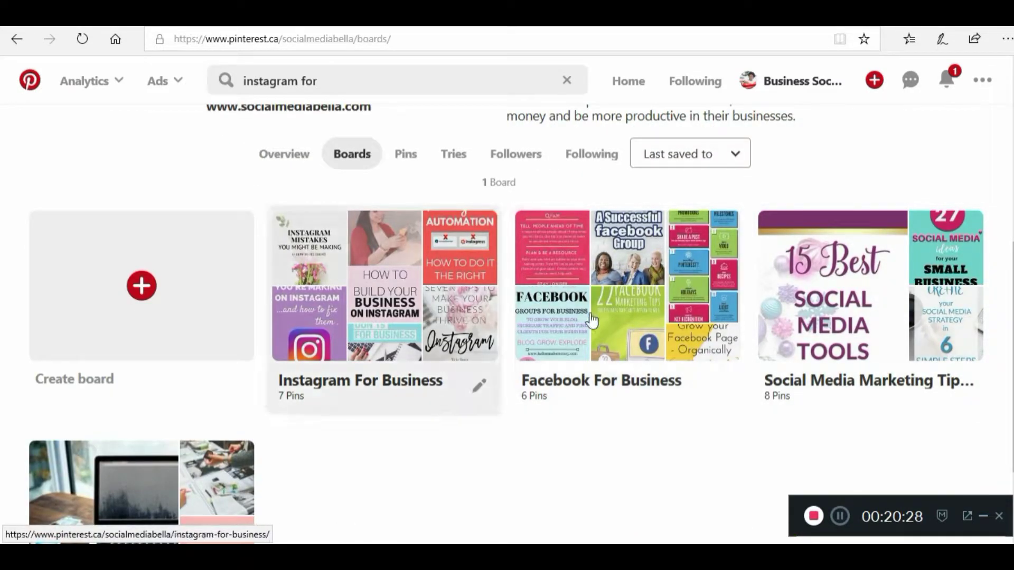
Review the edit settings of the Facebook For Business board and close them without changes.
{"action": "left_click", "coordinate": [724, 390]}
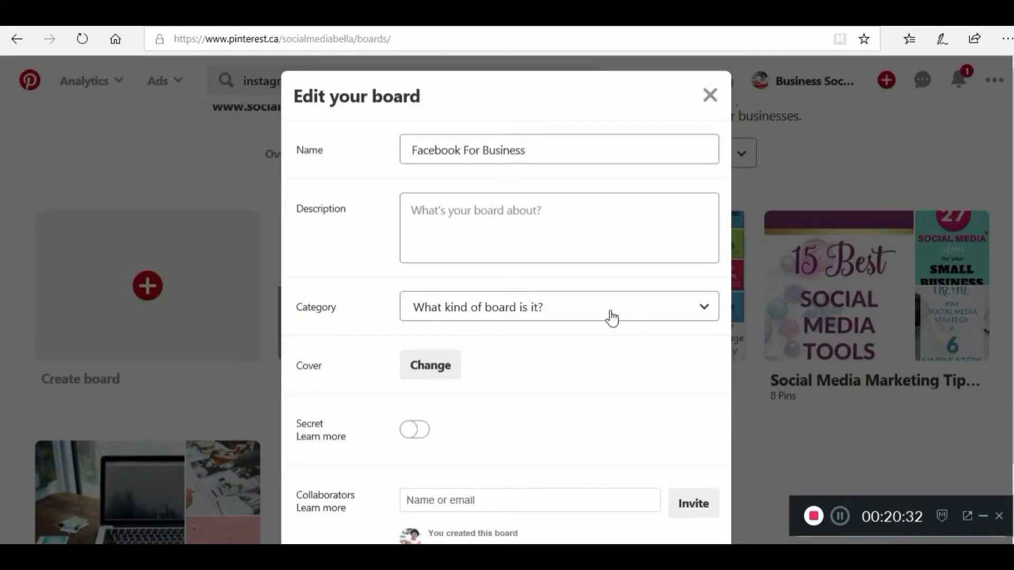
{"action": "scroll", "coordinate": [539, 332], "scroll_direction": "down", "scroll_amount": 2}
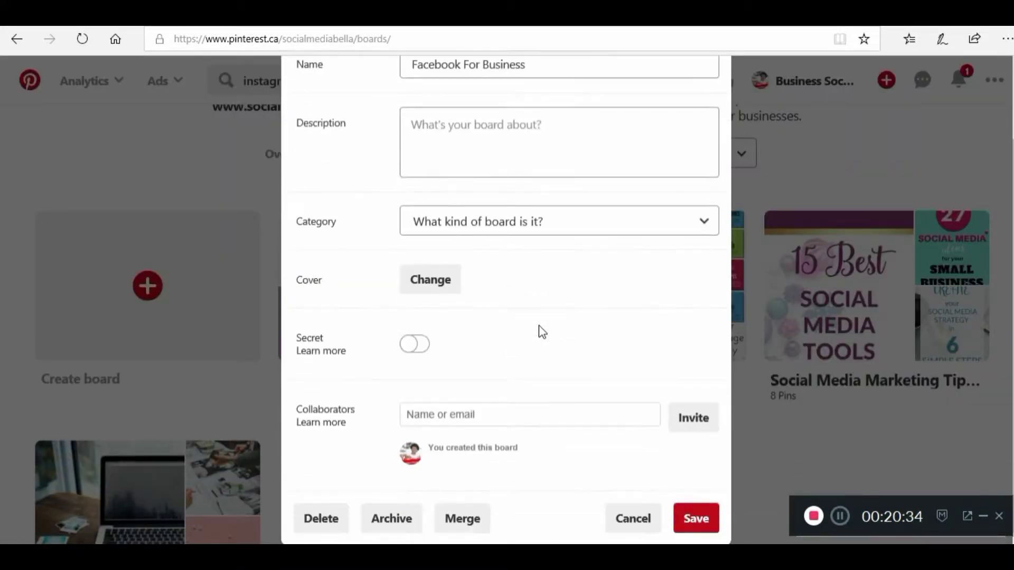
{"action": "scroll", "coordinate": [692, 376], "scroll_direction": "up", "scroll_amount": 2}
{"action": "left_click", "coordinate": [713, 103]}
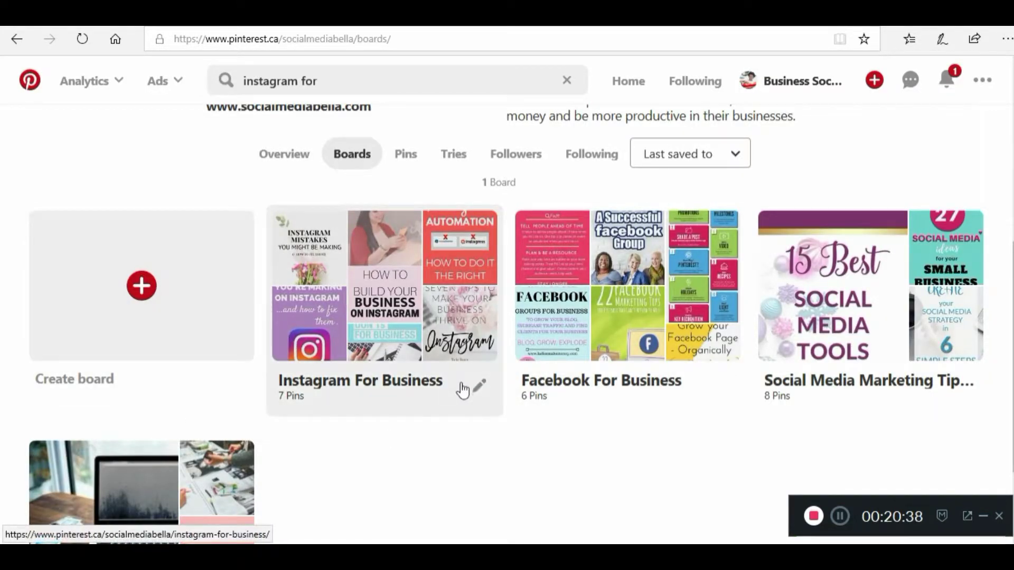
{"action": "scroll", "coordinate": [264, 327], "scroll_direction": "down", "scroll_amount": 2}
{"action": "left_click", "coordinate": [131, 226]}
{"action": "left_click", "coordinate": [506, 263]}
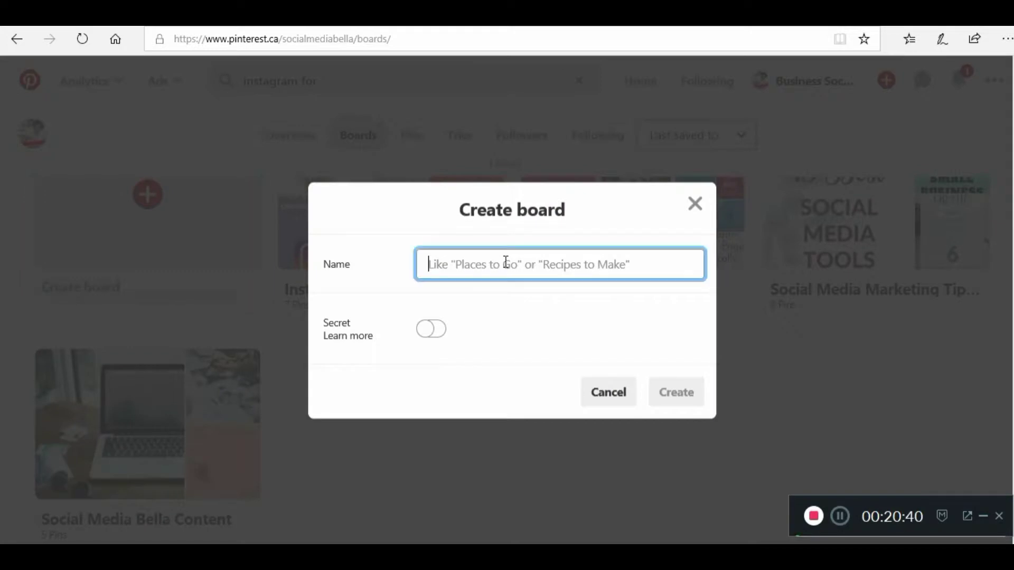
{"action": "type", "text": "Twitter For Business"}
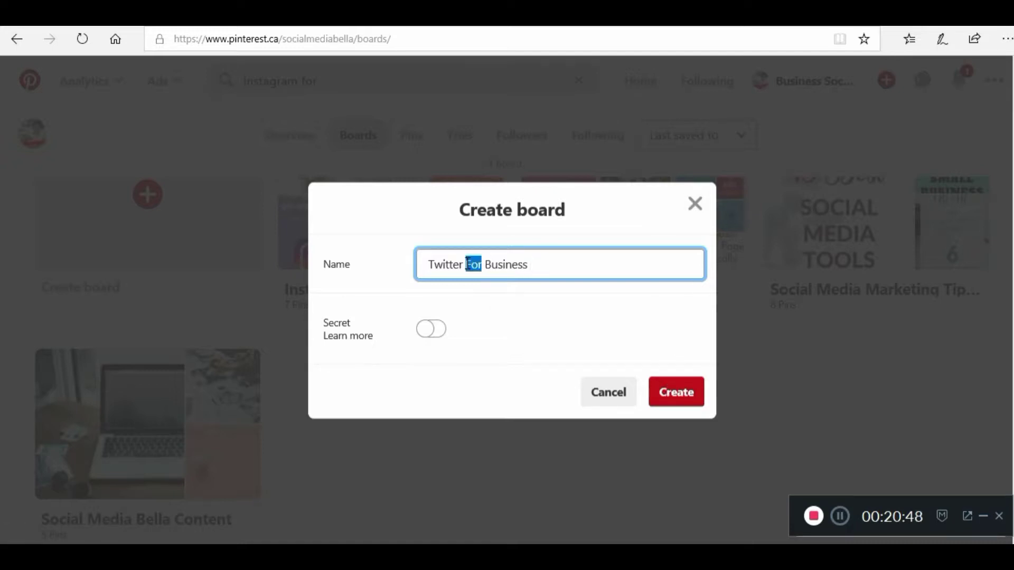
{"action": "left_click", "coordinate": [695, 204]}
Look up the search suggestions for "twitter business" to find a keyword-based board name, and dismiss them.
{"action": "scroll", "coordinate": [424, 103], "scroll_direction": "up", "scroll_amount": 3}
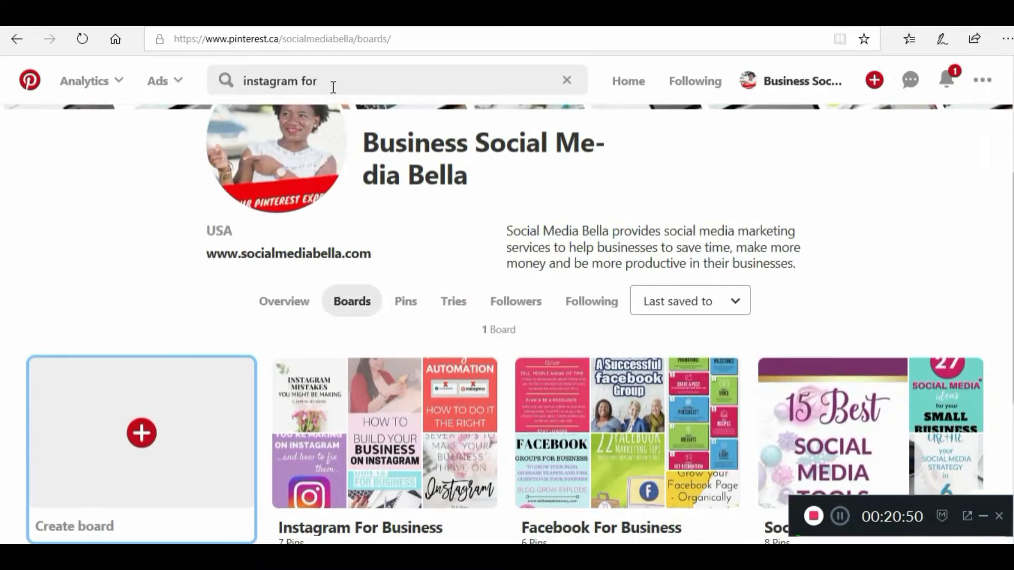
{"action": "left_click_drag", "start_coordinate": [333, 85], "coordinate": [205, 66]}
{"action": "type", "text": "twitter "}
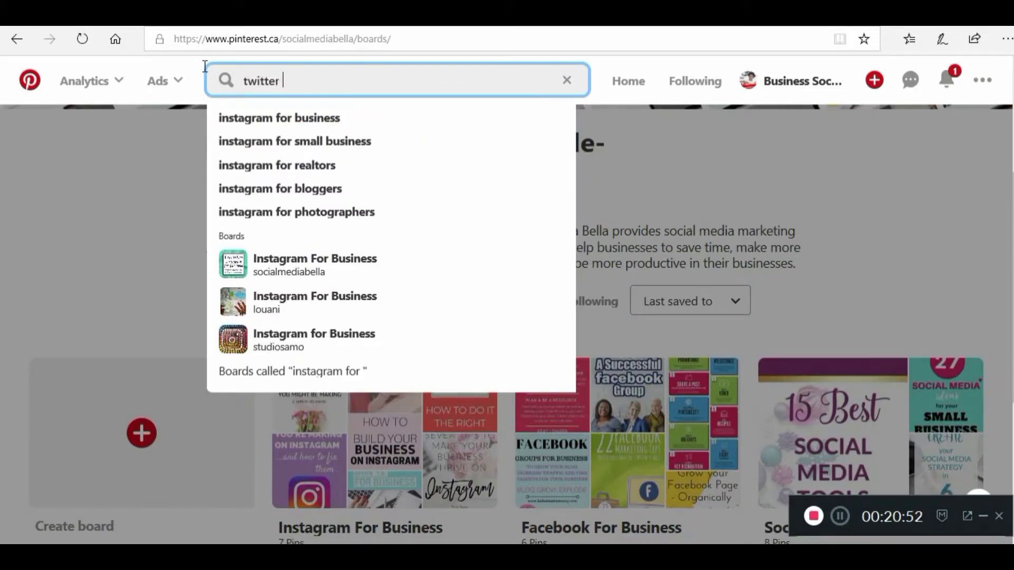
{"action": "type", "text": "business"}
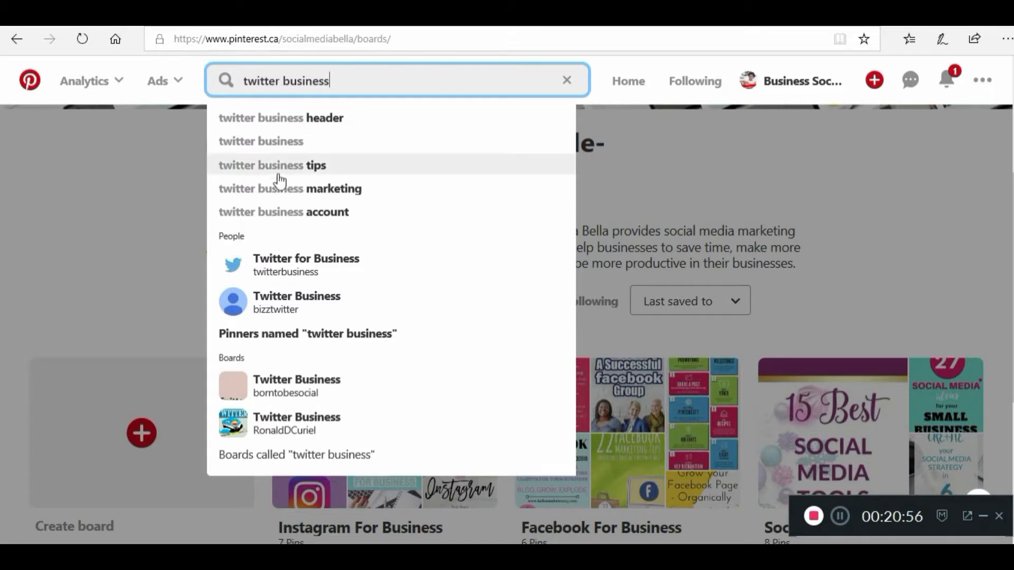
{"action": "left_click", "coordinate": [898, 241]}
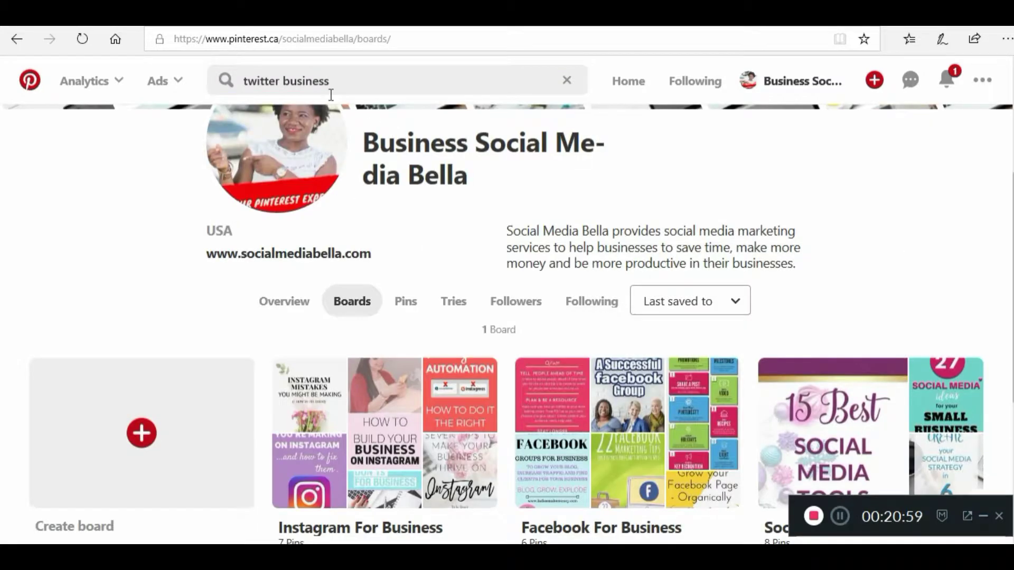
Create a non-secret board named "Twittre Business Tips".
{"action": "left_click", "coordinate": [159, 432]}
{"action": "type", "text": "Twittre Business Tips"}
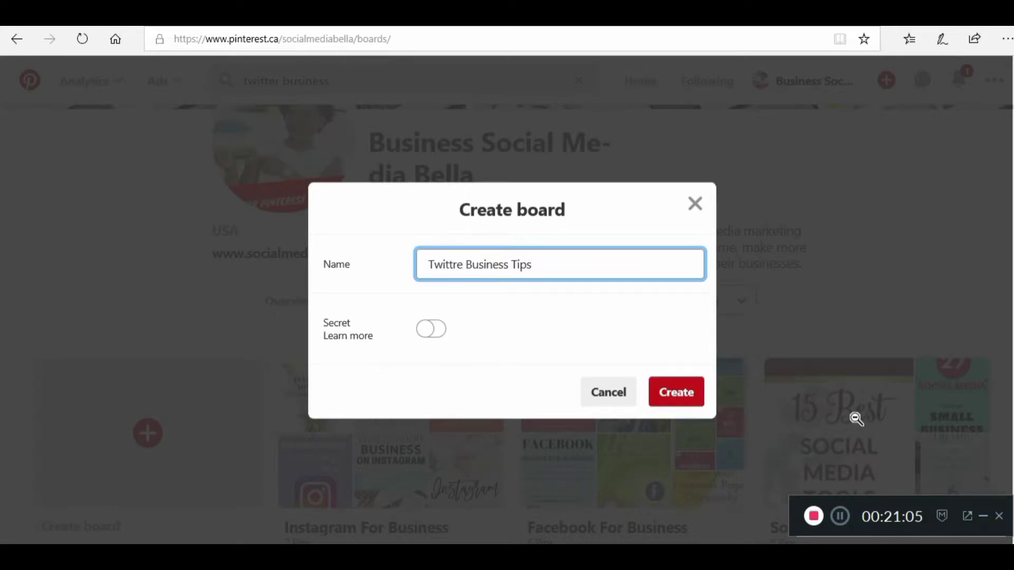
{"action": "left_click", "coordinate": [677, 397]}
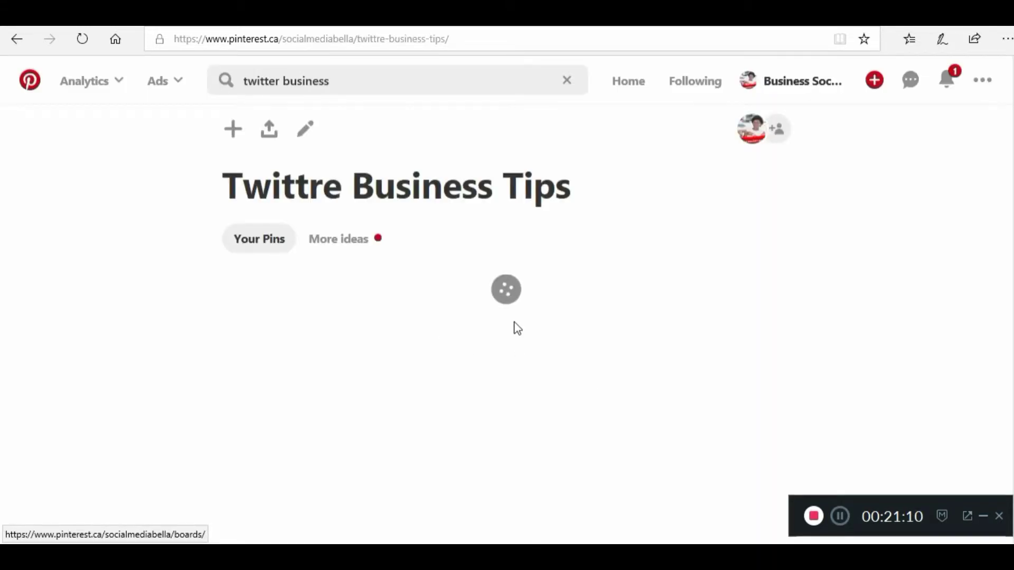
From the new board's suggested ideas, save the pins "8 reasons no one follows you on twitter" and "The Beginner's Guide to Twitter".
{"action": "left_click", "coordinate": [333, 240]}
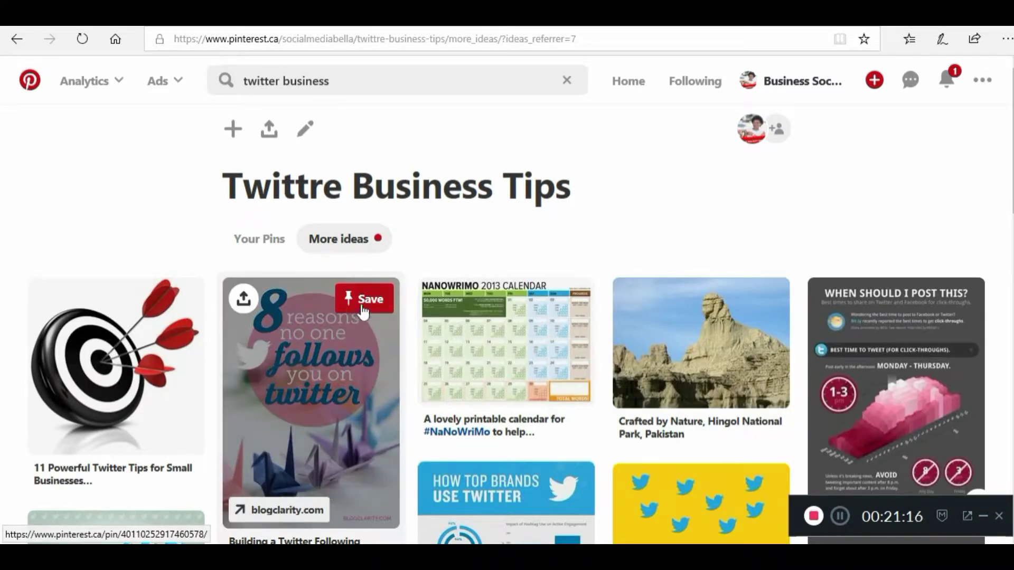
{"action": "left_click", "coordinate": [364, 303]}
{"action": "scroll", "coordinate": [752, 203], "scroll_direction": "down", "scroll_amount": 5}
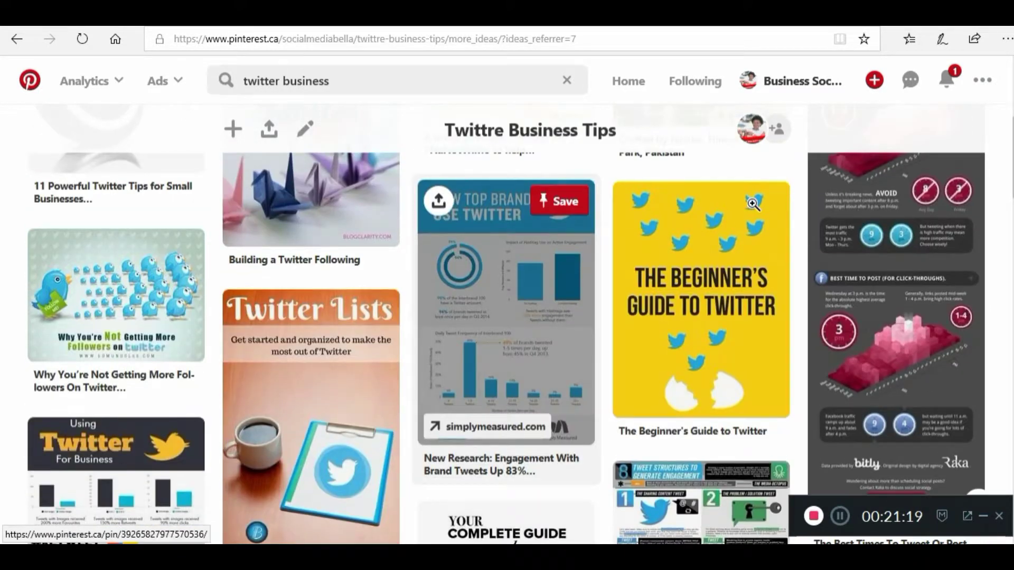
{"action": "left_click", "coordinate": [757, 201]}
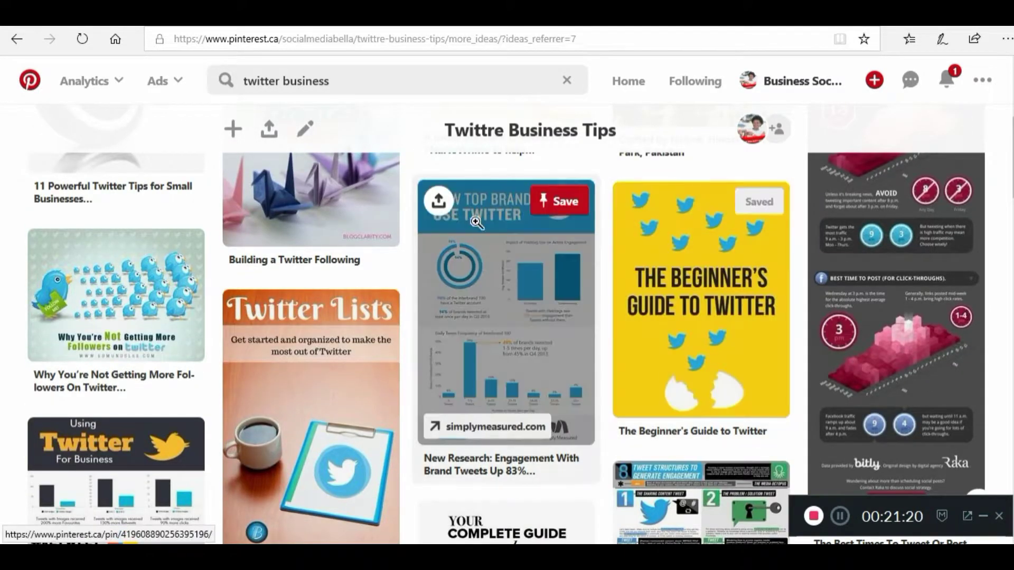
Save the suggested pins "How Top Brands Use Twitter" and "Your Complete Guide to the Hashtag" to the Twitter board.
{"action": "left_click", "coordinate": [563, 201]}
{"action": "scroll", "coordinate": [320, 327], "scroll_direction": "down", "scroll_amount": 5}
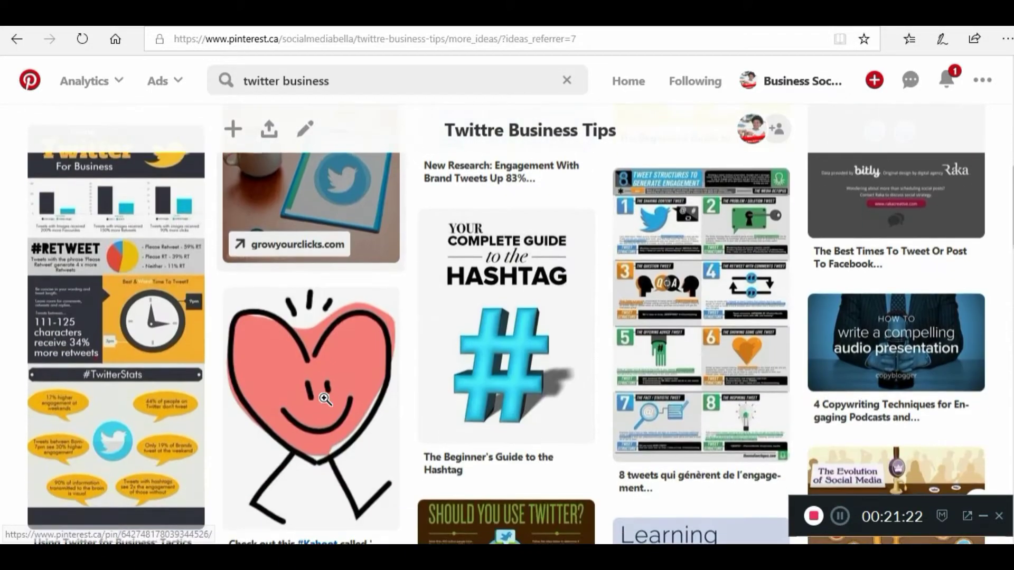
{"action": "scroll", "coordinate": [322, 391], "scroll_direction": "down", "scroll_amount": 3}
{"action": "scroll", "coordinate": [325, 399], "scroll_direction": "up", "scroll_amount": 3}
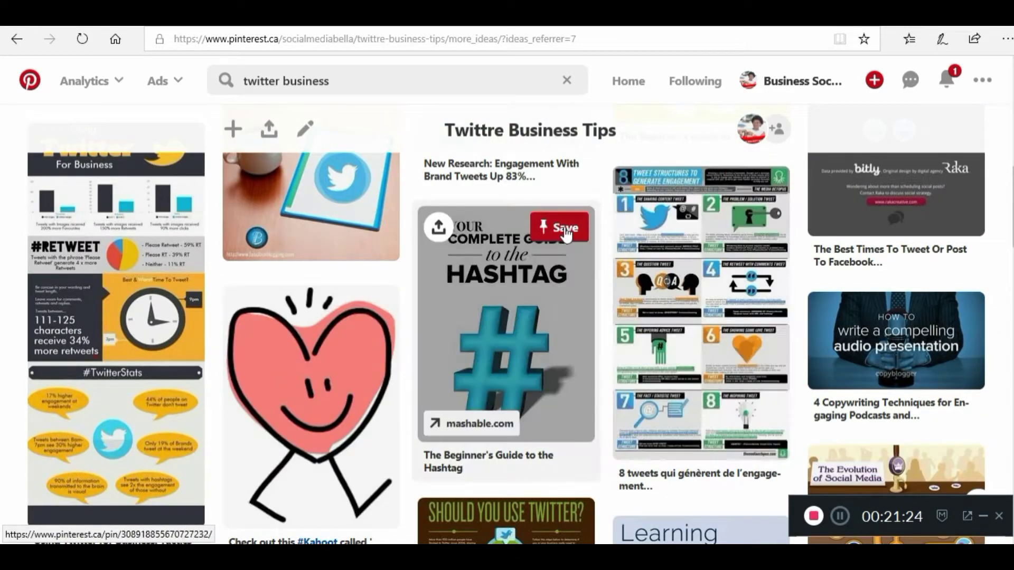
{"action": "left_click", "coordinate": [563, 226]}
Save the suggested pin "7 Effective Ways to Engage on Twitter" from further down the board's ideas.
{"action": "scroll", "coordinate": [604, 368], "scroll_direction": "down", "scroll_amount": 9}
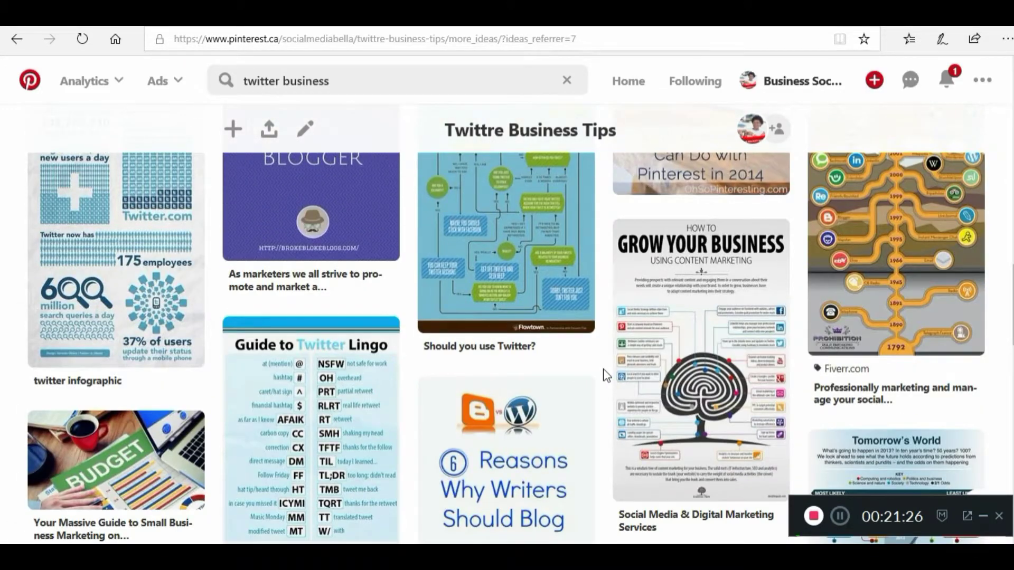
{"action": "scroll", "coordinate": [604, 370], "scroll_direction": "up", "scroll_amount": 7}
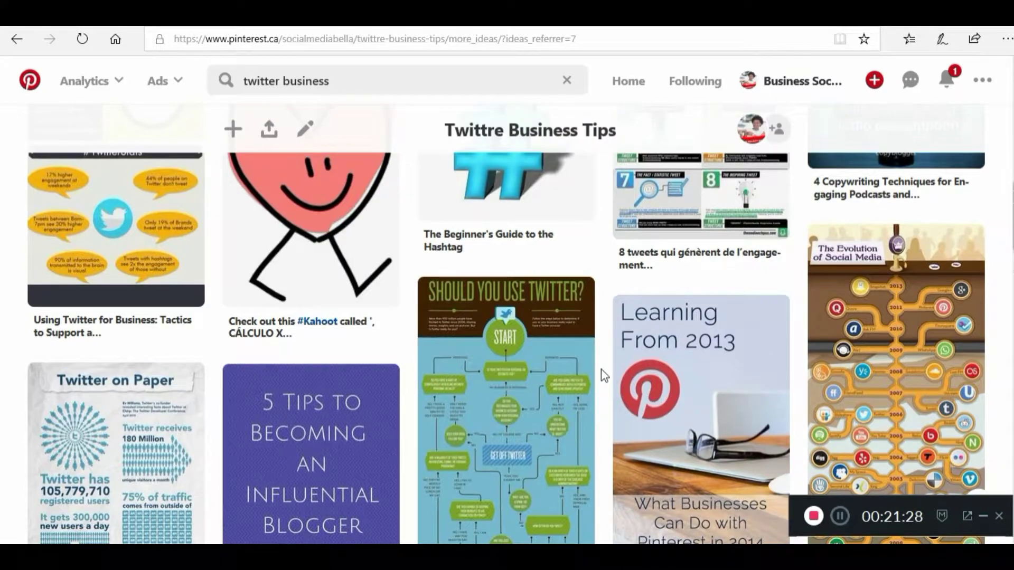
{"action": "scroll", "coordinate": [601, 369], "scroll_direction": "down", "scroll_amount": 10}
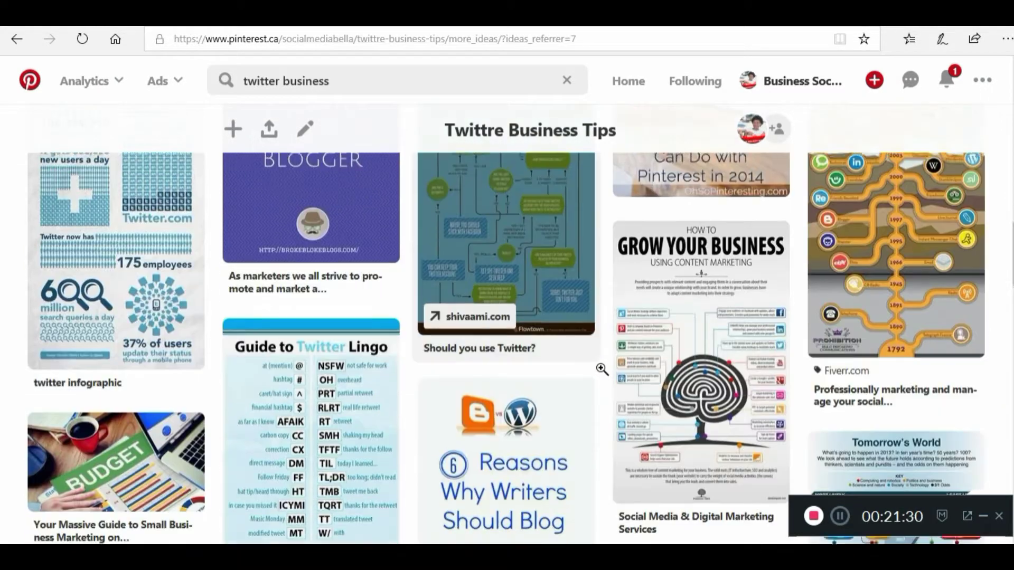
{"action": "scroll", "coordinate": [602, 369], "scroll_direction": "down", "scroll_amount": 3}
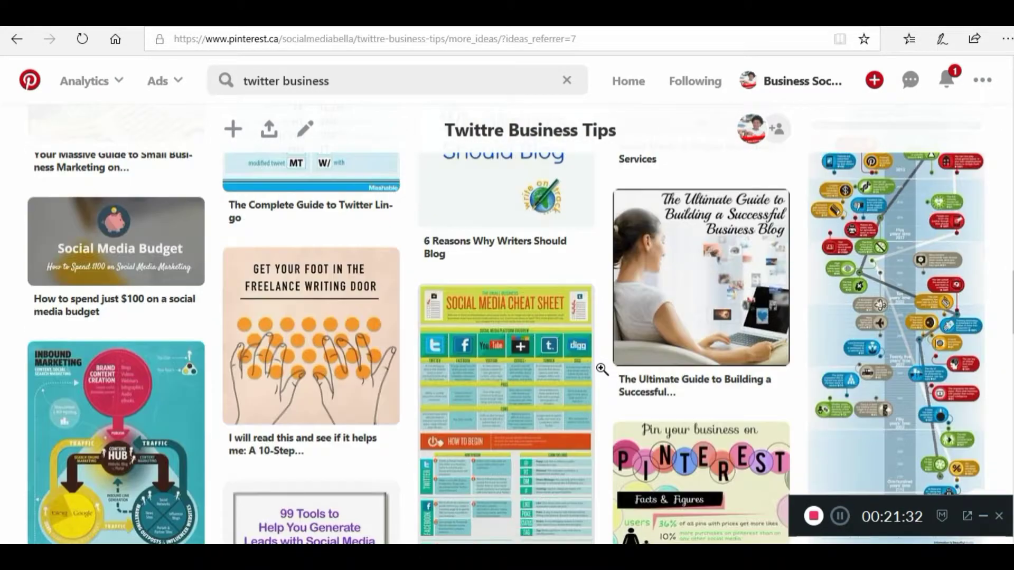
{"action": "scroll", "coordinate": [602, 368], "scroll_direction": "down", "scroll_amount": 15}
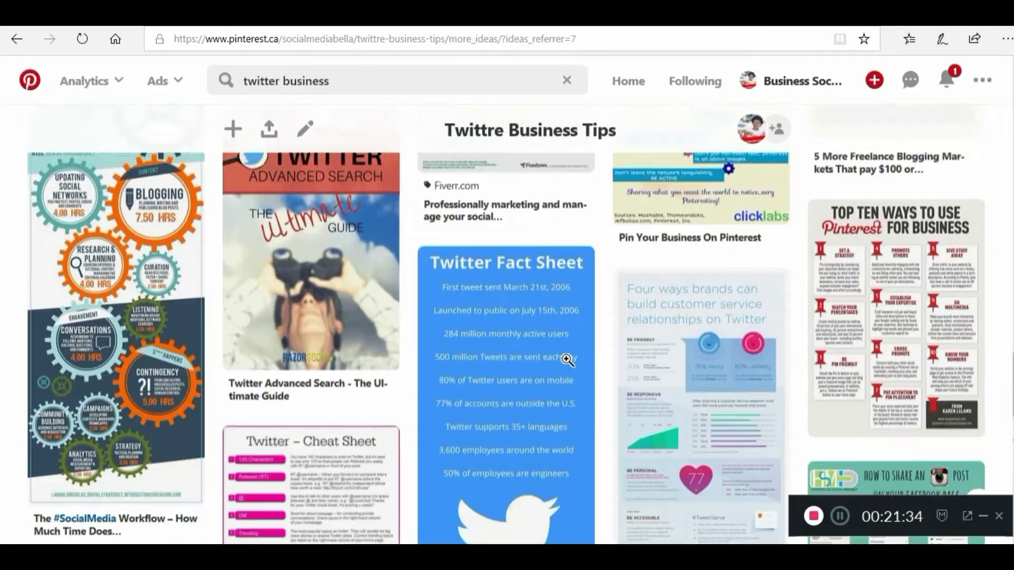
{"action": "scroll", "coordinate": [567, 359], "scroll_direction": "down", "scroll_amount": 5}
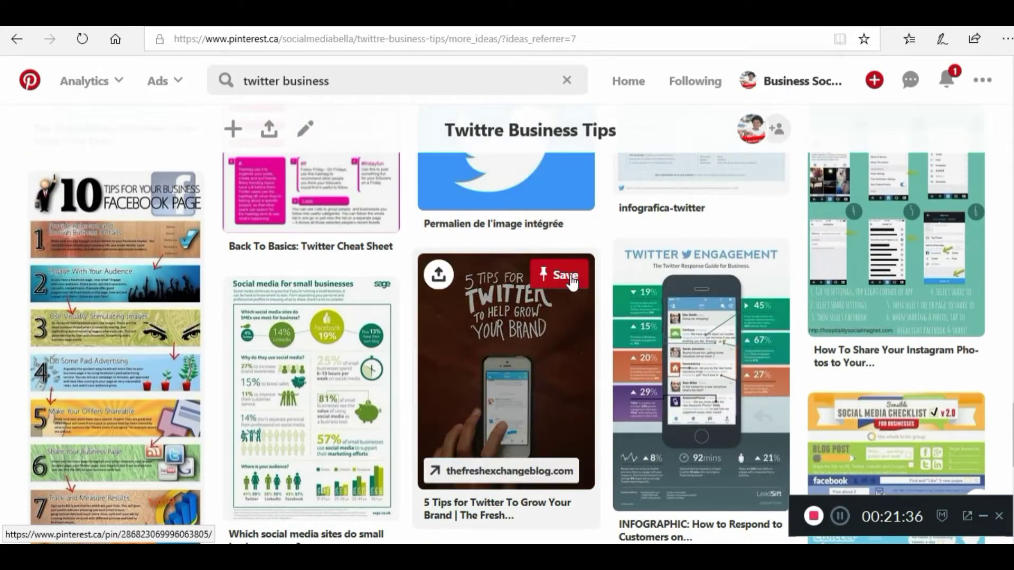
{"action": "scroll", "coordinate": [517, 348], "scroll_direction": "down", "scroll_amount": 7}
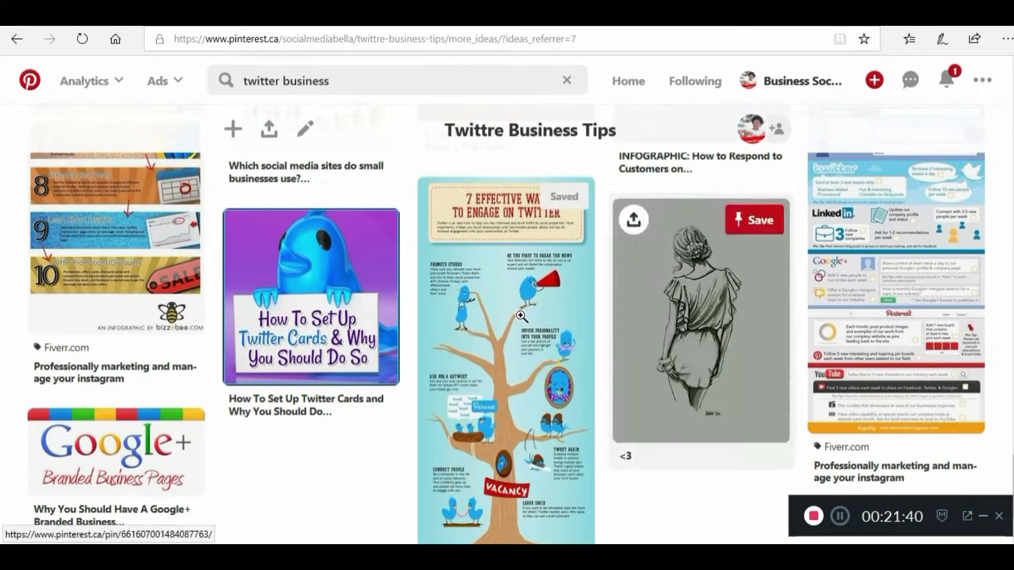
Look through the remaining suggested ideas for the Twitter board for other relevant pins.
{"action": "scroll", "coordinate": [494, 329], "scroll_direction": "down", "scroll_amount": 2}
{"action": "scroll", "coordinate": [946, 285], "scroll_direction": "up", "scroll_amount": 6}
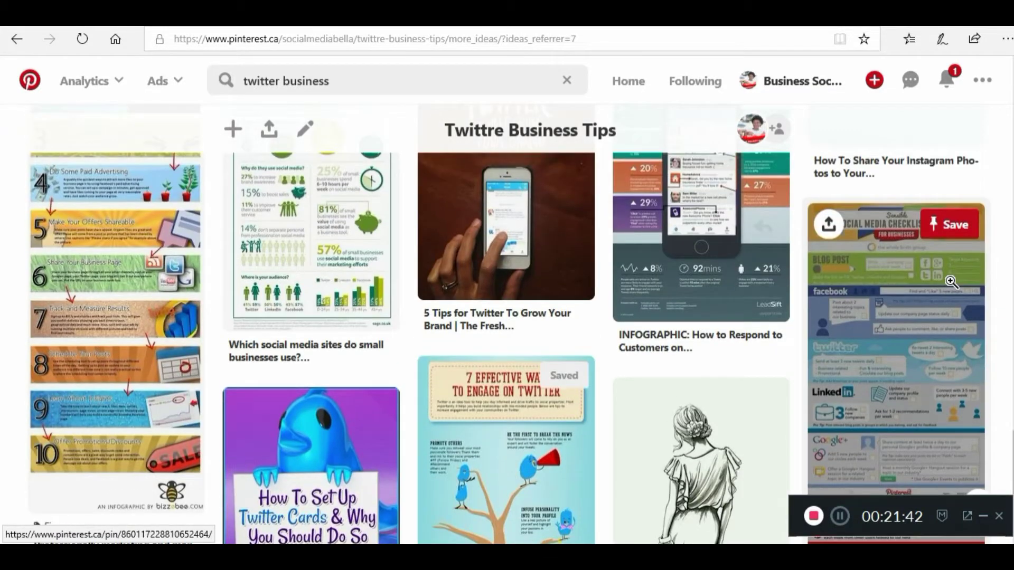
{"action": "scroll", "coordinate": [951, 283], "scroll_direction": "down", "scroll_amount": 6}
{"action": "scroll", "coordinate": [949, 283], "scroll_direction": "up", "scroll_amount": 12}
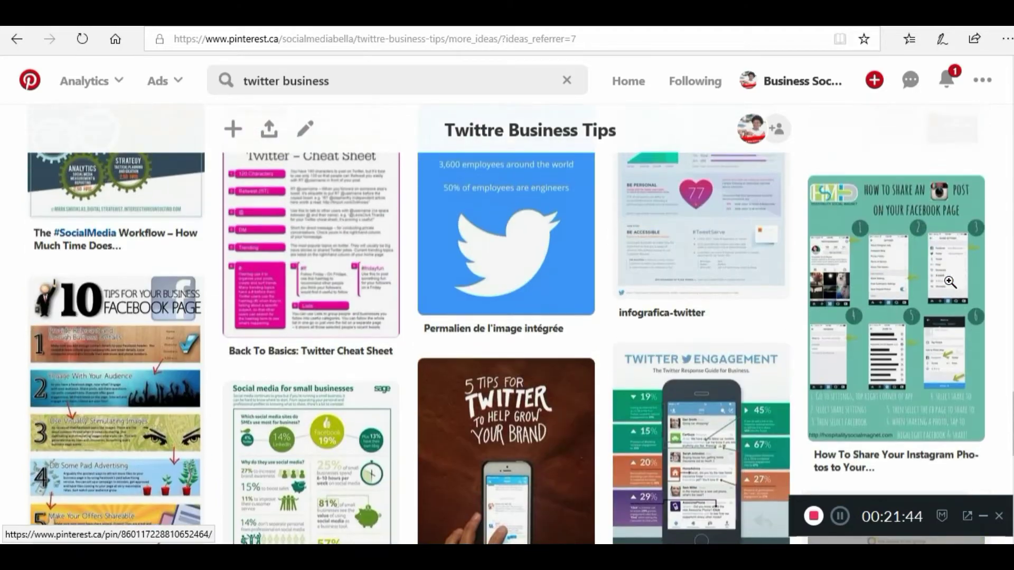
{"action": "scroll", "coordinate": [487, 327], "scroll_direction": "down", "scroll_amount": 1}
{"action": "scroll", "coordinate": [219, 328], "scroll_direction": "up", "scroll_amount": 4}
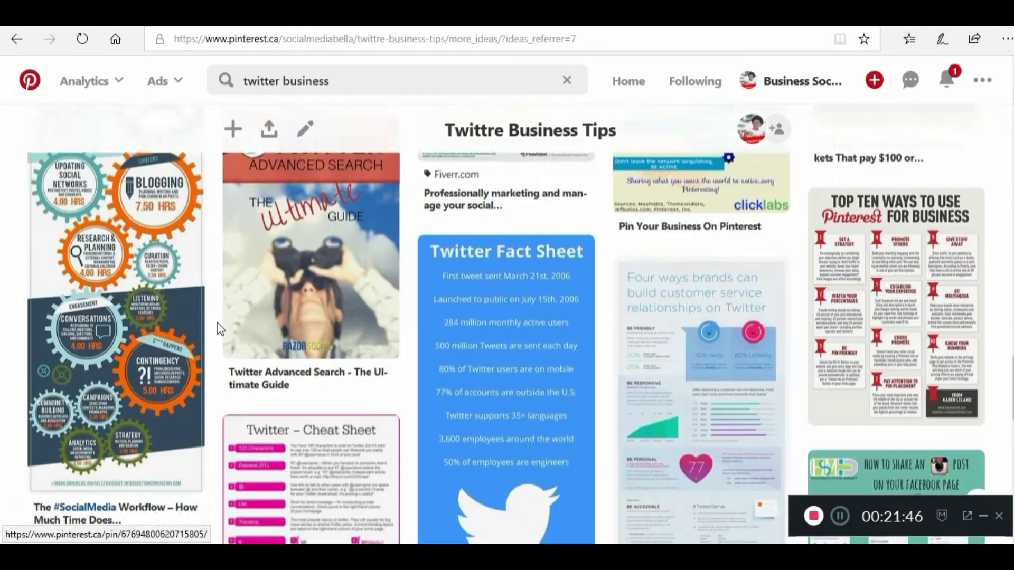
{"action": "scroll", "coordinate": [225, 320], "scroll_direction": "up", "scroll_amount": 2}
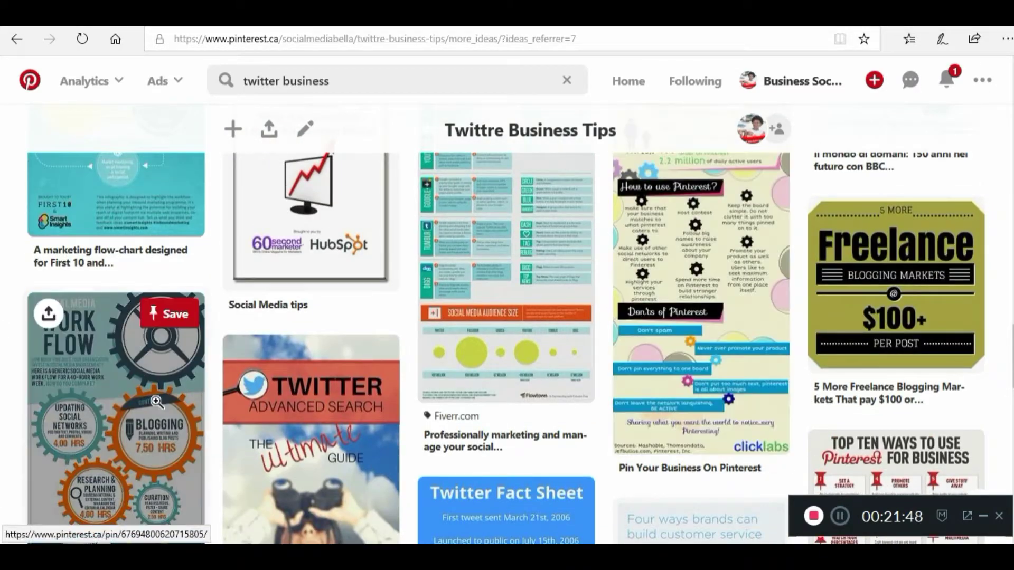
{"action": "scroll", "coordinate": [442, 374], "scroll_direction": "up", "scroll_amount": 10}
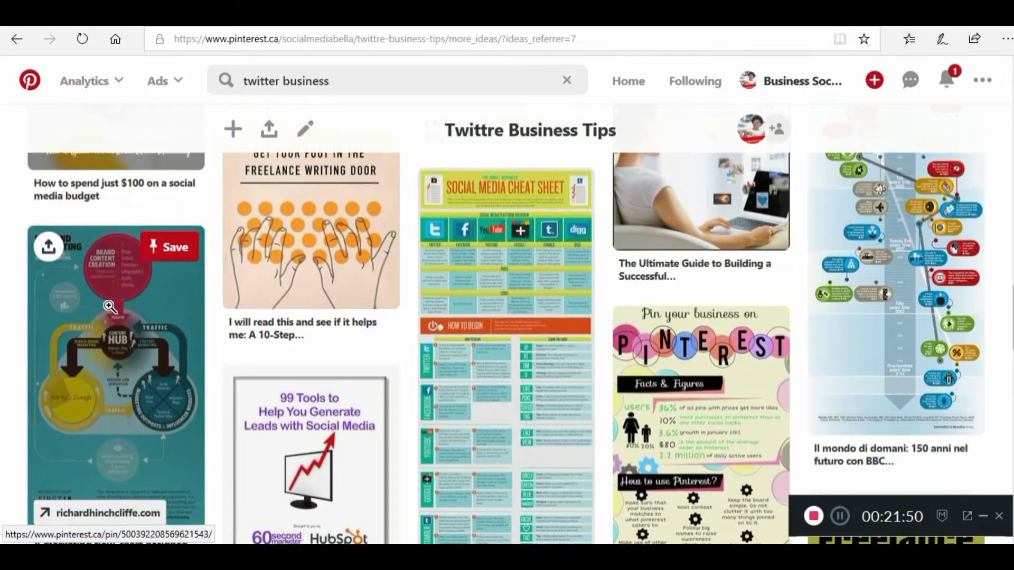
{"action": "scroll", "coordinate": [335, 307], "scroll_direction": "up", "scroll_amount": 10}
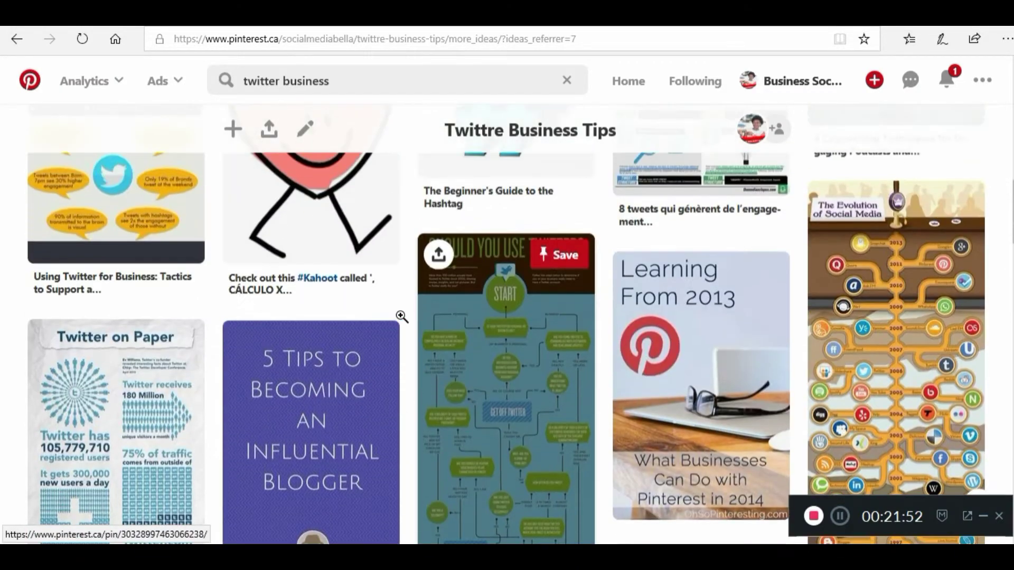
{"action": "scroll", "coordinate": [921, 371], "scroll_direction": "up", "scroll_amount": 8}
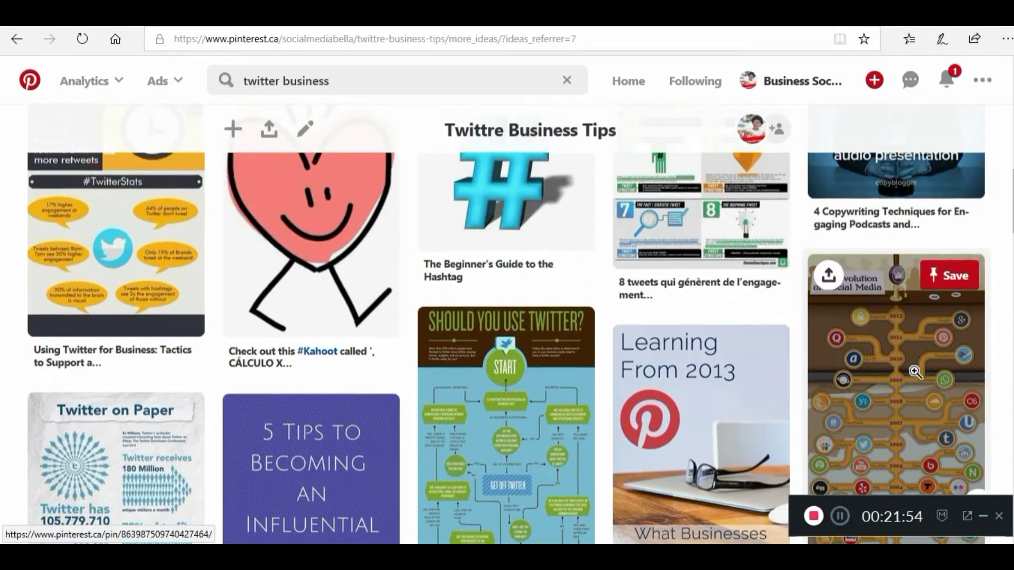
{"action": "scroll", "coordinate": [915, 372], "scroll_direction": "up", "scroll_amount": 5}
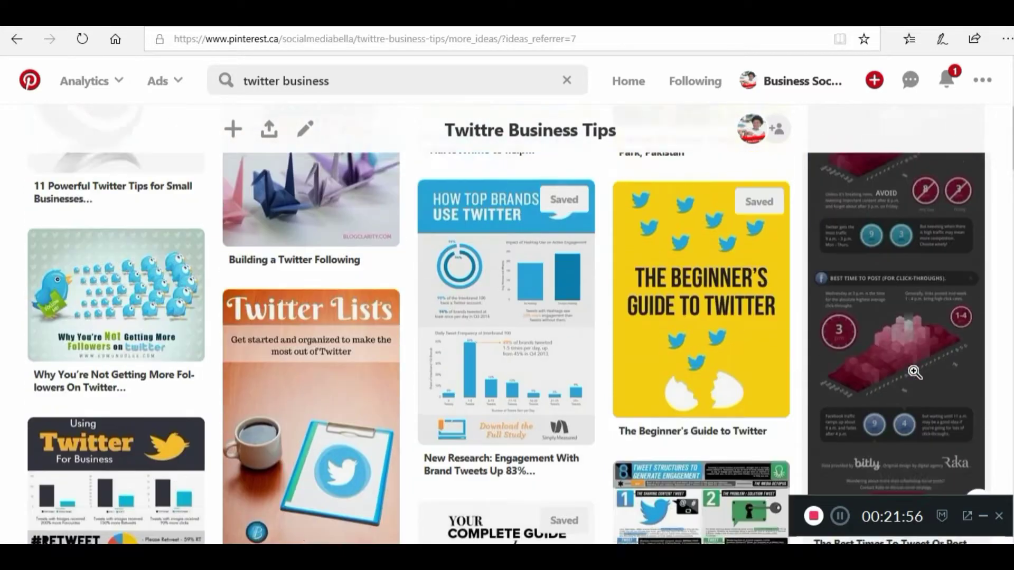
{"action": "scroll", "coordinate": [973, 379], "scroll_direction": "up", "scroll_amount": 3}
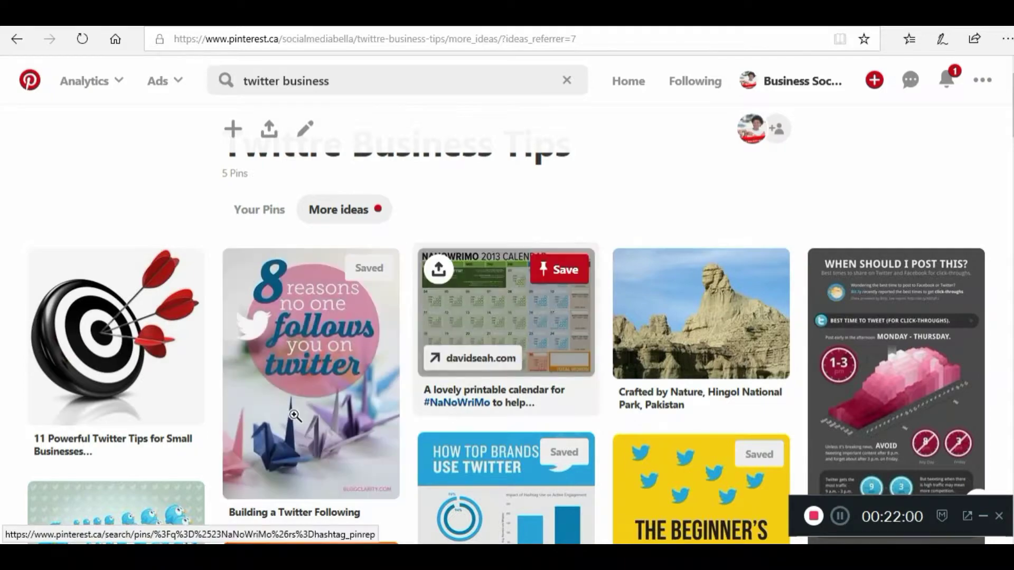
{"action": "scroll", "coordinate": [219, 394], "scroll_direction": "down", "scroll_amount": 8}
{"action": "scroll", "coordinate": [219, 394], "scroll_direction": "down", "scroll_amount": 1}
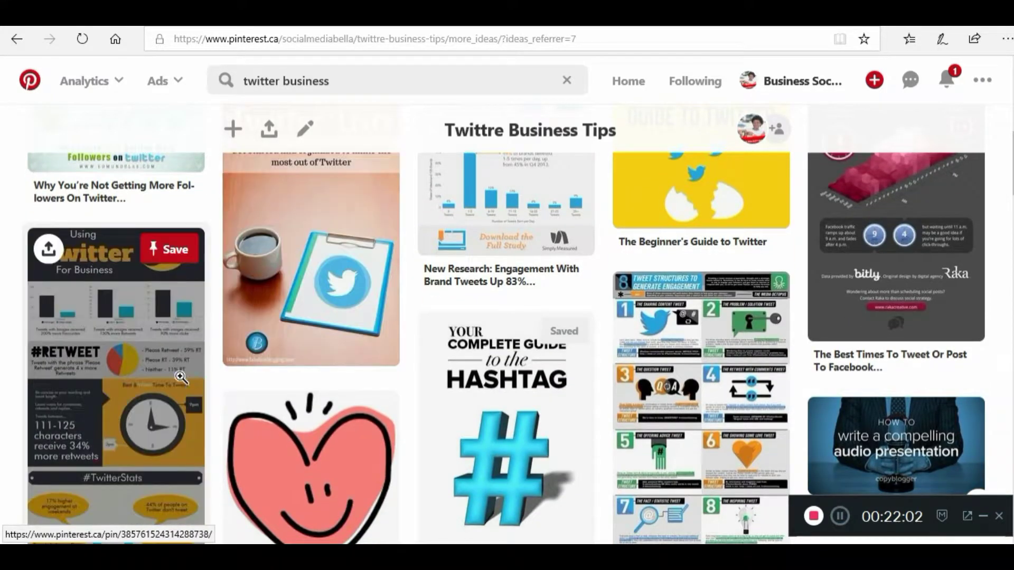
{"action": "scroll", "coordinate": [206, 303], "scroll_direction": "up", "scroll_amount": 7}
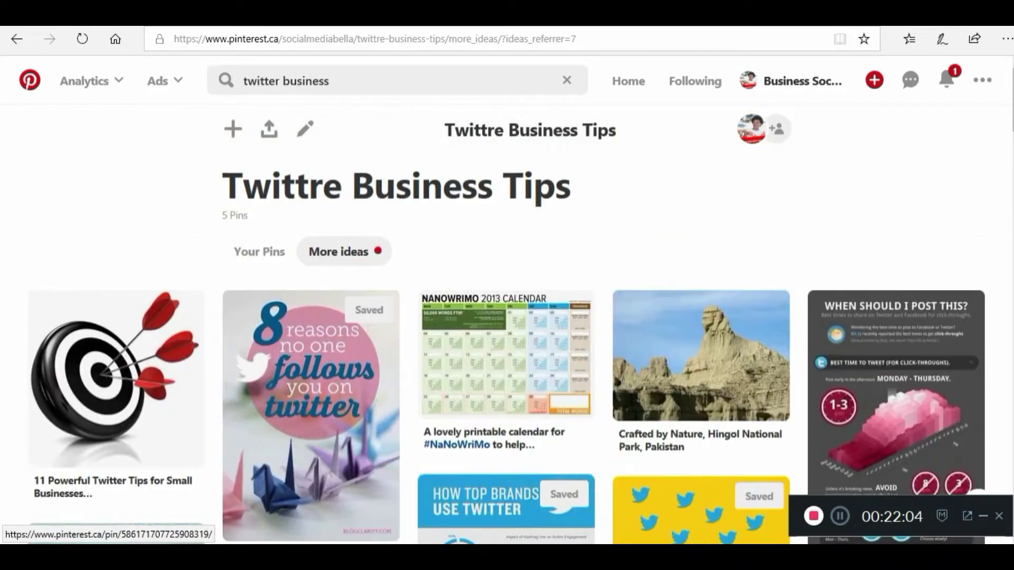
Return to the business profile and show its boards.
{"action": "left_click", "coordinate": [772, 91]}
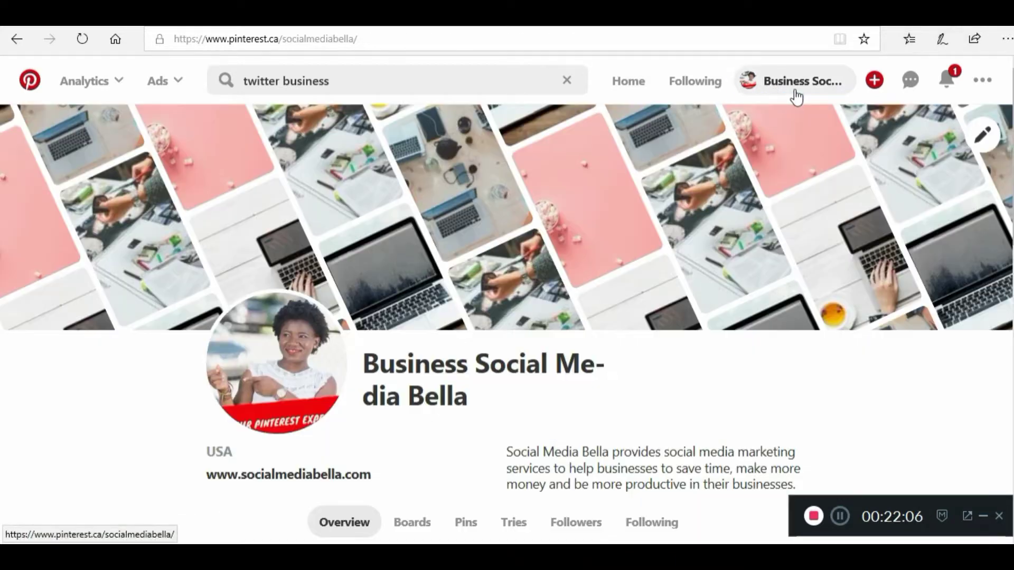
{"action": "scroll", "coordinate": [531, 360], "scroll_direction": "down", "scroll_amount": 3}
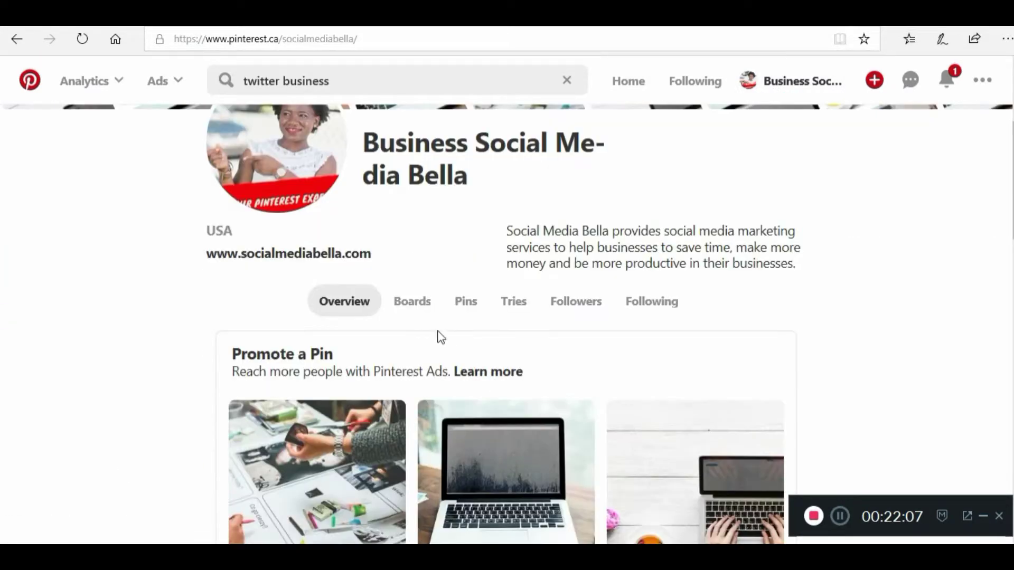
{"action": "left_click", "coordinate": [414, 302]}
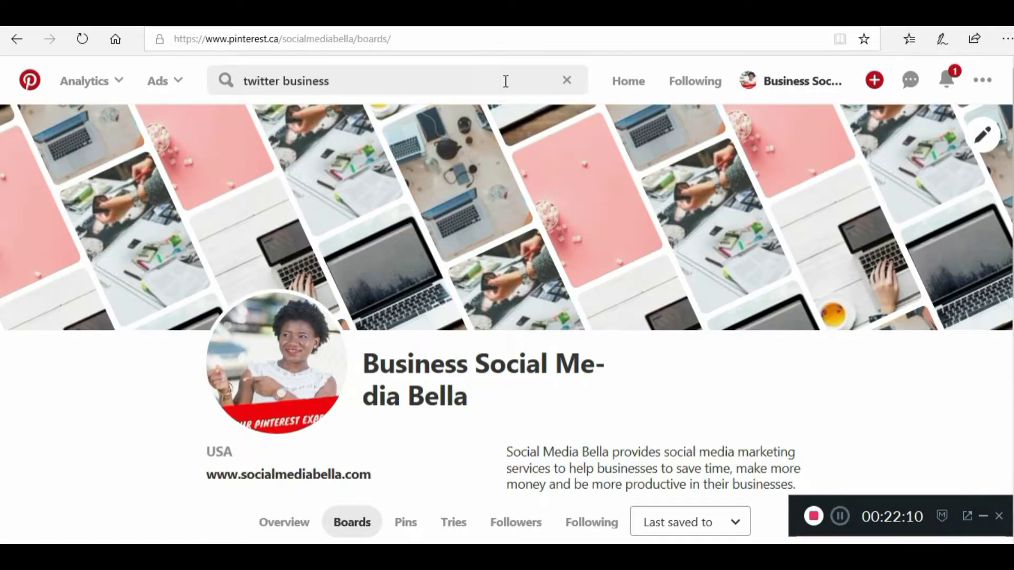
Look up the search suggestions for "linkedin" and "linkedin tips" to find a keyword-based board name.
{"action": "left_click", "coordinate": [505, 81]}
{"action": "left_click_drag", "start_coordinate": [391, 77], "coordinate": [174, 82]}
{"action": "type", "text": "k"}
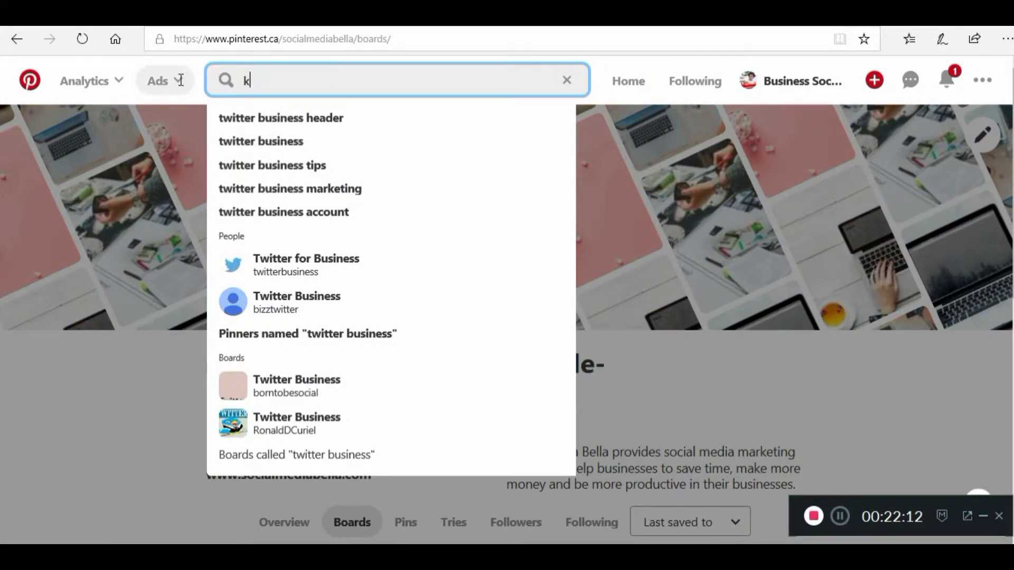
{"action": "type", "text": "in"}
{"action": "key", "text": "BackSpace"}
{"action": "key", "text": "BackSpace"}
{"action": "key", "text": "BackSpace"}
{"action": "type", "text": "linkedin"}
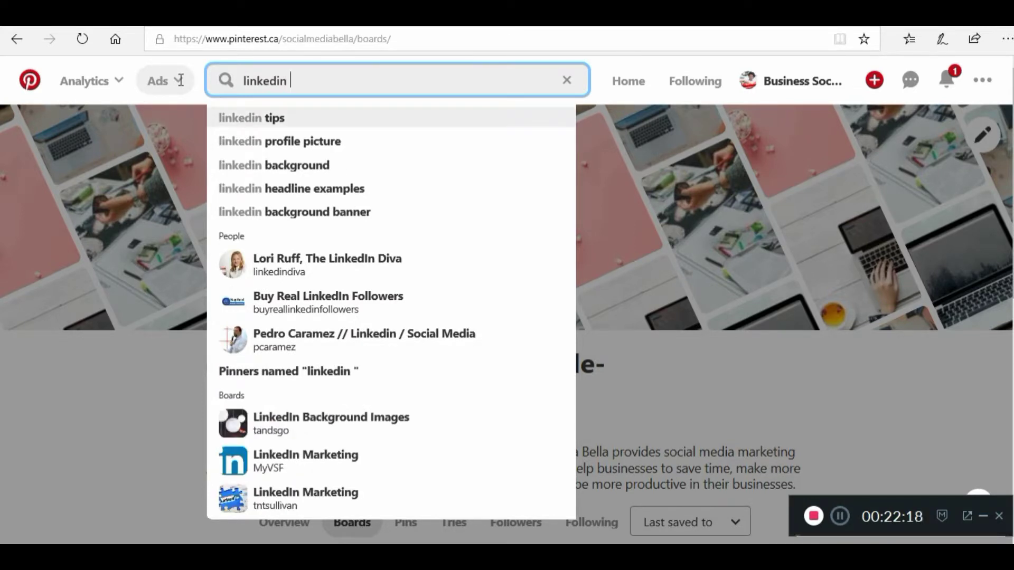
{"action": "type", "text": " tips"}
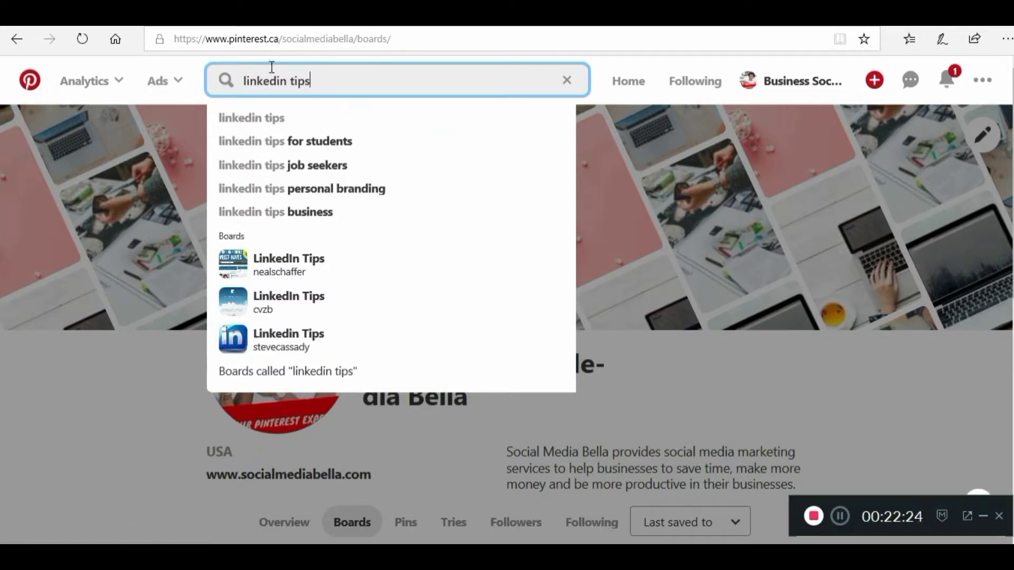
Check for search suggestions for the keyword phrase "business linkedin tips".
{"action": "left_click", "coordinate": [243, 80]}
{"action": "type", "text": "busine"}
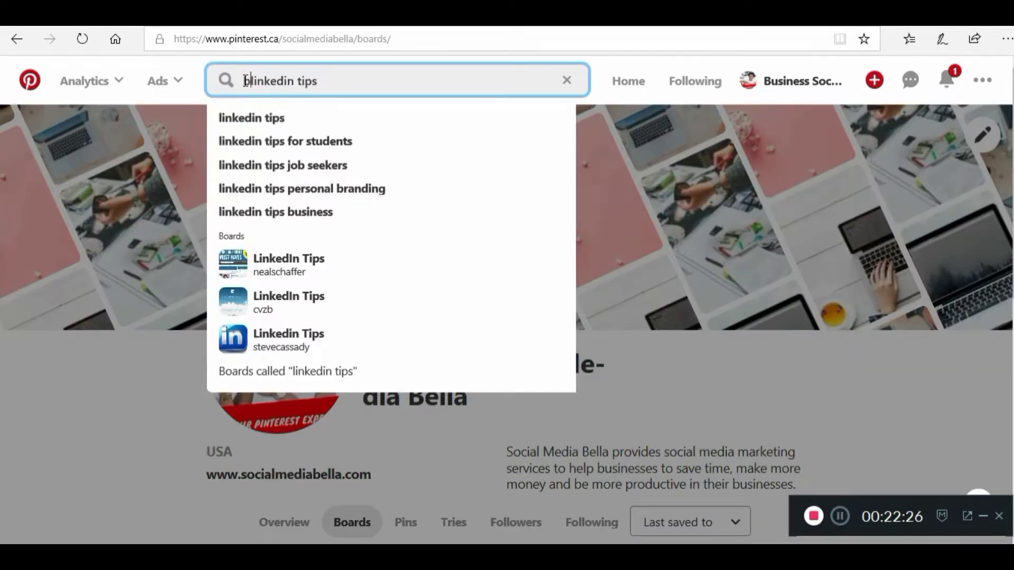
{"action": "type", "text": "ss"}
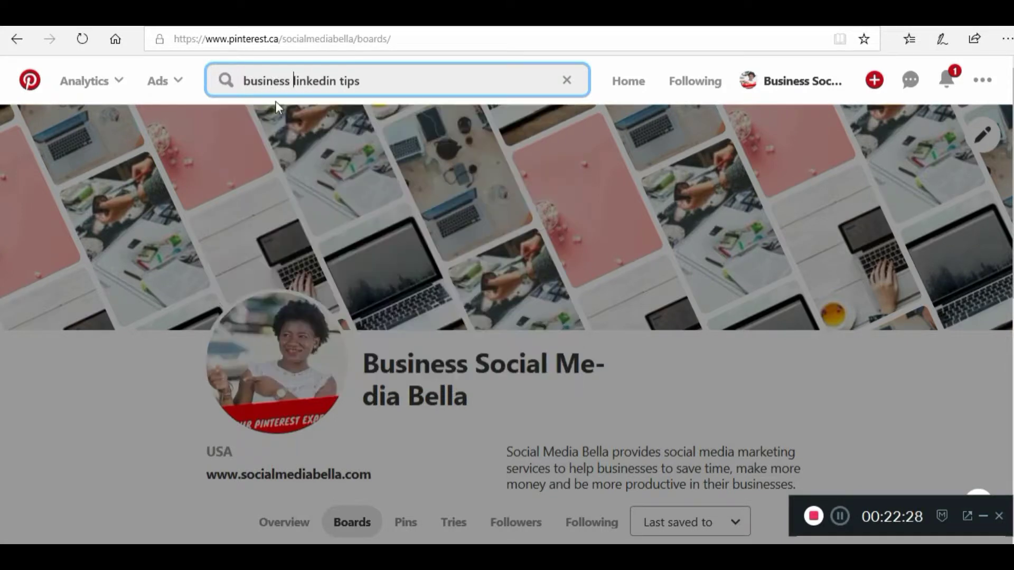
Look up suggestions for "linkedin for", search the suggested keyword "linkedin for business", and browse the resulting pins.
{"action": "left_click_drag", "start_coordinate": [381, 80], "coordinate": [248, 68]}
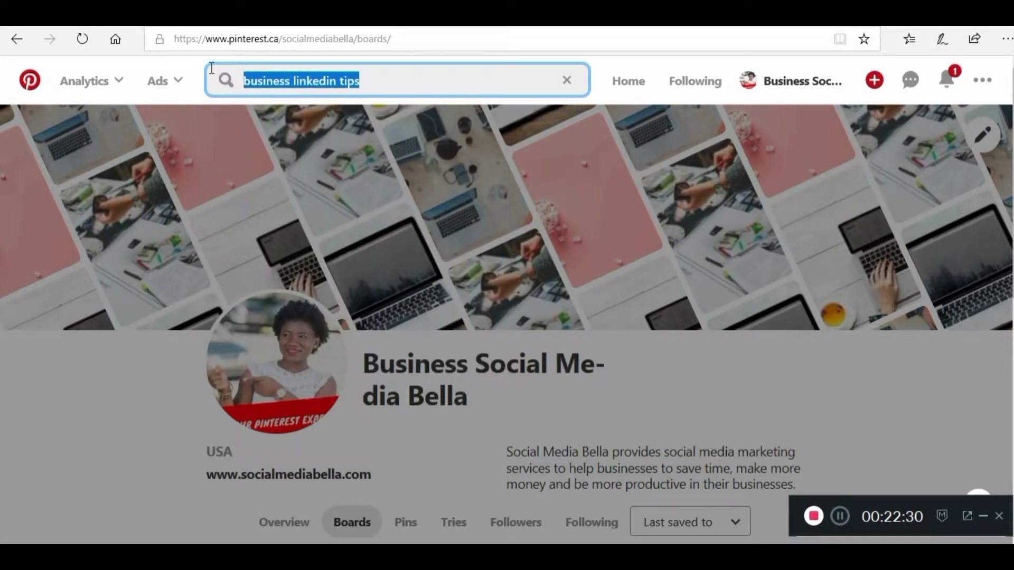
{"action": "type", "text": "linkedin"}
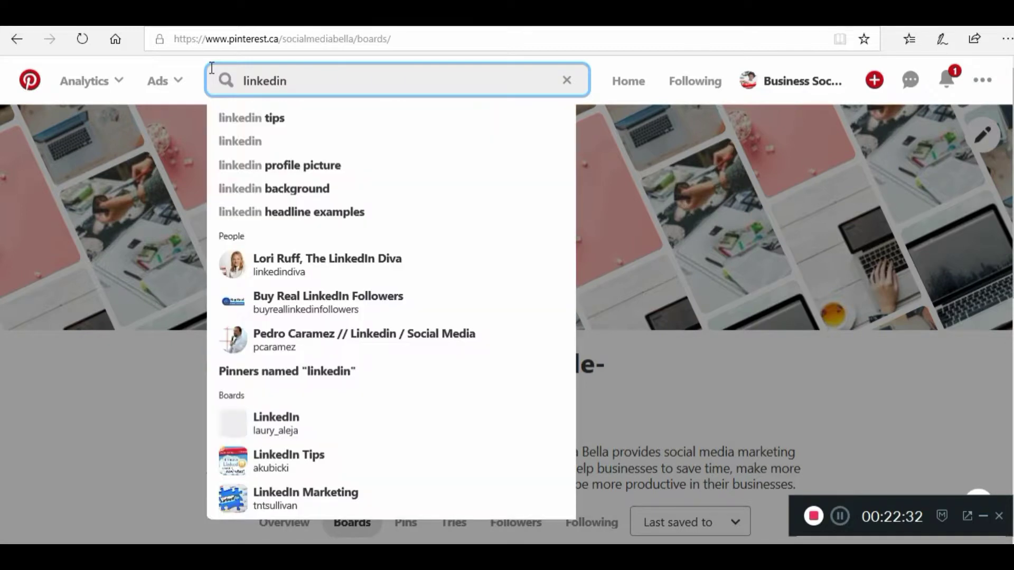
{"action": "type", "text": " for"}
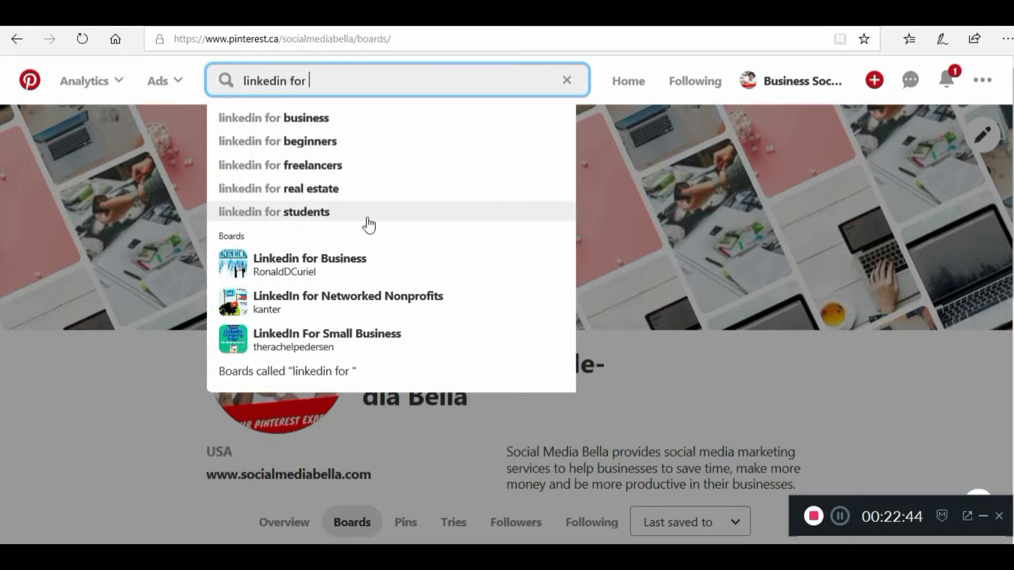
{"action": "left_click", "coordinate": [294, 122]}
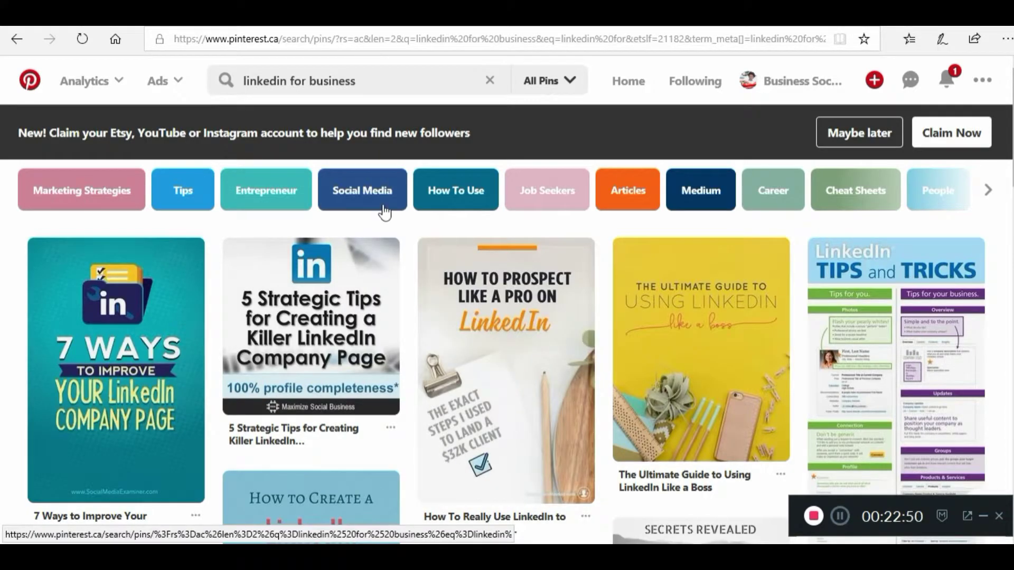
{"action": "scroll", "coordinate": [892, 305], "scroll_direction": "down", "scroll_amount": 15}
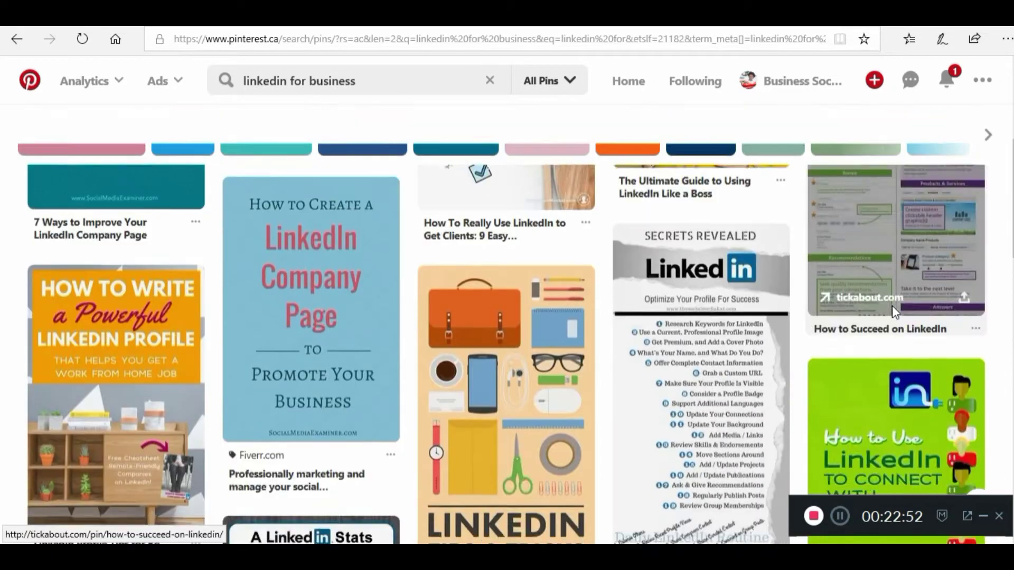
{"action": "scroll", "coordinate": [893, 316], "scroll_direction": "down", "scroll_amount": 1}
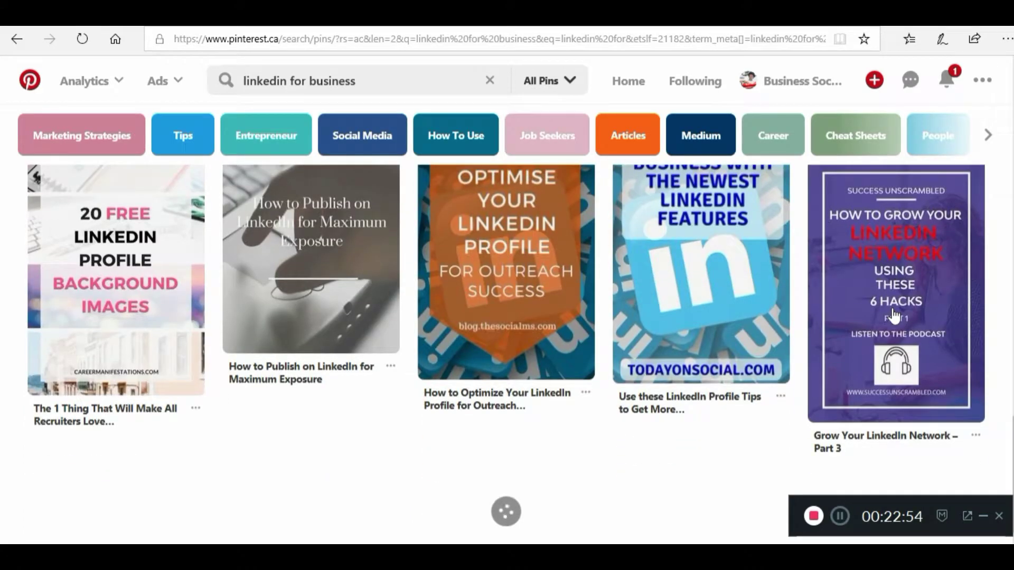
{"action": "scroll", "coordinate": [894, 315], "scroll_direction": "down", "scroll_amount": 9}
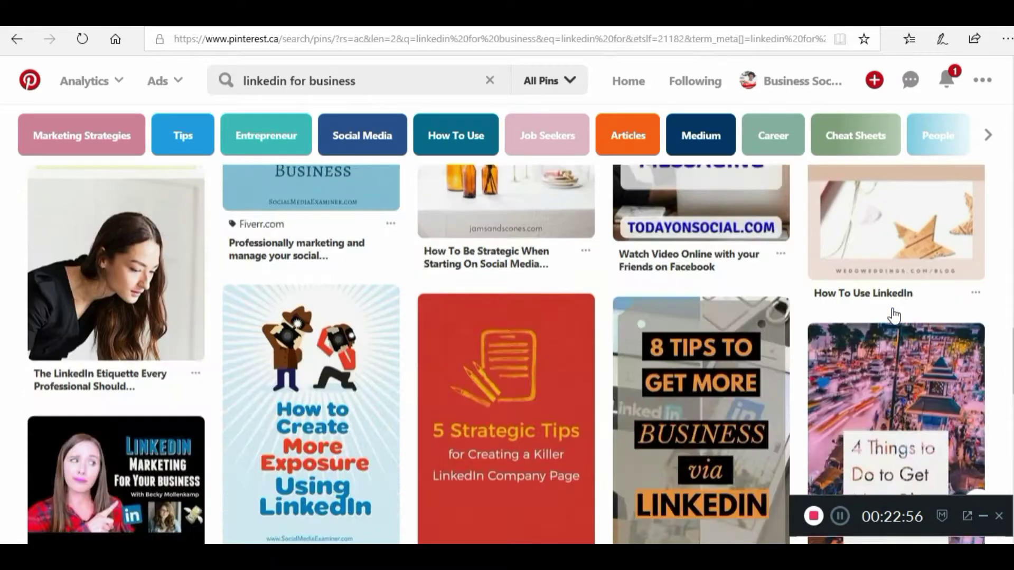
Browse further through the pins found for "linkedin for business" to judge how relevant they are.
{"action": "scroll", "coordinate": [894, 316], "scroll_direction": "down", "scroll_amount": 17}
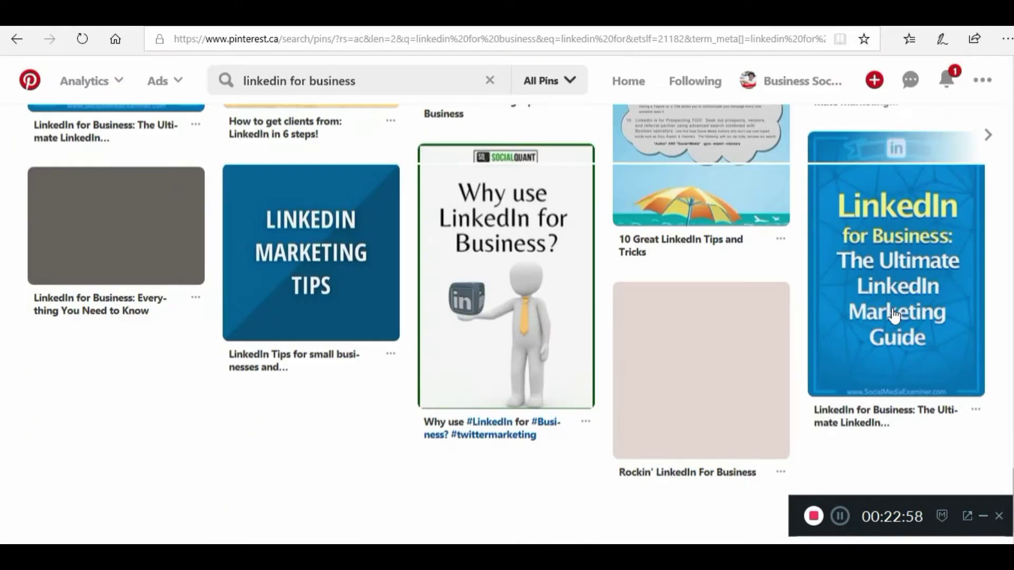
{"action": "scroll", "coordinate": [894, 316], "scroll_direction": "down", "scroll_amount": 10}
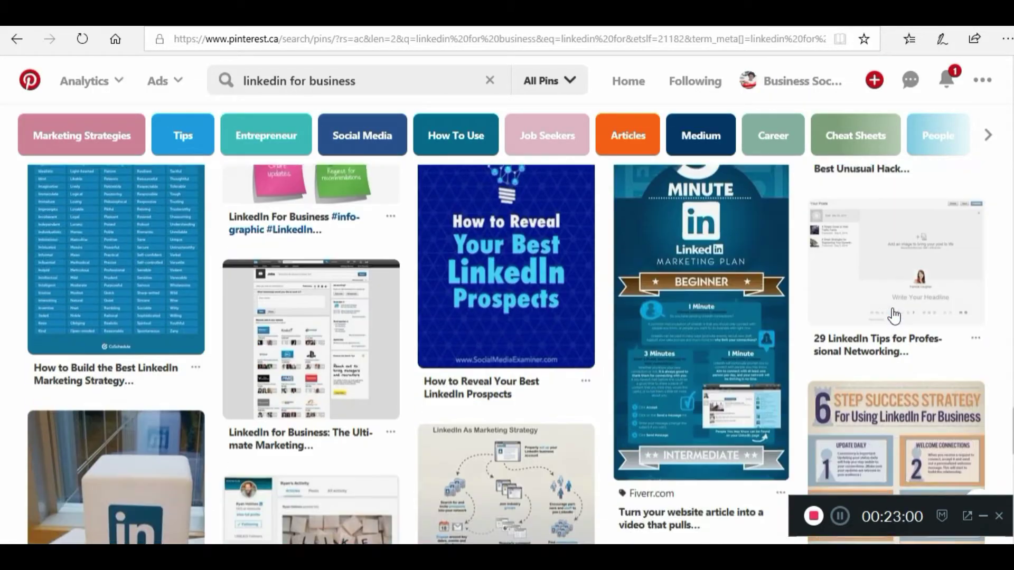
{"action": "scroll", "coordinate": [894, 315], "scroll_direction": "down", "scroll_amount": 6}
{"action": "scroll", "coordinate": [894, 315], "scroll_direction": "down", "scroll_amount": 5}
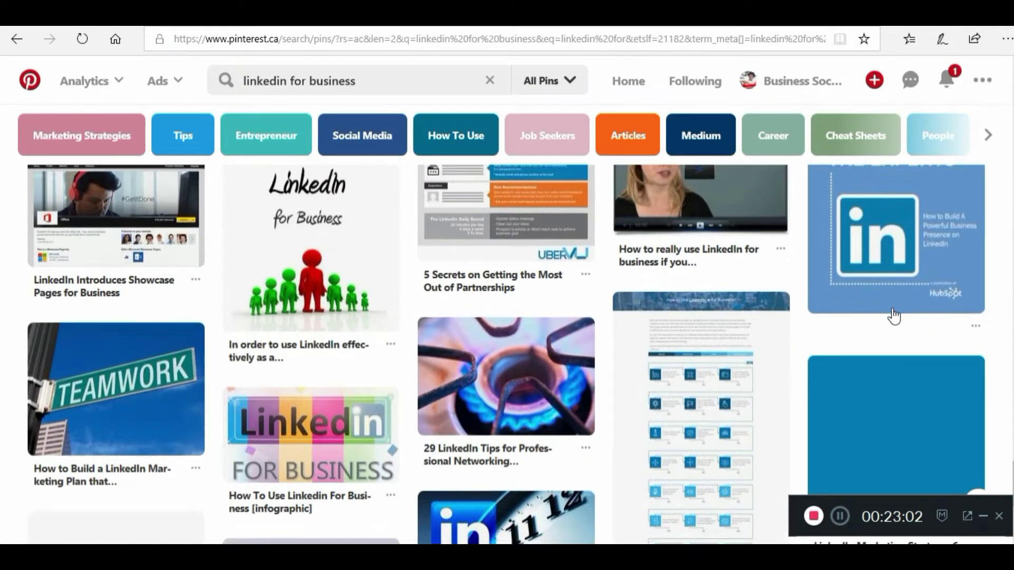
{"action": "scroll", "coordinate": [893, 316], "scroll_direction": "up", "scroll_amount": 15}
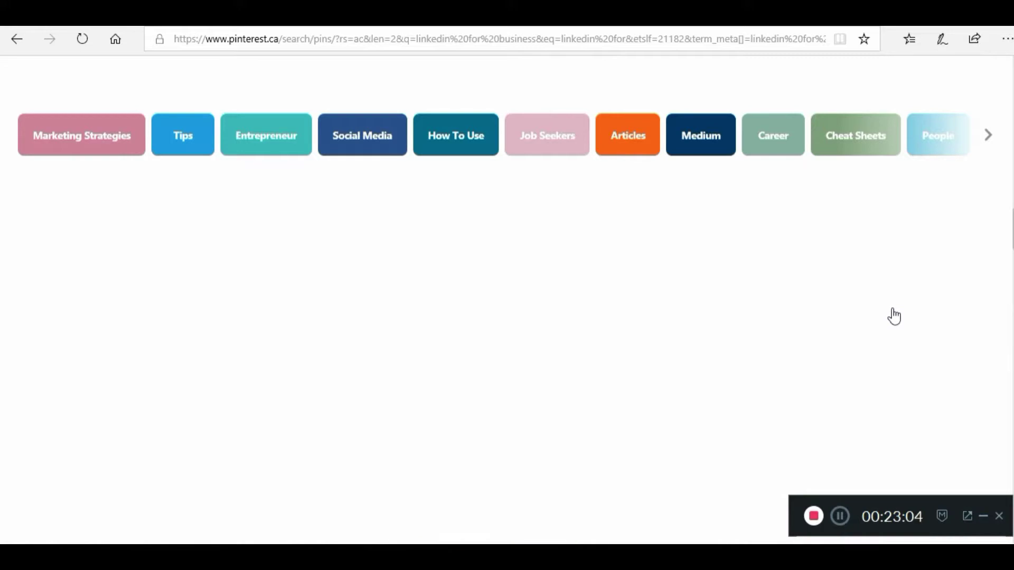
{"action": "scroll", "coordinate": [738, 328], "scroll_direction": "down", "scroll_amount": 7}
{"action": "scroll", "coordinate": [738, 328], "scroll_direction": "down", "scroll_amount": 10}
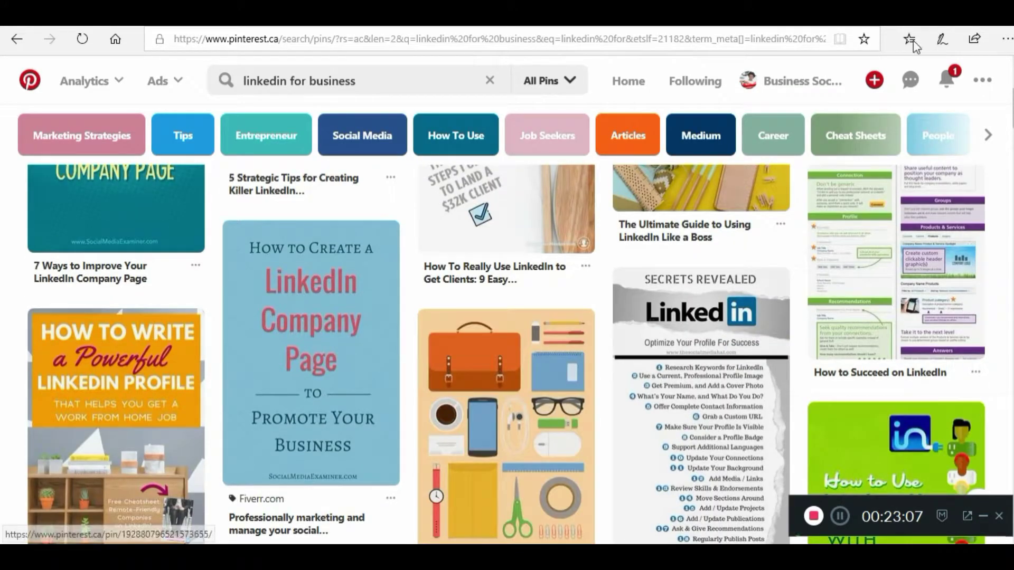
Go back to the business profile's boards and create a new board named "LinkedIn For Business Tips".
{"action": "left_click", "coordinate": [805, 83]}
{"action": "scroll", "coordinate": [240, 388], "scroll_direction": "down", "scroll_amount": 5}
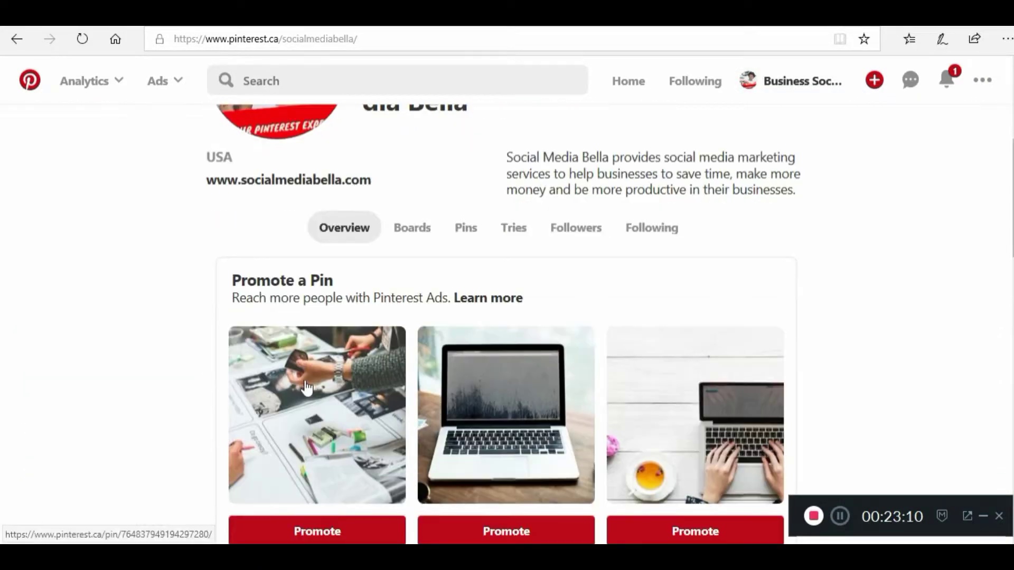
{"action": "left_click", "coordinate": [410, 235]}
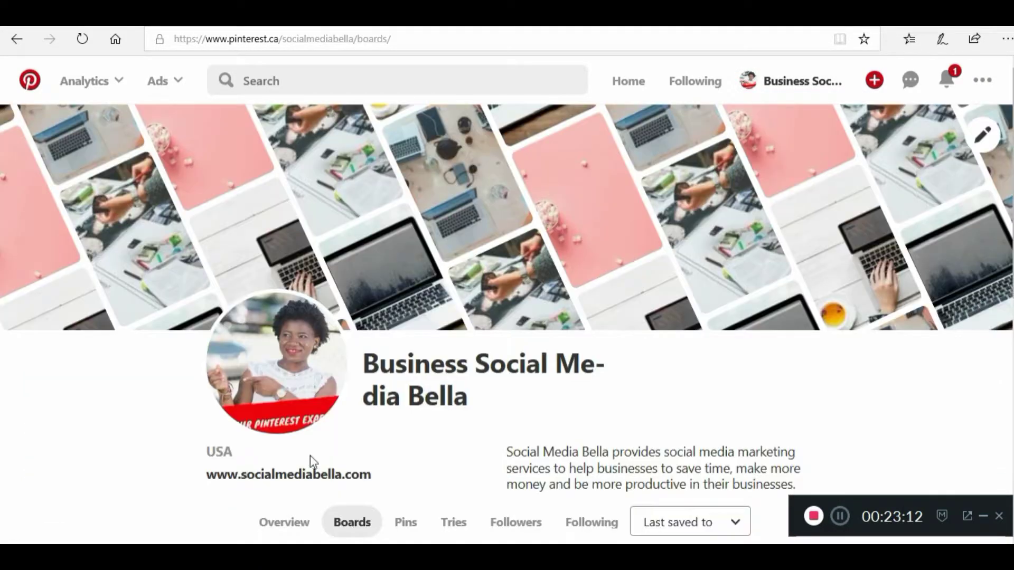
{"action": "scroll", "coordinate": [309, 455], "scroll_direction": "down", "scroll_amount": 6}
{"action": "left_click", "coordinate": [167, 323]}
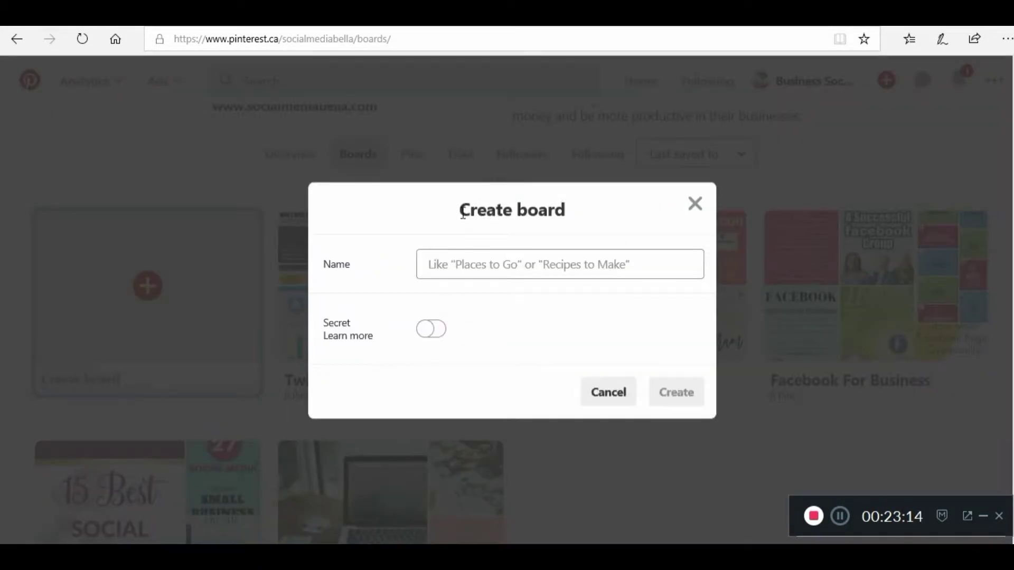
{"action": "left_click", "coordinate": [468, 271]}
{"action": "type", "text": "LinkedIn For Business Tips"}
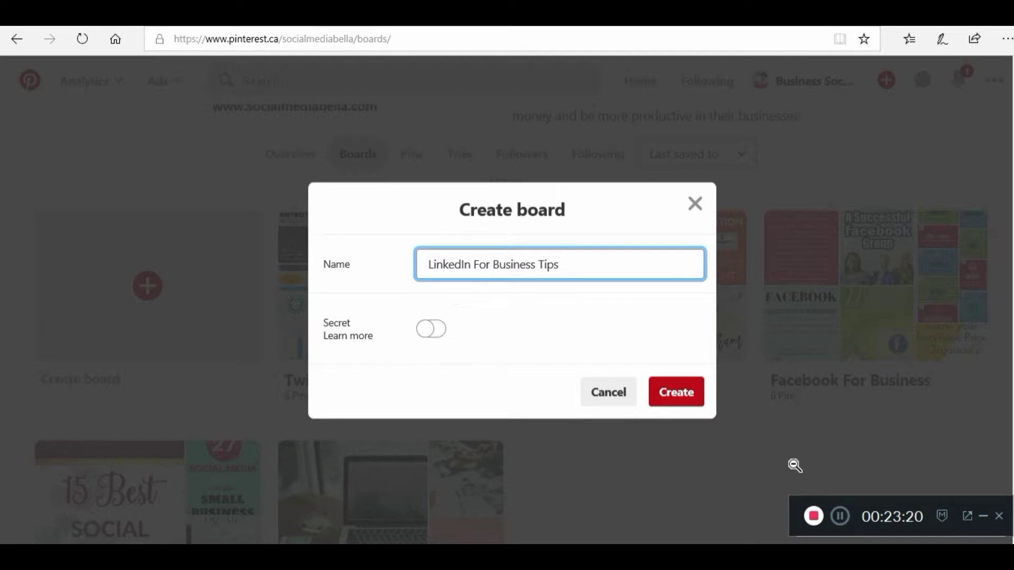
{"action": "left_click", "coordinate": [687, 402]}
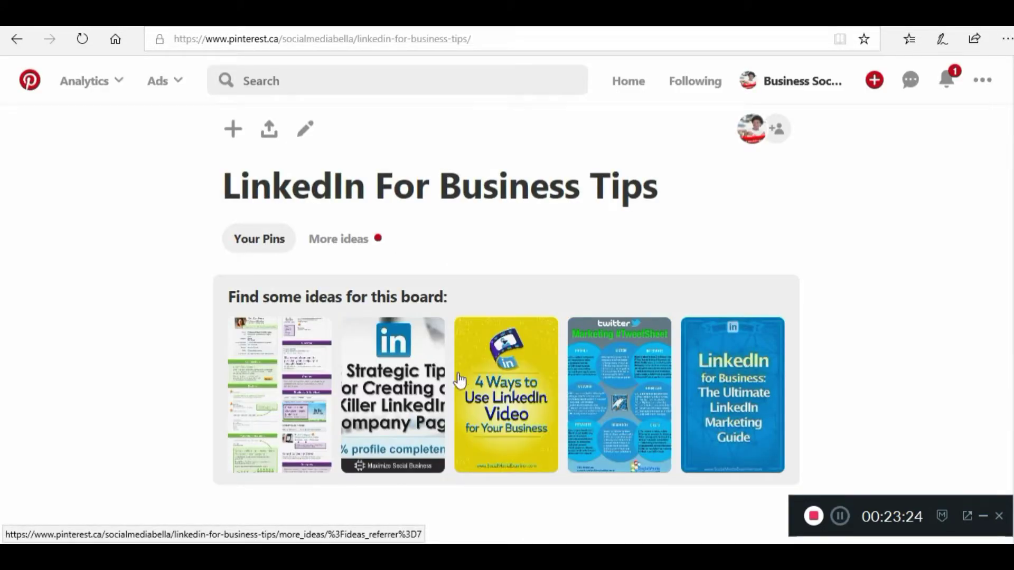
From the board's suggested ideas, save the LinkedIn Tips and Tricks, 4 Ways to Use LinkedIn Video, and Ultimate LinkedIn Marketing Guide pins.
{"action": "left_click", "coordinate": [428, 376]}
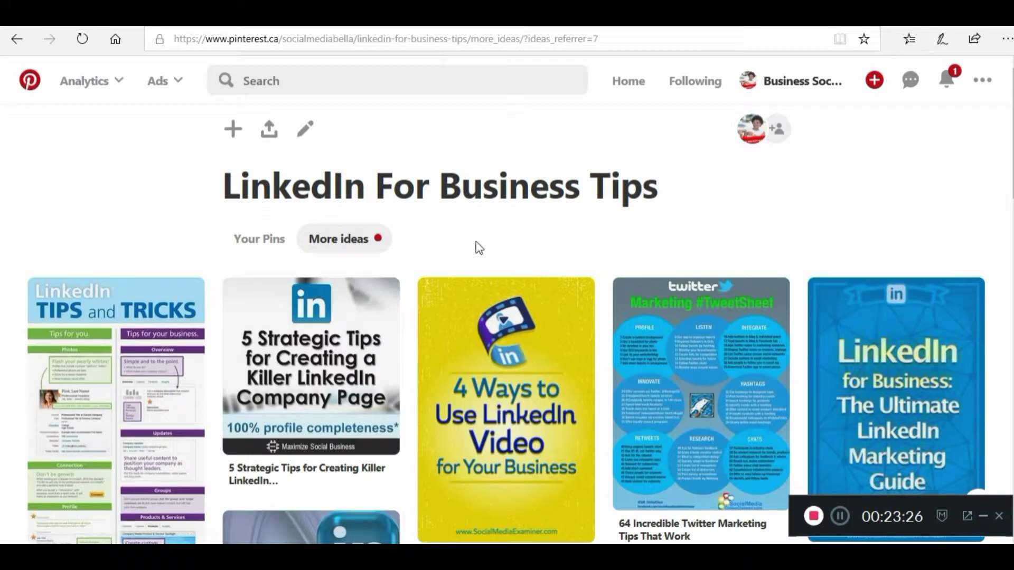
{"action": "mouse_move", "coordinate": [370, 309]}
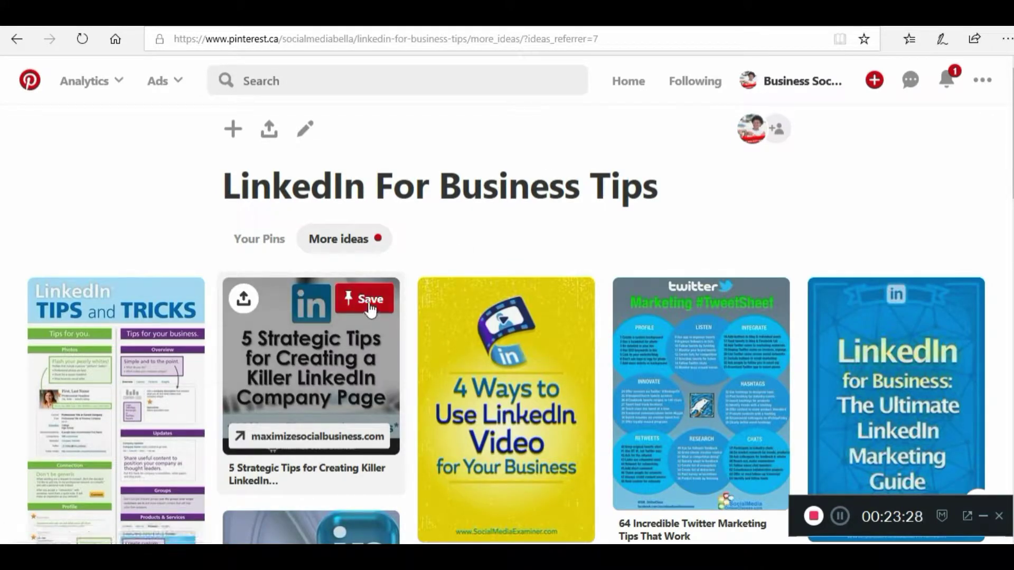
{"action": "left_click", "coordinate": [171, 297]}
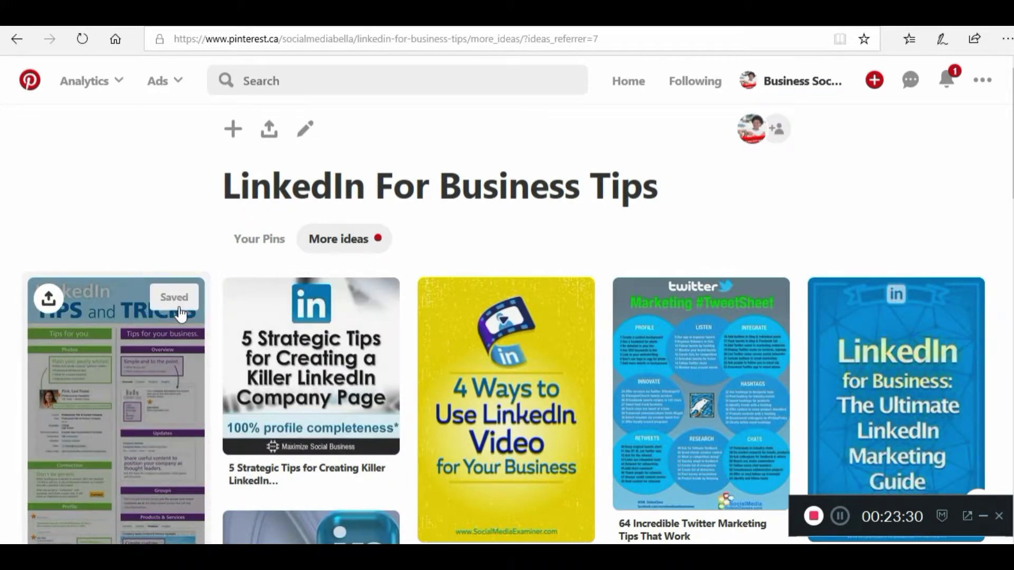
{"action": "left_click", "coordinate": [576, 297]}
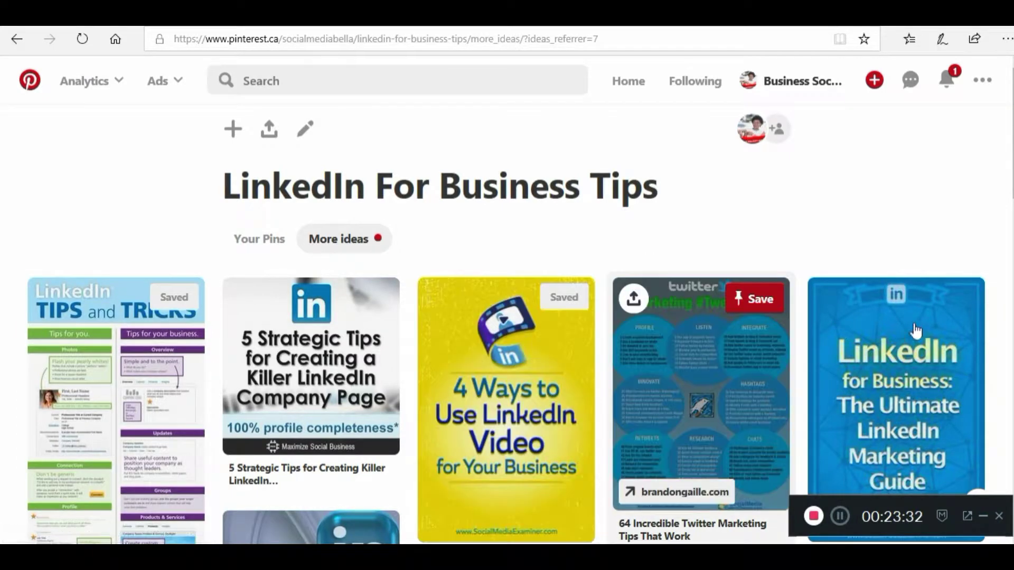
{"action": "scroll", "coordinate": [957, 314], "scroll_direction": "down", "scroll_amount": 1}
{"action": "left_click", "coordinate": [946, 244]}
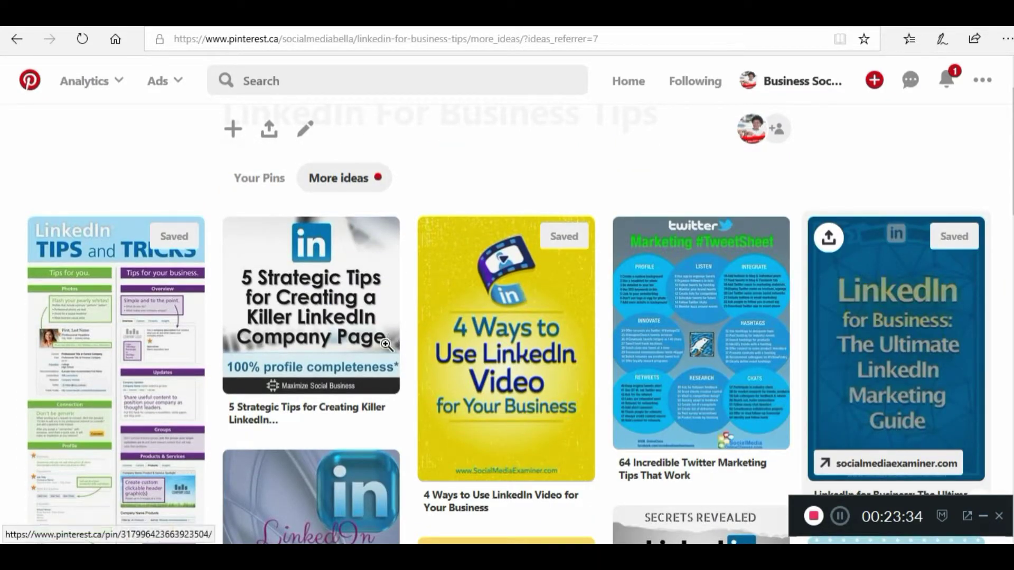
Find and save the "LinkedIn Best Practices for Business in 2018" and "8 Tips and Tricks for LinkedIn Power Users" pins to the board.
{"action": "scroll", "coordinate": [384, 357], "scroll_direction": "down", "scroll_amount": 4}
{"action": "scroll", "coordinate": [384, 357], "scroll_direction": "down", "scroll_amount": 4}
{"action": "scroll", "coordinate": [399, 351], "scroll_direction": "up", "scroll_amount": 3}
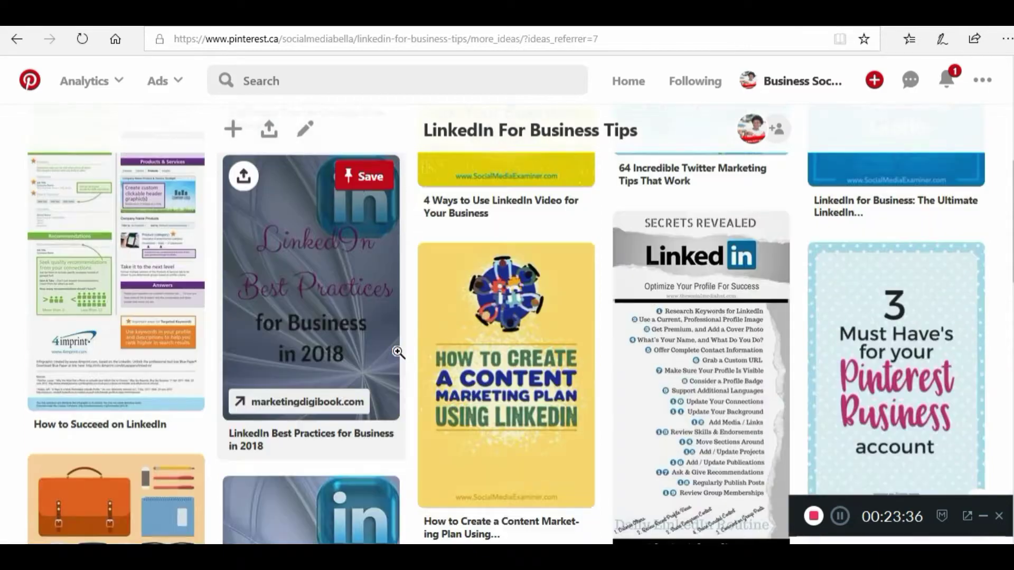
{"action": "scroll", "coordinate": [395, 354], "scroll_direction": "up", "scroll_amount": 7}
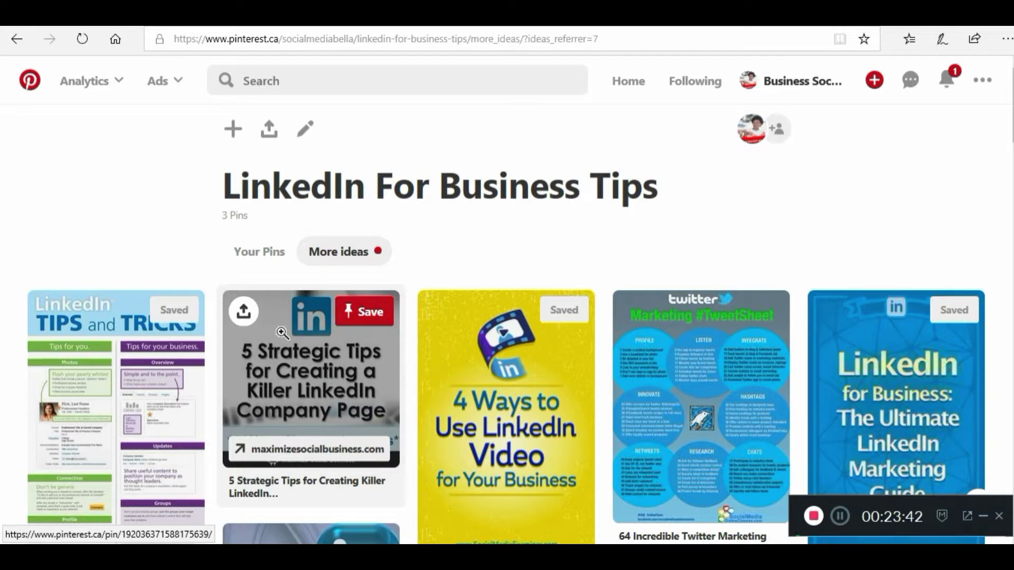
{"action": "scroll", "coordinate": [388, 381], "scroll_direction": "down", "scroll_amount": 10}
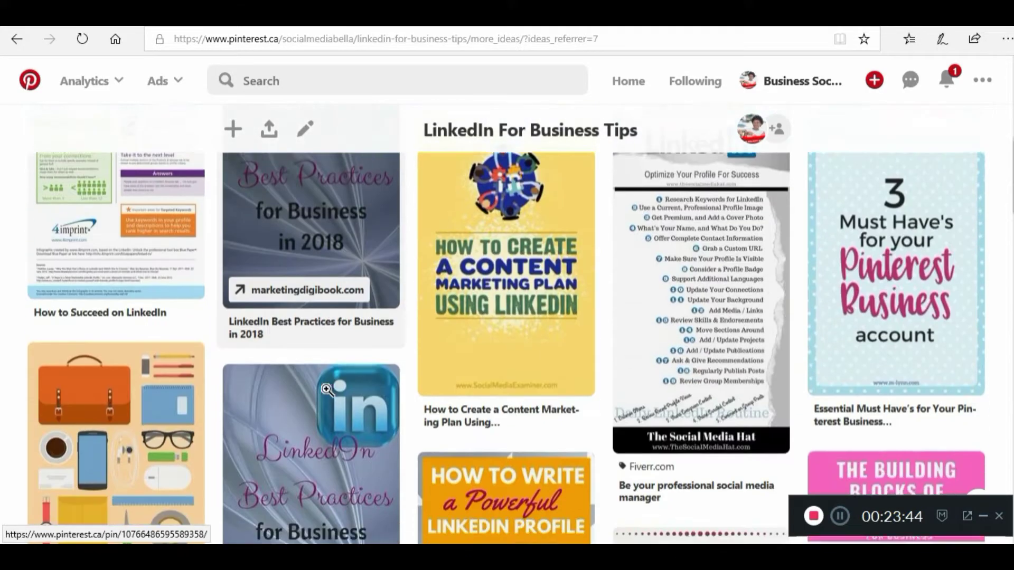
{"action": "scroll", "coordinate": [389, 381], "scroll_direction": "down", "scroll_amount": 4}
{"action": "scroll", "coordinate": [376, 216], "scroll_direction": "up", "scroll_amount": 1}
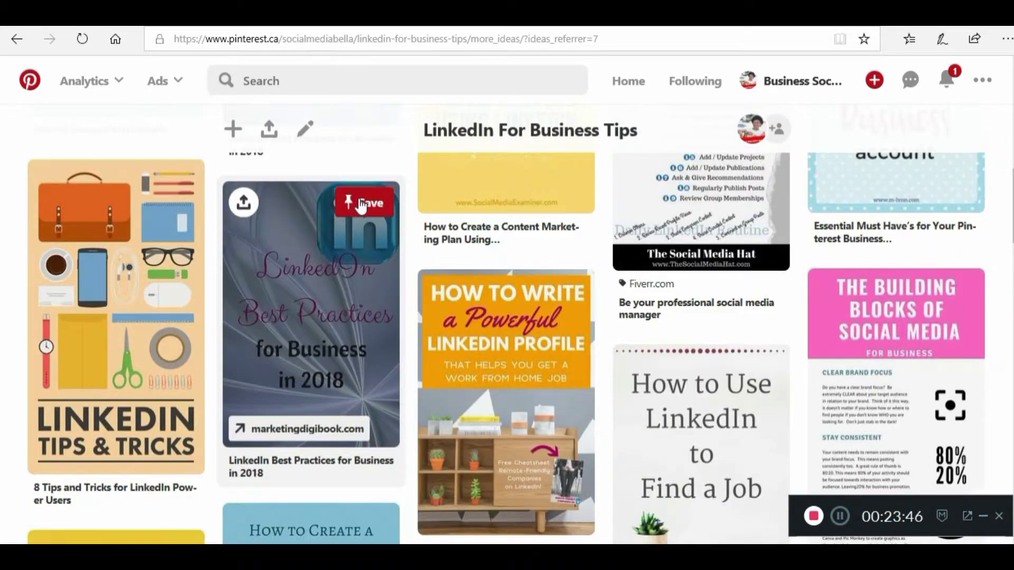
{"action": "left_click", "coordinate": [361, 206]}
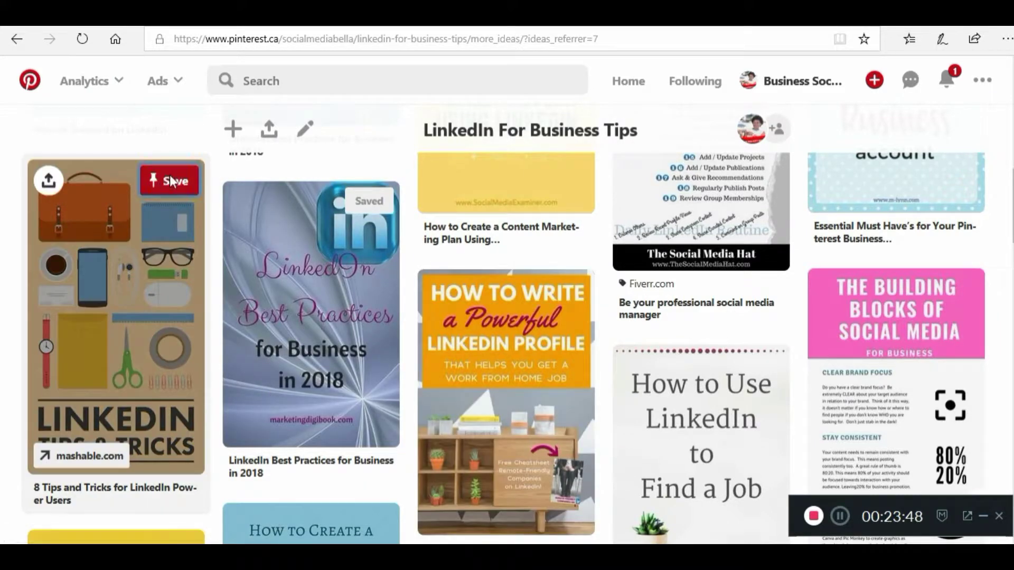
{"action": "left_click", "coordinate": [172, 181]}
Save the suggested pins on prospecting like a pro, landing high-paying clients as a freelance writer, and getting found on LinkedIn.
{"action": "scroll", "coordinate": [999, 320], "scroll_direction": "down", "scroll_amount": 1}
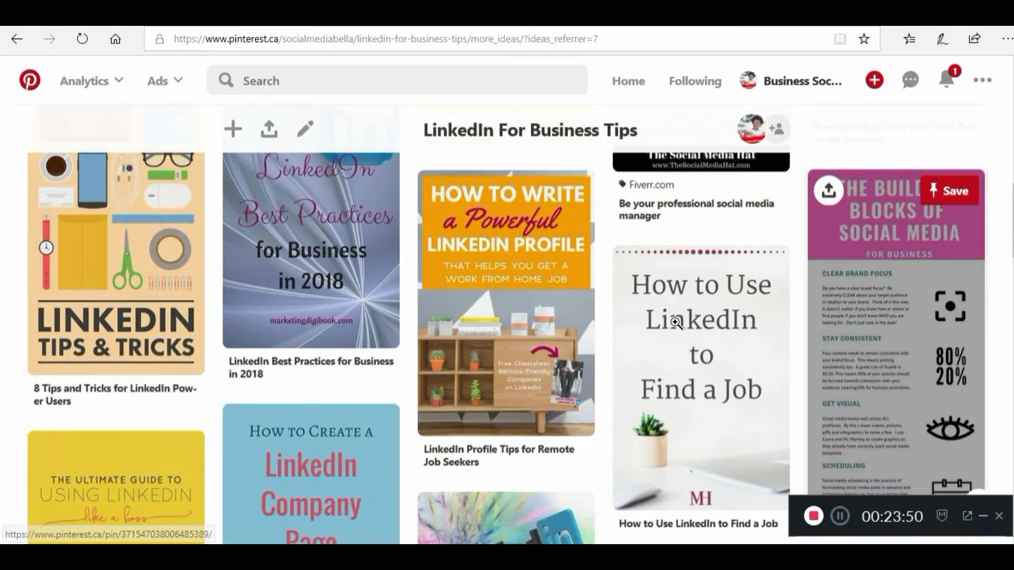
{"action": "scroll", "coordinate": [510, 372], "scroll_direction": "down", "scroll_amount": 7}
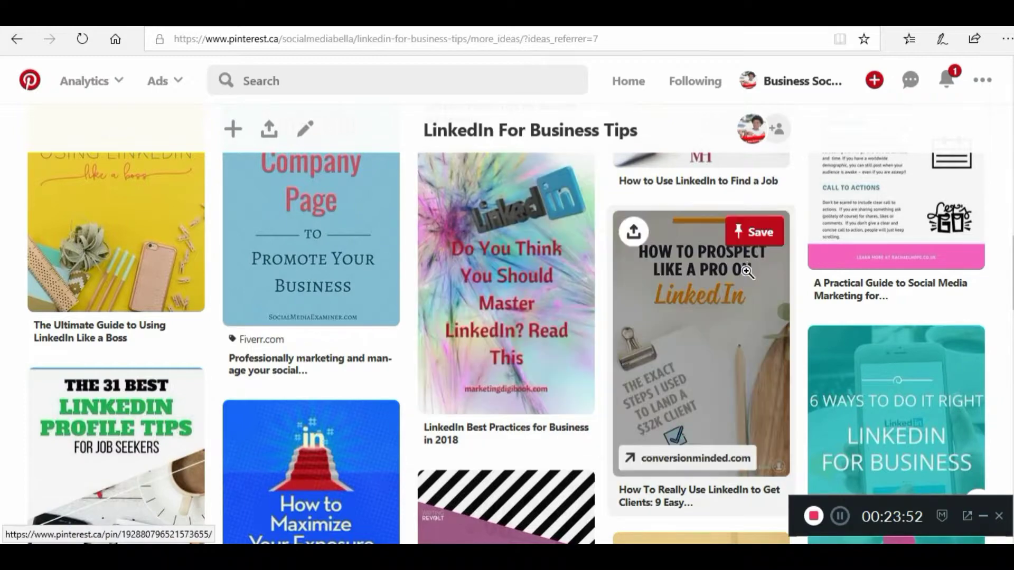
{"action": "left_click", "coordinate": [771, 241]}
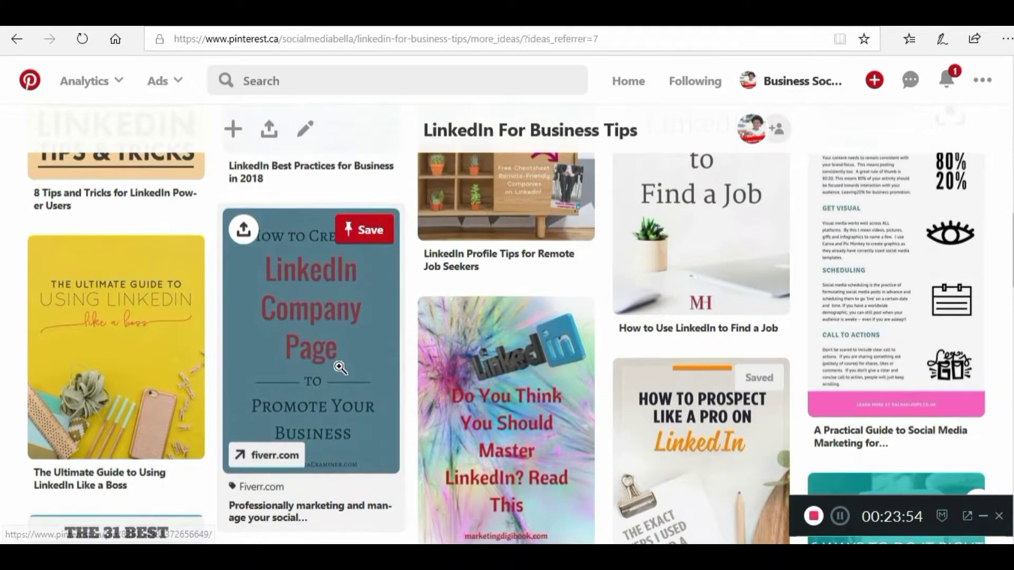
{"action": "scroll", "coordinate": [338, 417], "scroll_direction": "down", "scroll_amount": 3}
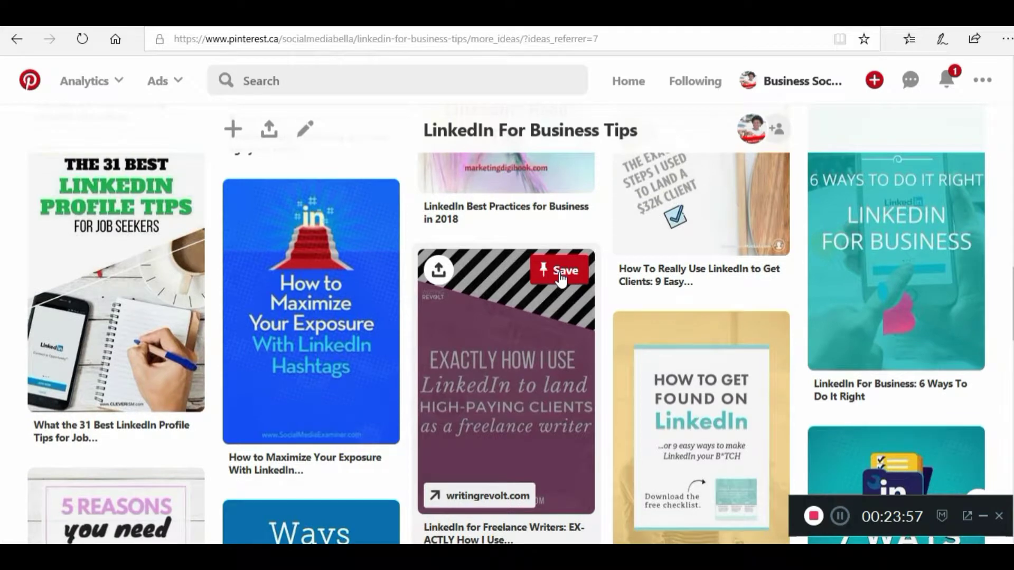
{"action": "left_click", "coordinate": [561, 272]}
{"action": "scroll", "coordinate": [729, 285], "scroll_direction": "down", "scroll_amount": 2}
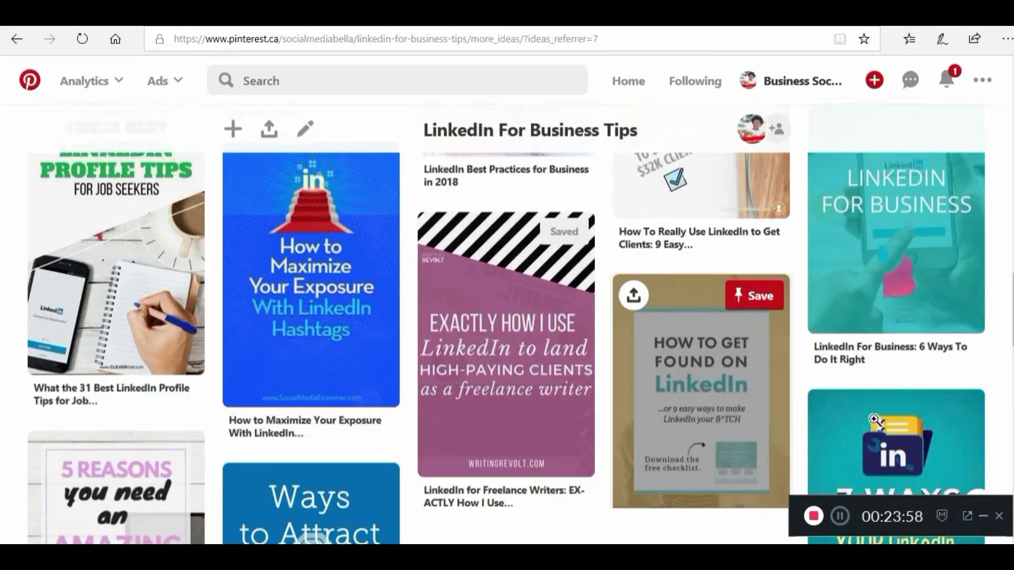
{"action": "left_click", "coordinate": [750, 262]}
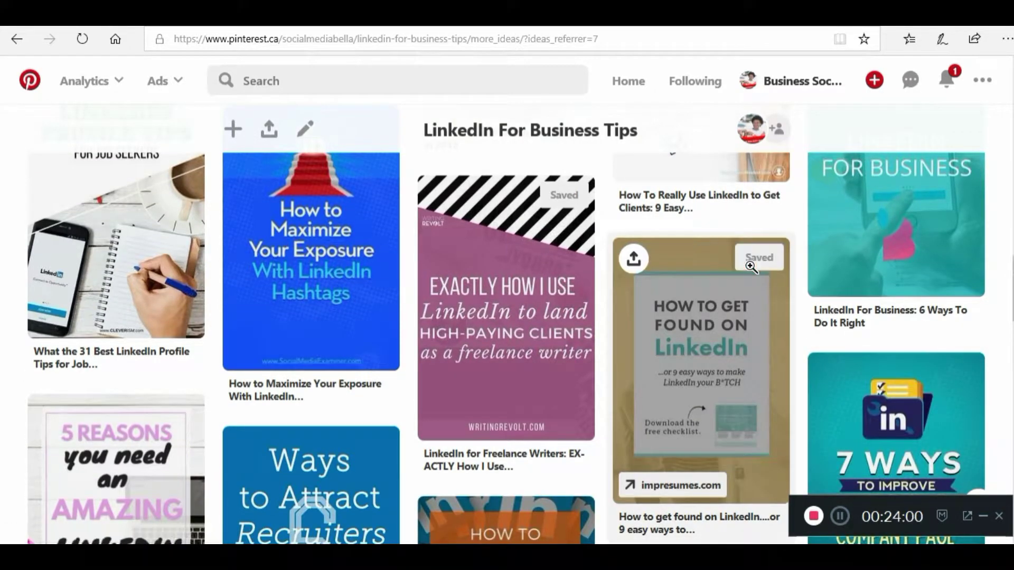
Return to the business profile and display its list of boards.
{"action": "left_click", "coordinate": [793, 82]}
{"action": "scroll", "coordinate": [540, 337], "scroll_direction": "down", "scroll_amount": 7}
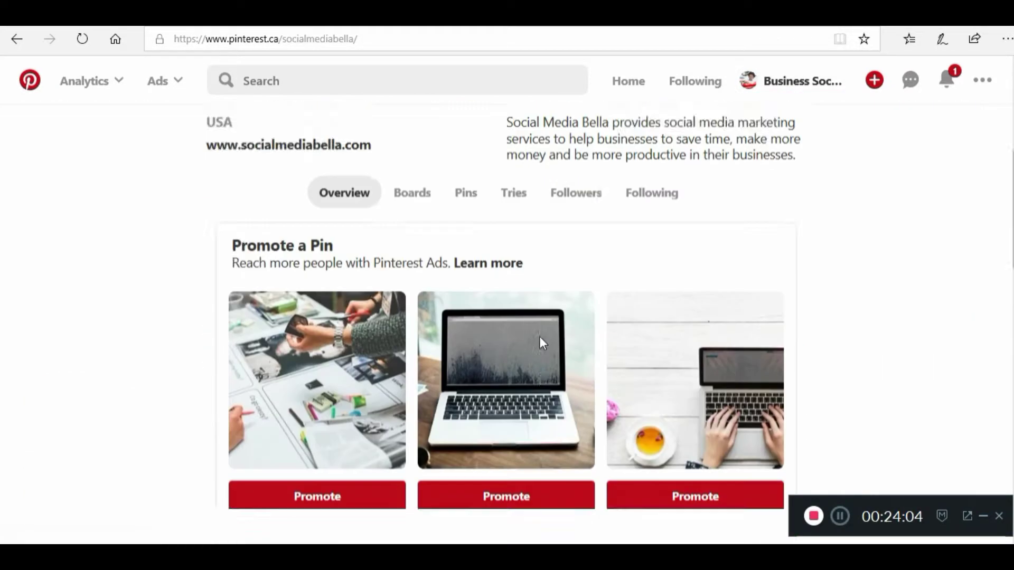
{"action": "scroll", "coordinate": [540, 337], "scroll_direction": "up", "scroll_amount": 4}
{"action": "left_click", "coordinate": [414, 375]}
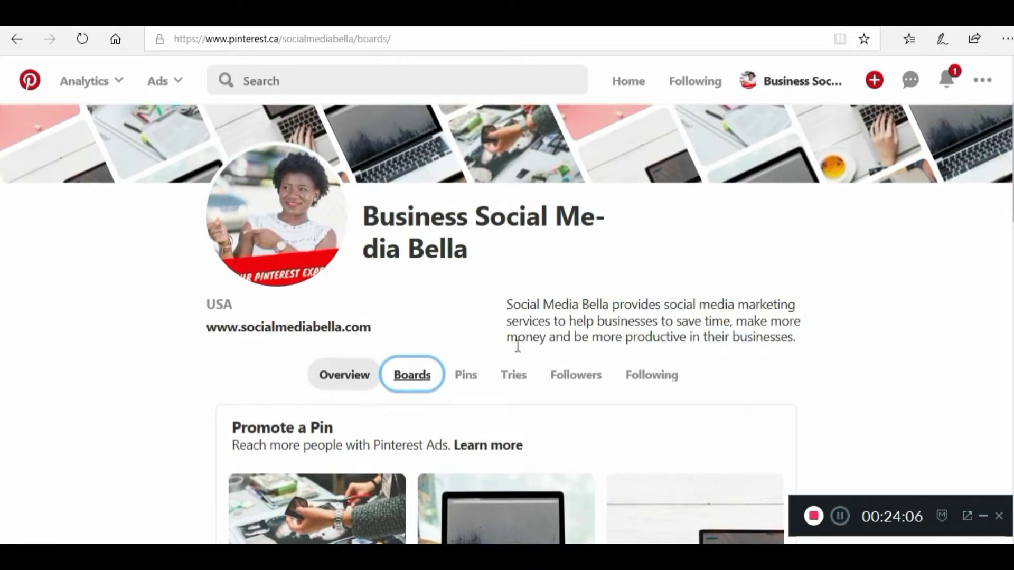
{"action": "scroll", "coordinate": [716, 316], "scroll_direction": "down", "scroll_amount": 10}
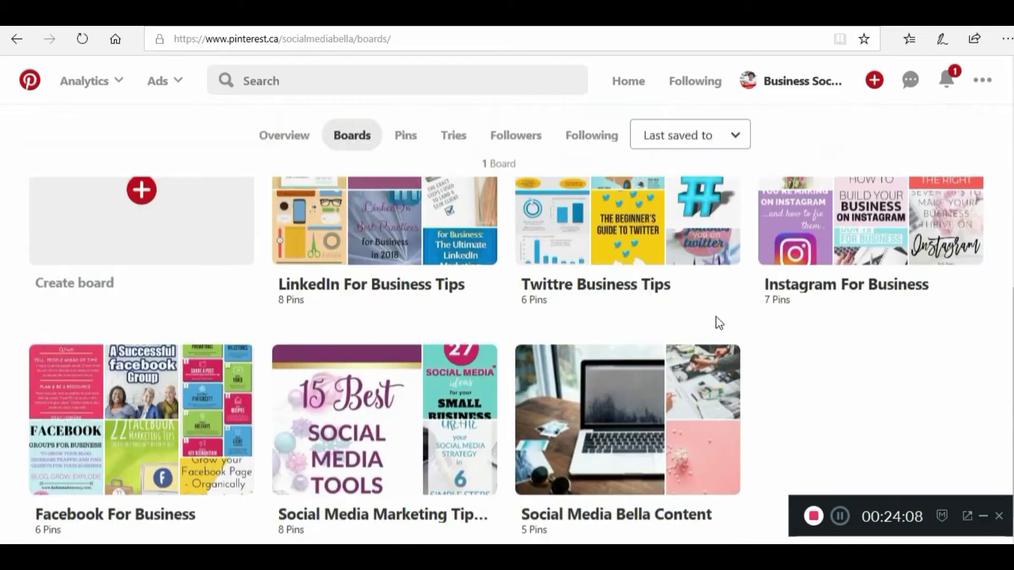
Correct the misspelled Twitter board's name to "Twitter Business Tips" and save the change.
{"action": "scroll", "coordinate": [720, 323], "scroll_direction": "down", "scroll_amount": 1}
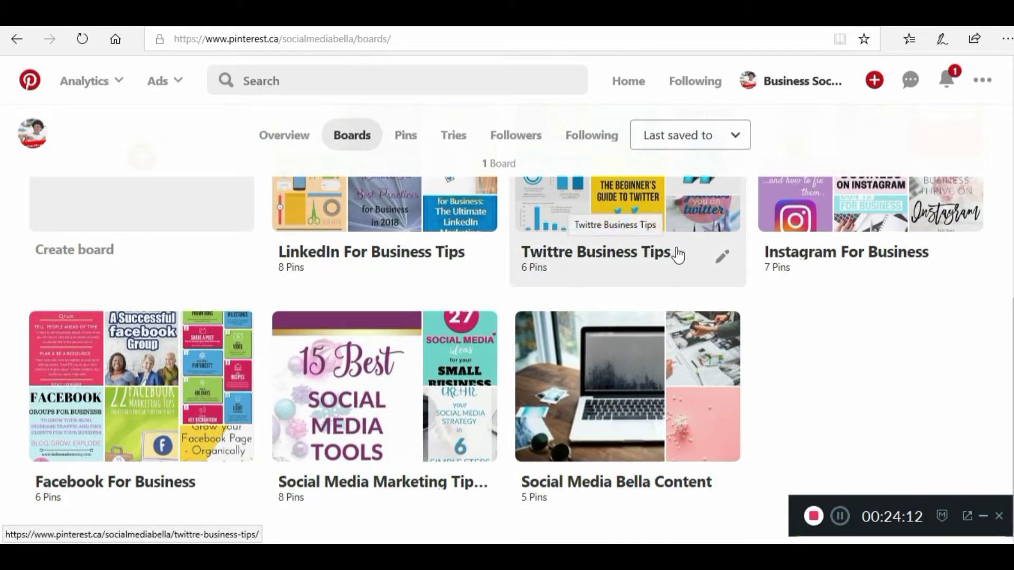
{"action": "left_click", "coordinate": [723, 257]}
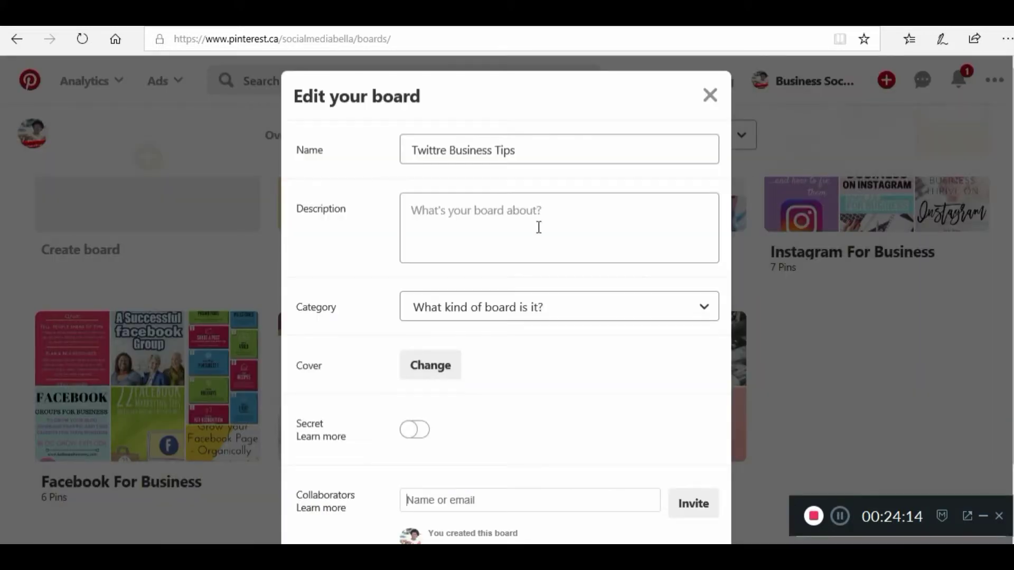
{"action": "left_click", "coordinate": [444, 149]}
{"action": "key", "text": "BackSpace"}
{"action": "type", "text": "r"}
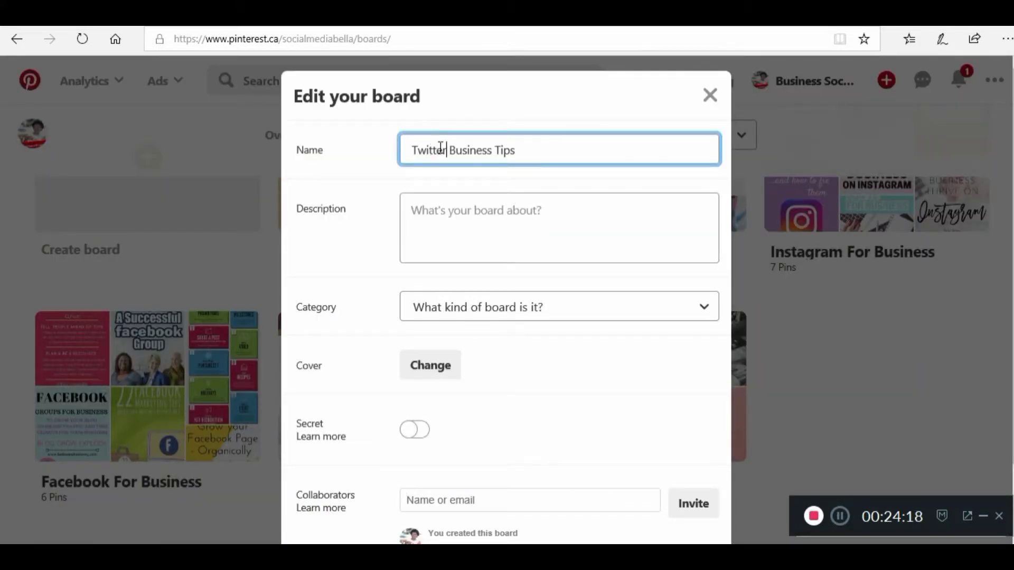
{"action": "scroll", "coordinate": [548, 233], "scroll_direction": "down", "scroll_amount": 2}
{"action": "left_click", "coordinate": [695, 529]}
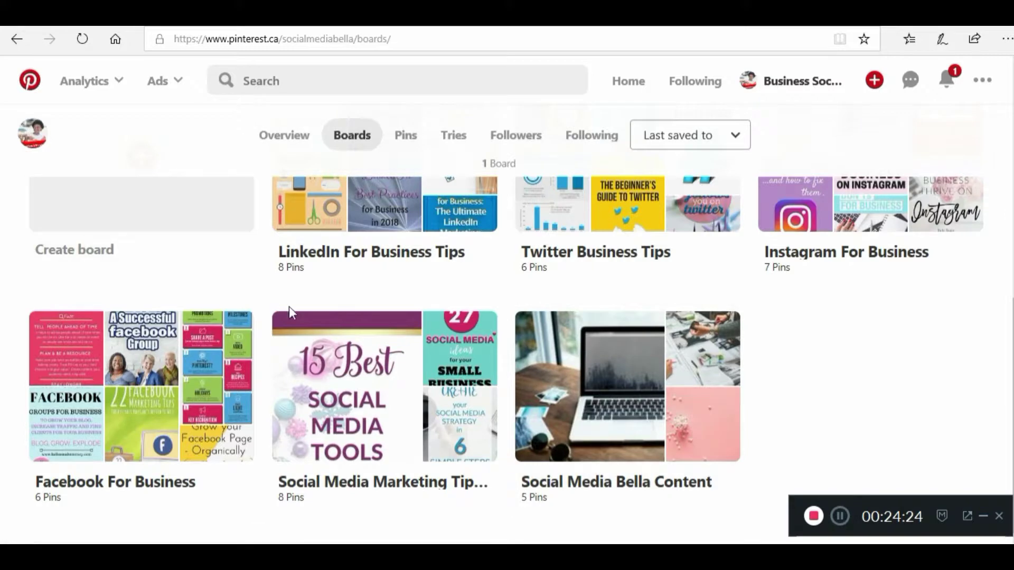
{"action": "scroll", "coordinate": [290, 307], "scroll_direction": "up", "scroll_amount": 3}
{"action": "scroll", "coordinate": [289, 306], "scroll_direction": "down", "scroll_amount": 1}
{"action": "left_click", "coordinate": [140, 240]}
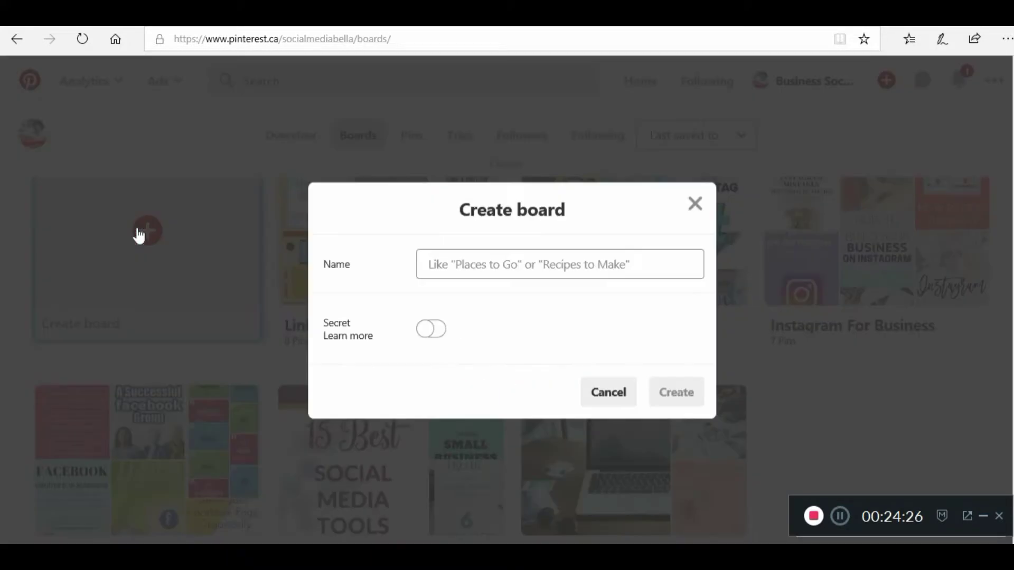
{"action": "left_click", "coordinate": [560, 263]}
{"action": "type", "text": "Pinterest"}
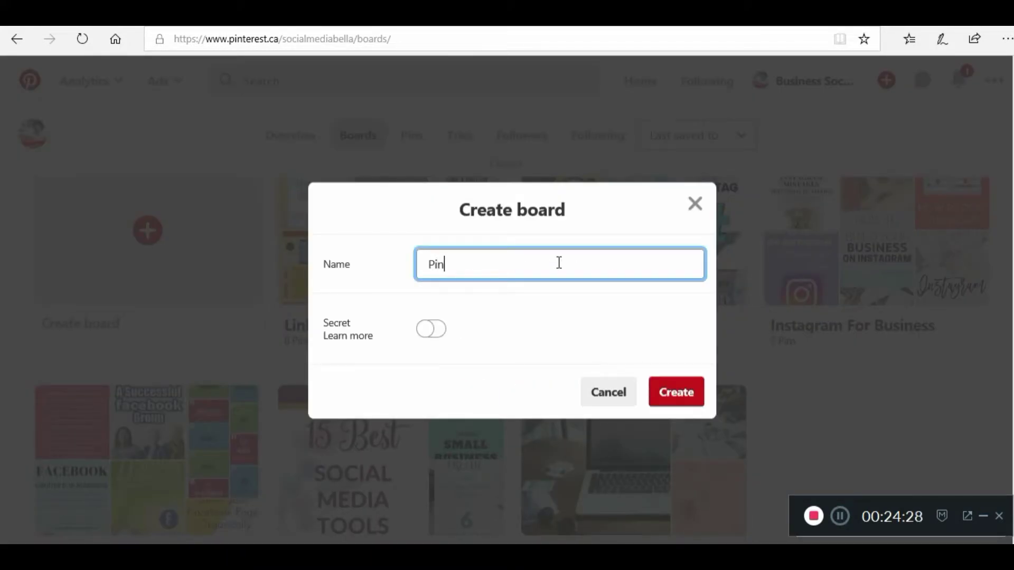
{"action": "left_click", "coordinate": [695, 204]}
Look up Pinterest's keyword suggestions for "pinterest" and "pinterest tips" without leaving the boards list.
{"action": "left_click", "coordinate": [395, 69]}
{"action": "type", "text": "o"}
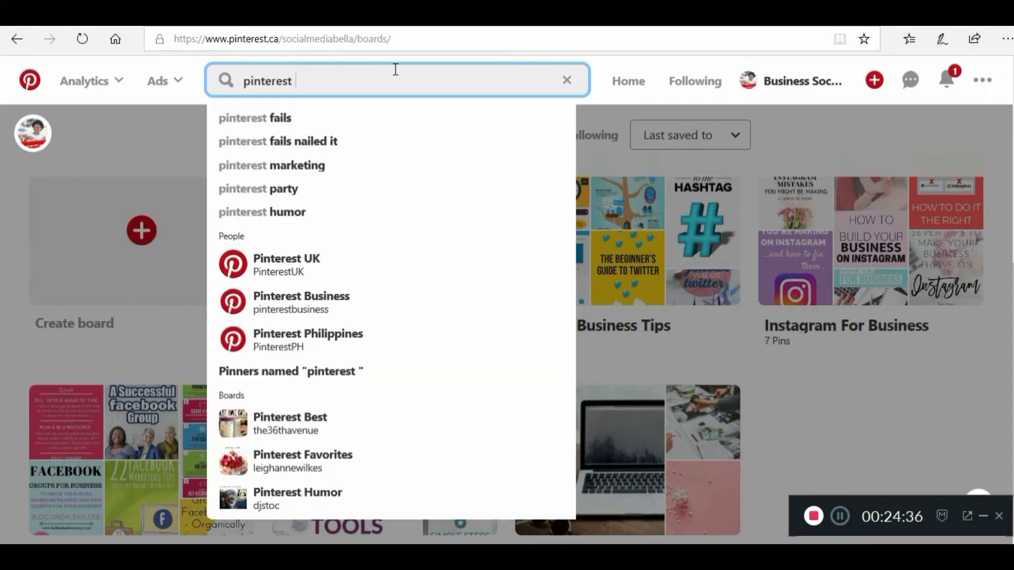
{"action": "type", "text": "tips"}
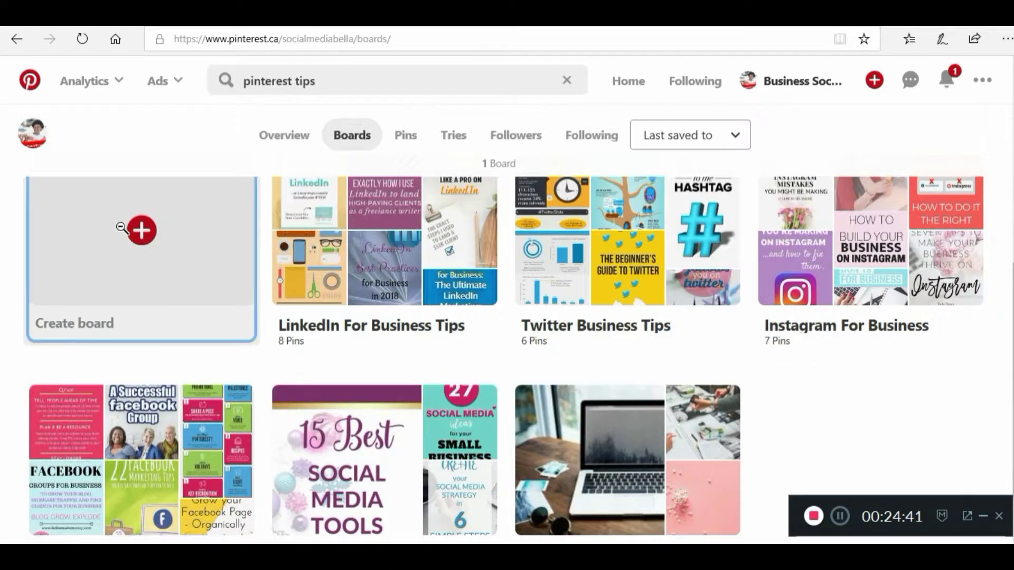
Create a new public board named "Pinterest Tips For Business".
{"action": "left_click", "coordinate": [124, 226]}
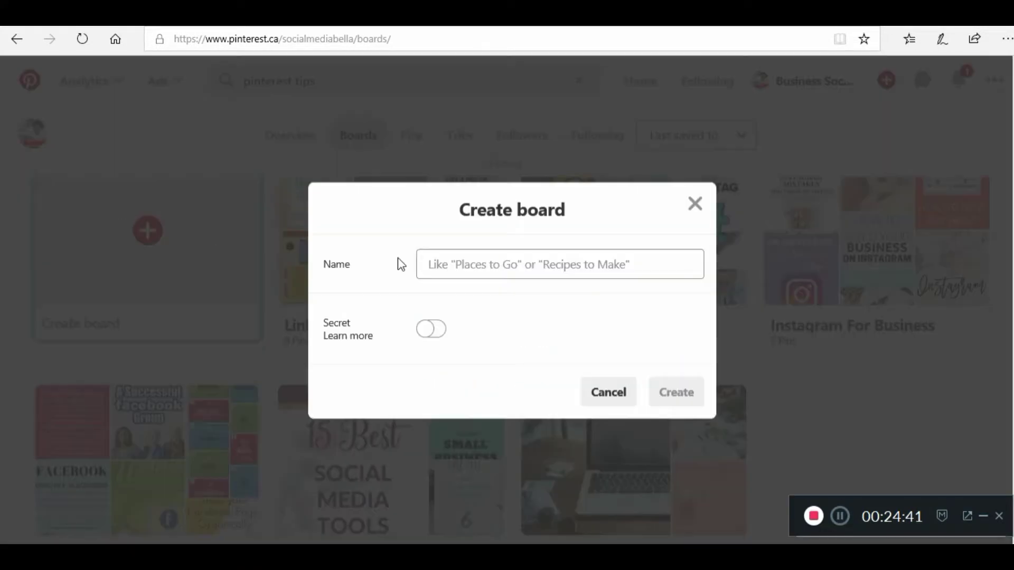
{"action": "left_click", "coordinate": [492, 268]}
{"action": "type", "text": "Pinterest Tips For Business"}
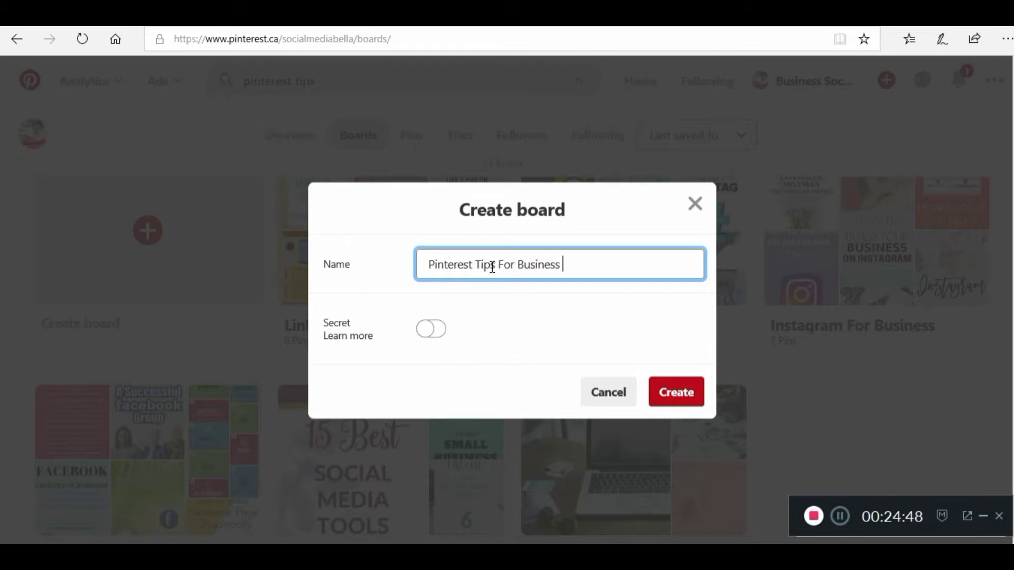
{"action": "left_click", "coordinate": [672, 391]}
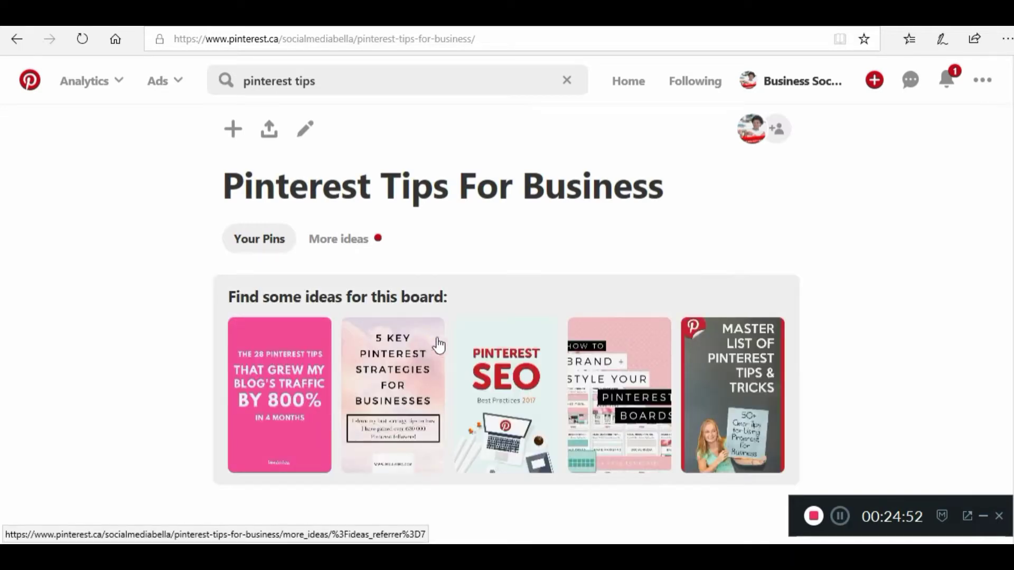
Open the new board's suggested ideas and save the "5 Key Pinterest Strategies for Businesses" and "How To Brand + Style Your Pinterest Boards" pins.
{"action": "left_click", "coordinate": [438, 345]}
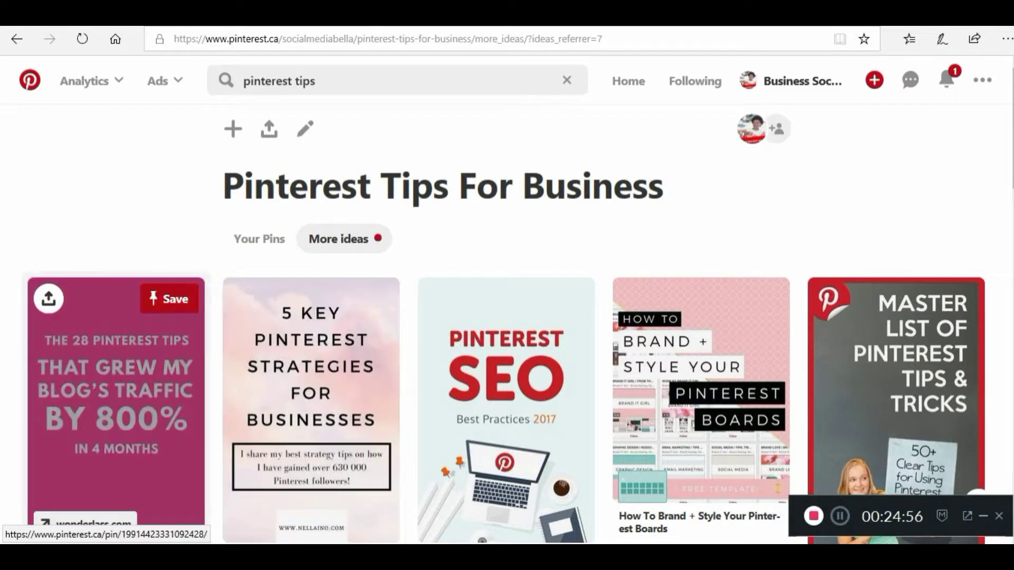
{"action": "left_click", "coordinate": [350, 307]}
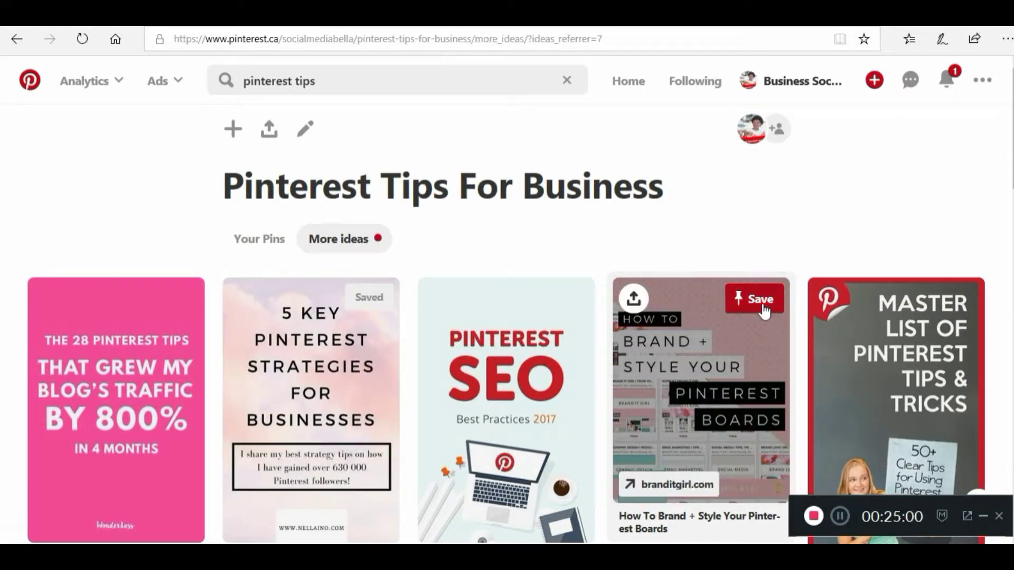
{"action": "left_click", "coordinate": [764, 311]}
Save the suggested pins "How to Use Pinterest for Business" and "Beginners Guide to Using Pinterest for Business" to the board.
{"action": "scroll", "coordinate": [895, 330], "scroll_direction": "down", "scroll_amount": 10}
{"action": "scroll", "coordinate": [899, 334], "scroll_direction": "up", "scroll_amount": 3}
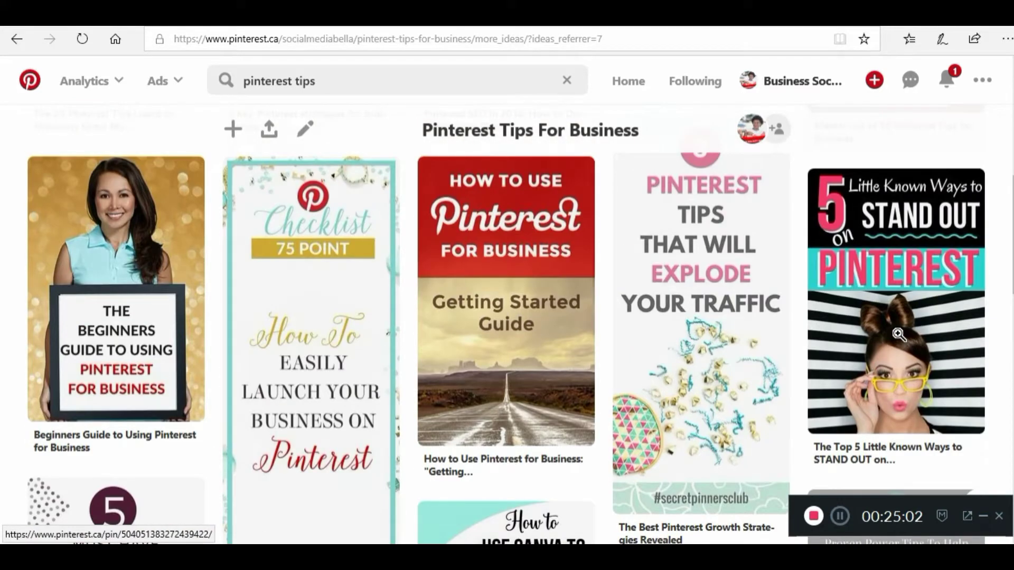
{"action": "mouse_move", "coordinate": [554, 213]}
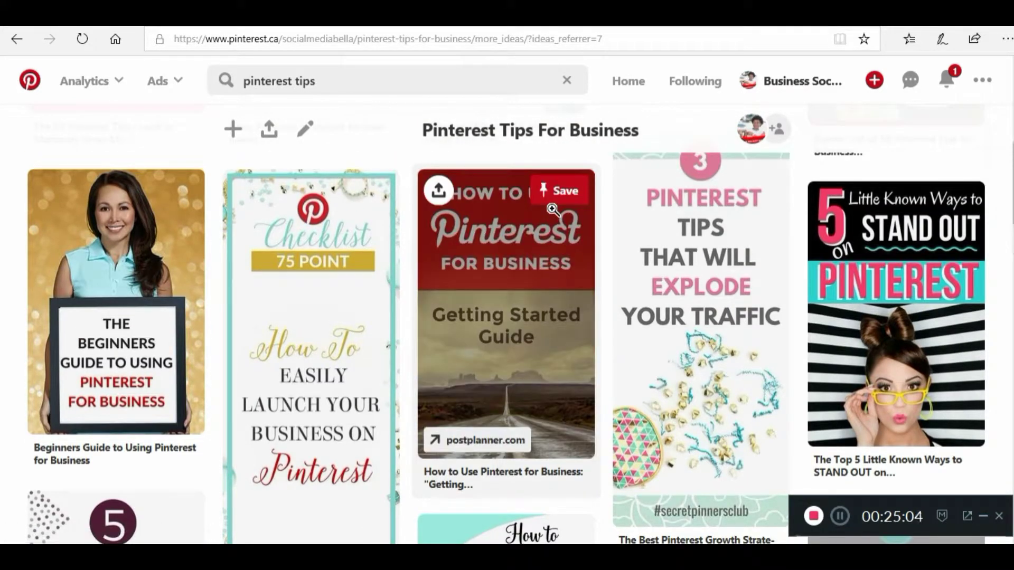
{"action": "left_click", "coordinate": [556, 203]}
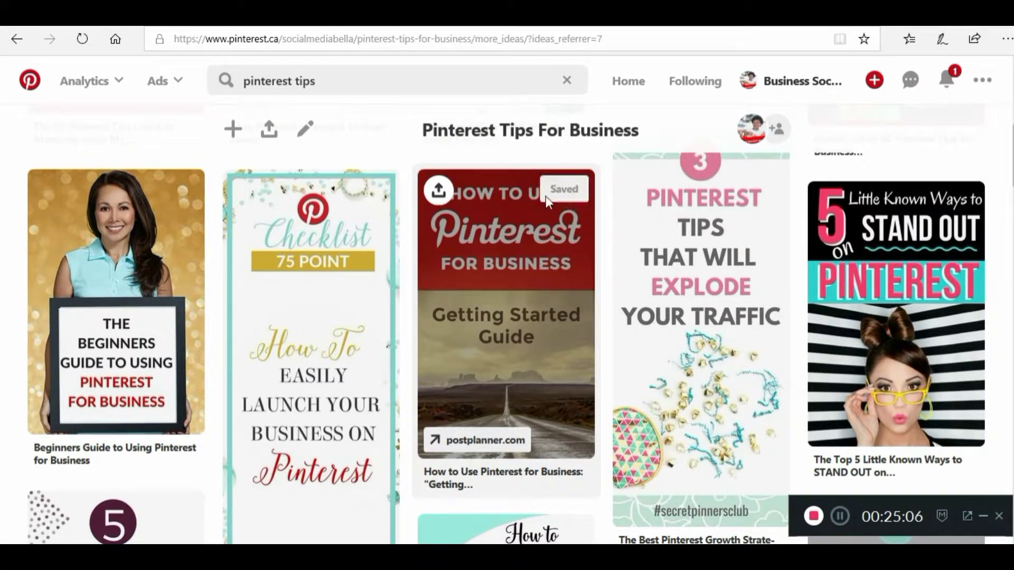
{"action": "left_click", "coordinate": [188, 191]}
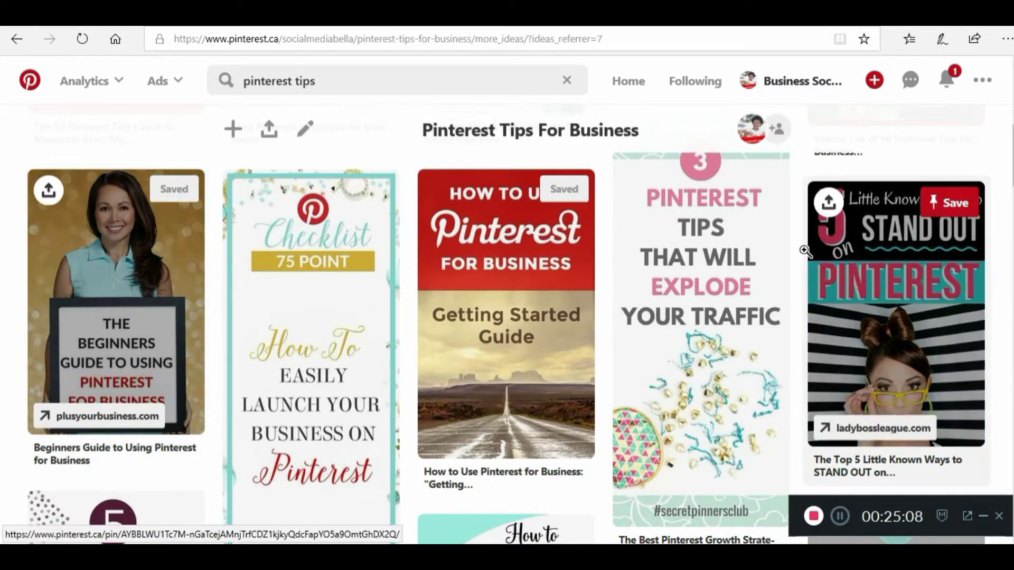
Save the suggested pins on 10 proven power tips for launching a business and "The complete Beginners Guide to Pinterest".
{"action": "scroll", "coordinate": [731, 302], "scroll_direction": "down", "scroll_amount": 7}
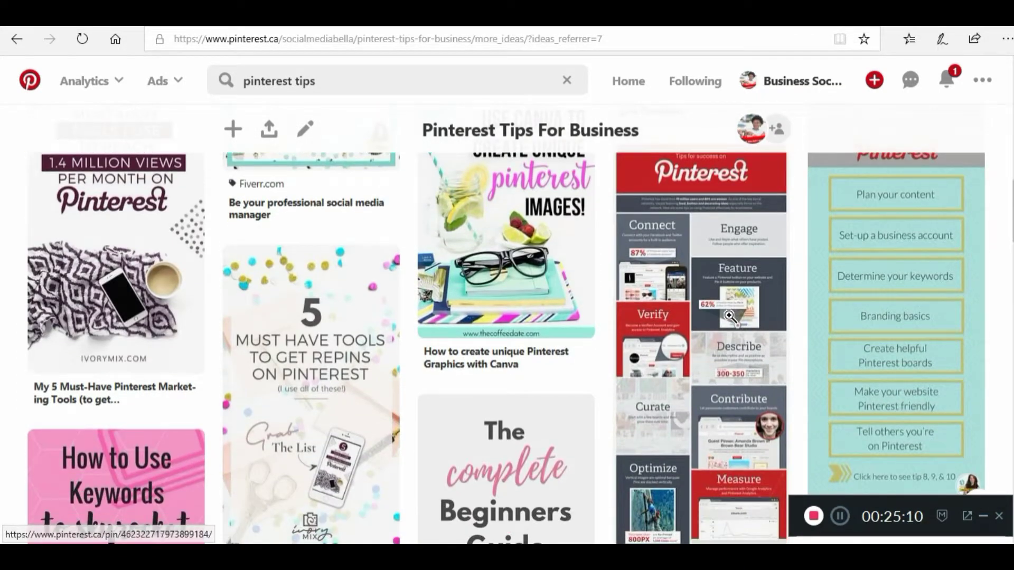
{"action": "scroll", "coordinate": [731, 309], "scroll_direction": "up", "scroll_amount": 1}
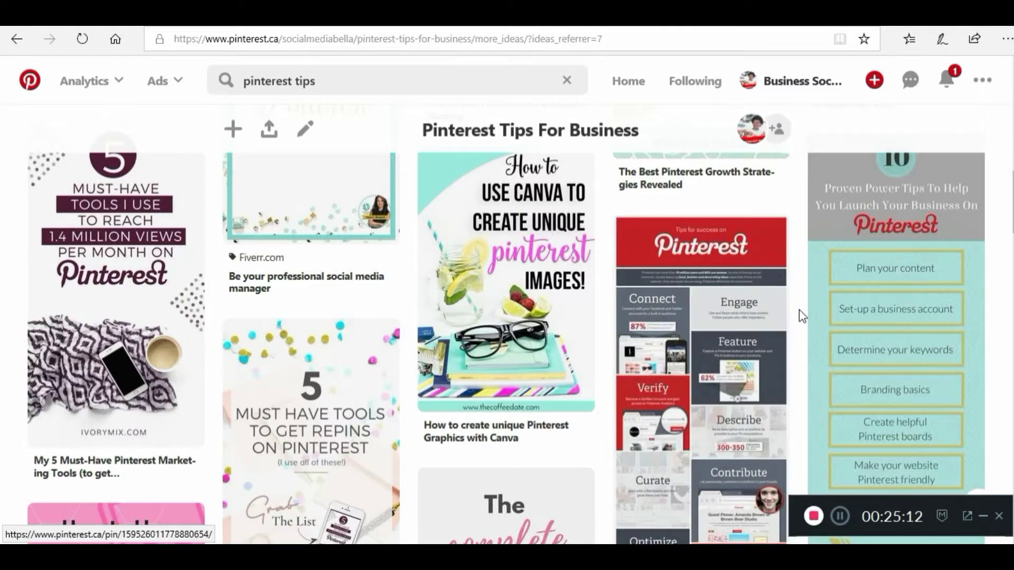
{"action": "scroll", "coordinate": [953, 280], "scroll_direction": "up", "scroll_amount": 1}
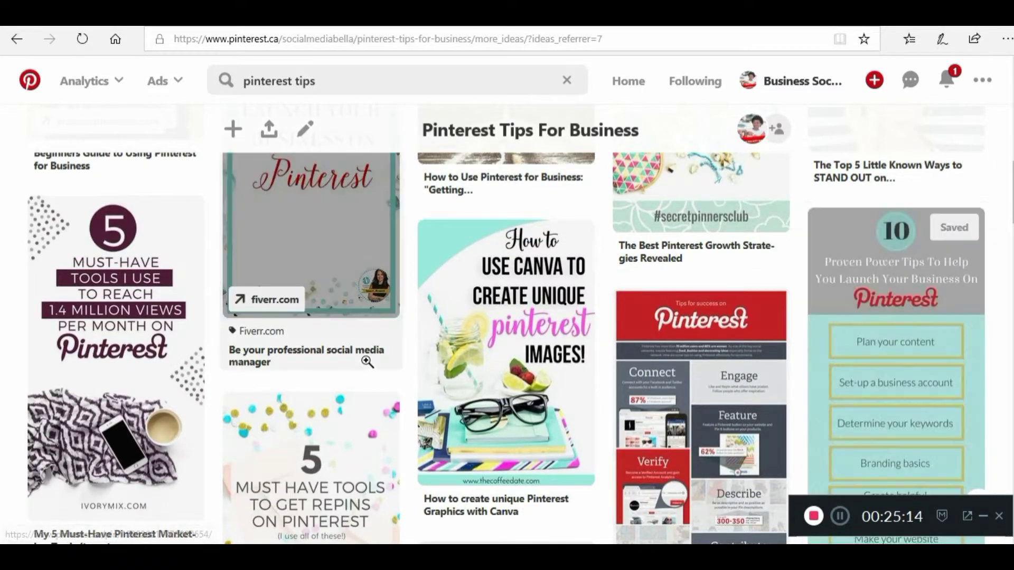
{"action": "scroll", "coordinate": [671, 317], "scroll_direction": "down", "scroll_amount": 5}
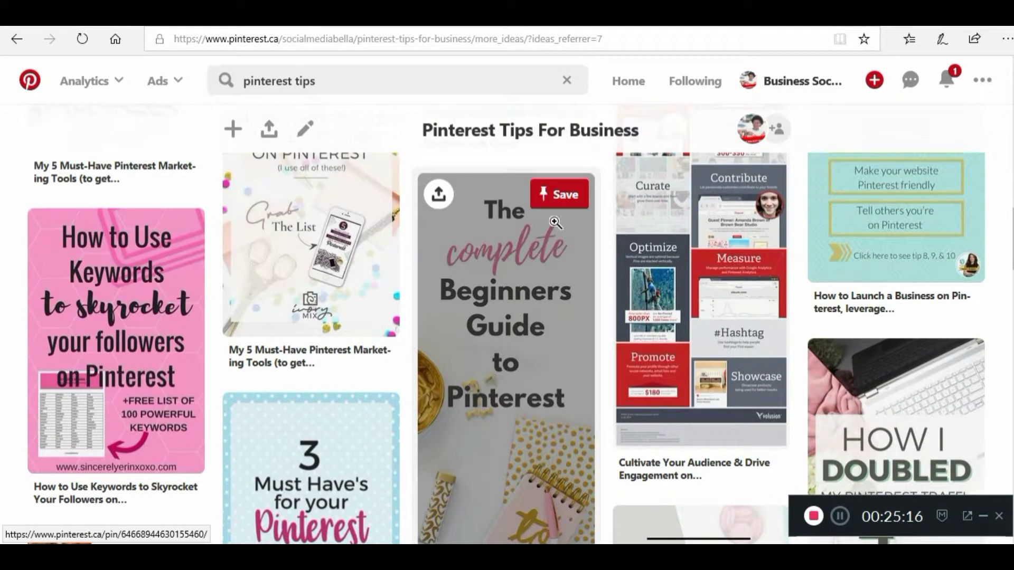
Find and save the suggested pin "How to Write a Perfect Pinterest Pin Description" to the board.
{"action": "scroll", "coordinate": [475, 350], "scroll_direction": "down", "scroll_amount": 4}
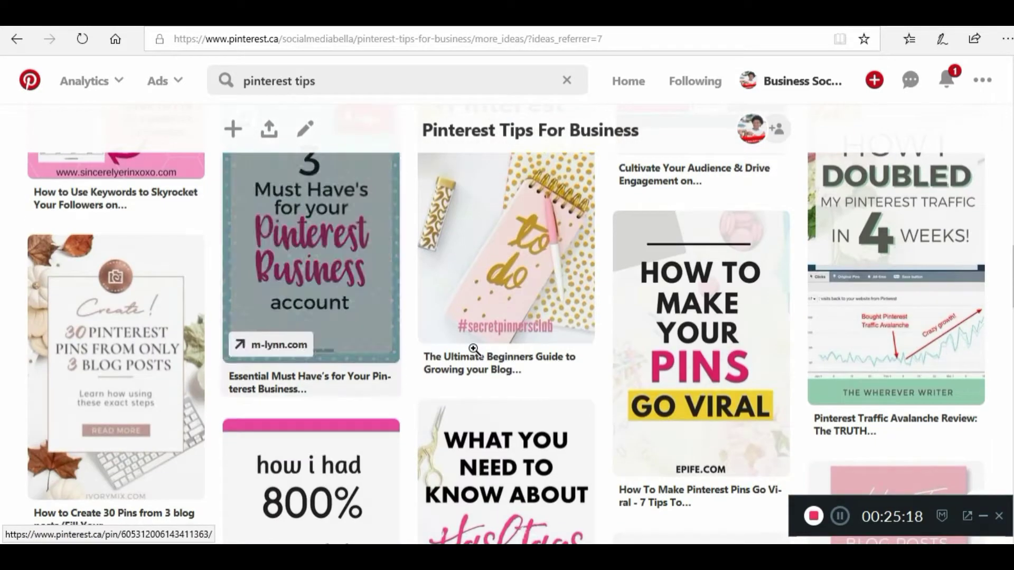
{"action": "scroll", "coordinate": [474, 350], "scroll_direction": "down", "scroll_amount": 8}
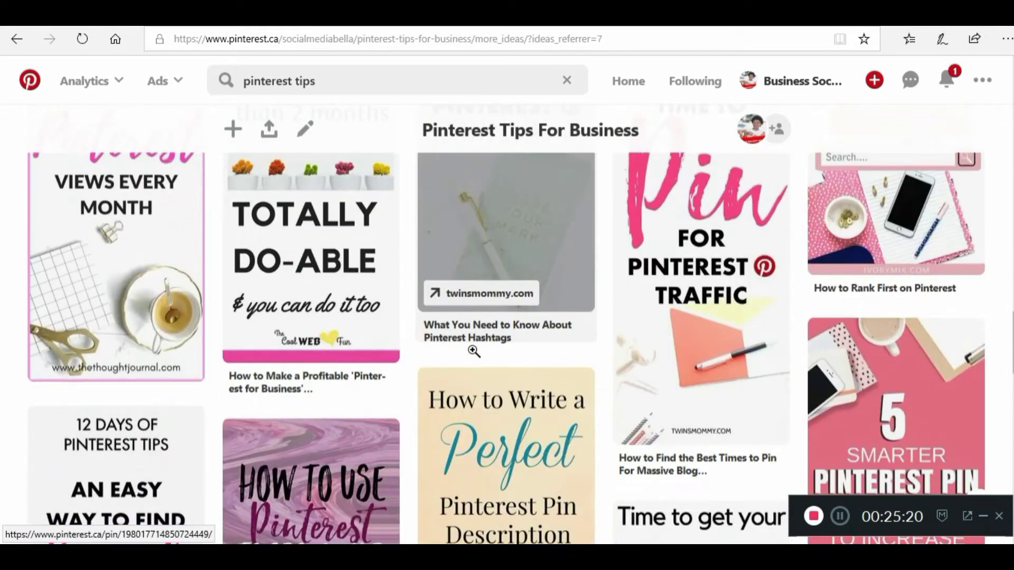
{"action": "scroll", "coordinate": [474, 351], "scroll_direction": "up", "scroll_amount": 2}
{"action": "scroll", "coordinate": [473, 351], "scroll_direction": "down", "scroll_amount": 6}
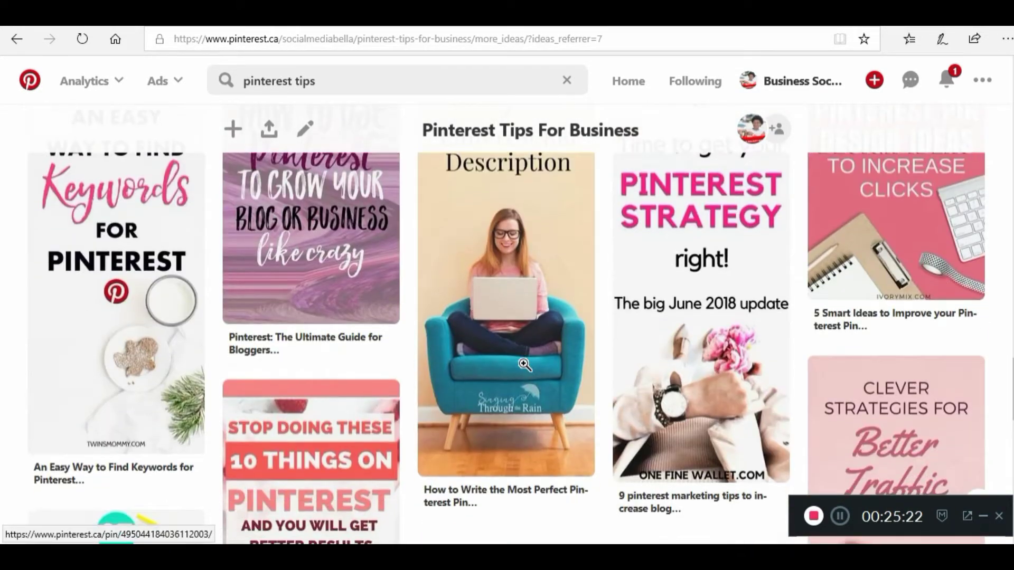
{"action": "scroll", "coordinate": [524, 364], "scroll_direction": "up", "scroll_amount": 2}
{"action": "scroll", "coordinate": [548, 228], "scroll_direction": "up", "scroll_amount": 2}
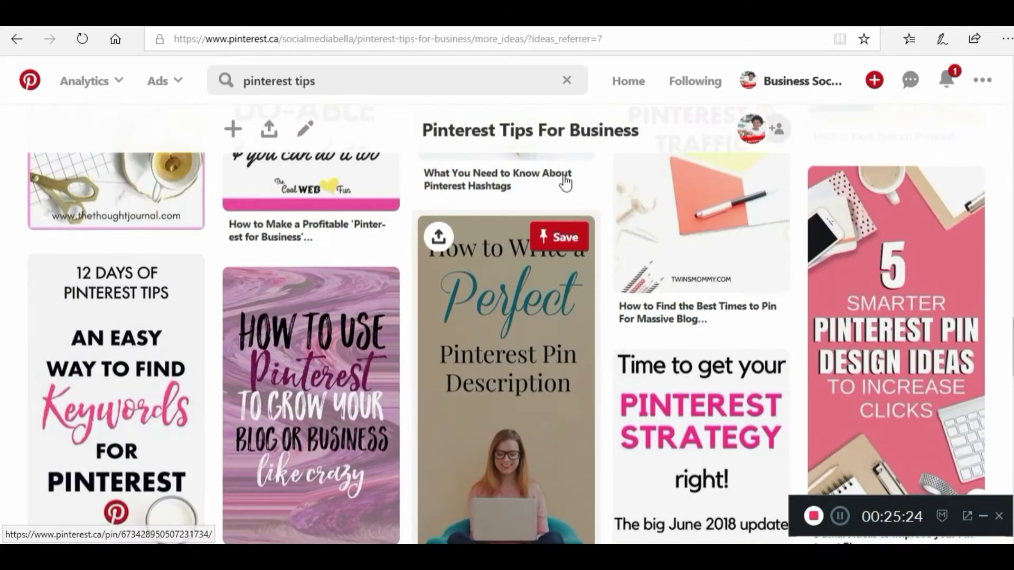
Browse further suggestions and save the "5 Ways to Get Your Pinterest Profile Ready for 2018" pin to the board.
{"action": "scroll", "coordinate": [547, 356], "scroll_direction": "down", "scroll_amount": 8}
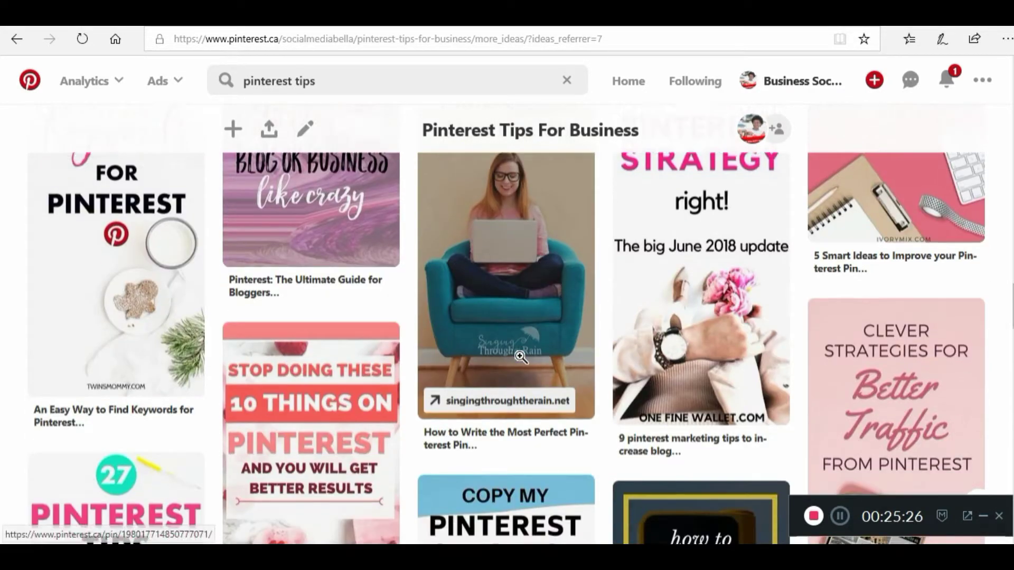
{"action": "scroll", "coordinate": [547, 357], "scroll_direction": "down", "scroll_amount": 10}
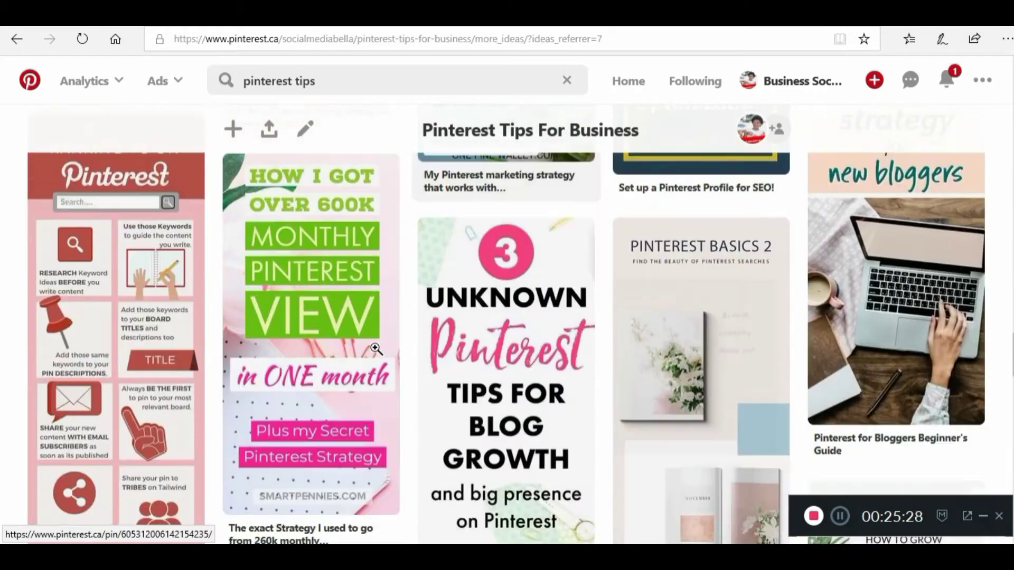
{"action": "scroll", "coordinate": [375, 346], "scroll_direction": "down", "scroll_amount": 6}
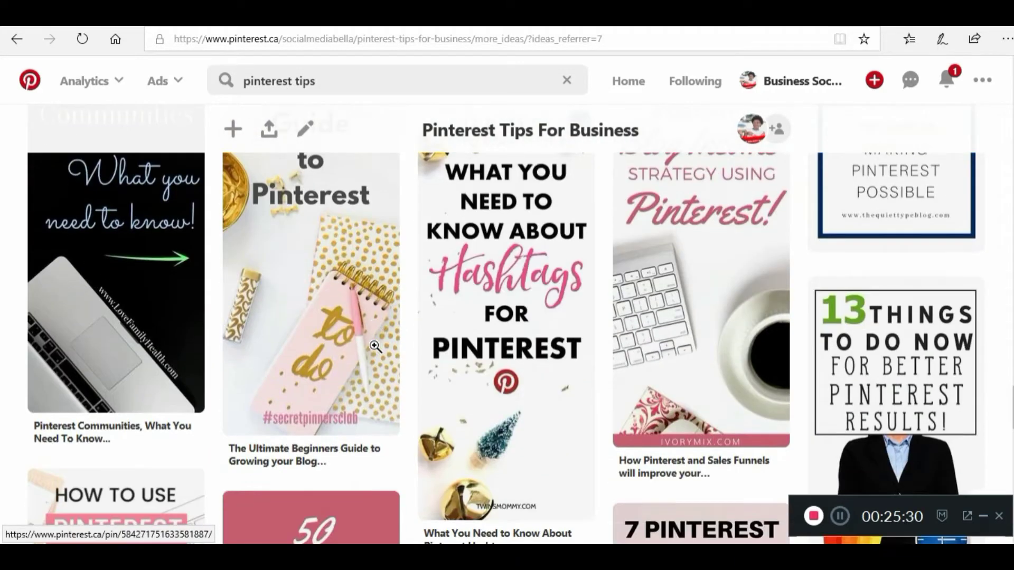
{"action": "scroll", "coordinate": [359, 322], "scroll_direction": "up", "scroll_amount": 6}
{"action": "scroll", "coordinate": [450, 335], "scroll_direction": "down", "scroll_amount": 8}
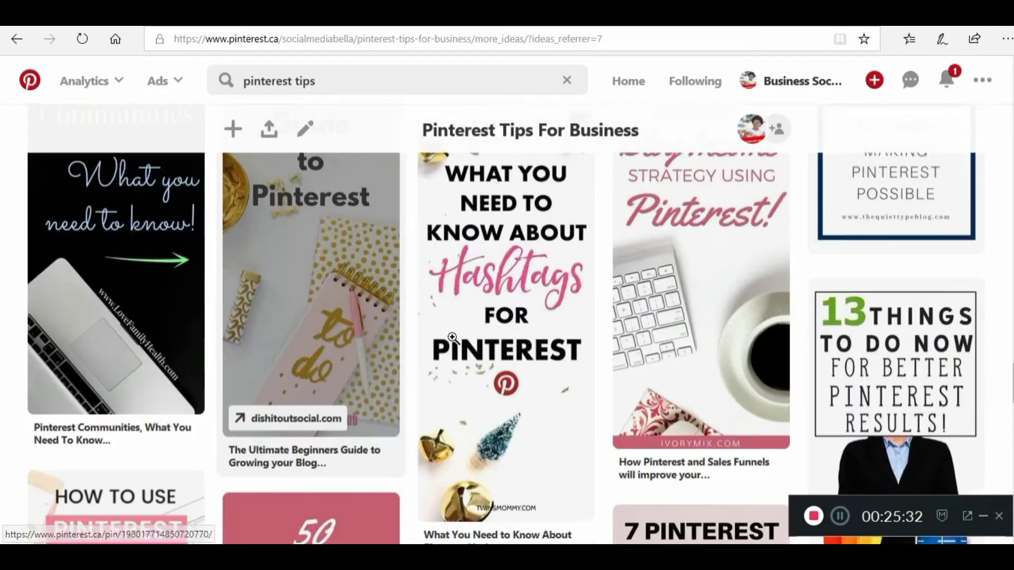
{"action": "scroll", "coordinate": [660, 327], "scroll_direction": "down", "scroll_amount": 2}
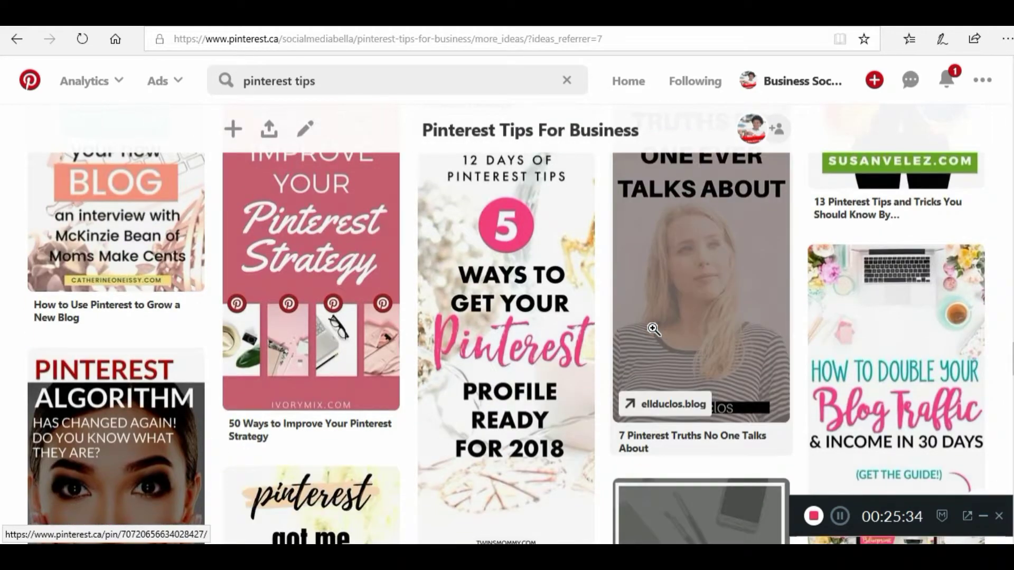
{"action": "scroll", "coordinate": [565, 241], "scroll_direction": "up", "scroll_amount": 1}
{"action": "left_click", "coordinate": [565, 230]}
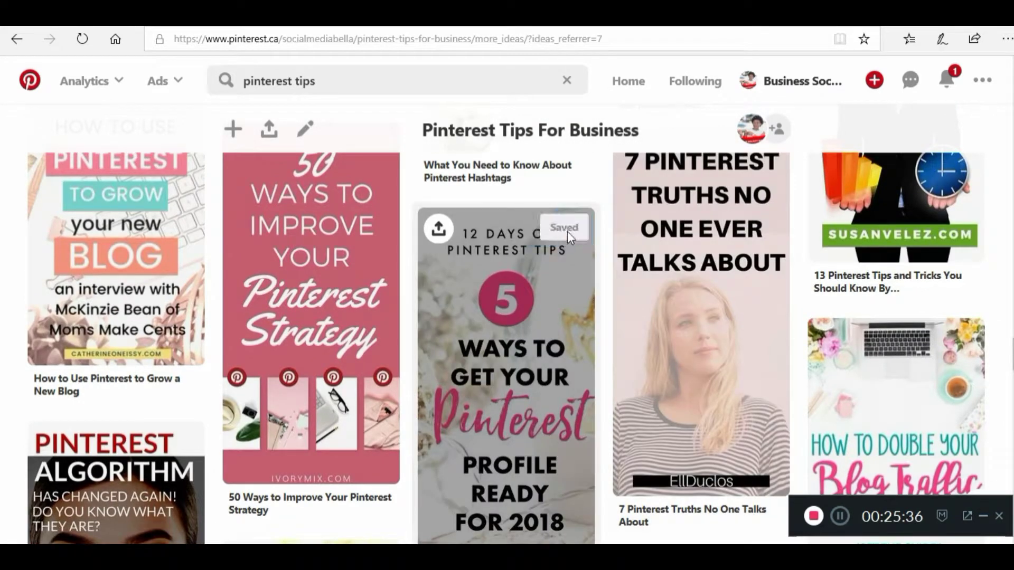
Go back to the business profile and open its boards overview.
{"action": "left_click", "coordinate": [772, 78]}
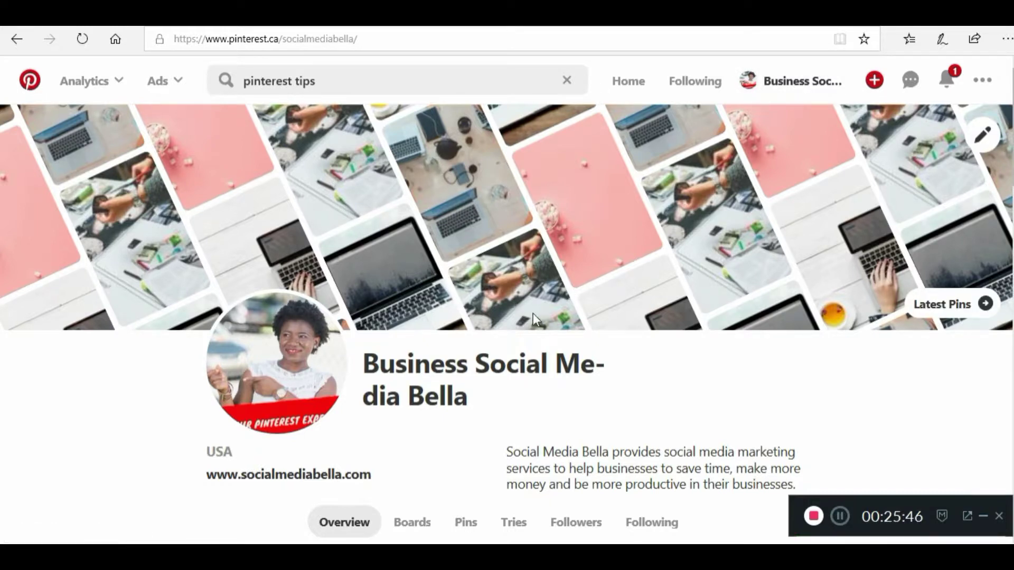
{"action": "scroll", "coordinate": [533, 314], "scroll_direction": "down", "scroll_amount": 5}
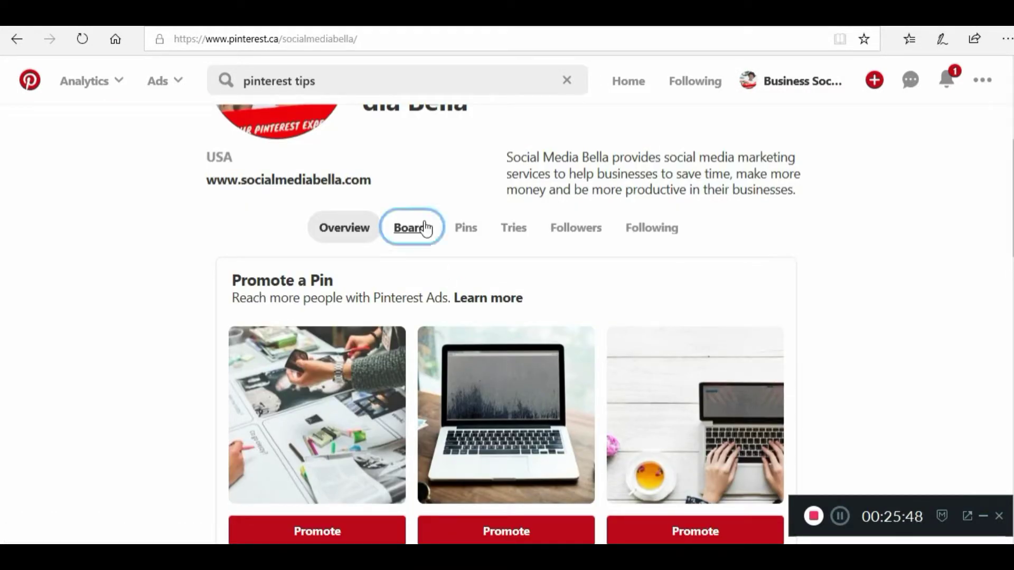
{"action": "left_click", "coordinate": [383, 239]}
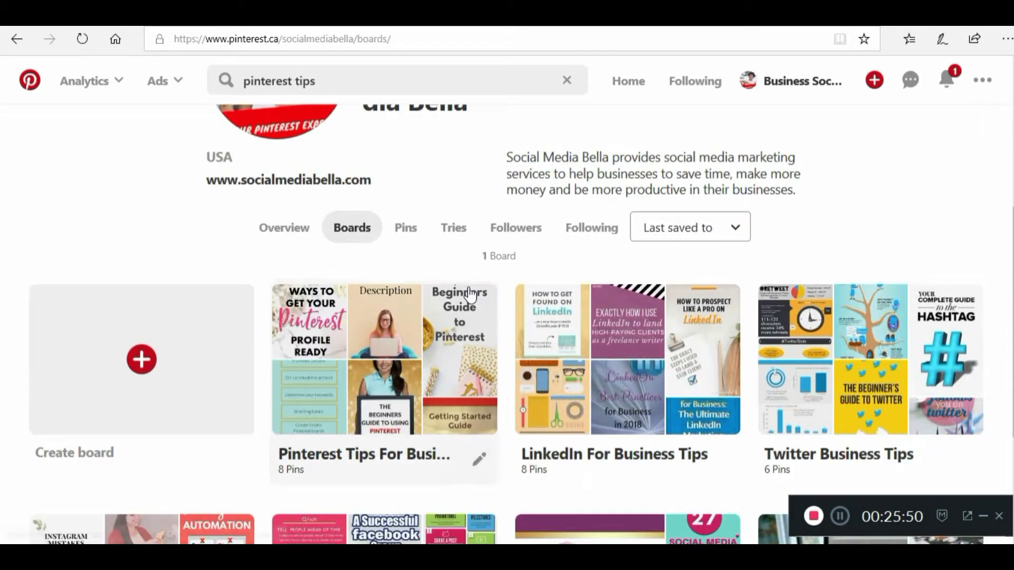
Review all the profile's boards, from the new Pinterest board through to the Social Media Bella content board.
{"action": "scroll", "coordinate": [687, 344], "scroll_direction": "down", "scroll_amount": 2}
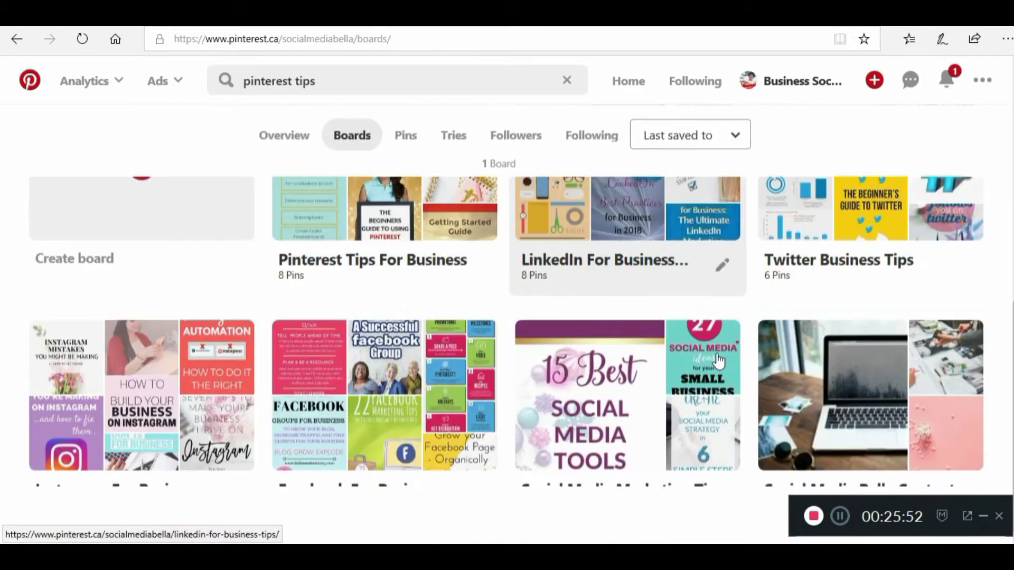
{"action": "scroll", "coordinate": [719, 361], "scroll_direction": "up", "scroll_amount": 3}
{"action": "scroll", "coordinate": [719, 361], "scroll_direction": "down", "scroll_amount": 1}
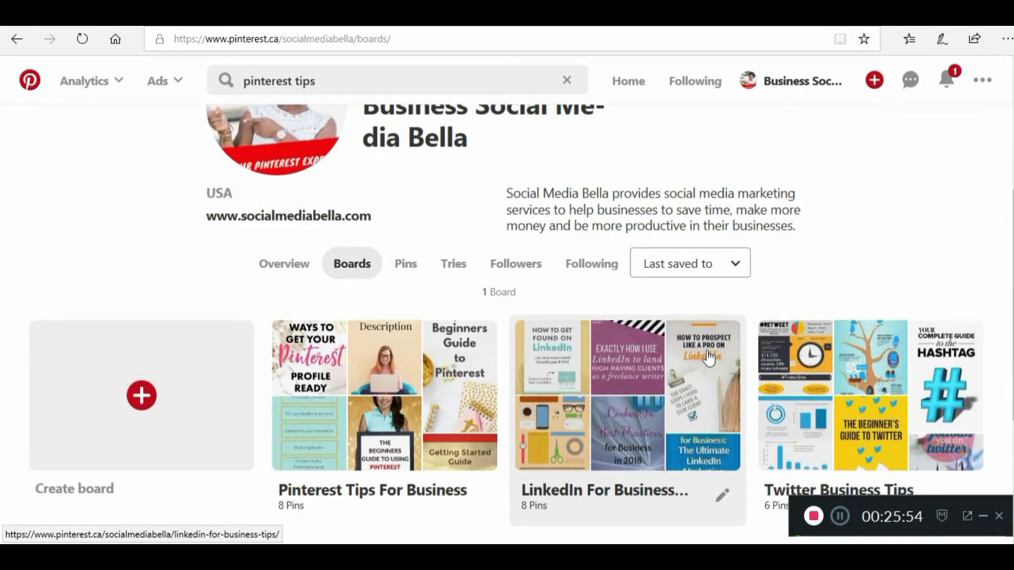
{"action": "scroll", "coordinate": [709, 358], "scroll_direction": "down", "scroll_amount": 1}
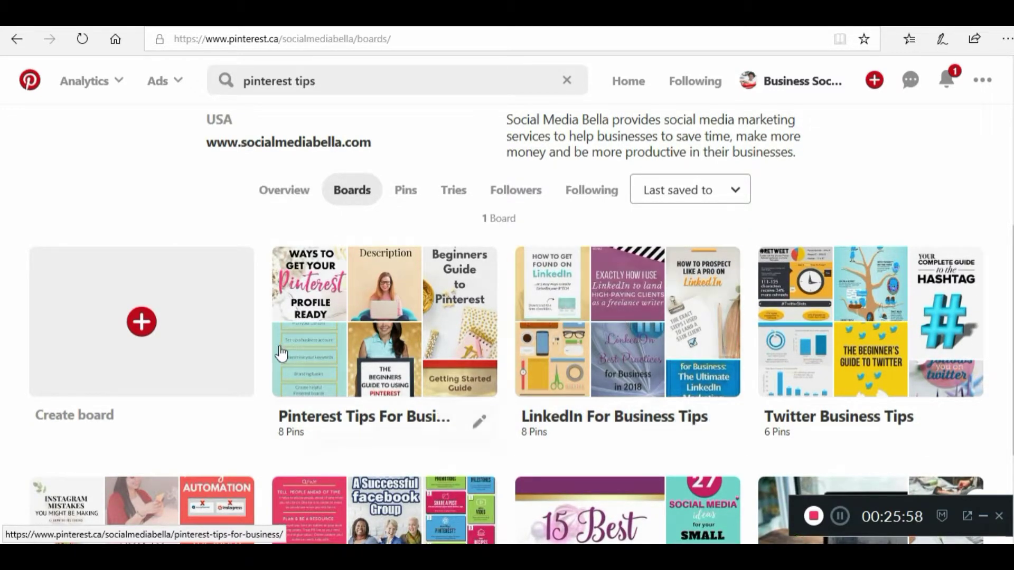
{"action": "scroll", "coordinate": [719, 420], "scroll_direction": "down", "scroll_amount": 3}
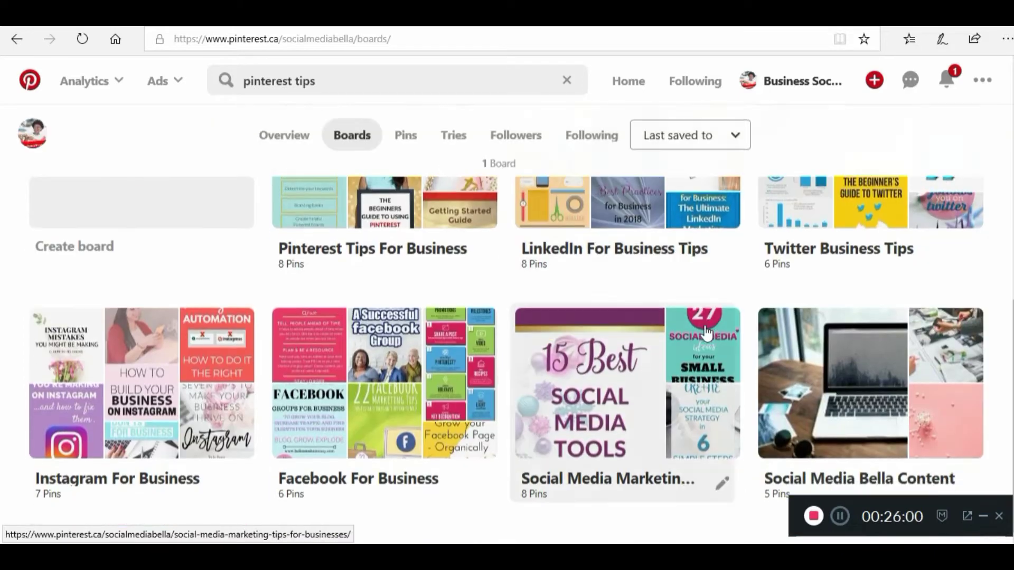
{"action": "scroll", "coordinate": [719, 420], "scroll_direction": "up", "scroll_amount": 5}
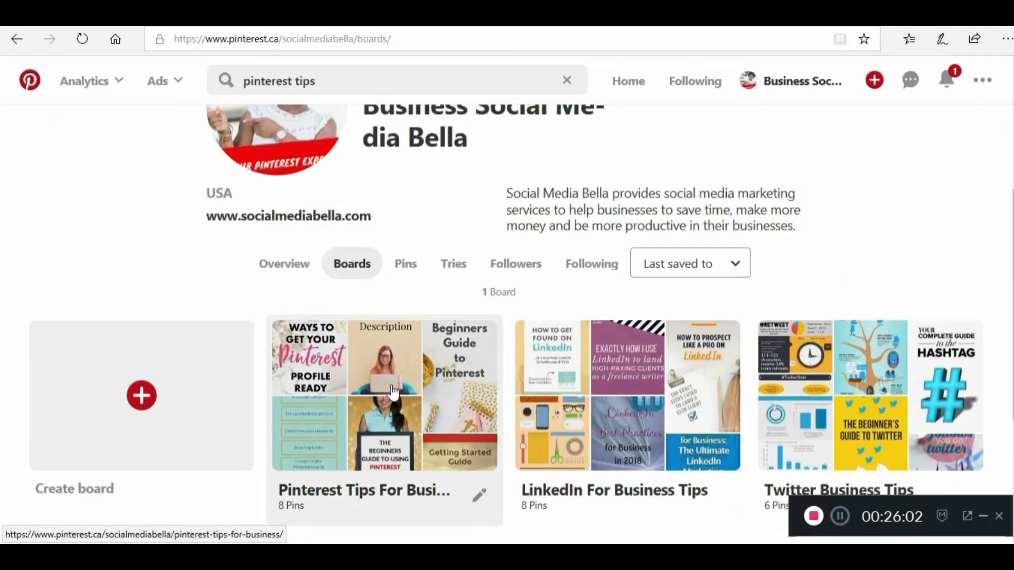
Open the Pinterest Tips For Business board and add a section named "How To Get Traffic With Pinterest".
{"action": "left_click", "coordinate": [392, 391]}
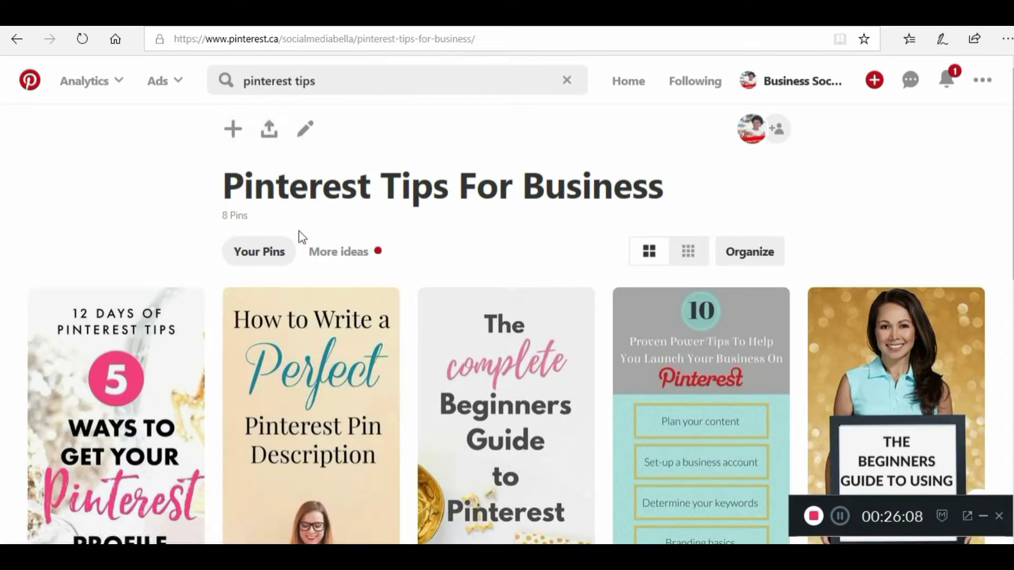
{"action": "left_click", "coordinate": [234, 135]}
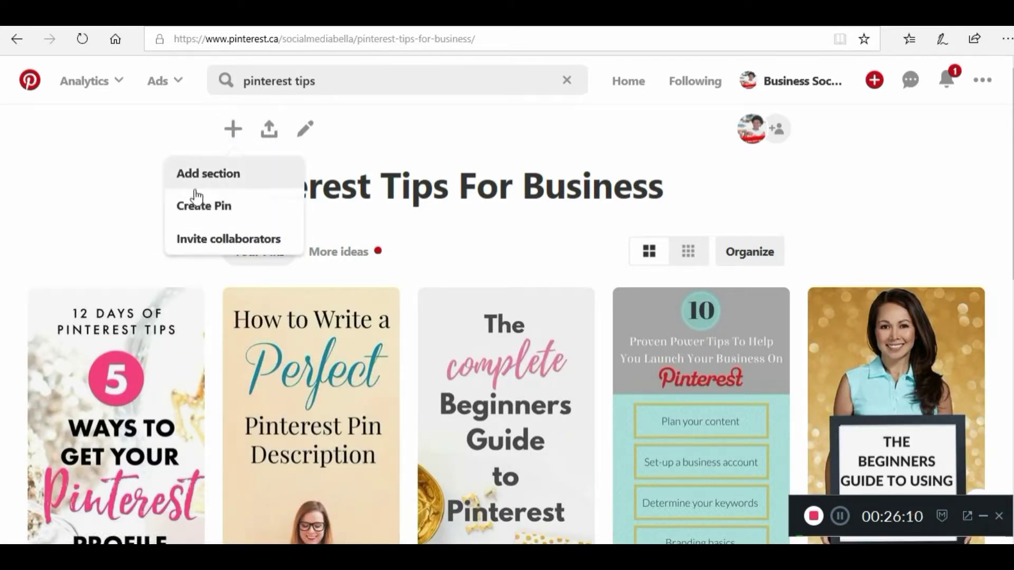
{"action": "left_click", "coordinate": [172, 176]}
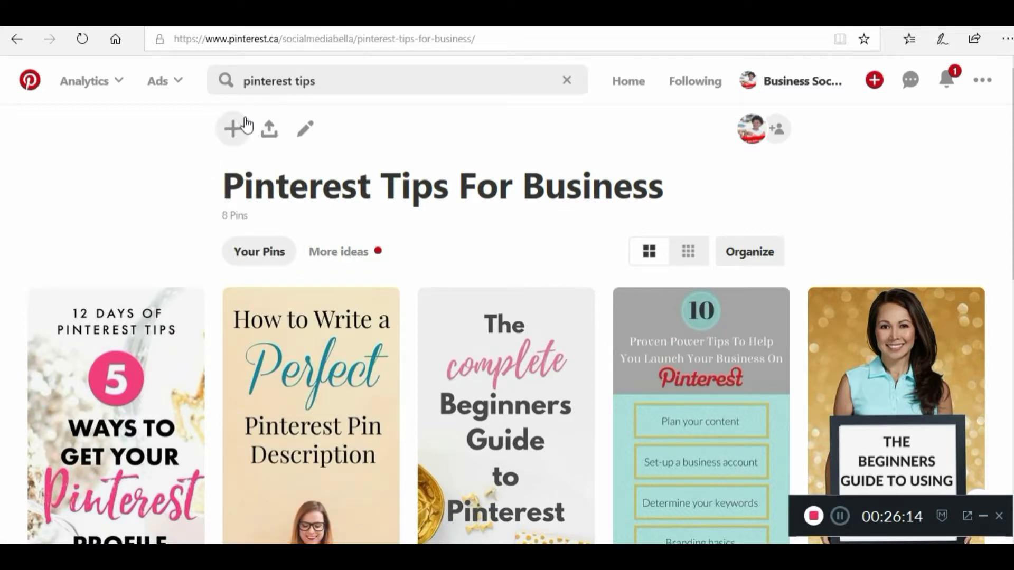
{"action": "left_click", "coordinate": [230, 135]}
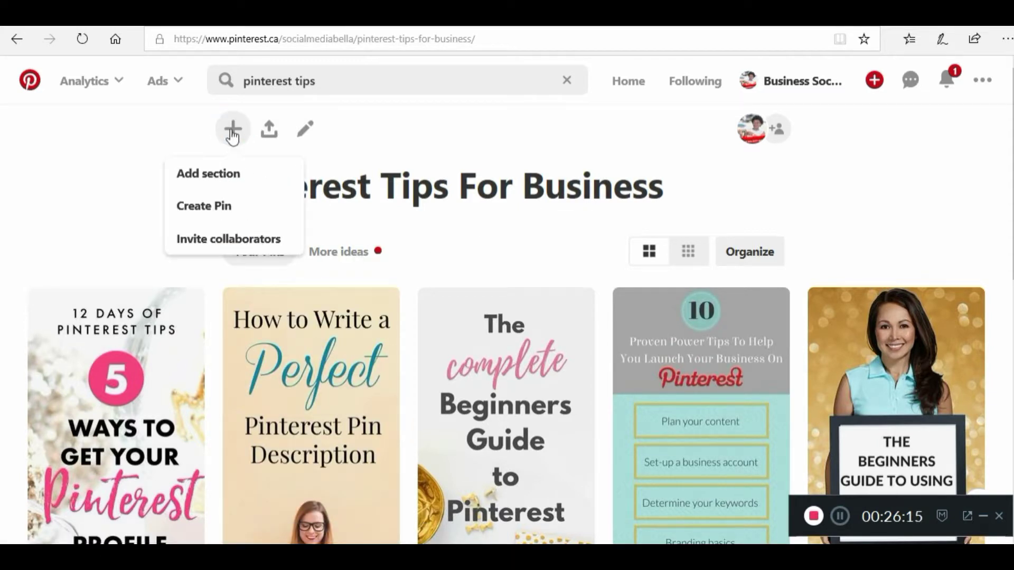
{"action": "left_click", "coordinate": [257, 179]}
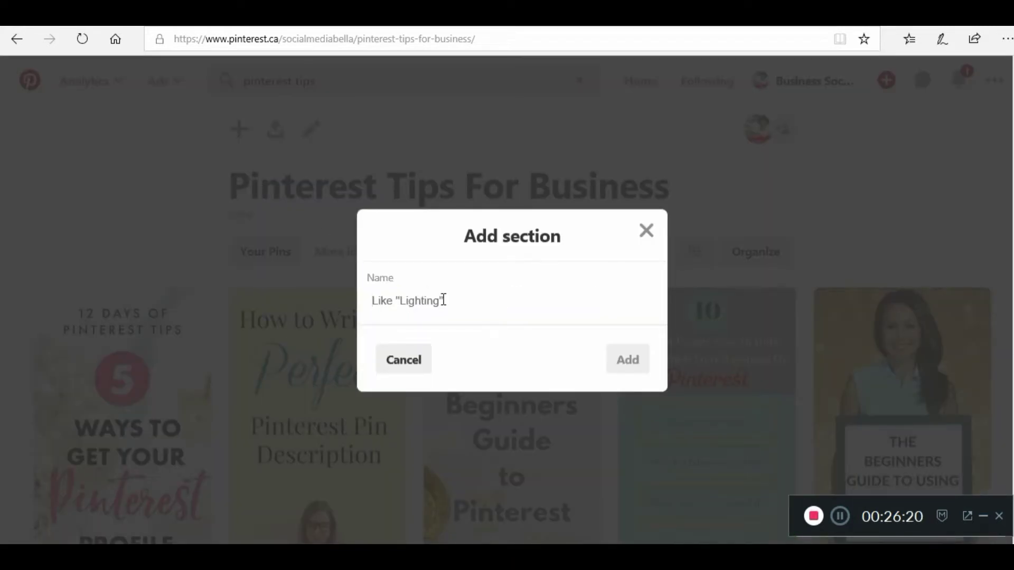
{"action": "type", "text": "How"}
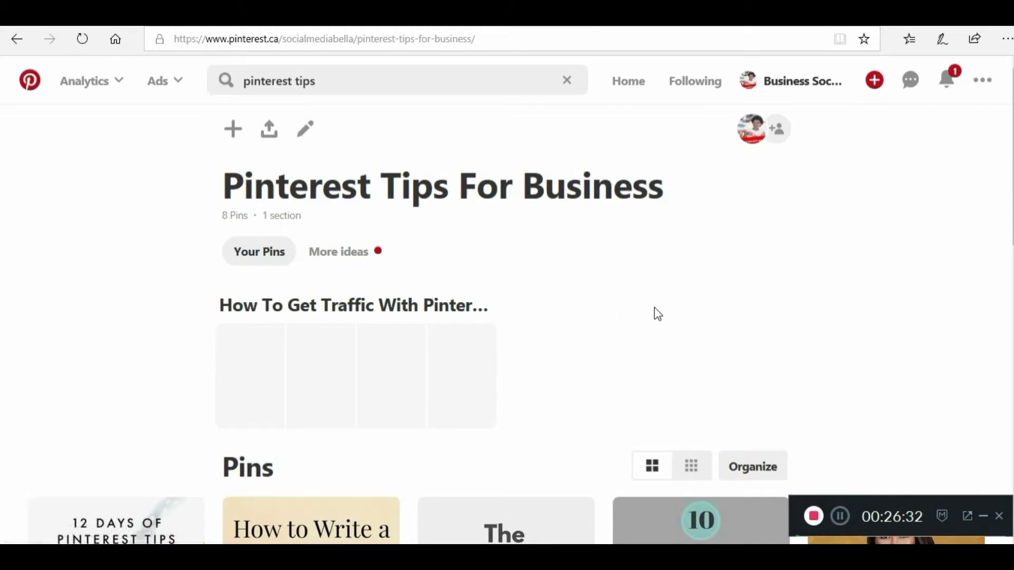
Add a second section named "How To Get More Sales With Pinterest" to the board.
{"action": "scroll", "coordinate": [657, 314], "scroll_direction": "down", "scroll_amount": 2}
{"action": "scroll", "coordinate": [366, 271], "scroll_direction": "up", "scroll_amount": 2}
{"action": "left_click", "coordinate": [233, 128]}
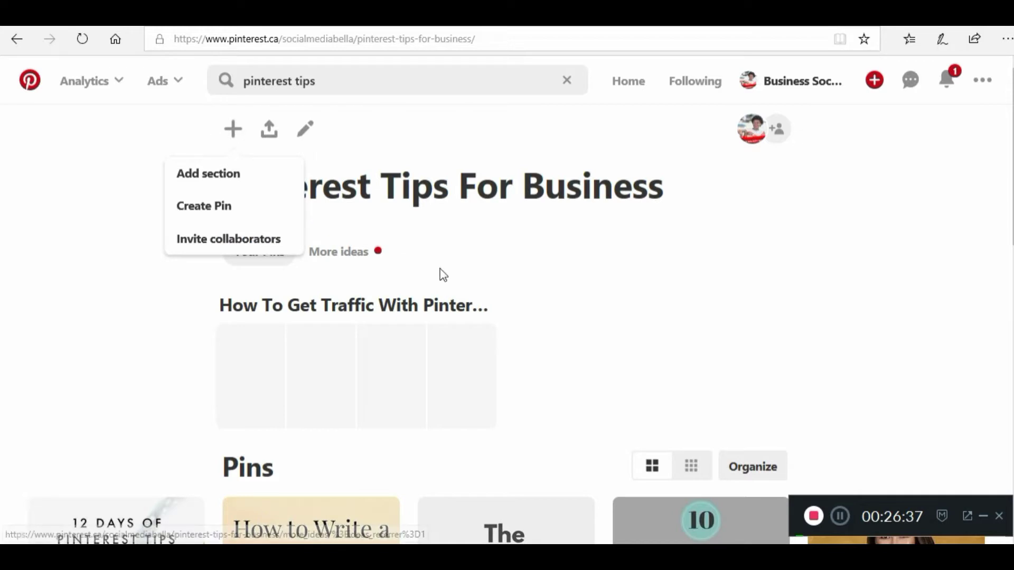
{"action": "left_click", "coordinate": [194, 174]}
{"action": "type", "text": "Ho"}
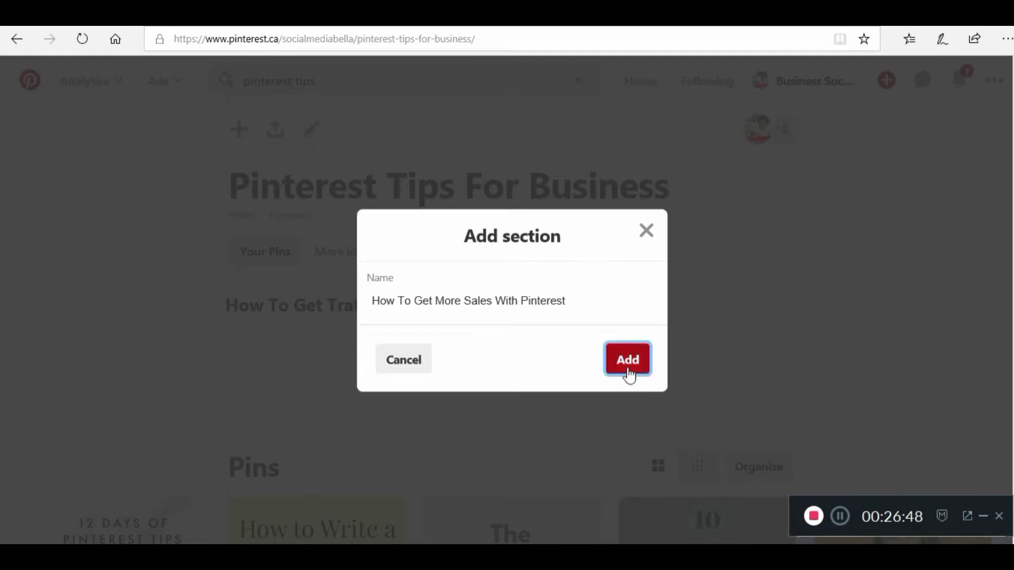
Review the board's two empty sections and the saved pins below that could be sorted into them.
{"action": "scroll", "coordinate": [613, 407], "scroll_direction": "down", "scroll_amount": 4}
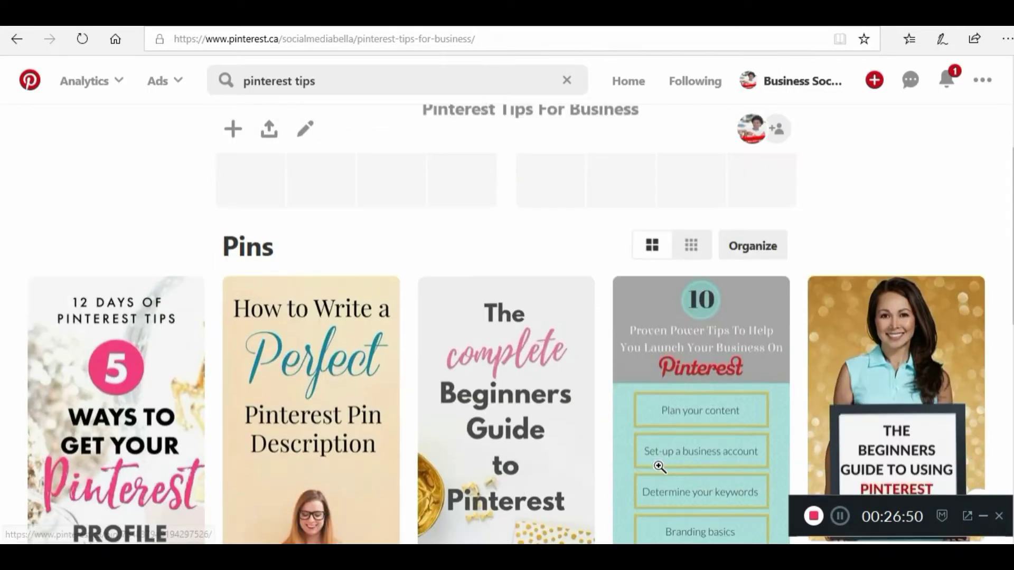
{"action": "scroll", "coordinate": [662, 464], "scroll_direction": "down", "scroll_amount": 10}
{"action": "scroll", "coordinate": [735, 421], "scroll_direction": "up", "scroll_amount": 7}
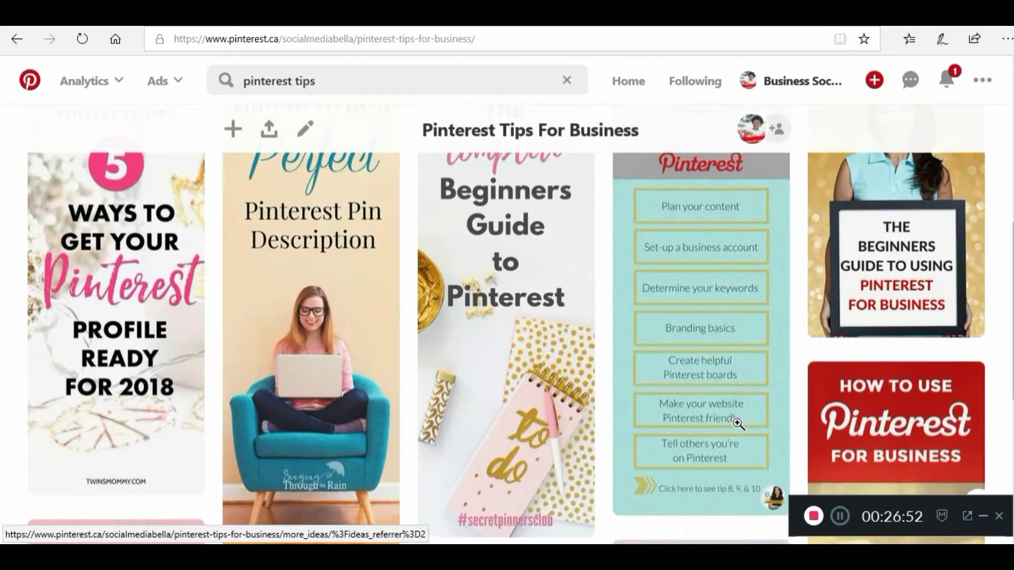
{"action": "scroll", "coordinate": [338, 306], "scroll_direction": "up", "scroll_amount": 6}
{"action": "scroll", "coordinate": [377, 349], "scroll_direction": "down", "scroll_amount": 3}
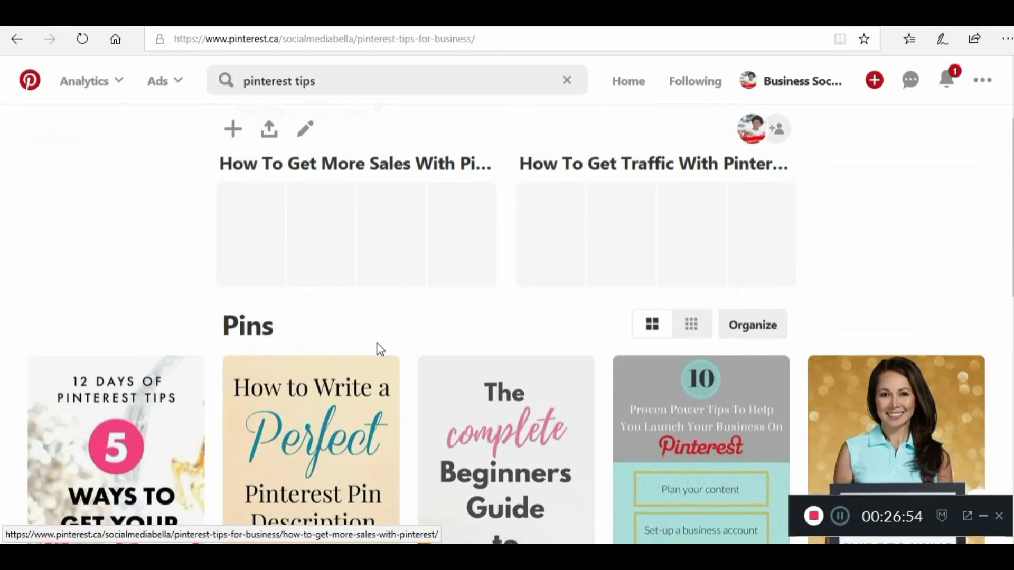
{"action": "scroll", "coordinate": [379, 346], "scroll_direction": "up", "scroll_amount": 3}
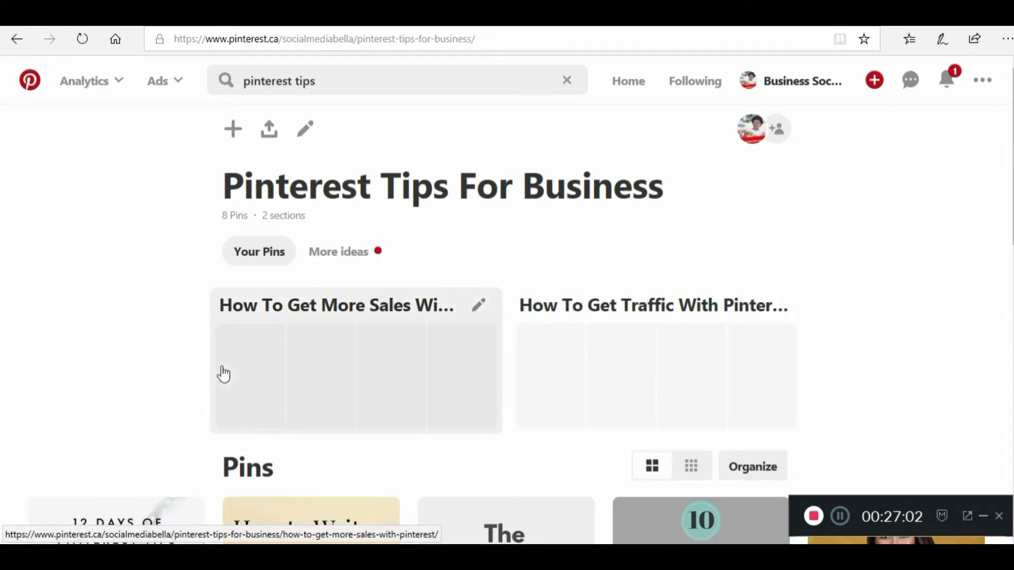
{"action": "scroll", "coordinate": [277, 310], "scroll_direction": "down", "scroll_amount": 5}
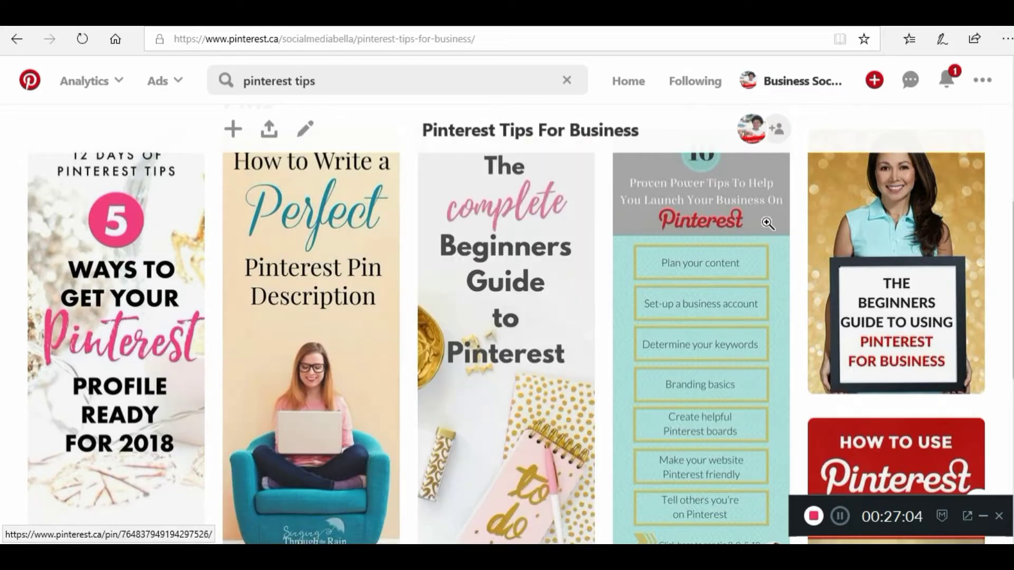
{"action": "mouse_move", "coordinate": [919, 437]}
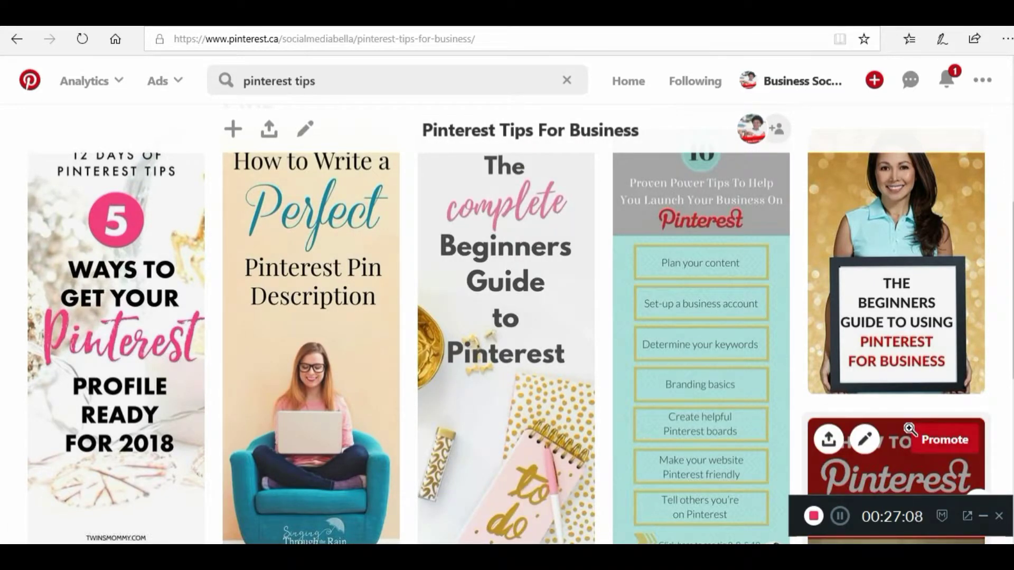
{"action": "scroll", "coordinate": [909, 425], "scroll_direction": "up", "scroll_amount": 5}
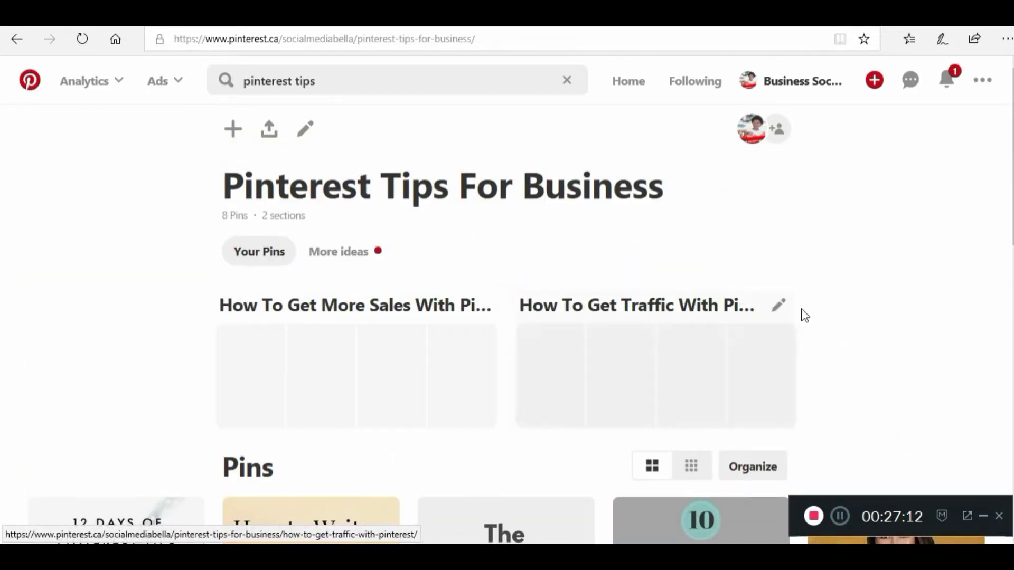
{"action": "scroll", "coordinate": [802, 365], "scroll_direction": "down", "scroll_amount": 4}
{"action": "mouse_move", "coordinate": [467, 393]}
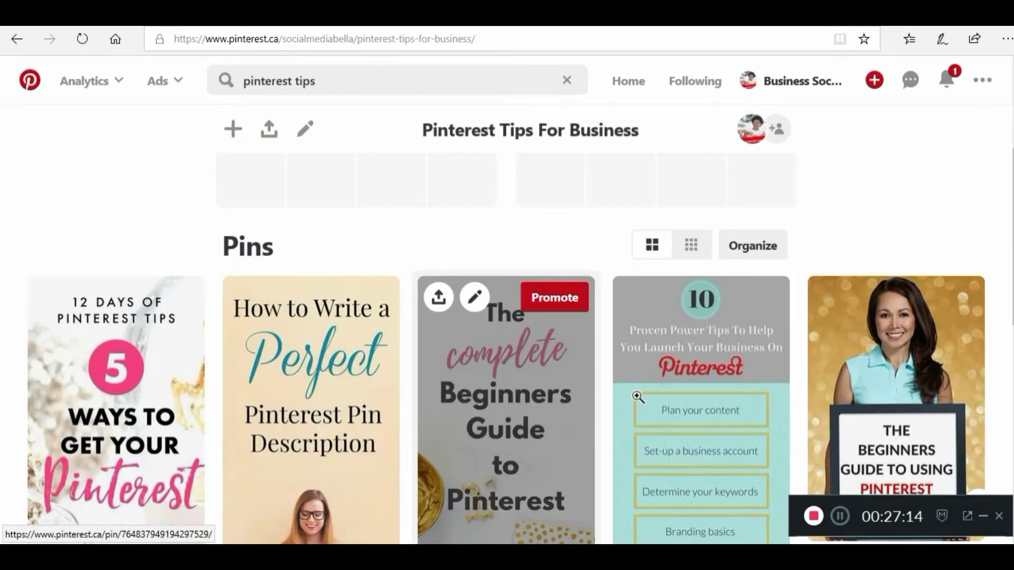
{"action": "scroll", "coordinate": [386, 386], "scroll_direction": "up", "scroll_amount": 2}
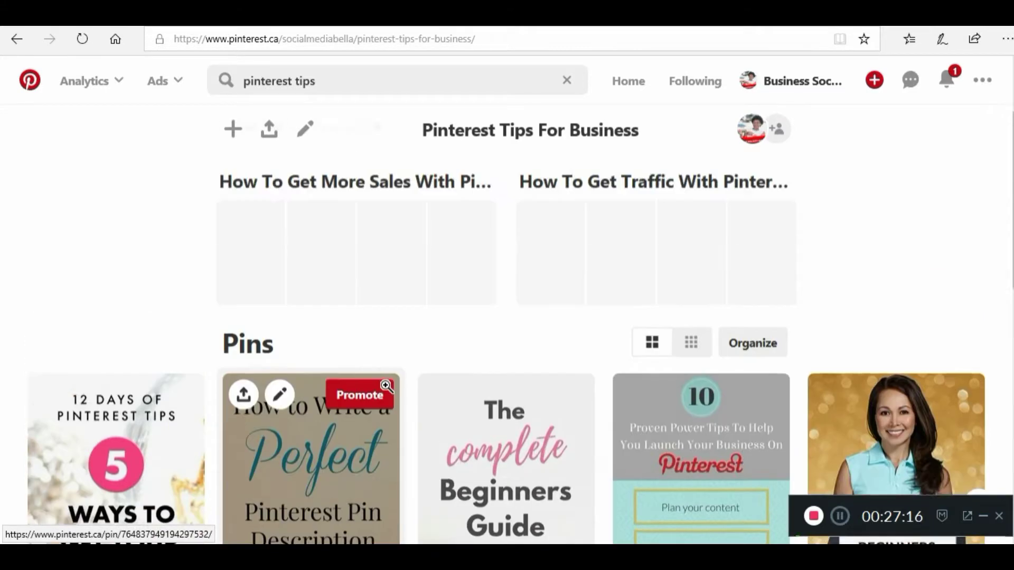
Delete both the "How To Get Traffic With Pinterest" and "How To Get More Sales With Pinterest" sections from the board.
{"action": "scroll", "coordinate": [386, 386], "scroll_direction": "up", "scroll_amount": 2}
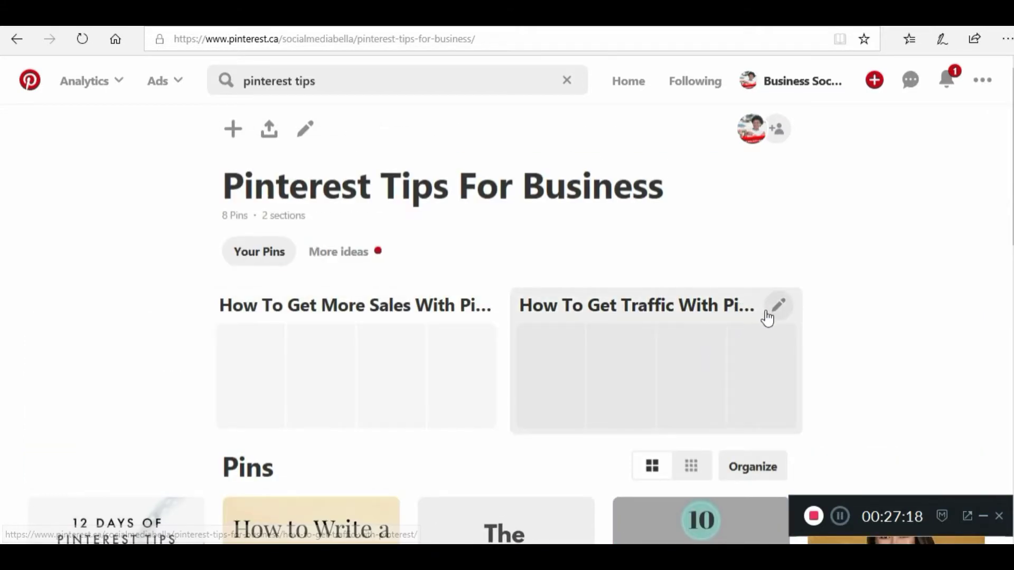
{"action": "left_click", "coordinate": [777, 305]}
{"action": "left_click", "coordinate": [346, 359]}
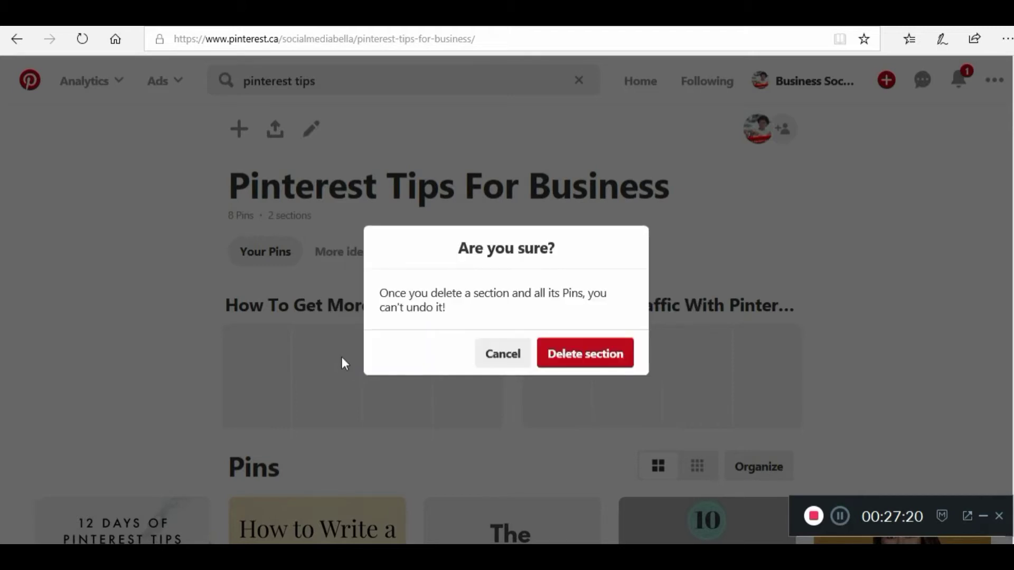
{"action": "left_click", "coordinate": [605, 356]}
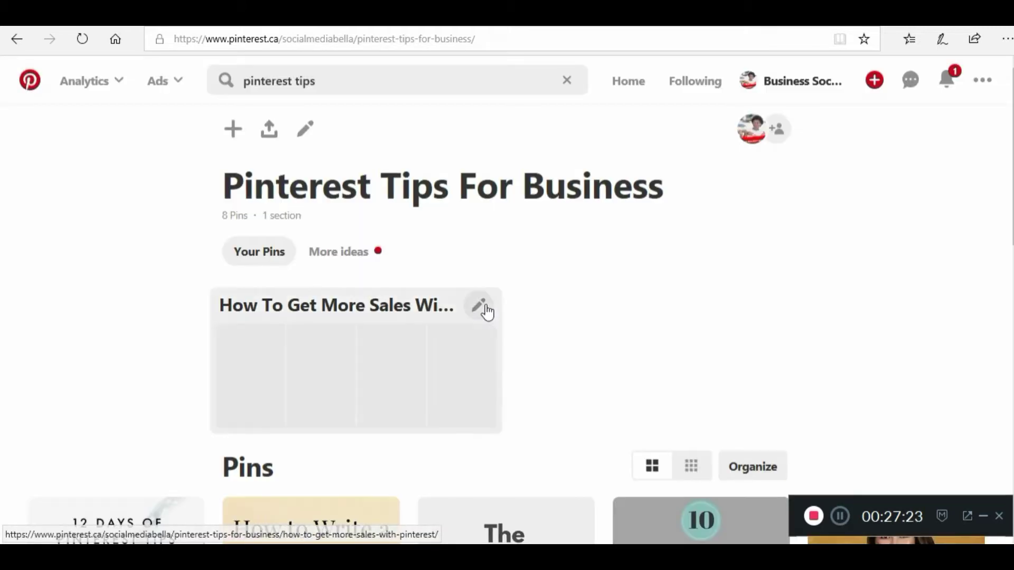
{"action": "left_click", "coordinate": [480, 305]}
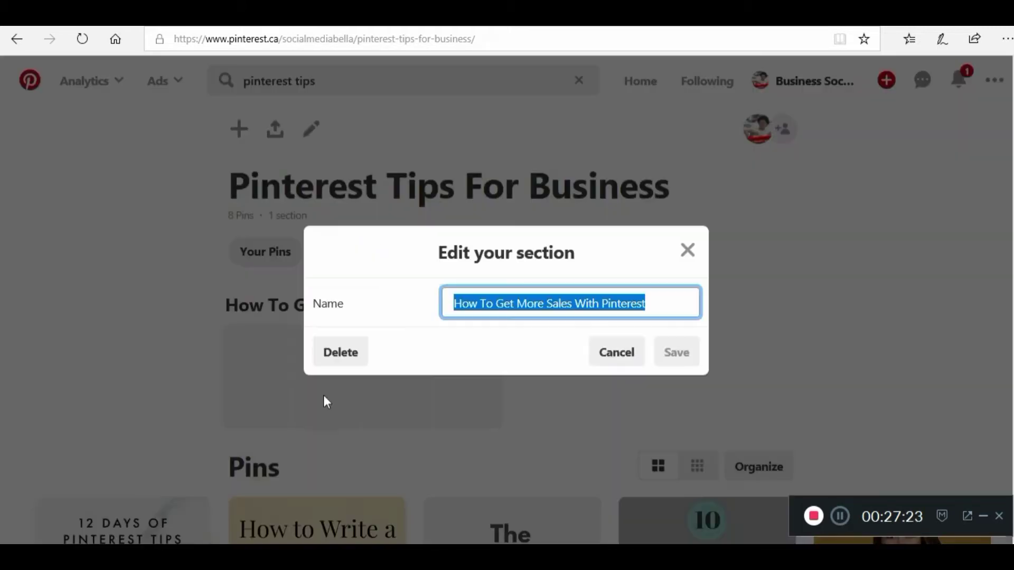
{"action": "left_click", "coordinate": [341, 353]}
{"action": "left_click", "coordinate": [548, 356]}
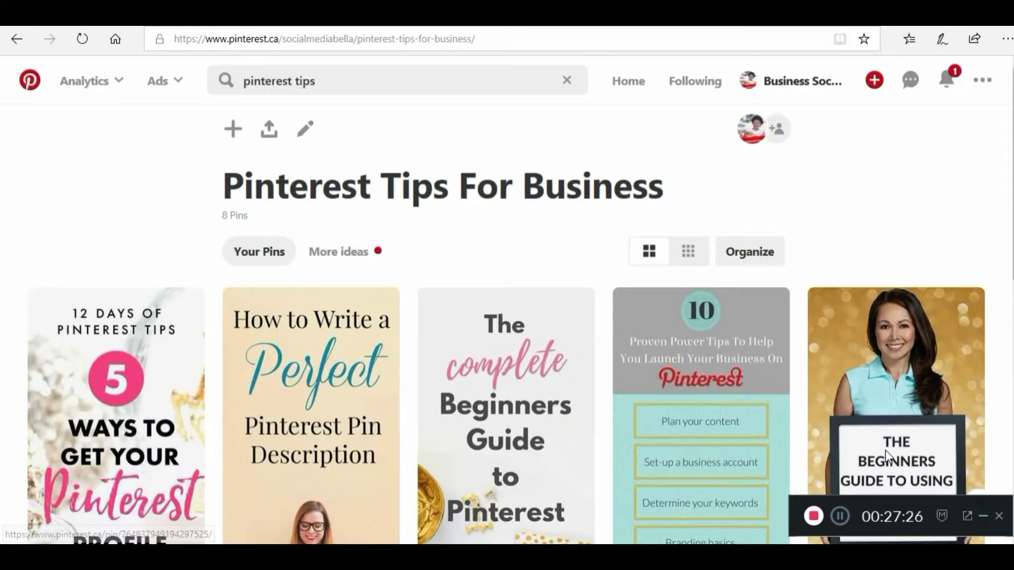
Browse the suggested pins under More ideas for the Pinterest Tips For Business board.
{"action": "left_click", "coordinate": [356, 258]}
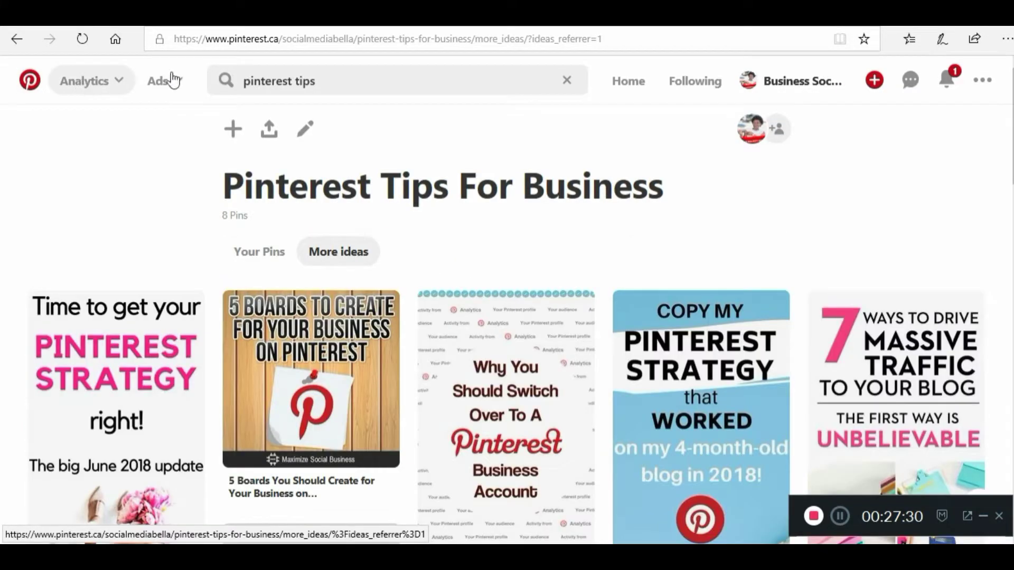
{"action": "scroll", "coordinate": [277, 337], "scroll_direction": "down", "scroll_amount": 4}
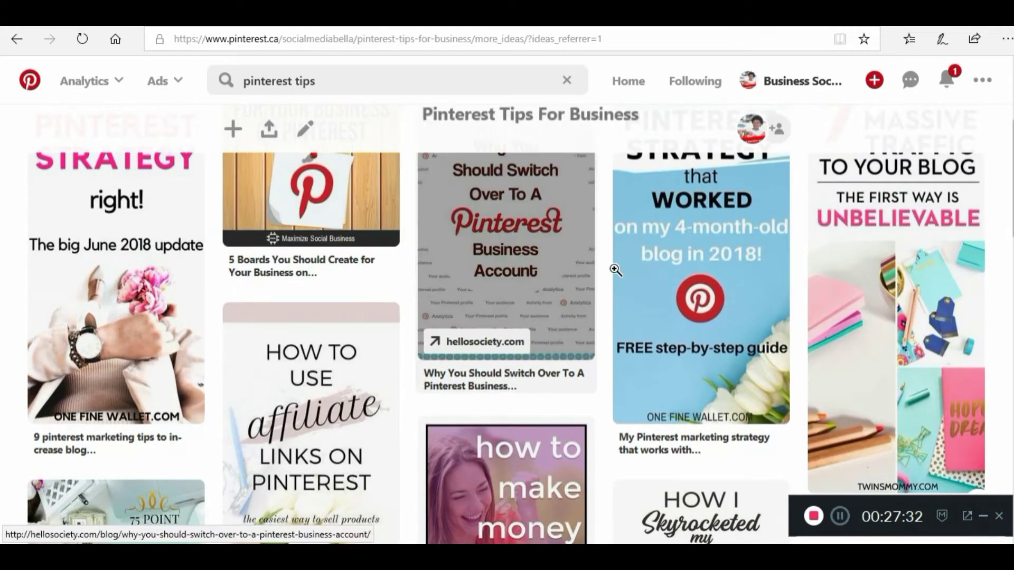
{"action": "scroll", "coordinate": [732, 309], "scroll_direction": "down", "scroll_amount": 5}
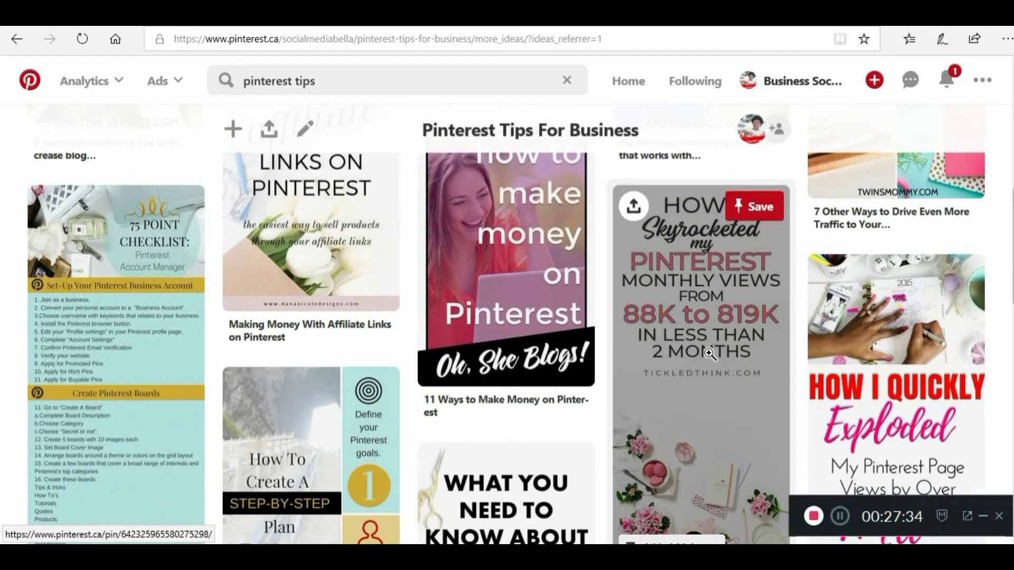
{"action": "scroll", "coordinate": [709, 353], "scroll_direction": "up", "scroll_amount": 10}
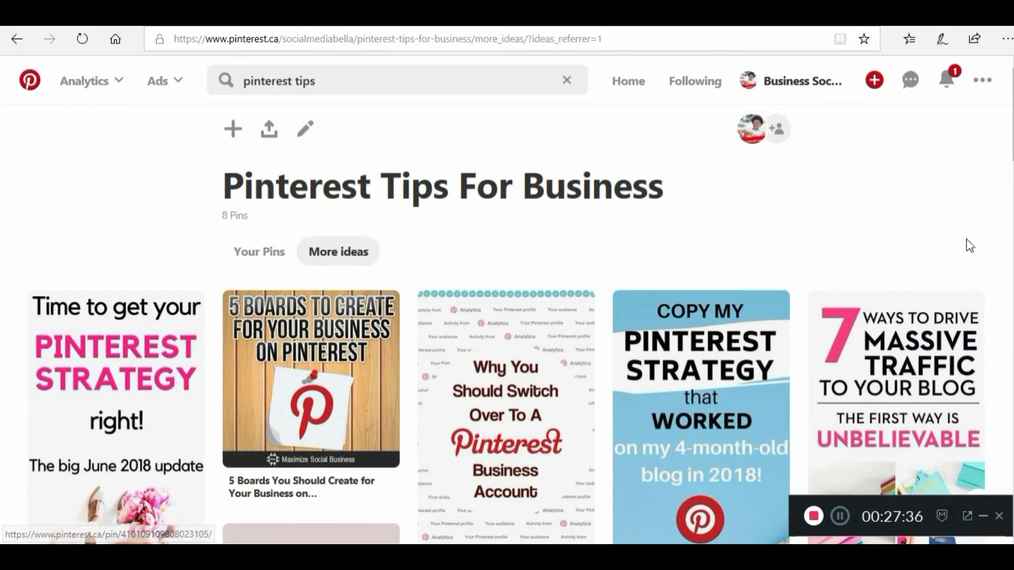
Return to the business profile's boards overview and look over all the boards in their current order.
{"action": "left_click", "coordinate": [802, 84]}
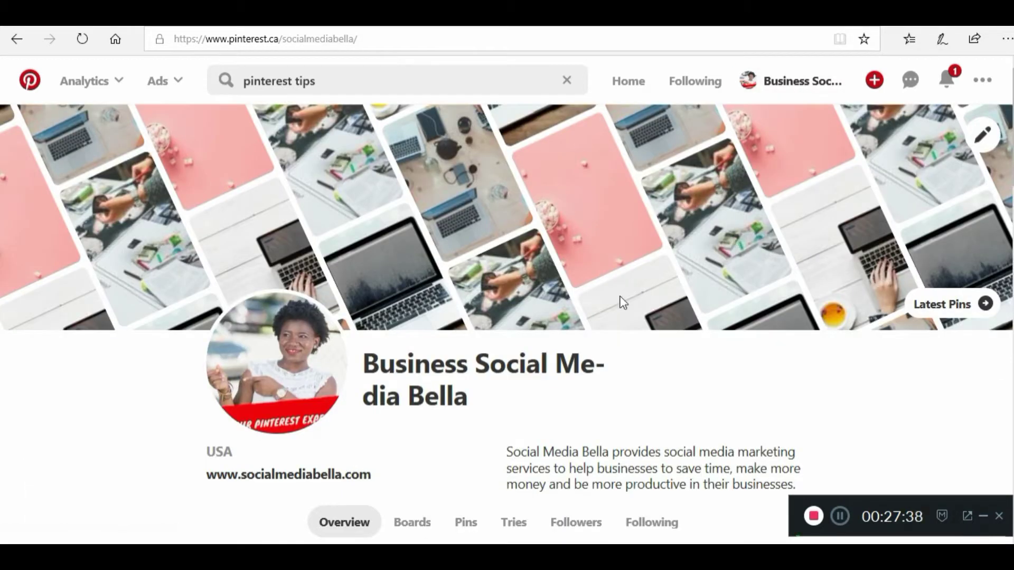
{"action": "scroll", "coordinate": [542, 331], "scroll_direction": "down", "scroll_amount": 1}
{"action": "scroll", "coordinate": [542, 331], "scroll_direction": "down", "scroll_amount": 8}
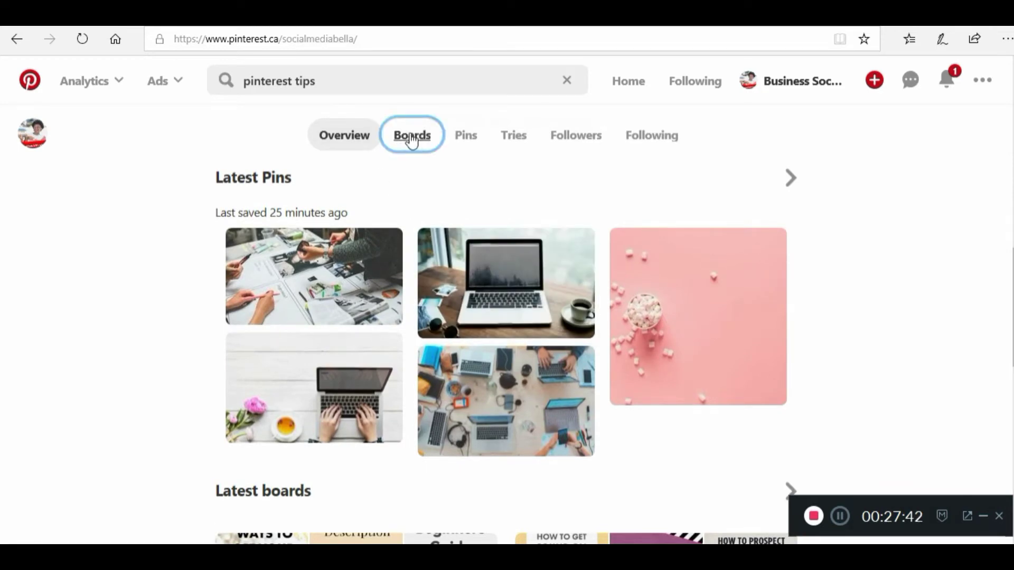
{"action": "scroll", "coordinate": [493, 372], "scroll_direction": "down", "scroll_amount": 6}
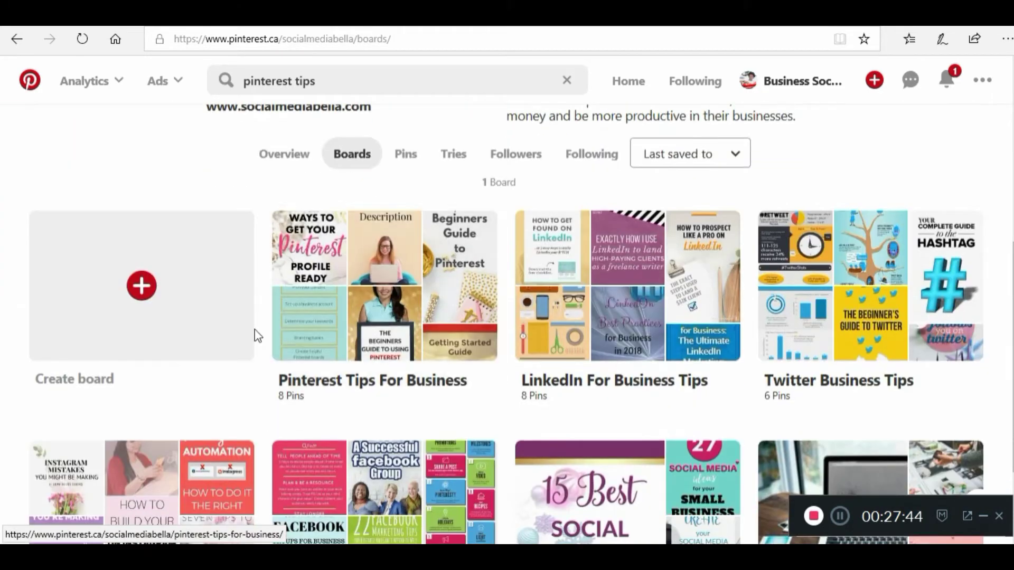
{"action": "scroll", "coordinate": [680, 374], "scroll_direction": "down", "scroll_amount": 3}
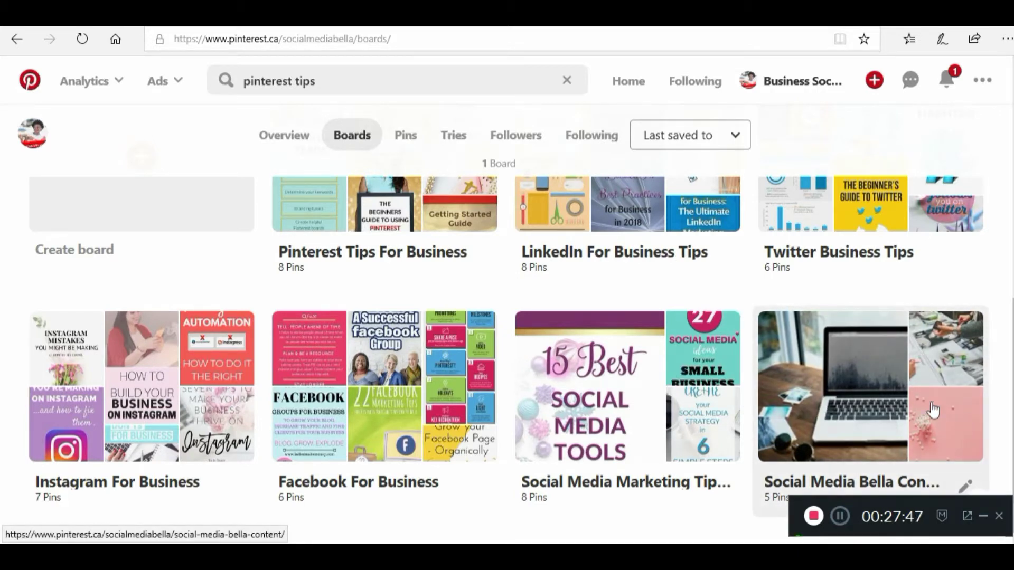
{"action": "scroll", "coordinate": [869, 428], "scroll_direction": "up", "scroll_amount": 3}
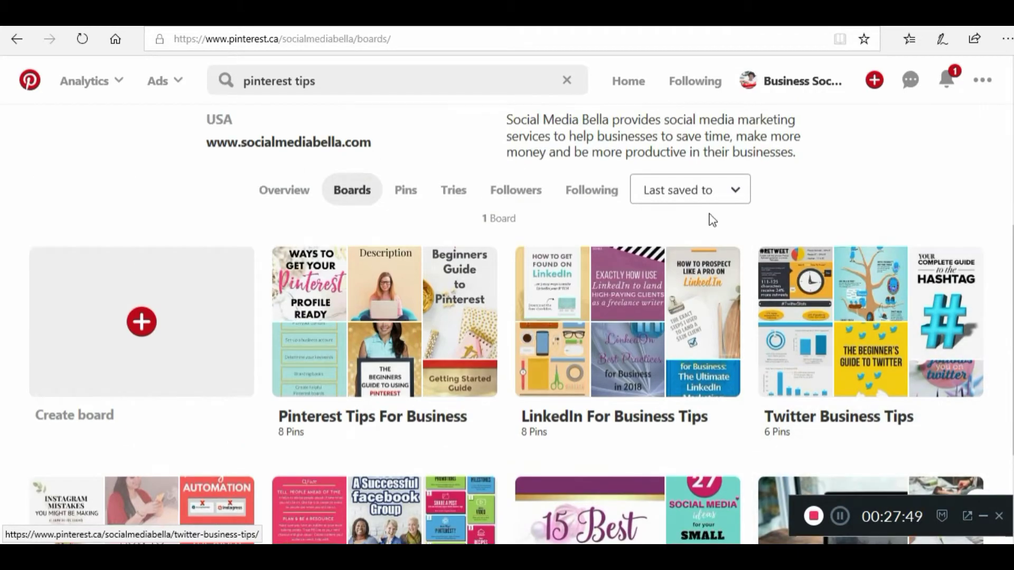
Change the board sort order to Drag and drop and check the resulting arrangement of the boards.
{"action": "left_click", "coordinate": [697, 189]}
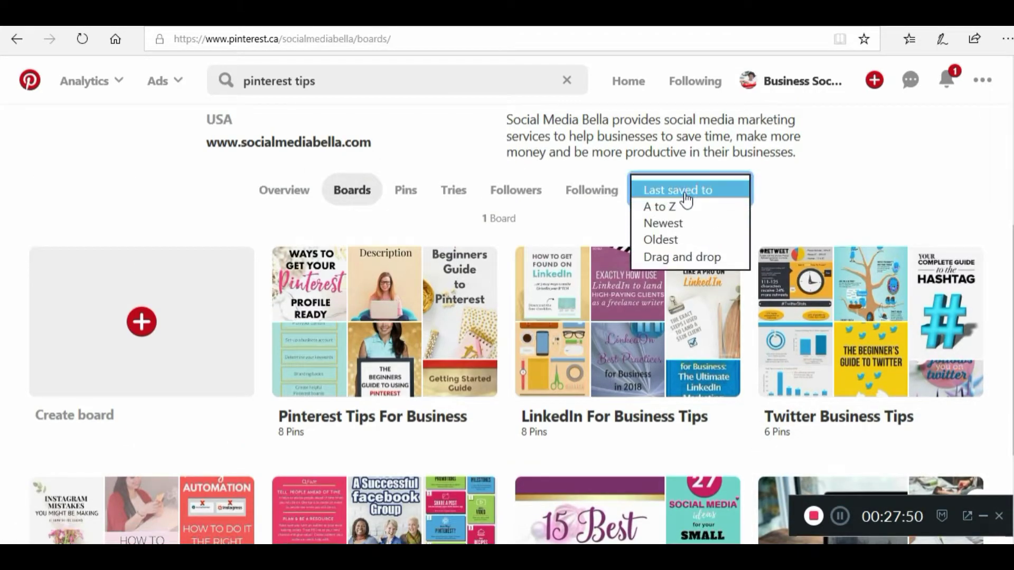
{"action": "left_click", "coordinate": [682, 257]}
{"action": "scroll", "coordinate": [924, 401], "scroll_direction": "down", "scroll_amount": 8}
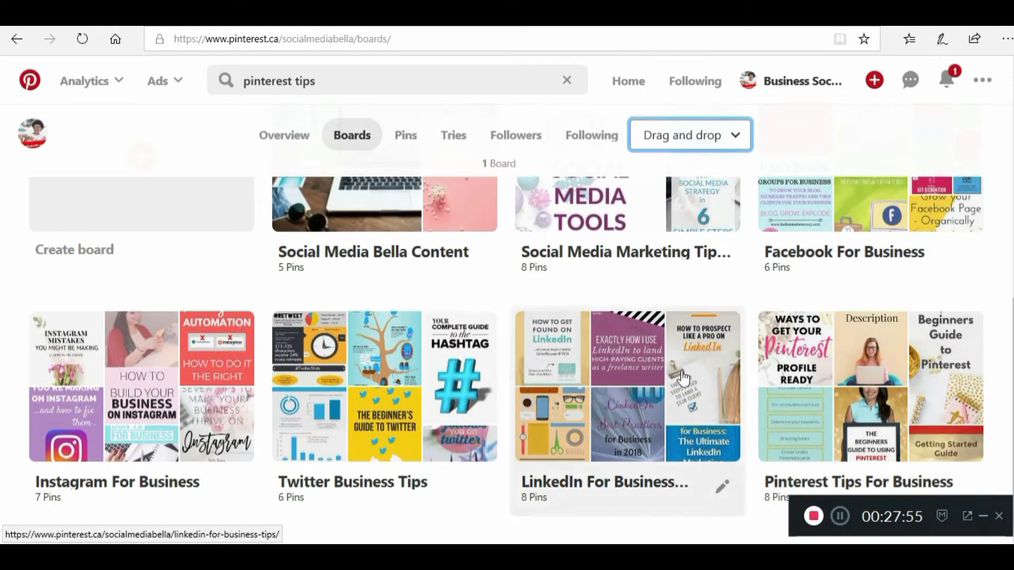
{"action": "scroll", "coordinate": [740, 388], "scroll_direction": "up", "scroll_amount": 5}
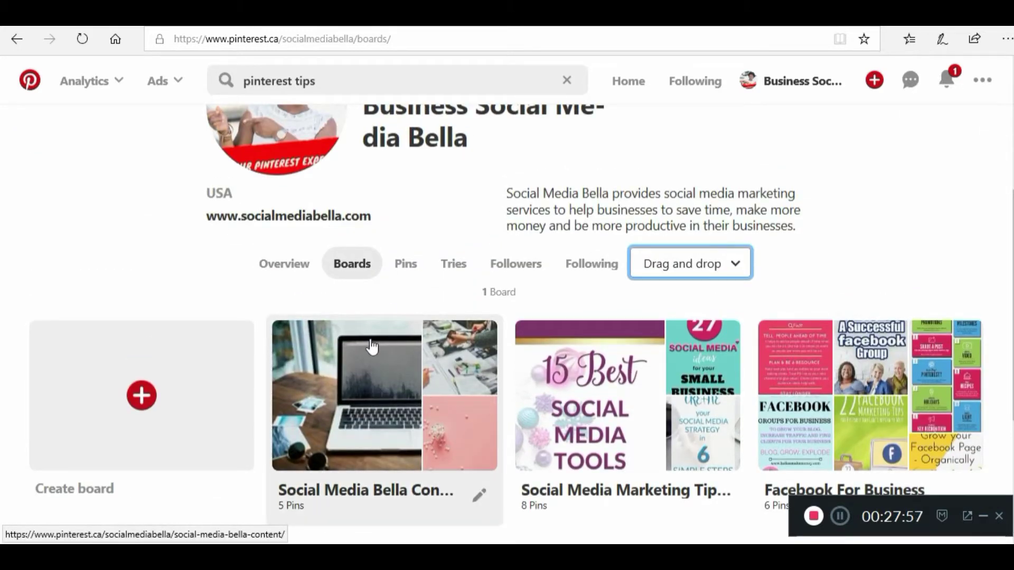
{"action": "scroll", "coordinate": [523, 338], "scroll_direction": "down", "scroll_amount": 2}
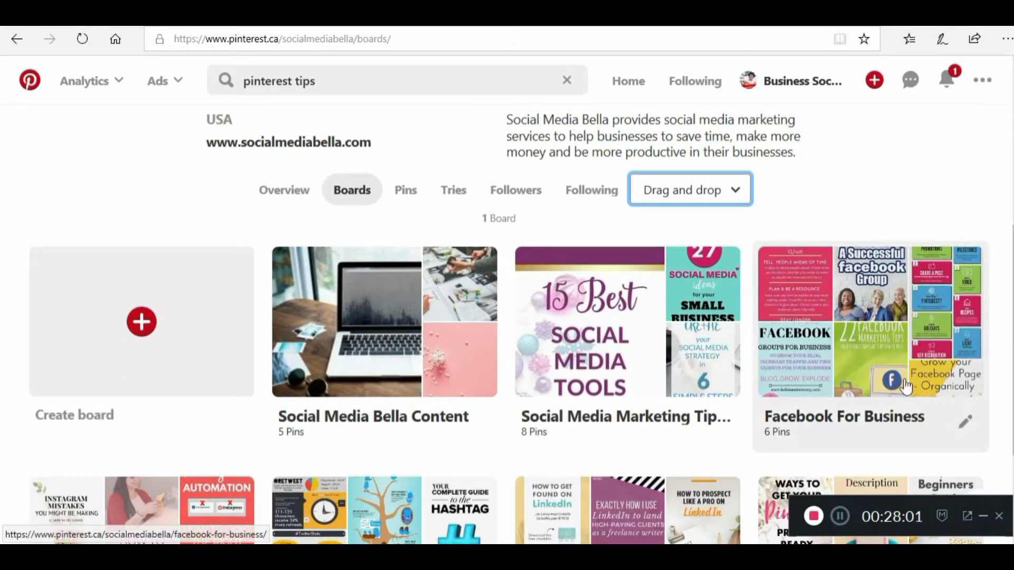
Open the cover selection for the Facebook For Business board and look through the pin images available as covers.
{"action": "scroll", "coordinate": [708, 296], "scroll_direction": "down", "scroll_amount": 3}
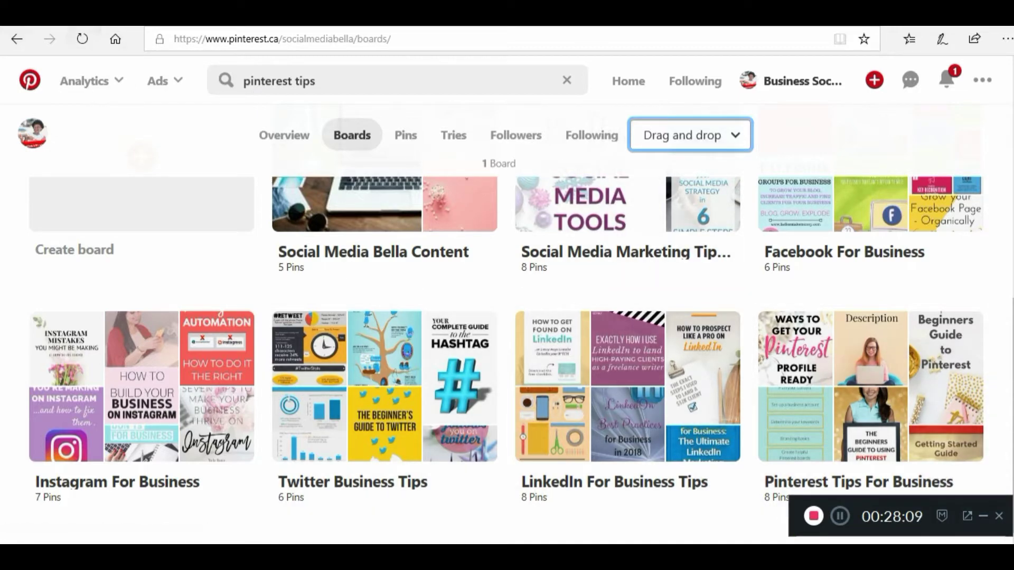
{"action": "scroll", "coordinate": [715, 268], "scroll_direction": "up", "scroll_amount": 3}
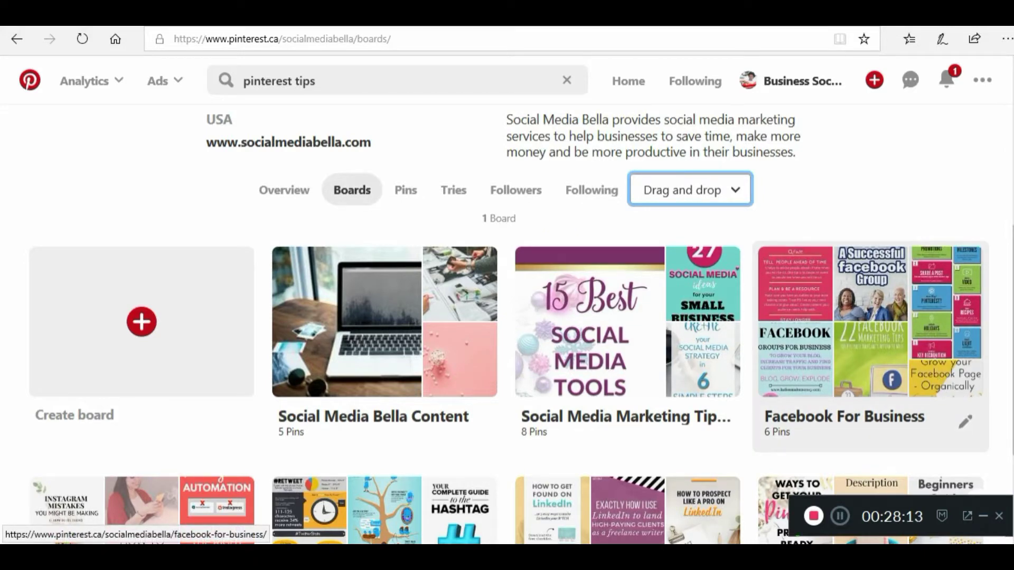
{"action": "left_click", "coordinate": [966, 423]}
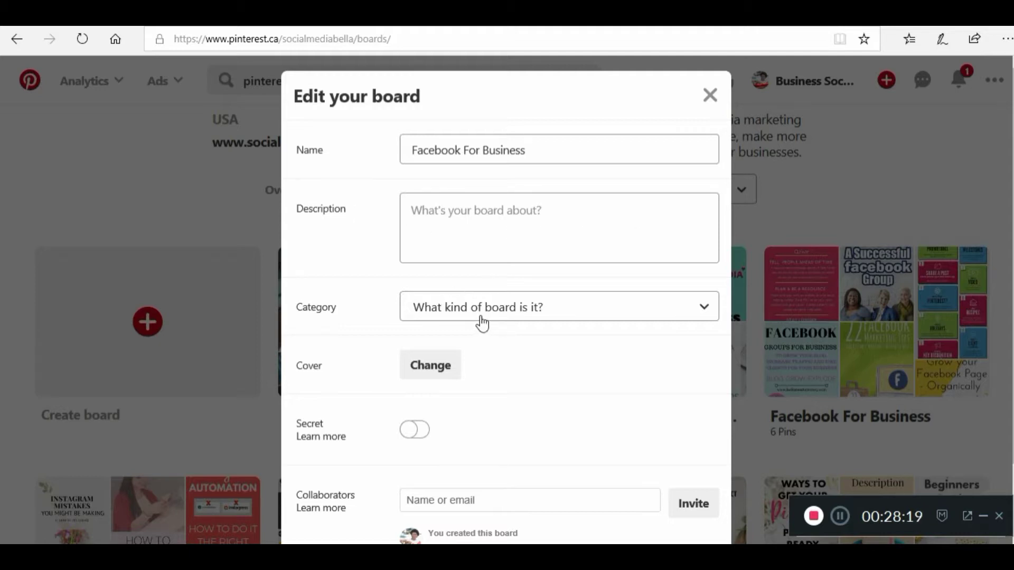
{"action": "scroll", "coordinate": [464, 311], "scroll_direction": "down", "scroll_amount": 2}
{"action": "left_click", "coordinate": [447, 293]}
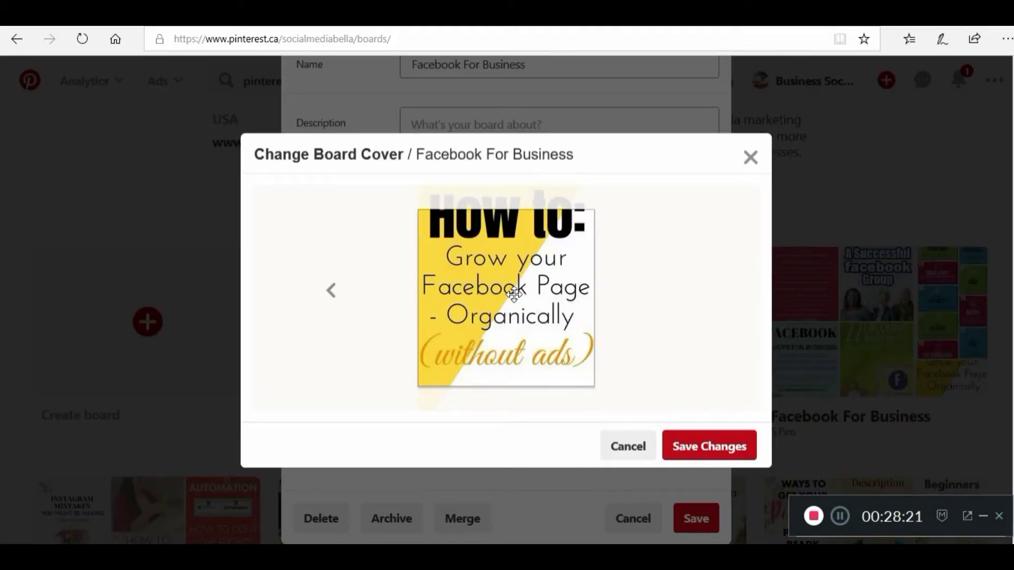
{"action": "left_click_drag", "start_coordinate": [496, 276], "coordinate": [498, 298]}
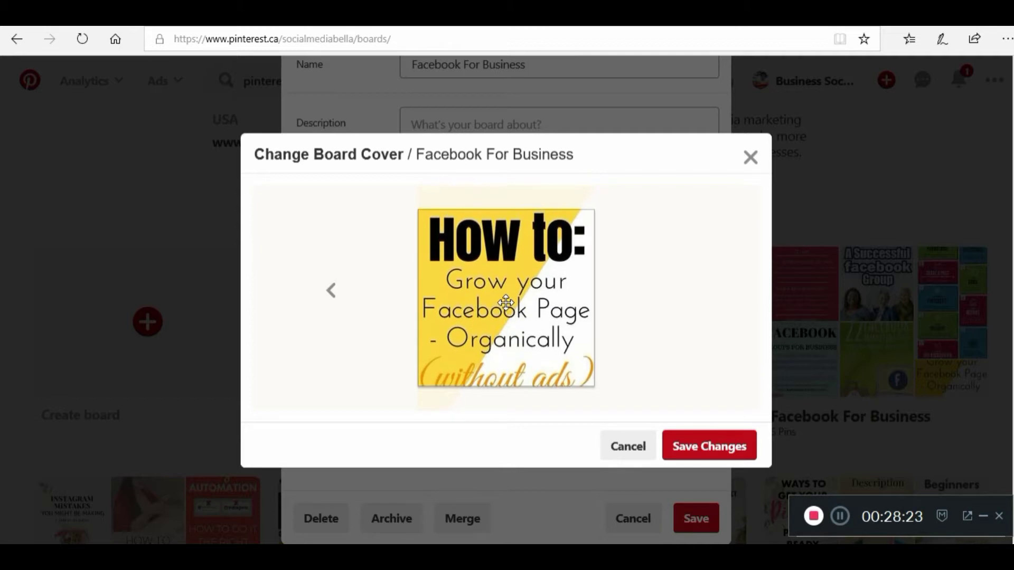
{"action": "left_click", "coordinate": [332, 293]}
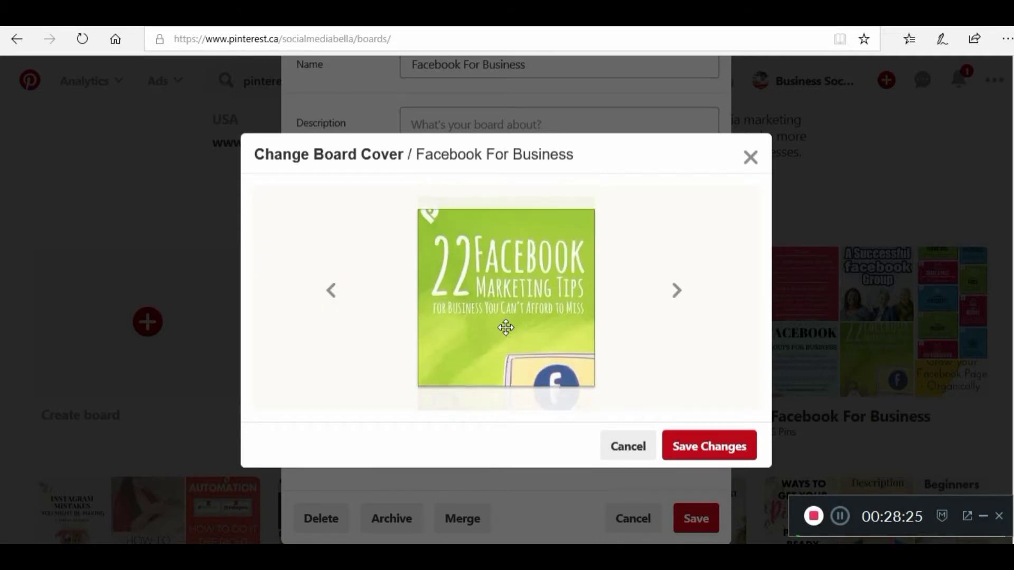
{"action": "left_click", "coordinate": [330, 289]}
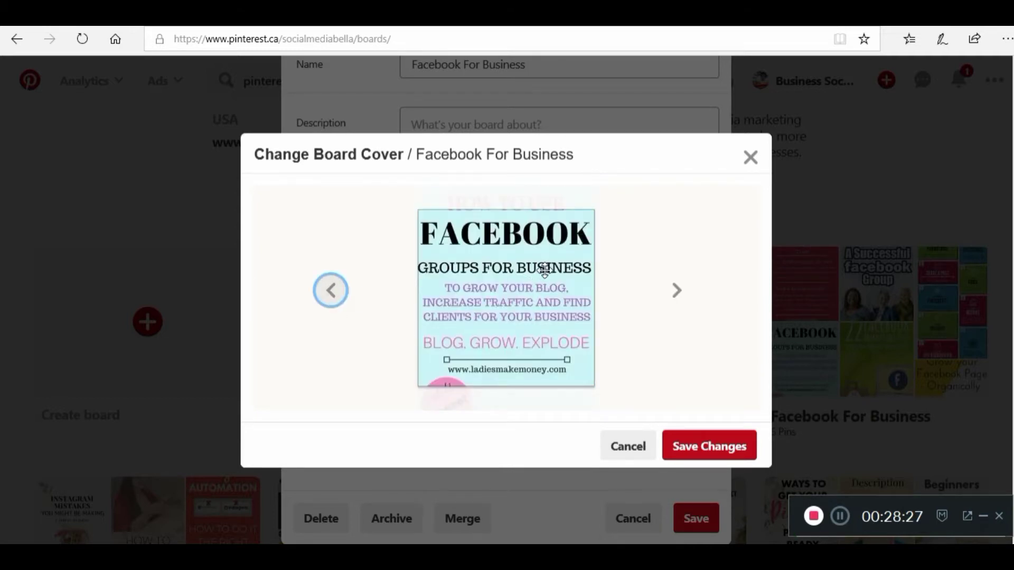
{"action": "left_click_drag", "start_coordinate": [545, 271], "coordinate": [527, 315]}
{"action": "left_click", "coordinate": [332, 291]}
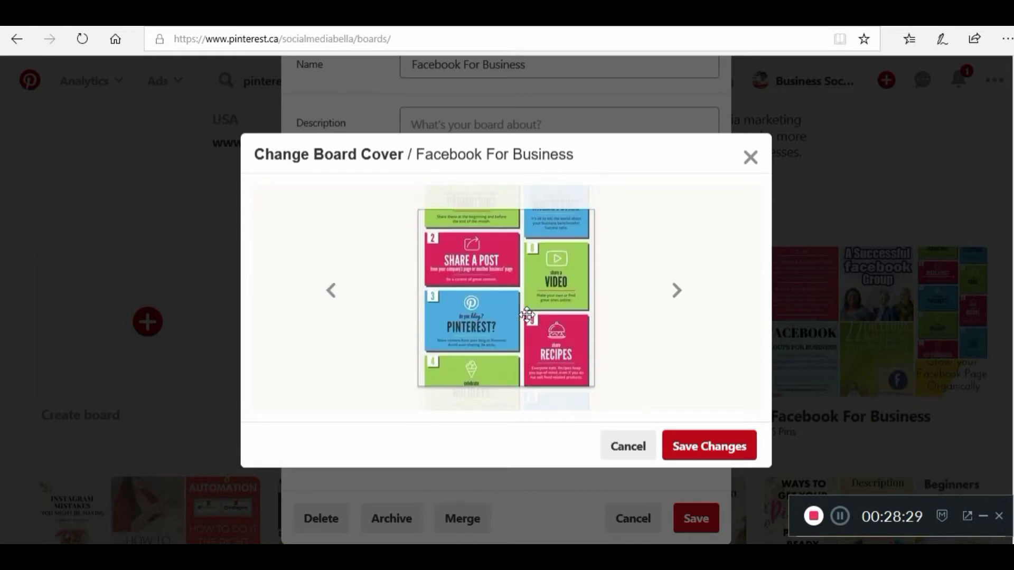
{"action": "left_click", "coordinate": [339, 308]}
{"action": "left_click_drag", "start_coordinate": [334, 291], "coordinate": [319, 312]}
{"action": "left_click", "coordinate": [332, 290]}
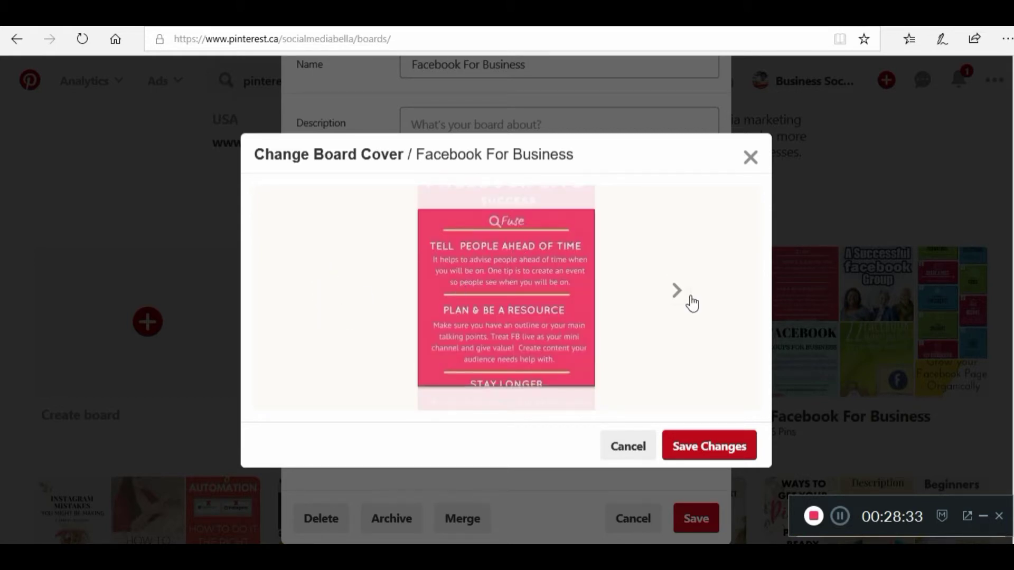
Set the "22 Facebook Marketing Tips" pin as the Facebook For Business board's cover and save the board.
{"action": "left_click", "coordinate": [675, 295]}
{"action": "left_click", "coordinate": [677, 296]}
{"action": "left_click", "coordinate": [676, 294]}
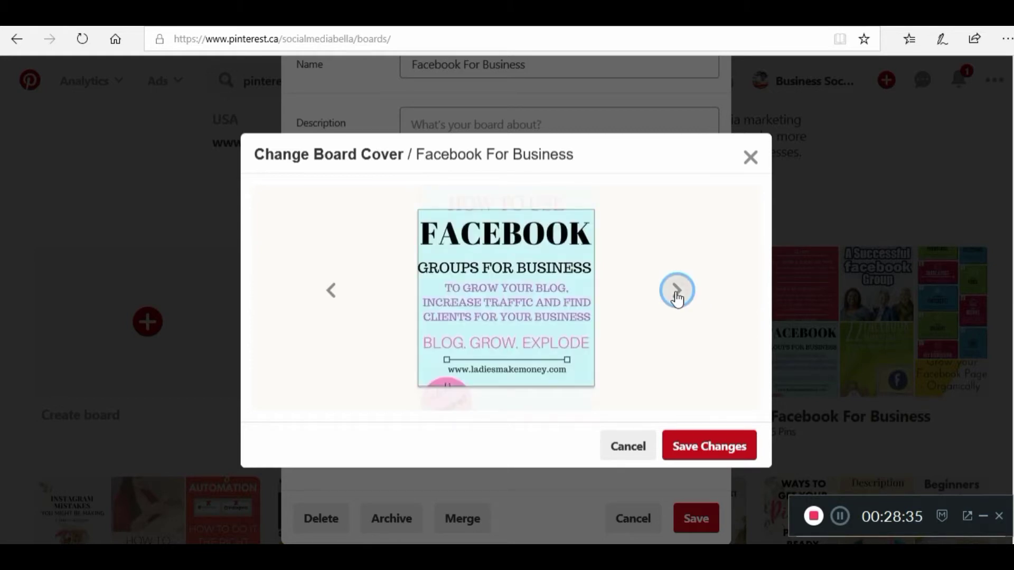
{"action": "left_click", "coordinate": [677, 295]}
{"action": "left_click", "coordinate": [676, 295]}
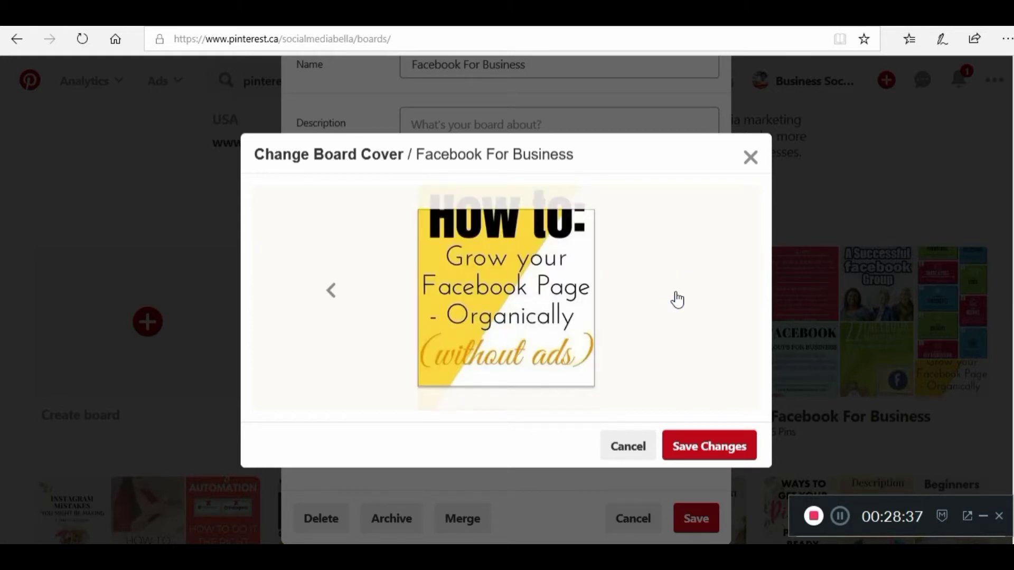
{"action": "left_click", "coordinate": [331, 290]}
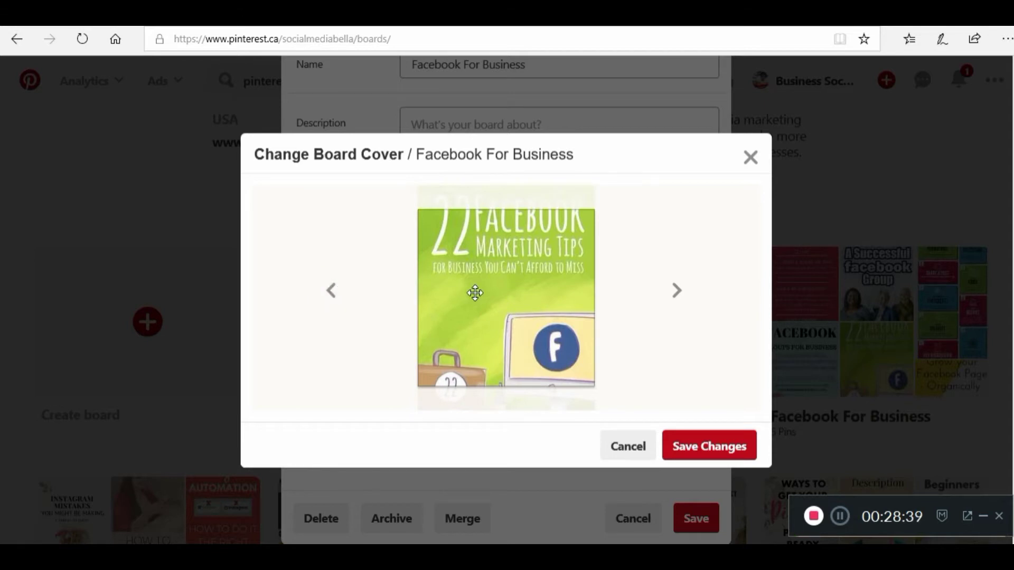
{"action": "left_click", "coordinate": [721, 449]}
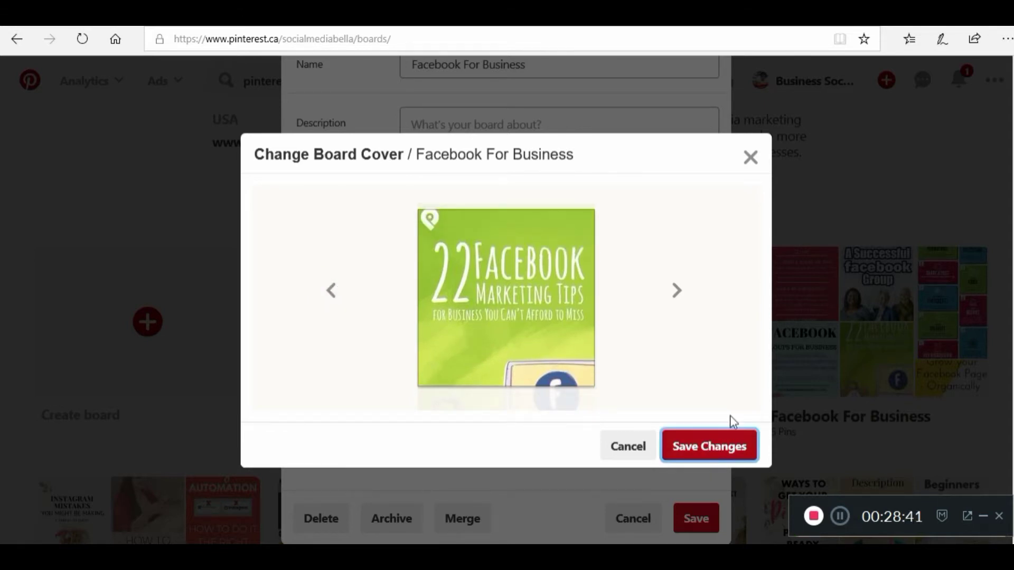
{"action": "left_click", "coordinate": [698, 519]}
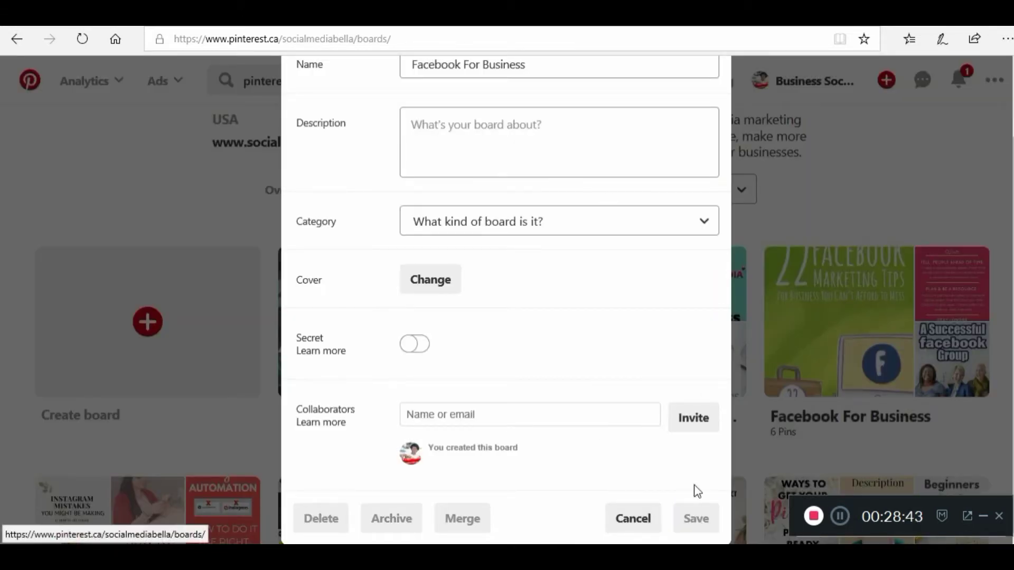
Set the "How to Use Instagram for Business" pin as the Instagram For Business board's cover and save the board.
{"action": "scroll", "coordinate": [469, 344], "scroll_direction": "down", "scroll_amount": 3}
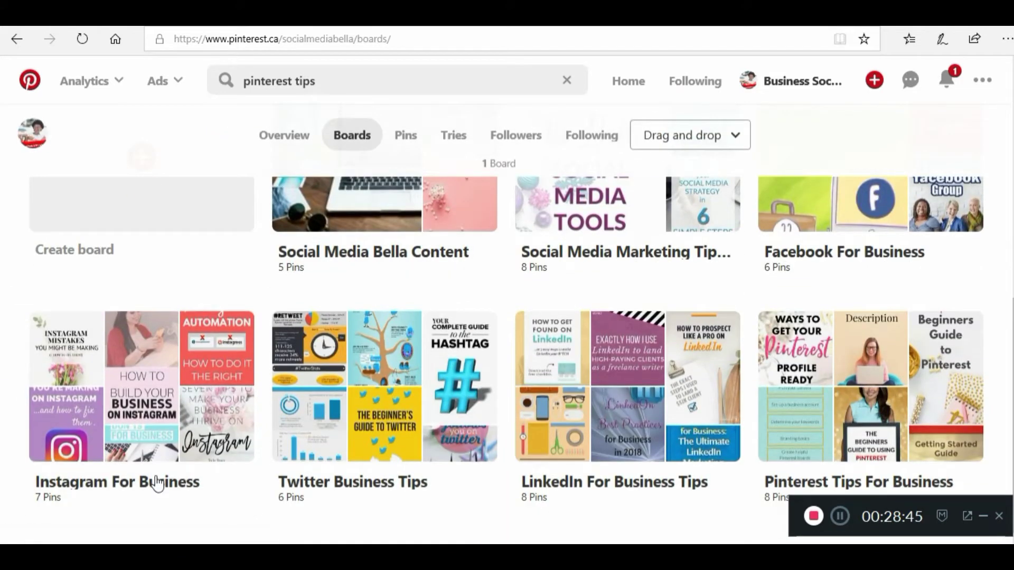
{"action": "left_click", "coordinate": [233, 487]}
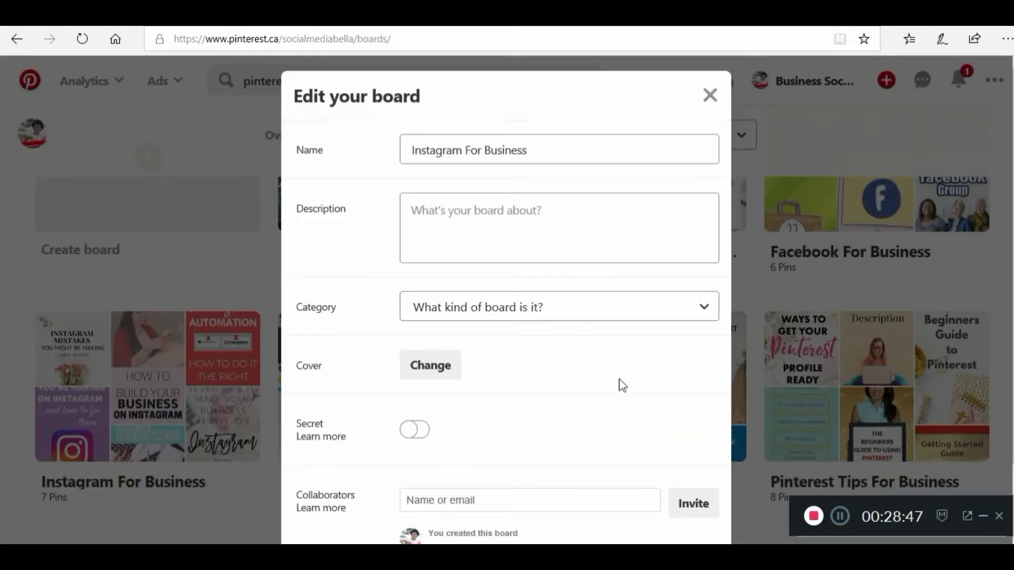
{"action": "left_click", "coordinate": [411, 364]}
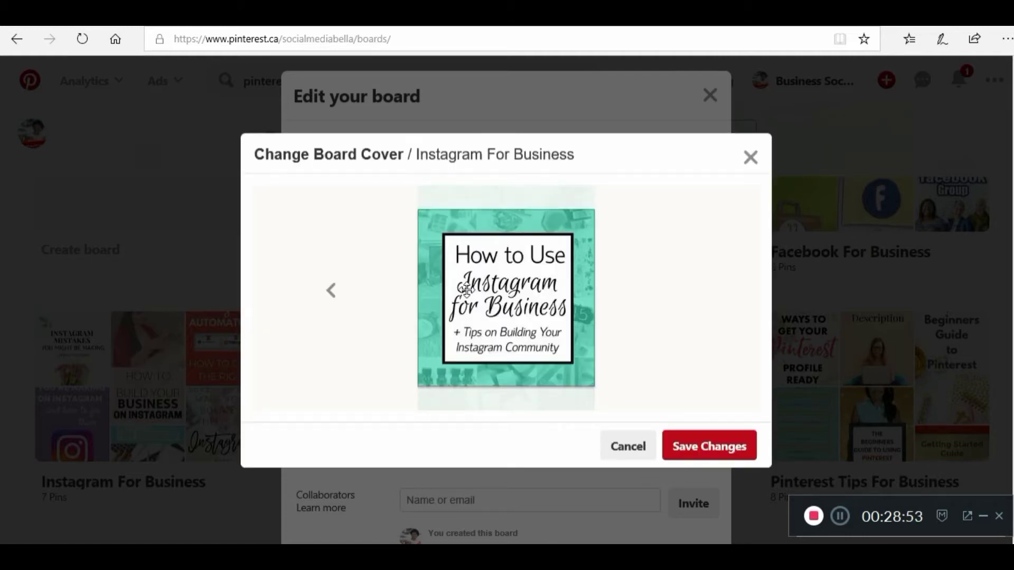
{"action": "left_click", "coordinate": [725, 453]}
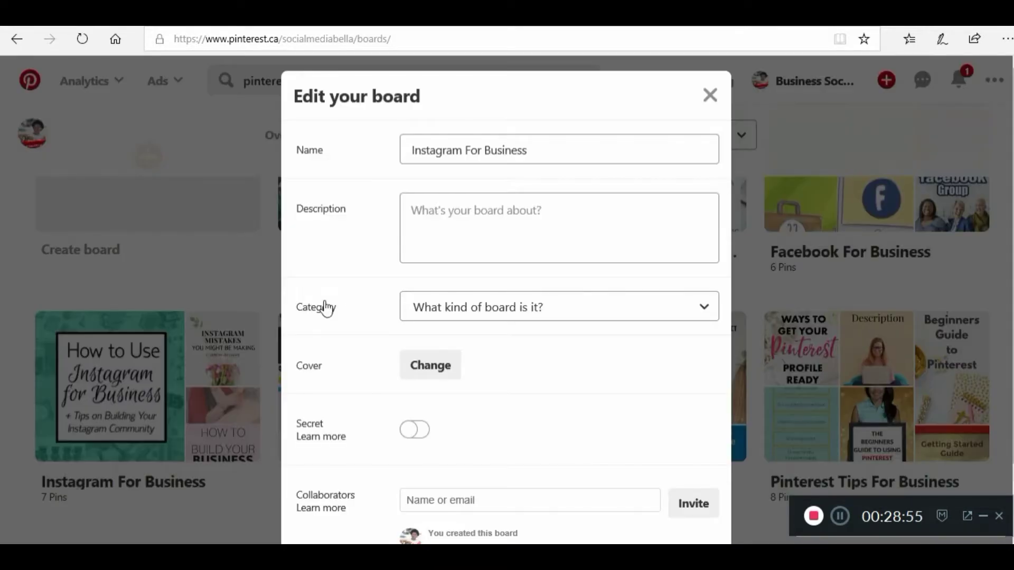
{"action": "scroll", "coordinate": [517, 395], "scroll_direction": "down", "scroll_amount": 2}
{"action": "left_click", "coordinate": [687, 517]}
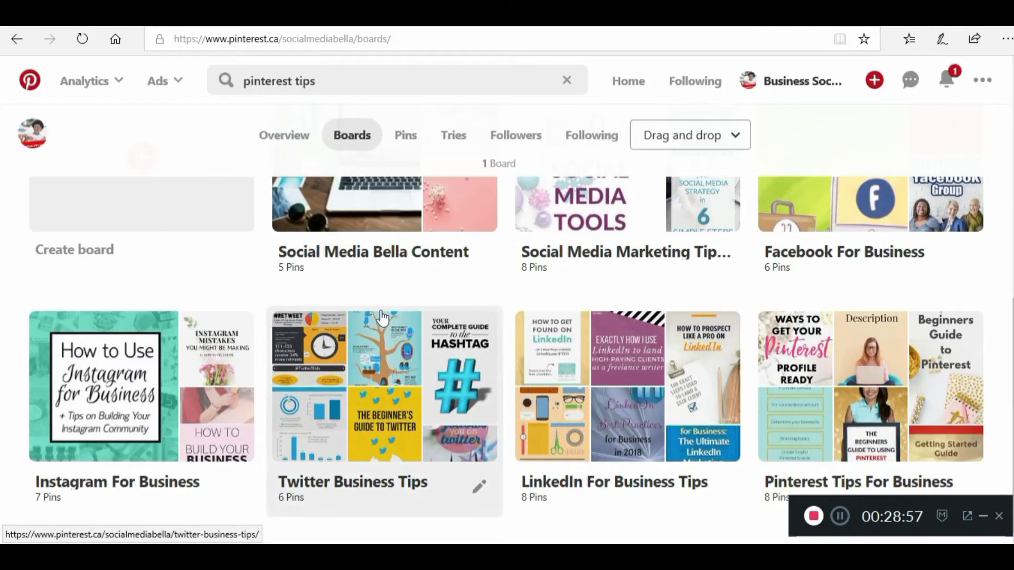
Open the cover selection for the Twitter Business Tips board and look through its candidate pin images.
{"action": "left_click", "coordinate": [479, 487]}
{"action": "left_click", "coordinate": [436, 373]}
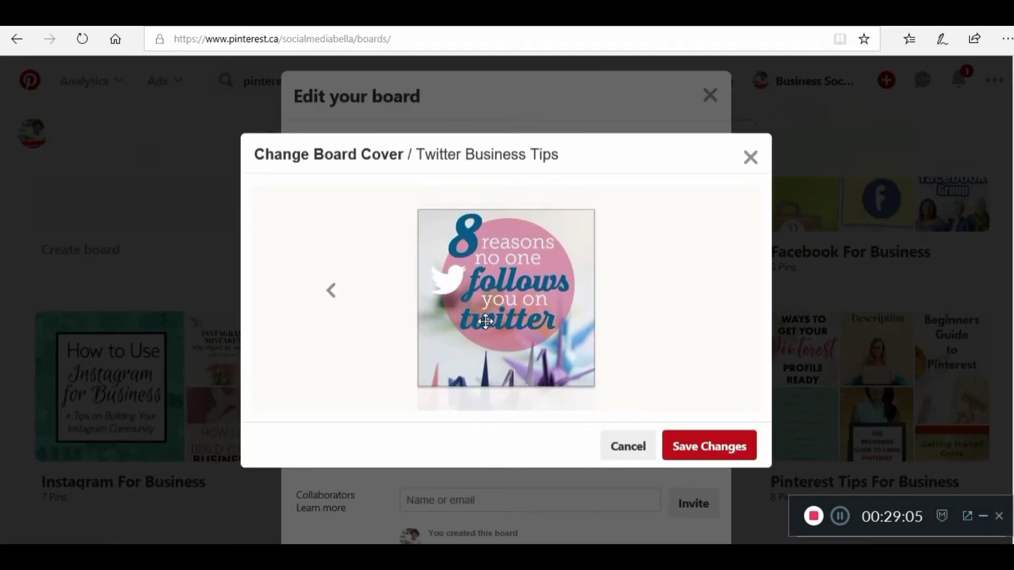
{"action": "left_click", "coordinate": [331, 292]}
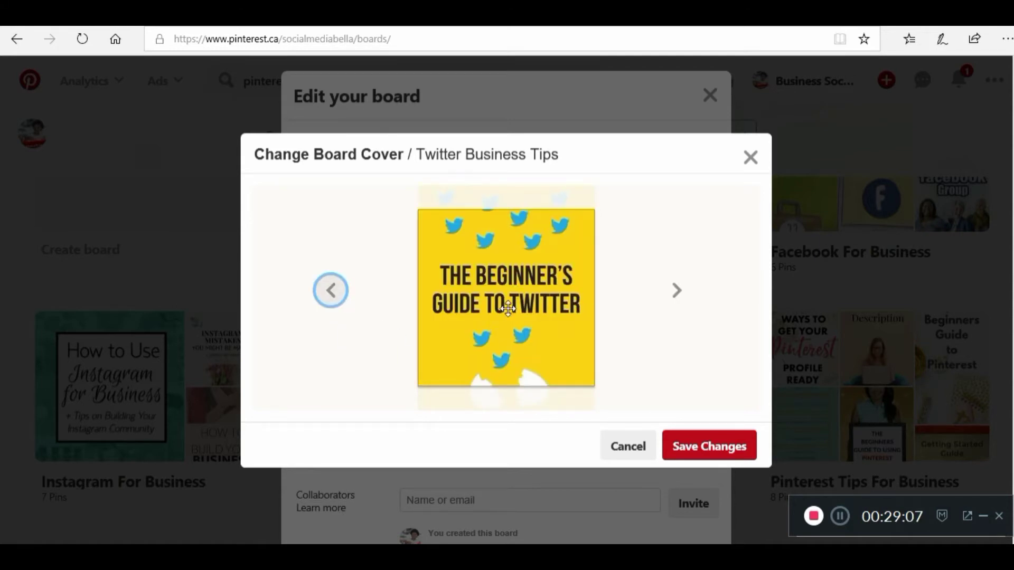
{"action": "left_click", "coordinate": [331, 304]}
{"action": "left_click", "coordinate": [333, 305]}
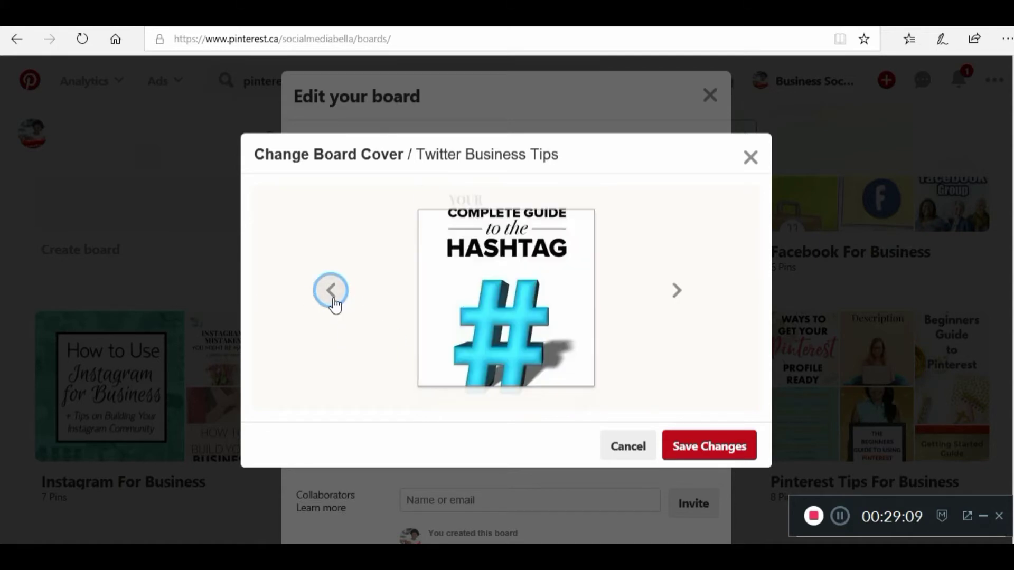
{"action": "left_click", "coordinate": [333, 305]}
{"action": "left_click", "coordinate": [331, 291]}
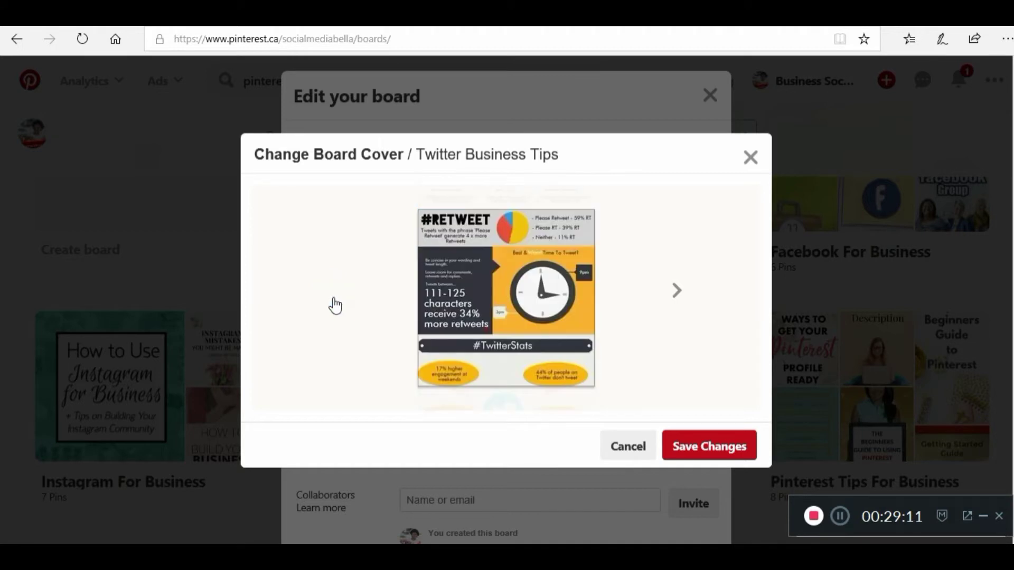
Set "The Beginner's Guide to Twitter" pin as the Twitter Business Tips board's cover and save the board.
{"action": "left_click", "coordinate": [670, 295]}
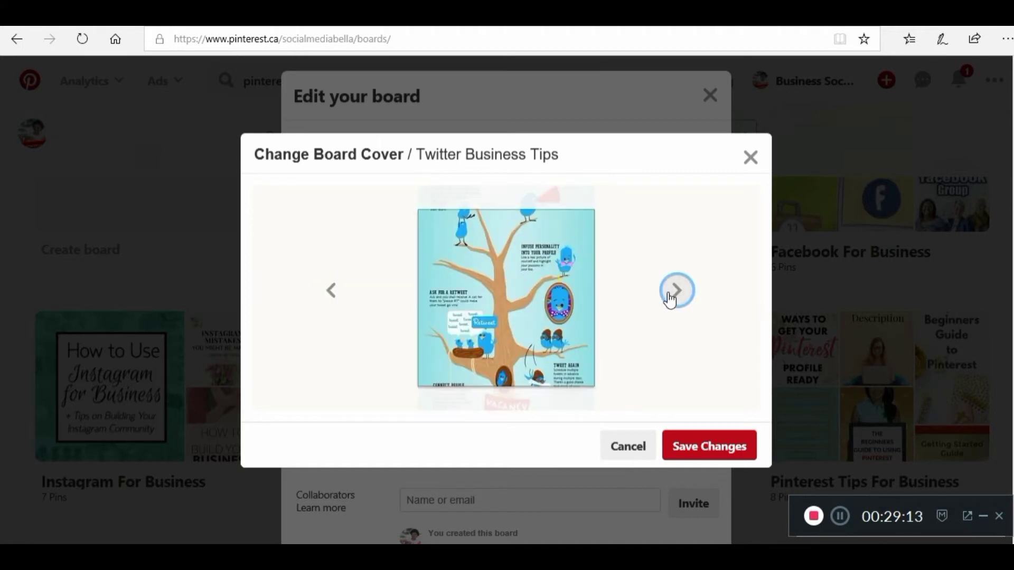
{"action": "left_click", "coordinate": [669, 294]}
{"action": "left_click", "coordinate": [670, 297]}
{"action": "left_click", "coordinate": [670, 297]}
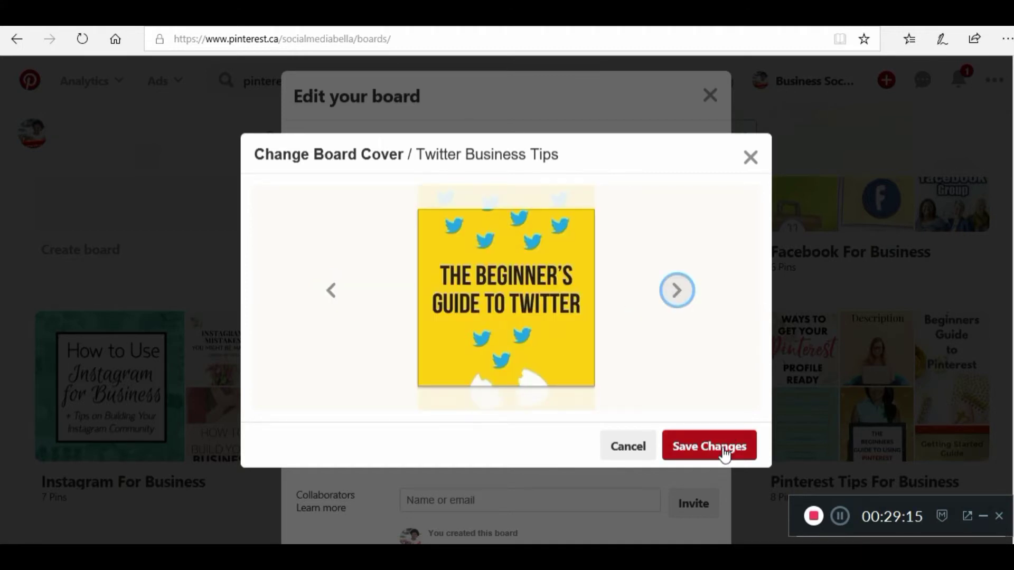
{"action": "left_click", "coordinate": [723, 446]}
{"action": "left_click", "coordinate": [624, 447]}
{"action": "scroll", "coordinate": [681, 439], "scroll_direction": "down", "scroll_amount": 2}
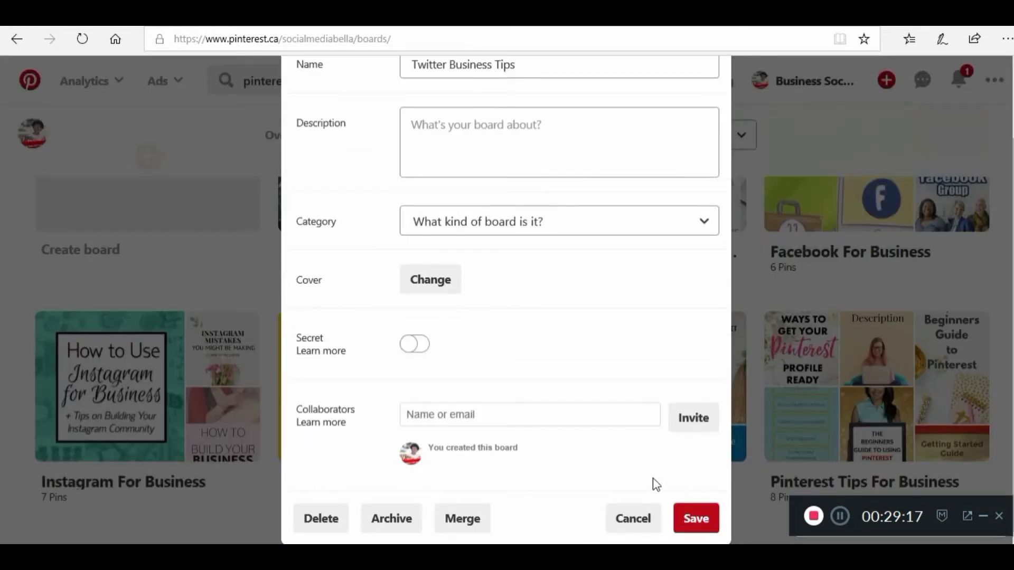
{"action": "left_click", "coordinate": [693, 518]}
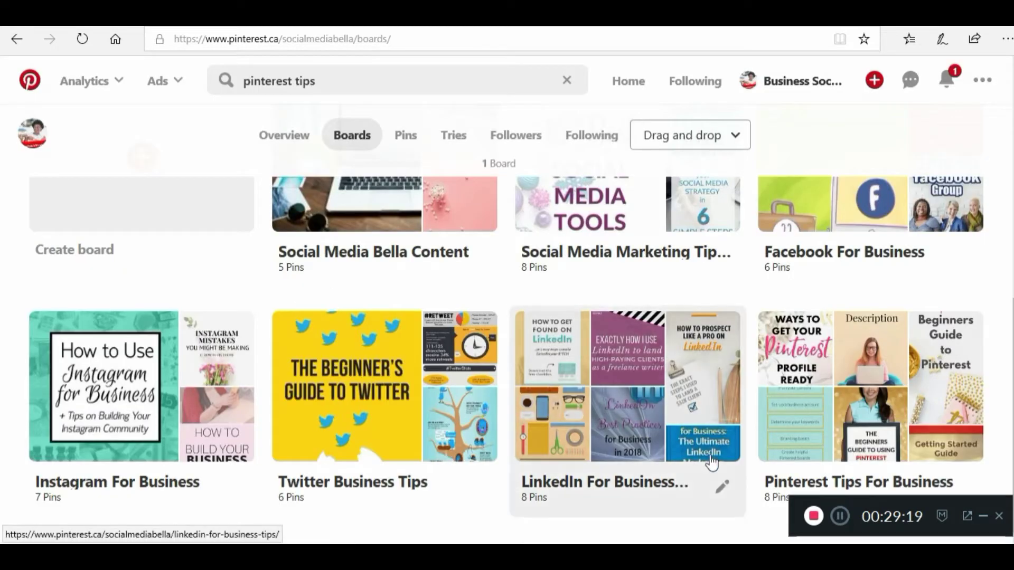
Set the "LinkedIn for Business: The Ultimate LinkedIn Marketing Guide" pin as the LinkedIn For Business Tips board's cover and save the board.
{"action": "left_click", "coordinate": [723, 490]}
{"action": "left_click", "coordinate": [425, 369]}
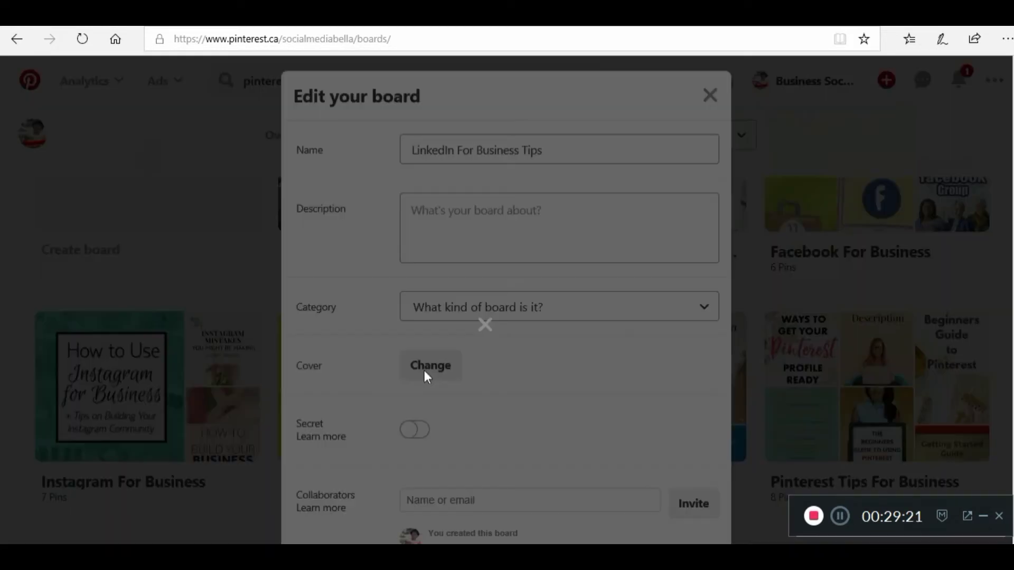
{"action": "mouse_move", "coordinate": [476, 312]}
{"action": "left_mouse_down"}
{"action": "mouse_move", "coordinate": [478, 279]}
{"action": "mouse_move", "coordinate": [477, 305]}
{"action": "left_mouse_up"}
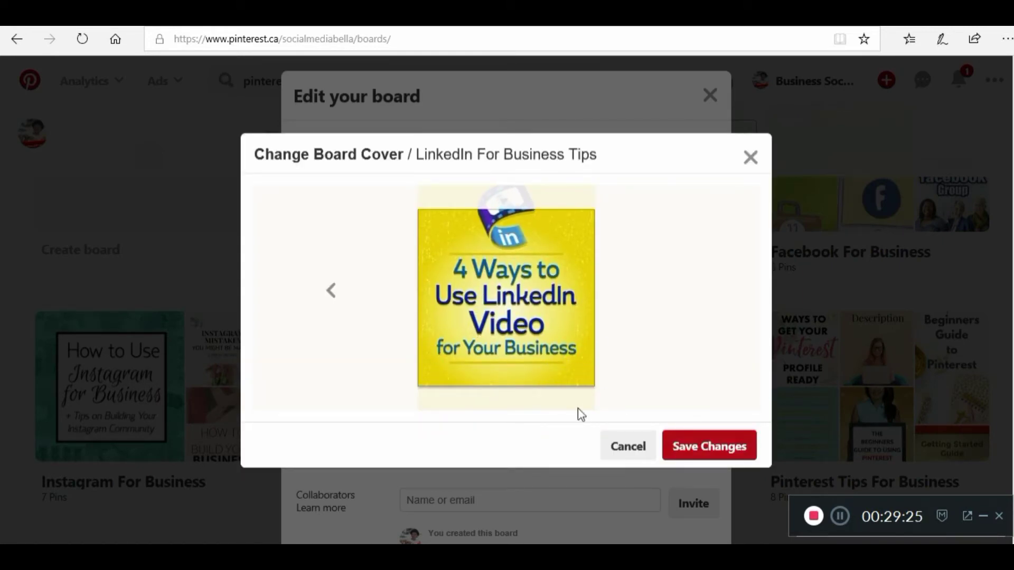
{"action": "left_click", "coordinate": [327, 299]}
{"action": "left_click", "coordinate": [326, 299]}
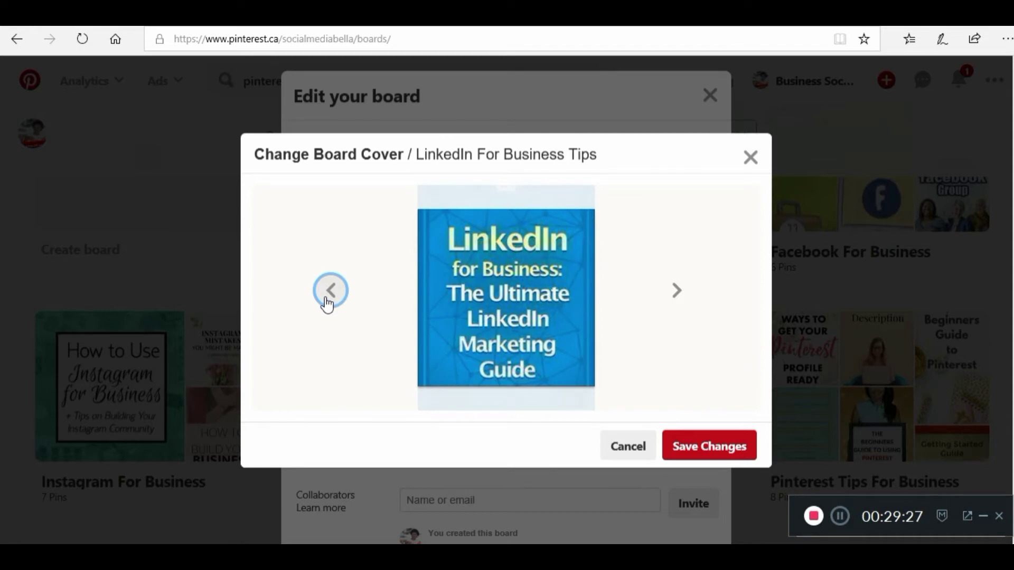
{"action": "left_click", "coordinate": [712, 445]}
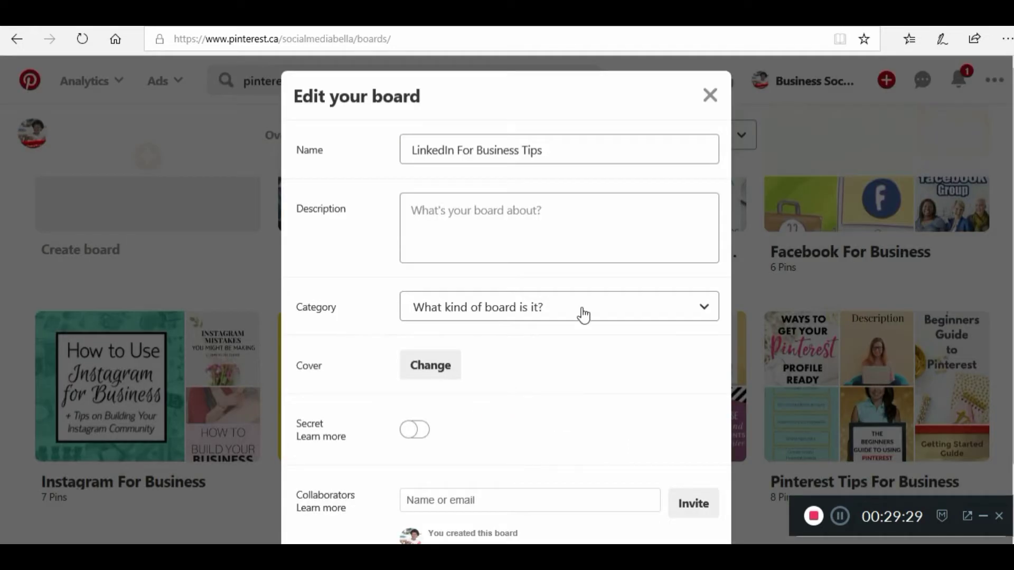
{"action": "scroll", "coordinate": [583, 315], "scroll_direction": "down", "scroll_amount": 2}
{"action": "left_click", "coordinate": [693, 509]}
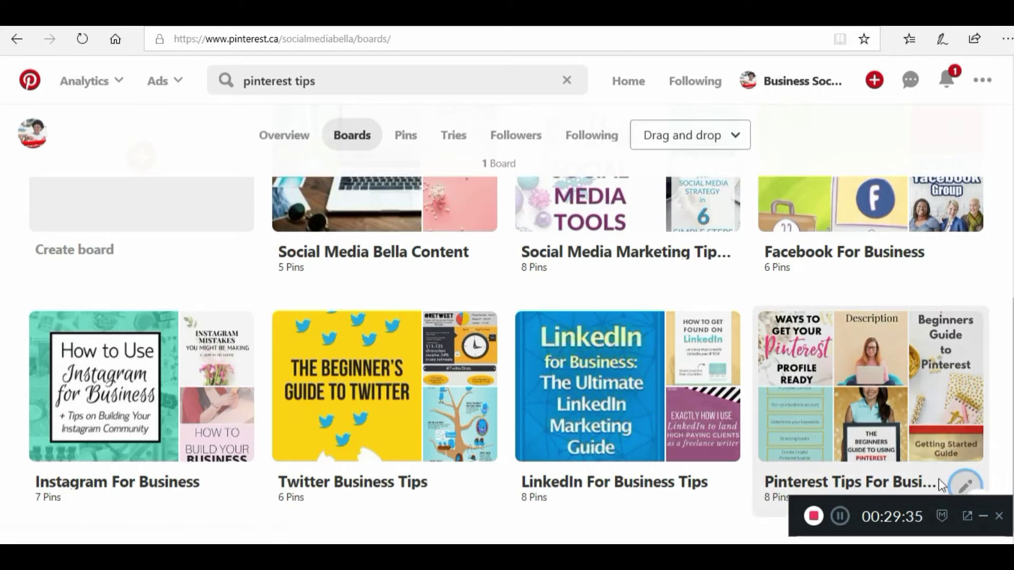
Open the Pinterest Tips For Business board for editing and set its category to Education.
{"action": "left_click", "coordinate": [968, 487]}
{"action": "left_click", "coordinate": [448, 312]}
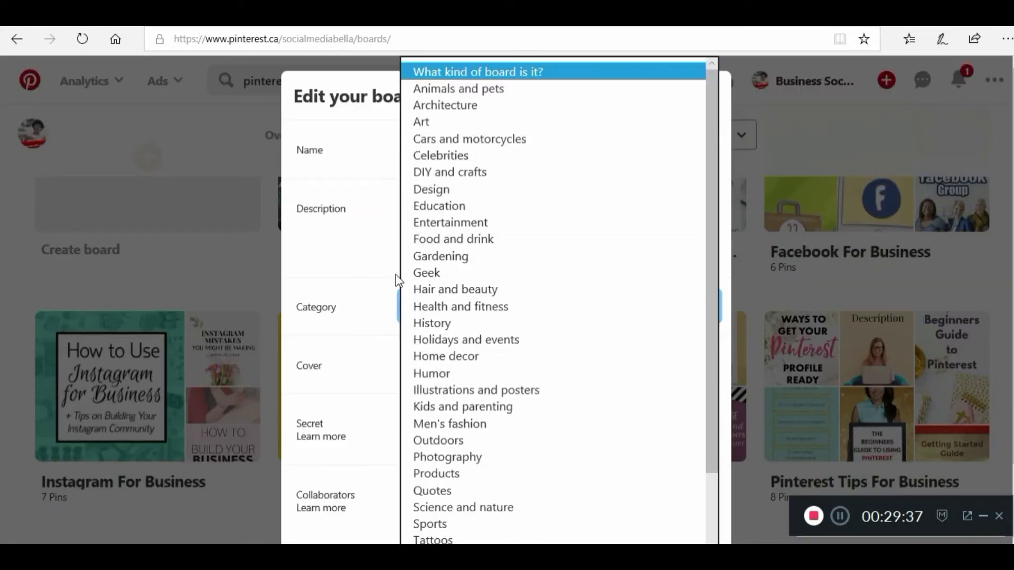
{"action": "left_click", "coordinate": [443, 207]}
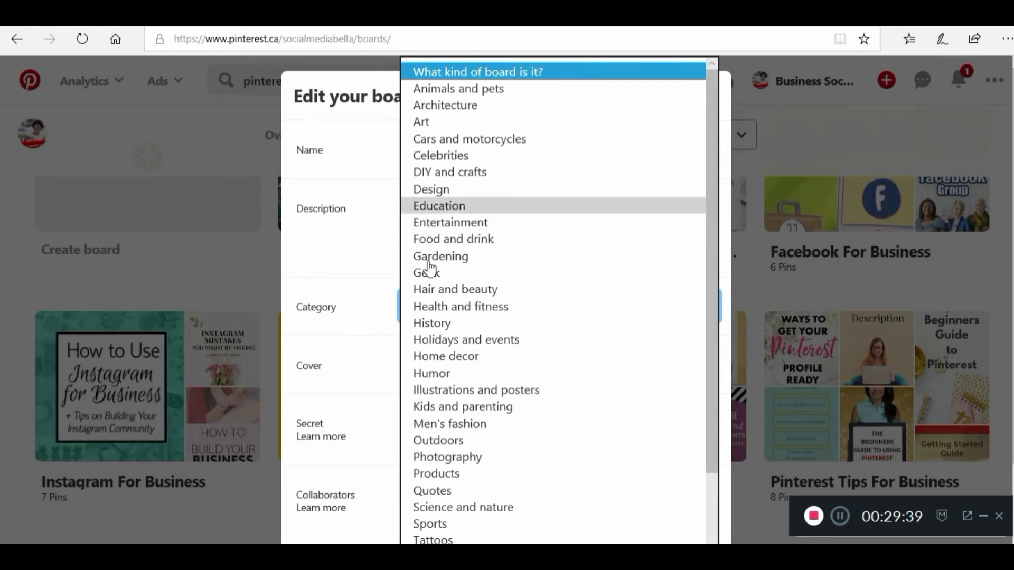
Set the "5 Key Pinterest Strategies for Businesses" pin as the board's cover, reposition it to show the full title, and save the board.
{"action": "left_click", "coordinate": [415, 367]}
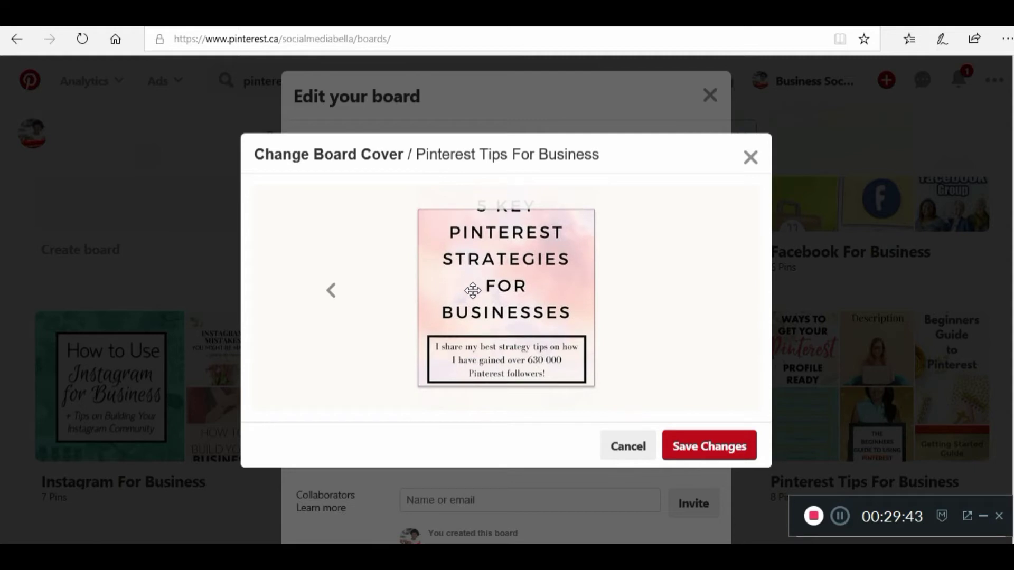
{"action": "left_click_drag", "start_coordinate": [472, 287], "coordinate": [471, 333]}
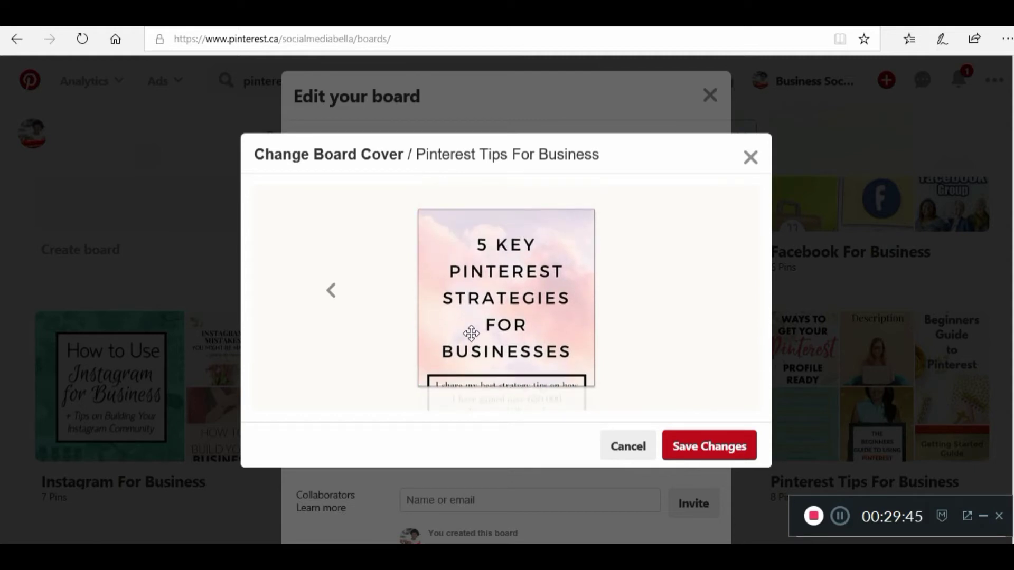
{"action": "left_click", "coordinate": [728, 445]}
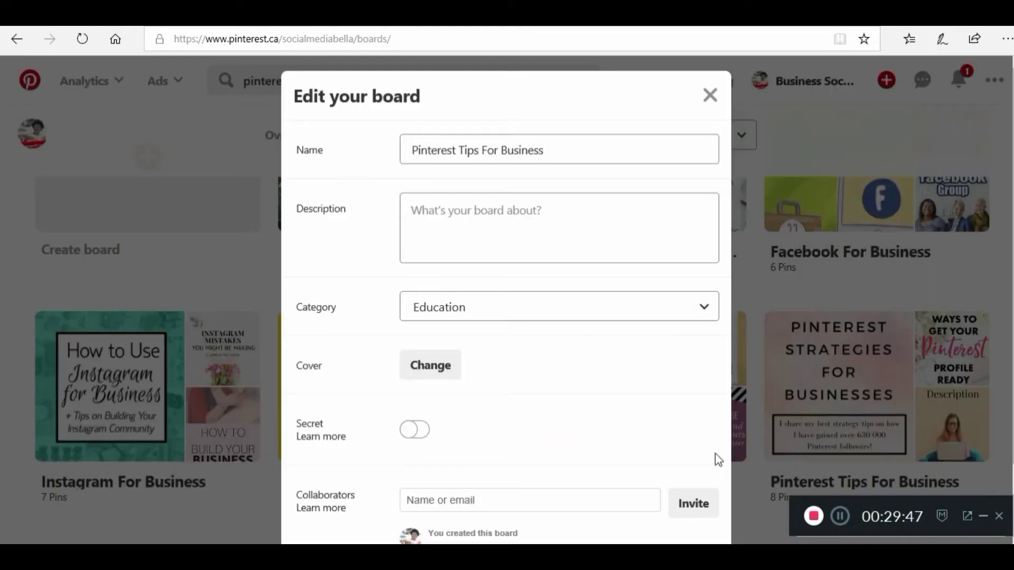
{"action": "scroll", "coordinate": [549, 372], "scroll_direction": "down", "scroll_amount": 2}
{"action": "left_click", "coordinate": [689, 517]}
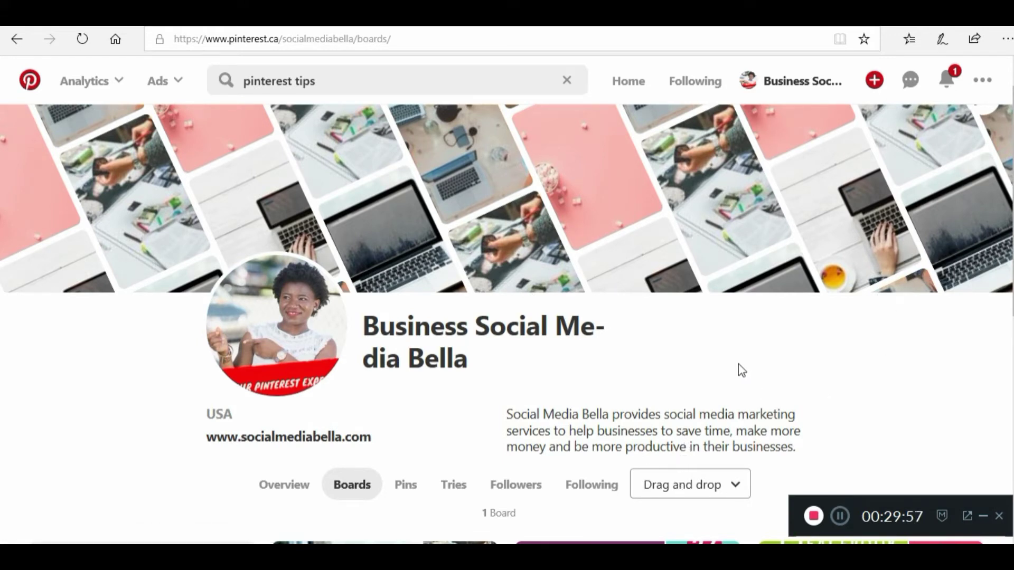
Review the business profile's boards, pins, tries and followers sections and its web address.
{"action": "scroll", "coordinate": [573, 325], "scroll_direction": "down", "scroll_amount": 2}
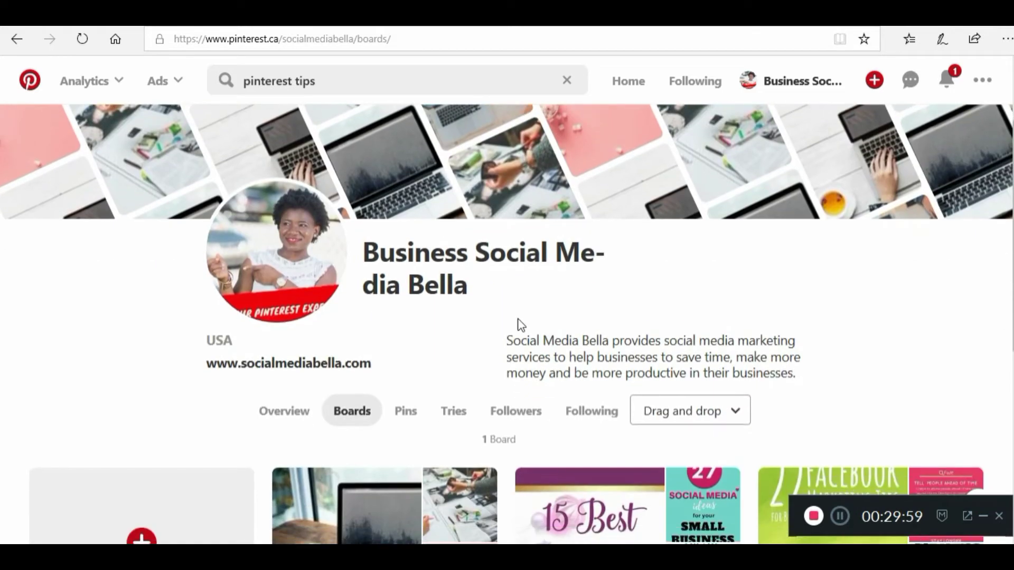
{"action": "scroll", "coordinate": [383, 311], "scroll_direction": "down", "scroll_amount": 5}
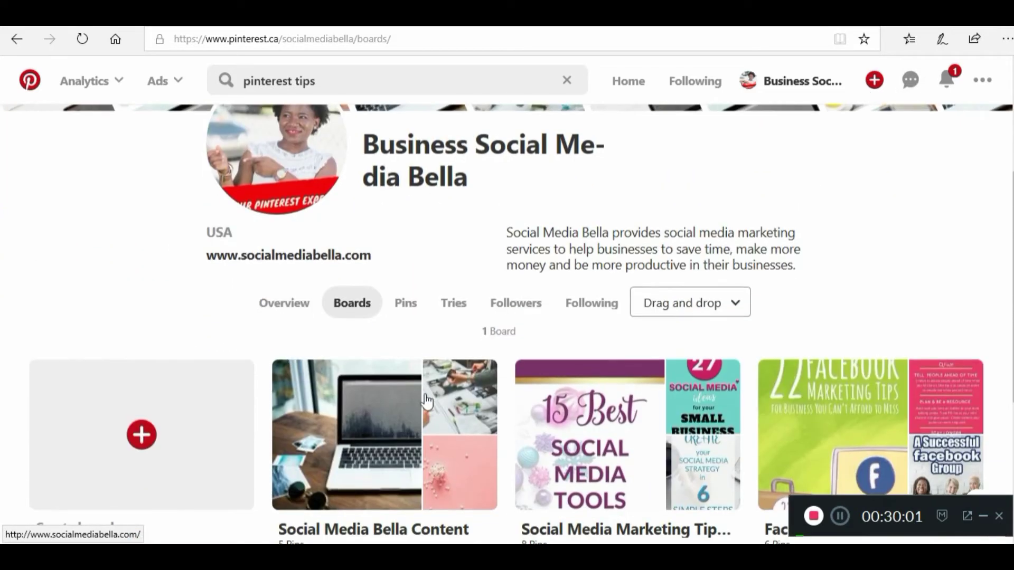
{"action": "scroll", "coordinate": [438, 268], "scroll_direction": "up", "scroll_amount": 2}
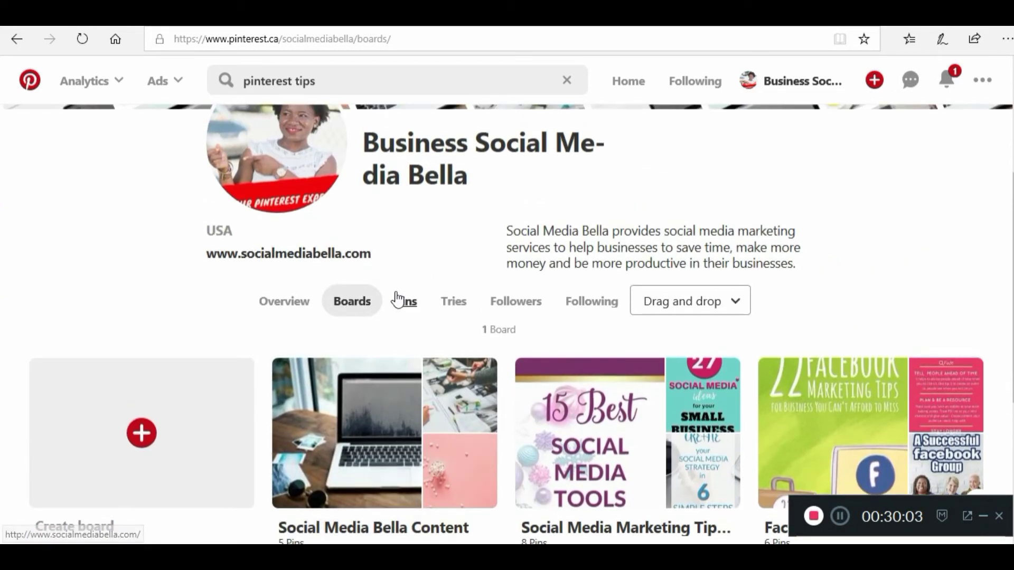
{"action": "left_click", "coordinate": [403, 298]}
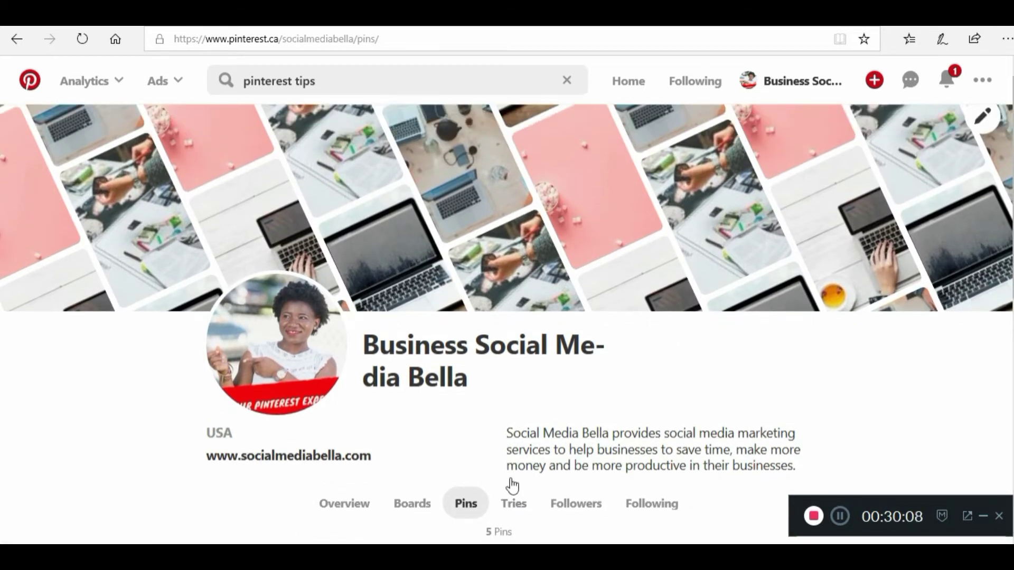
{"action": "left_click", "coordinate": [512, 478]}
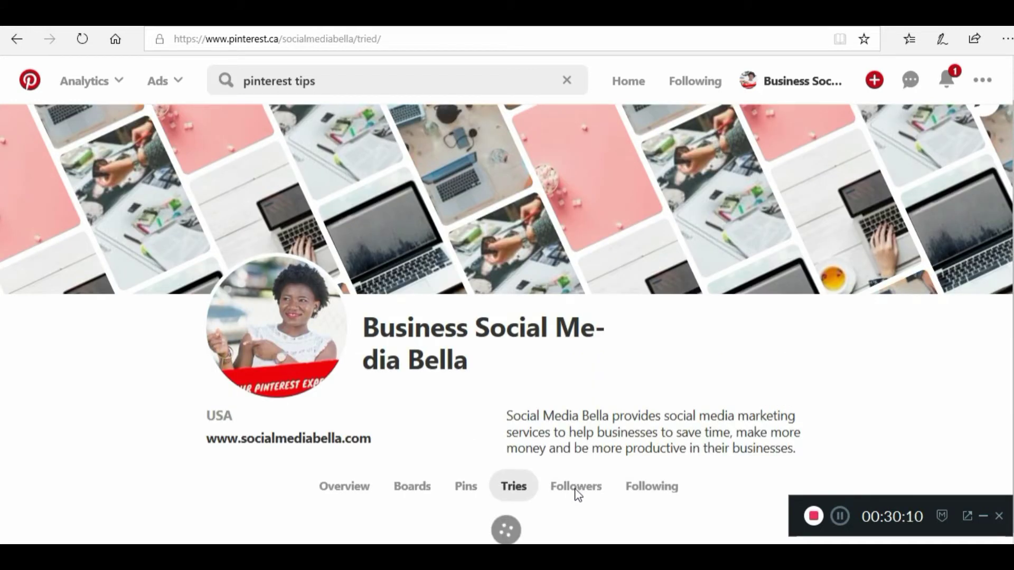
{"action": "left_click", "coordinate": [578, 490]}
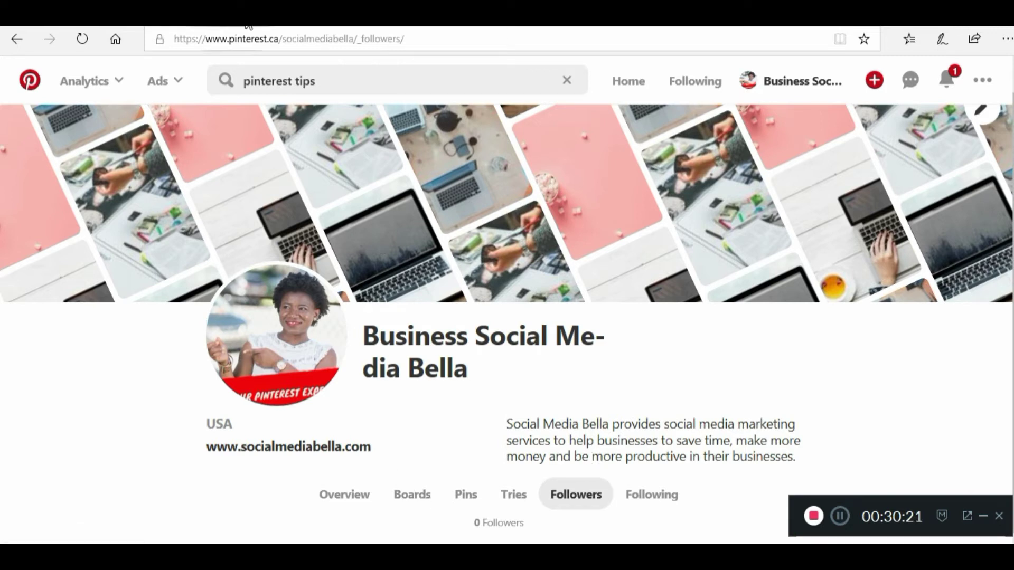
{"action": "left_click", "coordinate": [283, 39]}
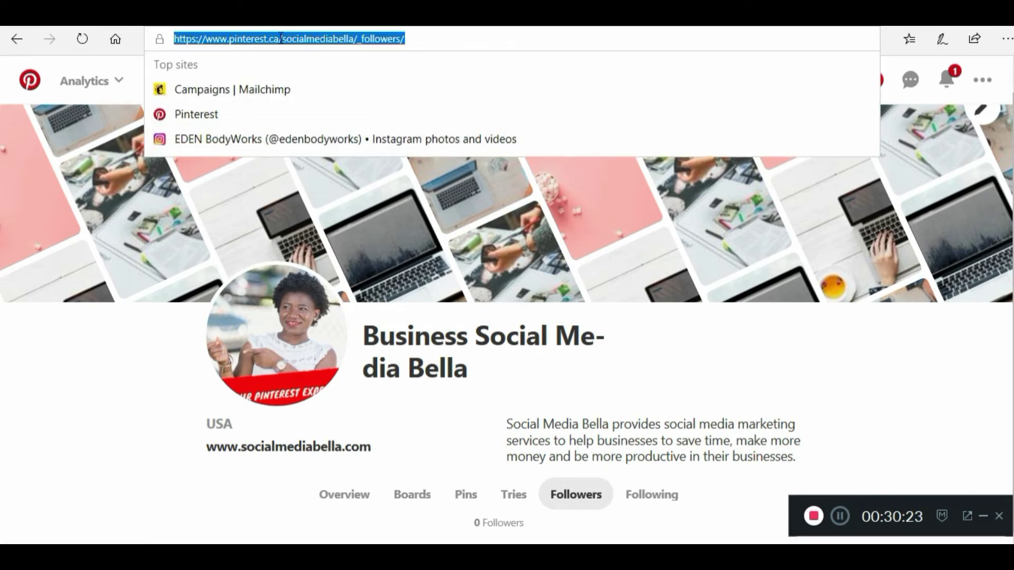
{"action": "left_click", "coordinate": [676, 403]}
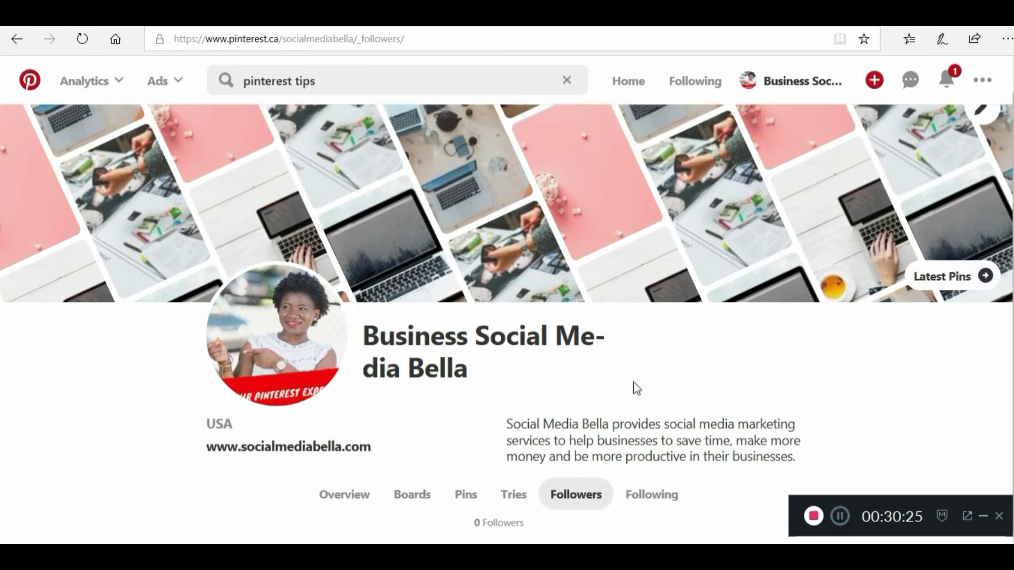
Open the Social Media Marketing Tips For Businesses board from the profile's boards and examine its description and saved pins.
{"action": "mouse_move", "coordinate": [733, 207]}
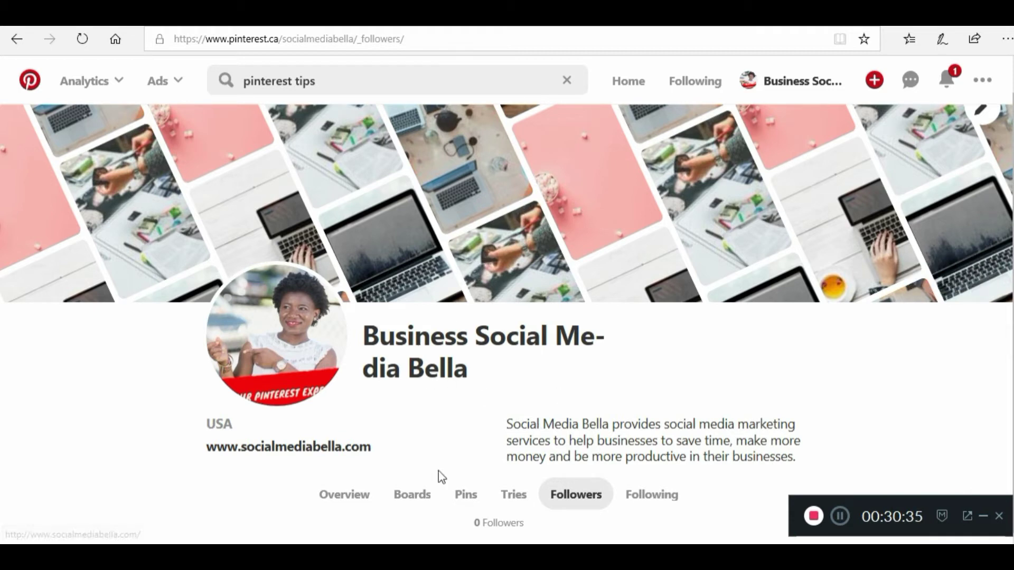
{"action": "left_click", "coordinate": [405, 498]}
{"action": "scroll", "coordinate": [576, 369], "scroll_direction": "down", "scroll_amount": 5}
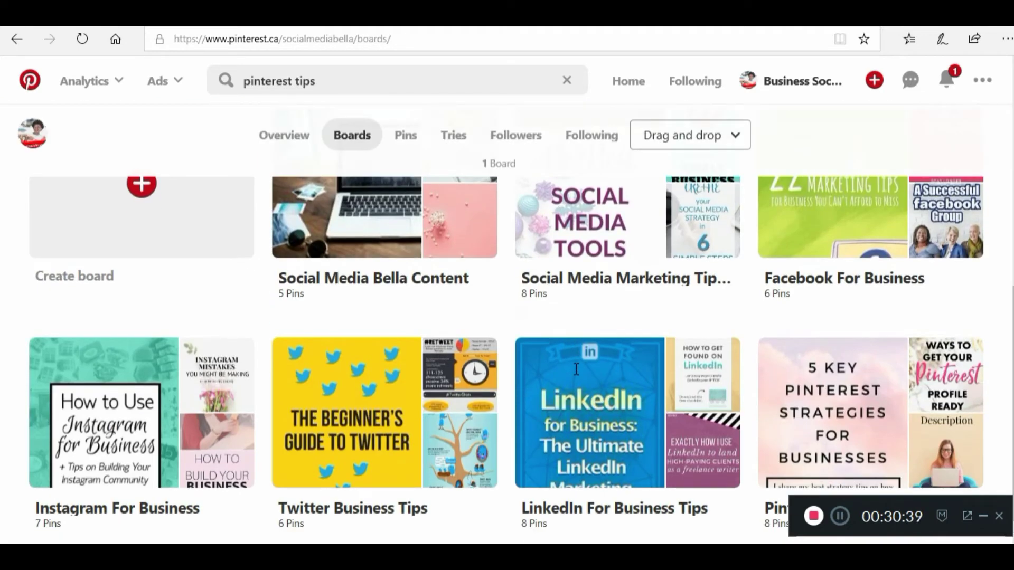
{"action": "scroll", "coordinate": [577, 369], "scroll_direction": "up", "scroll_amount": 2}
{"action": "left_click", "coordinate": [677, 320]}
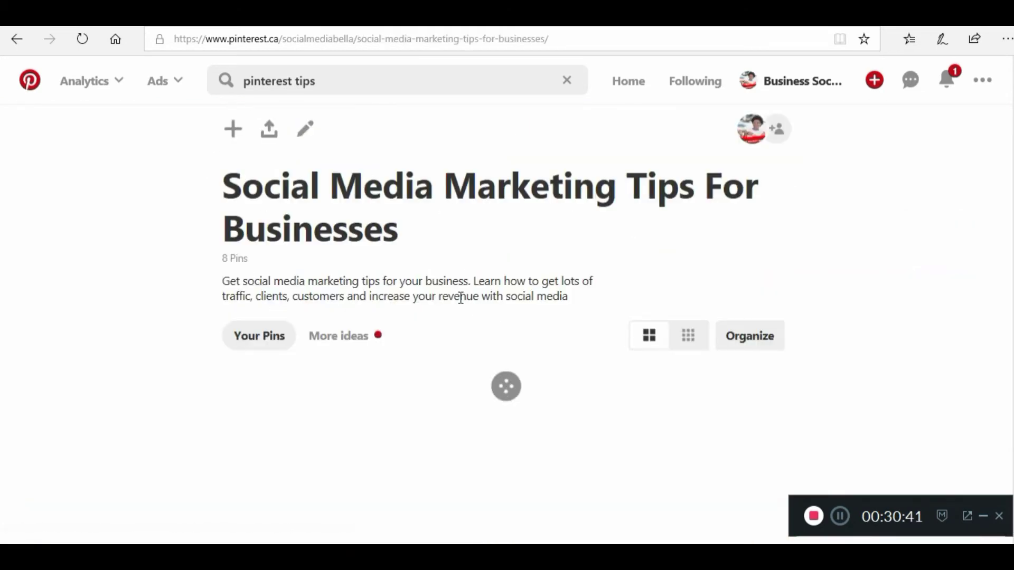
{"action": "scroll", "coordinate": [461, 297], "scroll_direction": "down", "scroll_amount": 4}
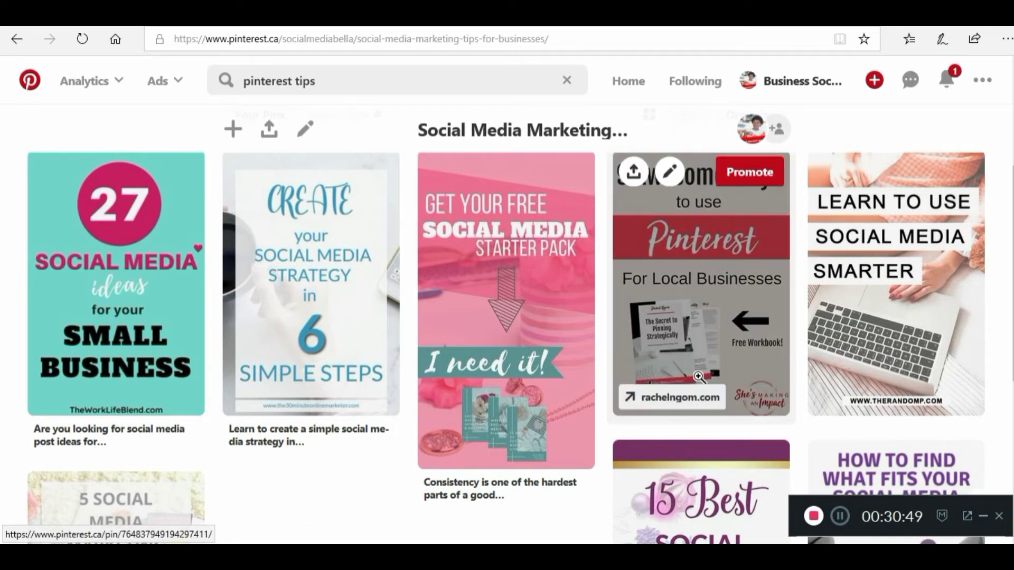
{"action": "scroll", "coordinate": [696, 372], "scroll_direction": "up", "scroll_amount": 3}
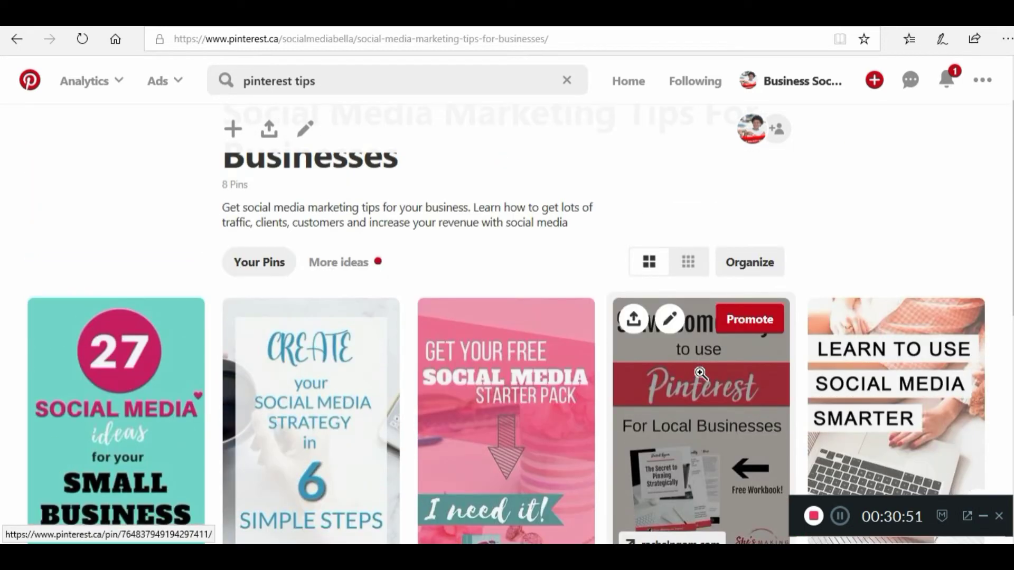
{"action": "scroll", "coordinate": [700, 372], "scroll_direction": "down", "scroll_amount": 3}
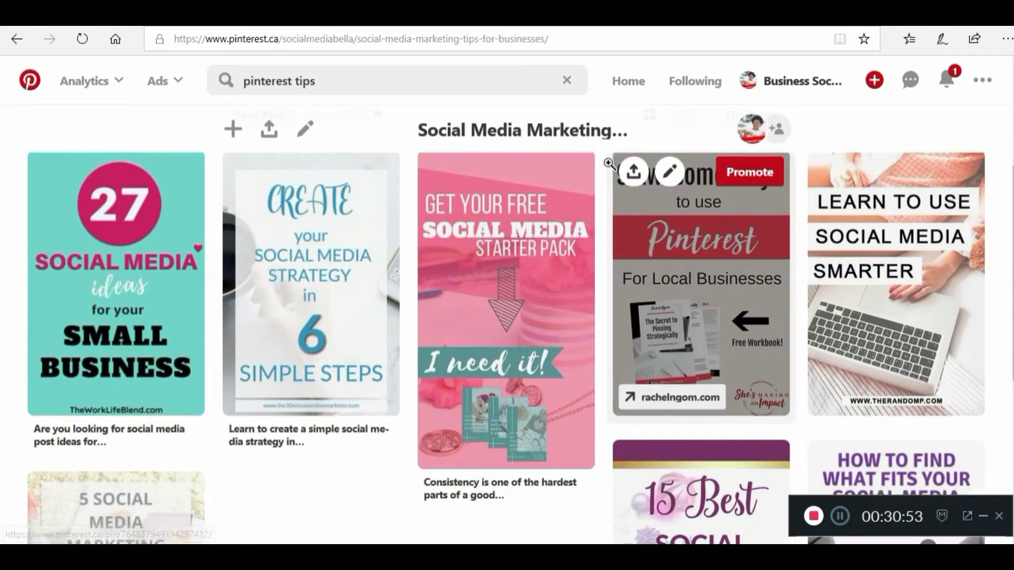
{"action": "scroll", "coordinate": [608, 163], "scroll_direction": "up", "scroll_amount": 2}
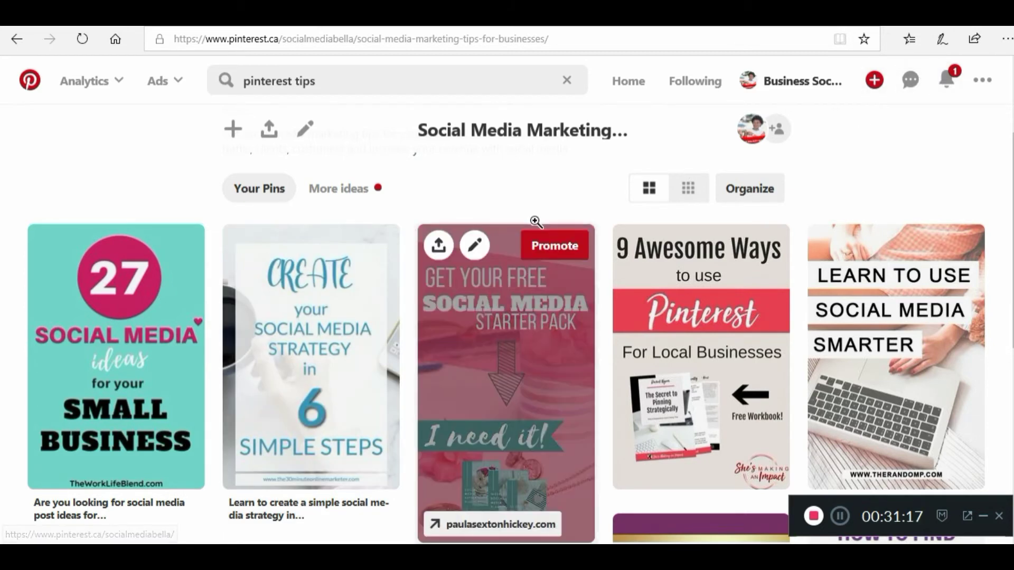
{"action": "scroll", "coordinate": [997, 95], "scroll_direction": "up", "scroll_amount": 3}
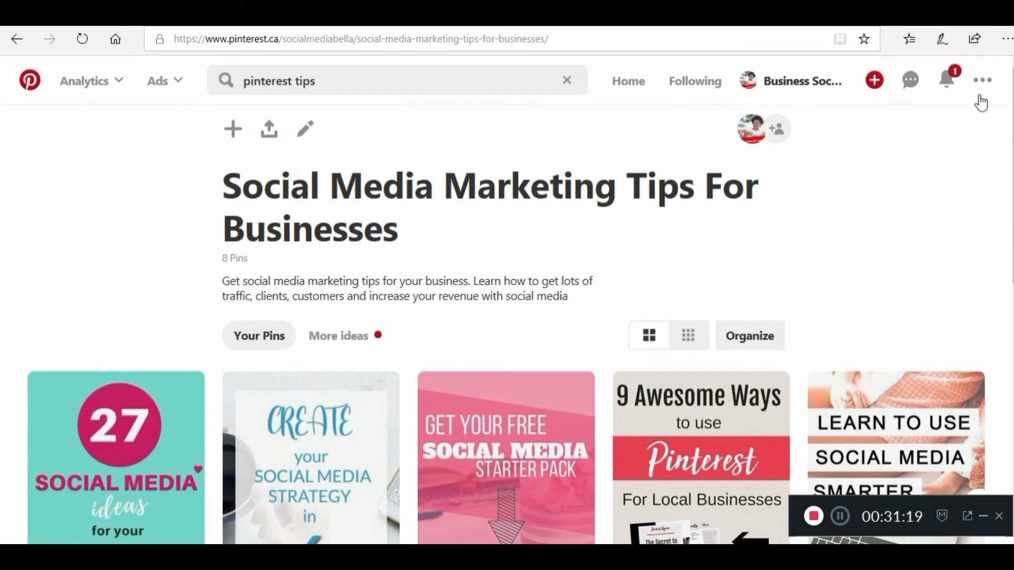
Check the account's new notifications and close them to return to the board.
{"action": "left_click", "coordinate": [952, 82]}
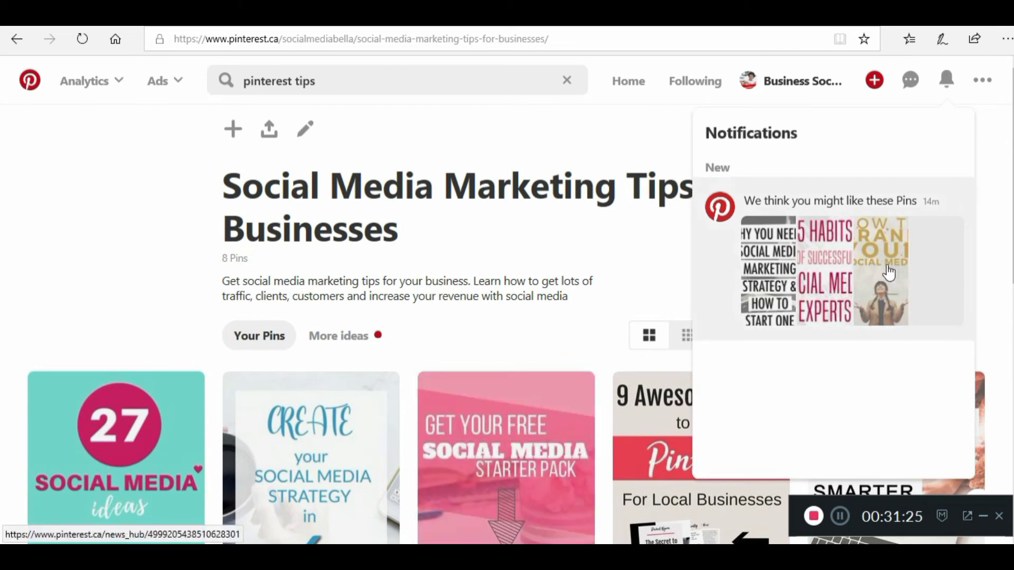
{"action": "left_click", "coordinate": [644, 142]}
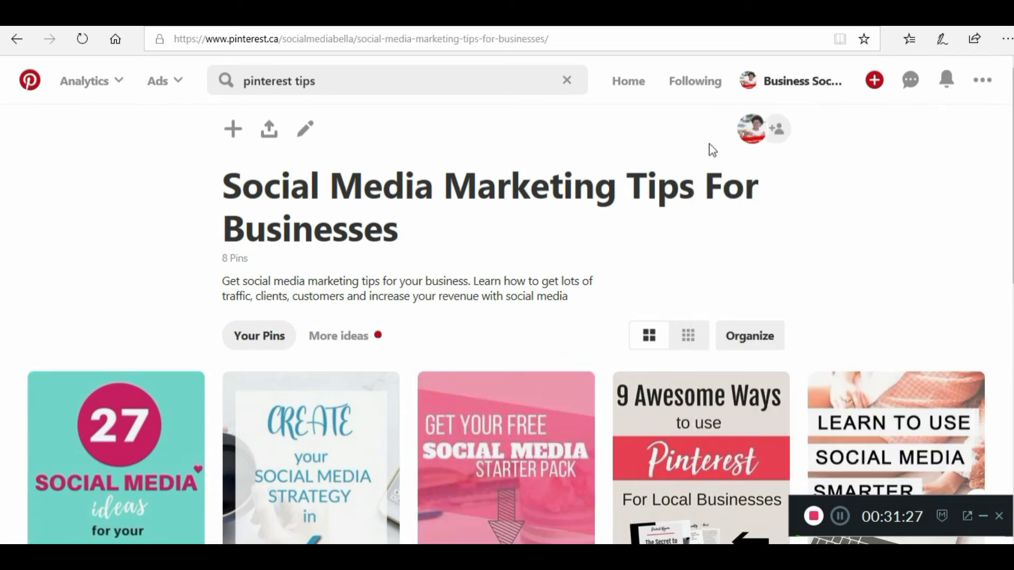
{"action": "scroll", "coordinate": [309, 365], "scroll_direction": "down", "scroll_amount": 4}
{"action": "scroll", "coordinate": [309, 365], "scroll_direction": "up", "scroll_amount": 4}
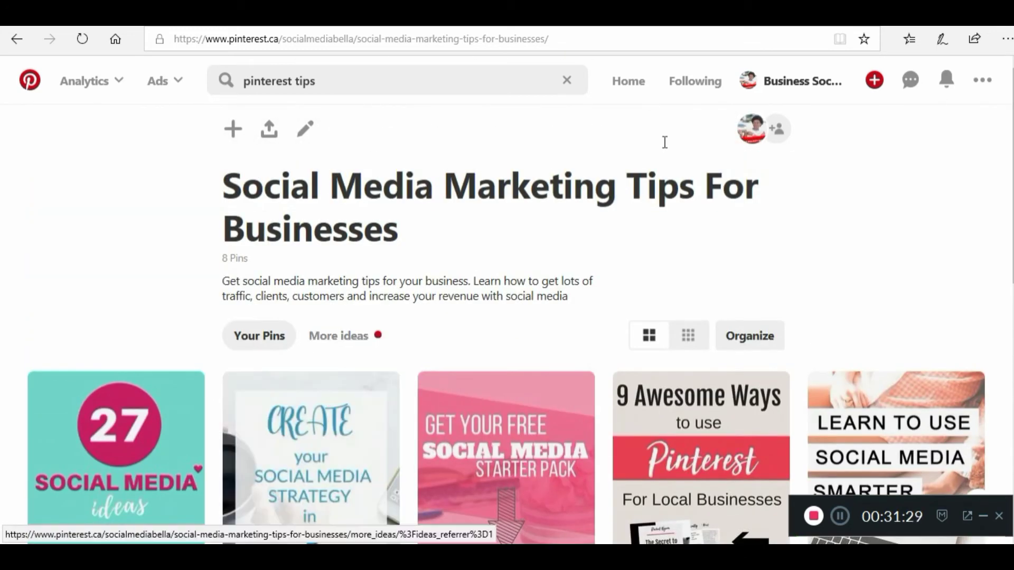
Open the business profile's overview and look through its promotable and latest pins.
{"action": "left_click", "coordinate": [777, 81]}
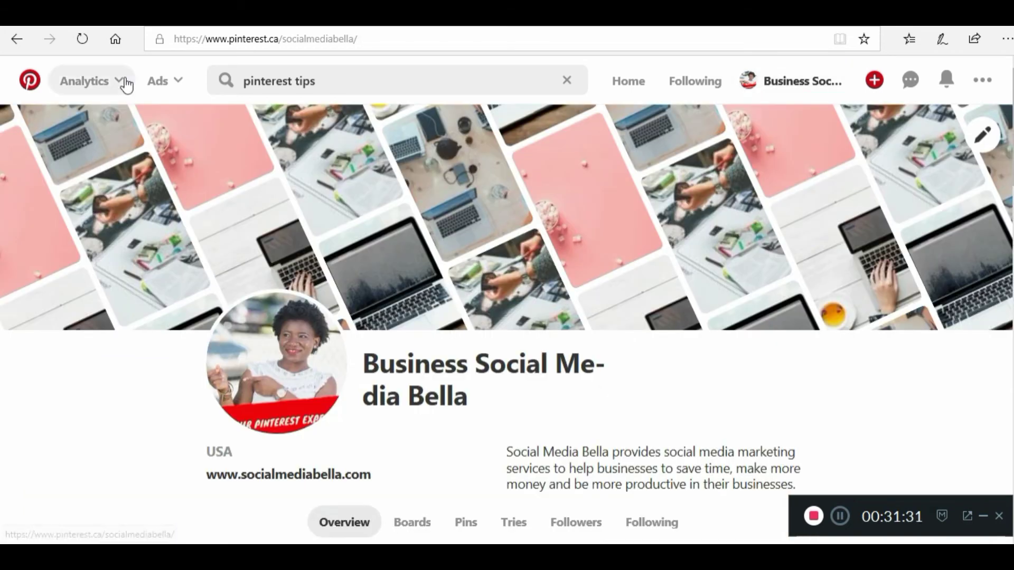
{"action": "scroll", "coordinate": [230, 330], "scroll_direction": "down", "scroll_amount": 5}
{"action": "scroll", "coordinate": [231, 319], "scroll_direction": "up", "scroll_amount": 5}
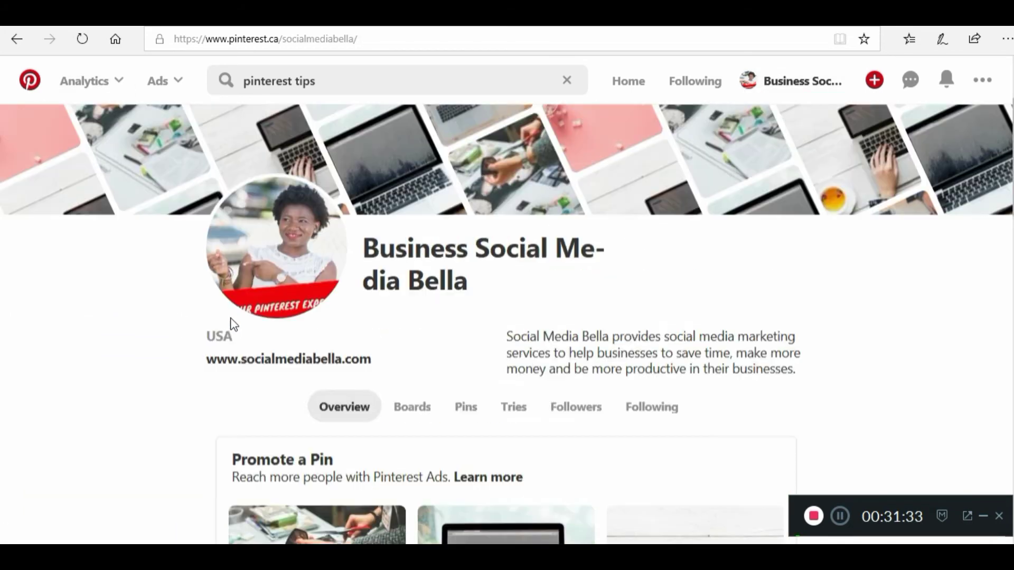
{"action": "scroll", "coordinate": [417, 324], "scroll_direction": "down", "scroll_amount": 9}
{"action": "scroll", "coordinate": [405, 430], "scroll_direction": "down", "scroll_amount": 2}
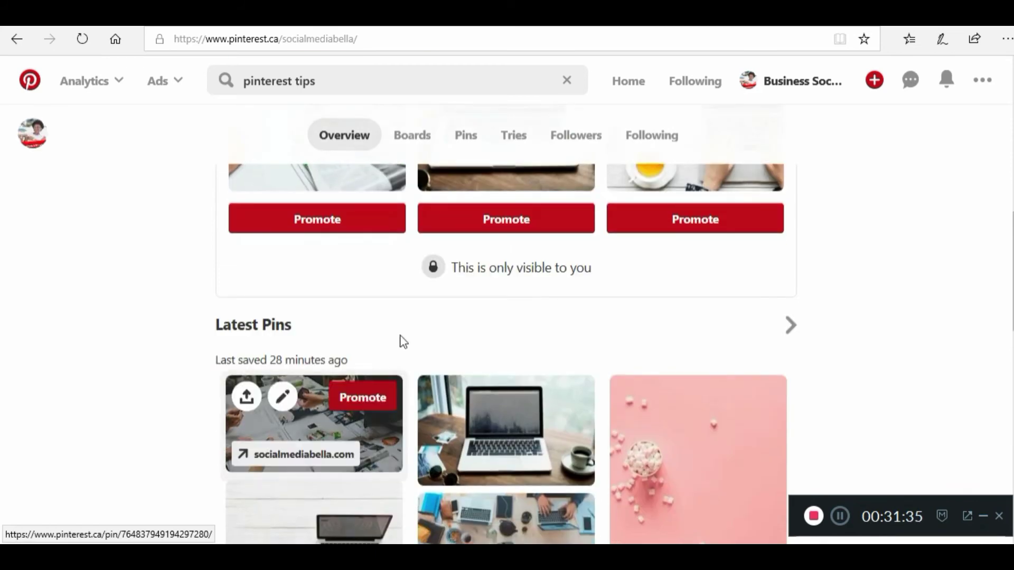
{"action": "scroll", "coordinate": [451, 213], "scroll_direction": "down", "scroll_amount": 5}
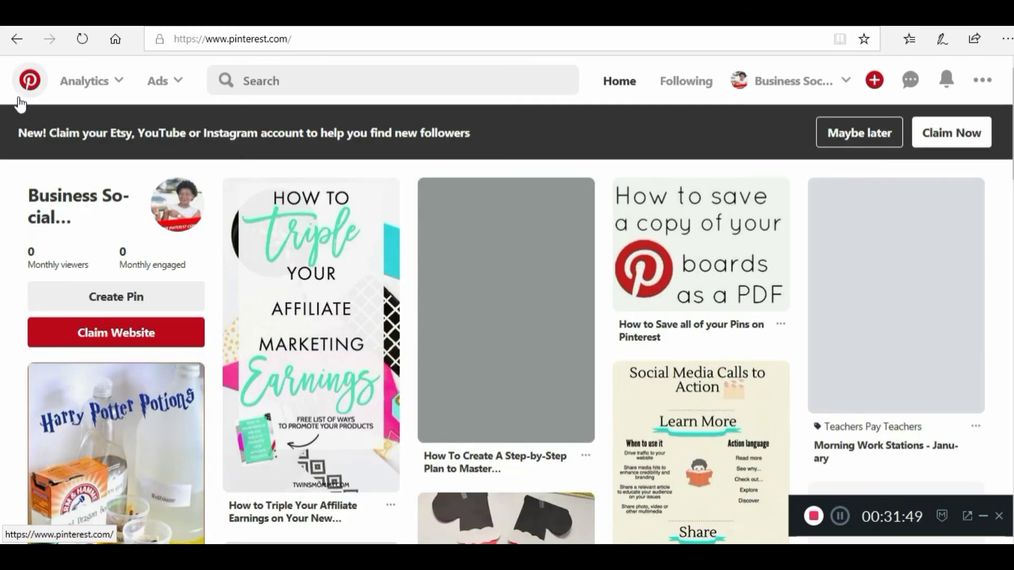
Browse the recommended pins in the home feed and return to its beginning.
{"action": "scroll", "coordinate": [792, 357], "scroll_direction": "down", "scroll_amount": 7}
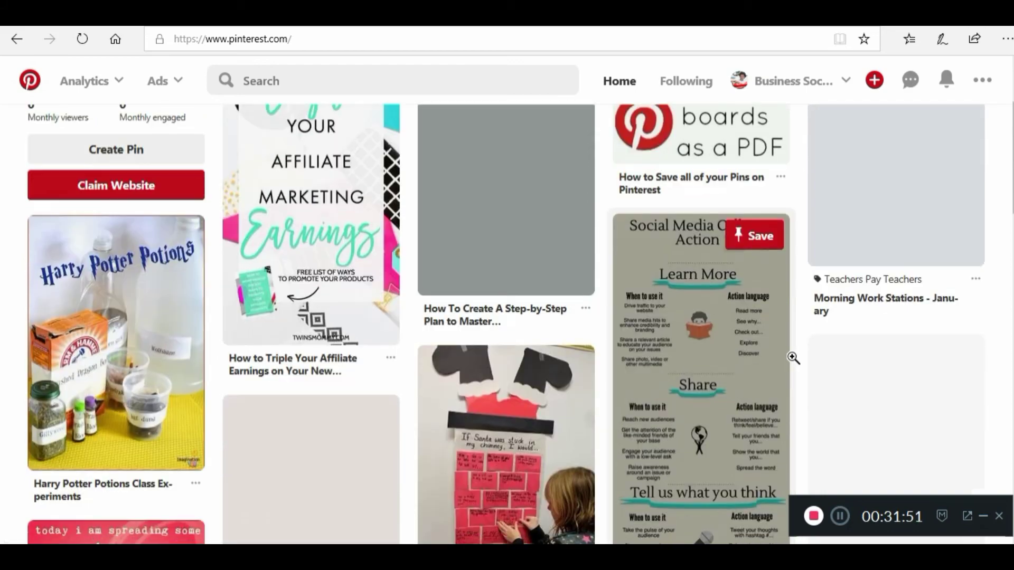
{"action": "scroll", "coordinate": [792, 358], "scroll_direction": "up", "scroll_amount": 7}
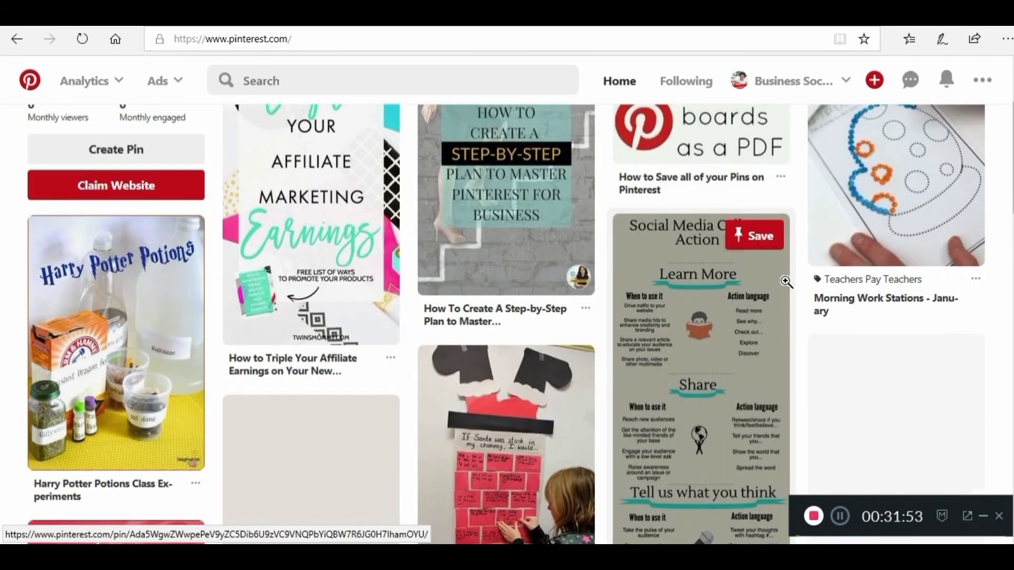
{"action": "scroll", "coordinate": [763, 323], "scroll_direction": "down", "scroll_amount": 10}
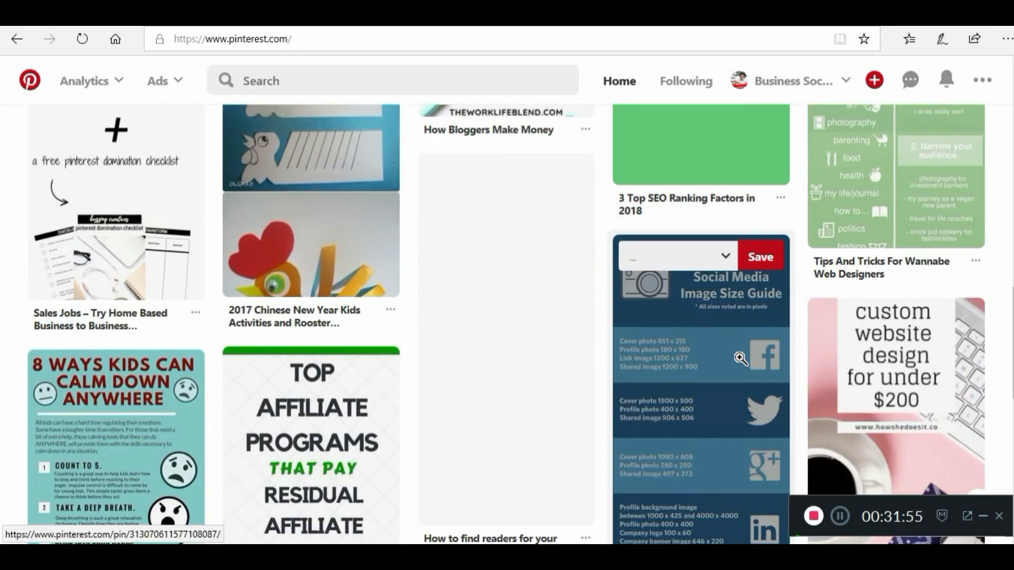
{"action": "scroll", "coordinate": [702, 264], "scroll_direction": "down", "scroll_amount": 5}
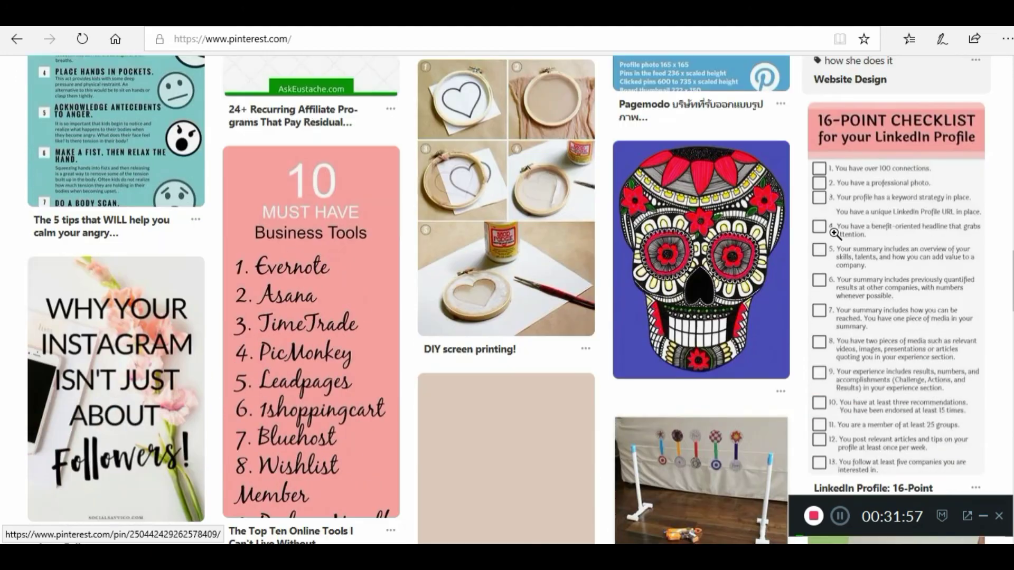
{"action": "scroll", "coordinate": [842, 342], "scroll_direction": "down", "scroll_amount": 6}
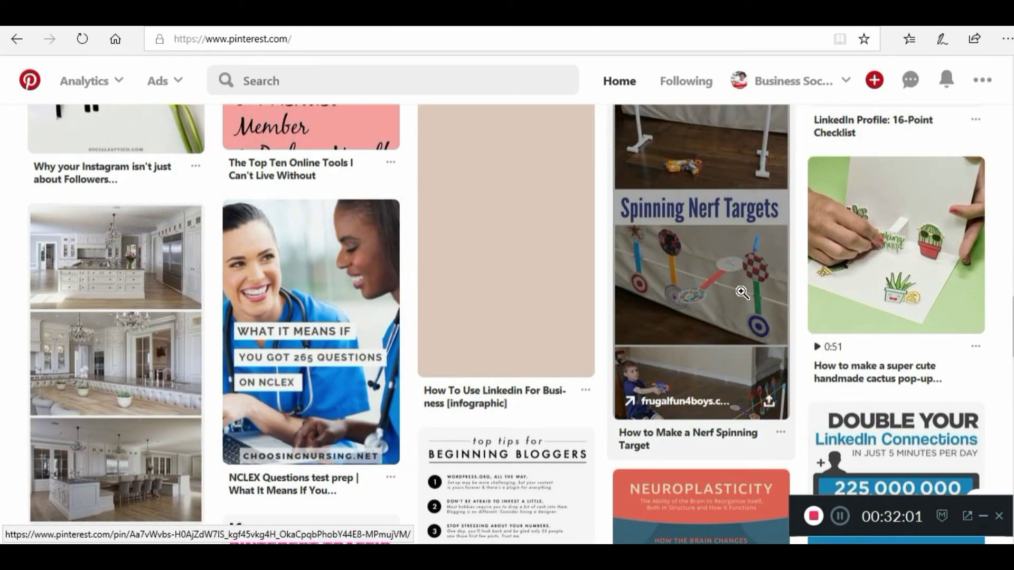
{"action": "scroll", "coordinate": [735, 286], "scroll_direction": "down", "scroll_amount": 5}
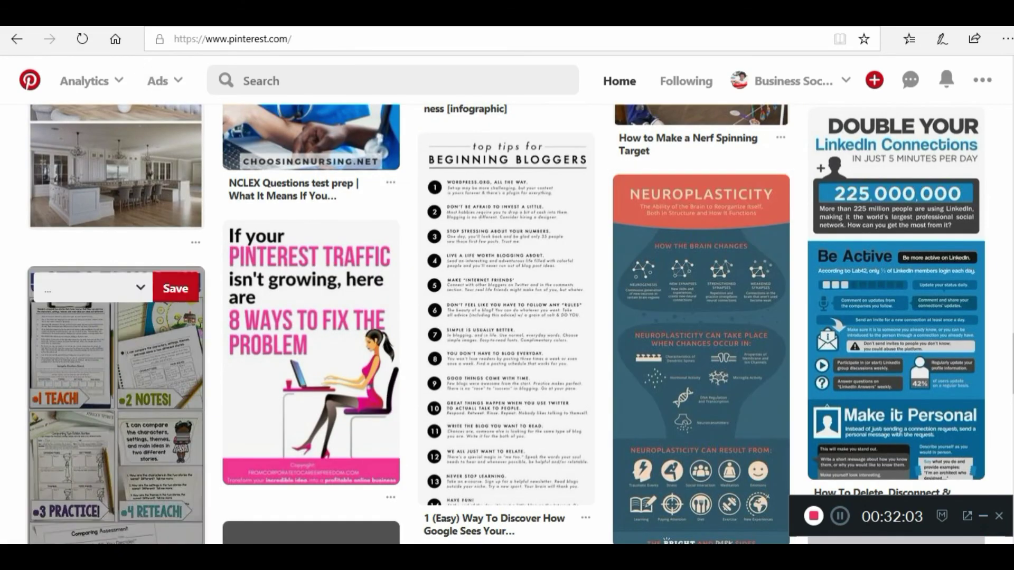
{"action": "scroll", "coordinate": [693, 278], "scroll_direction": "down", "scroll_amount": 10}
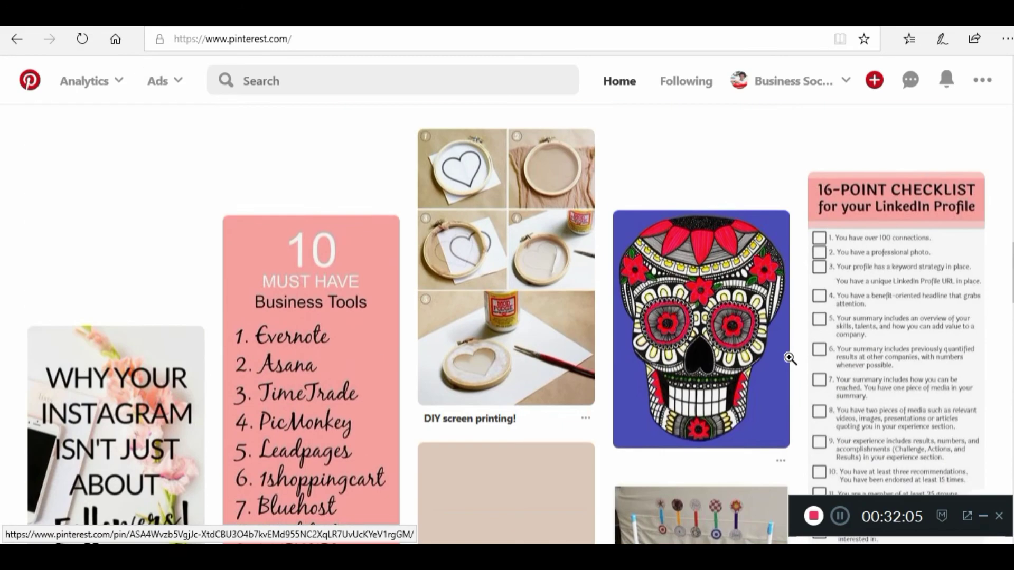
{"action": "scroll", "coordinate": [694, 422], "scroll_direction": "up", "scroll_amount": 15}
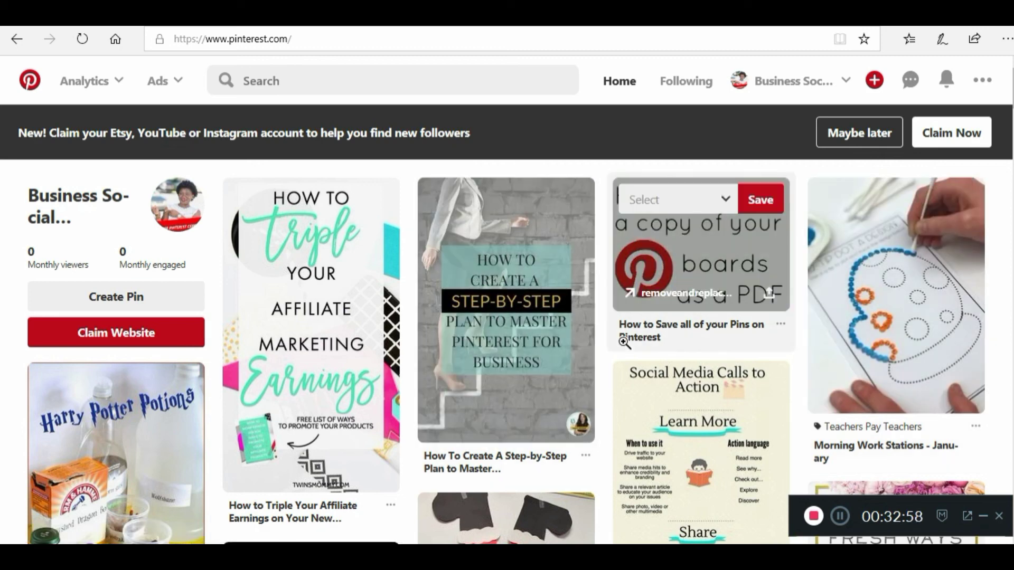
{"action": "scroll", "coordinate": [624, 343], "scroll_direction": "down", "scroll_amount": 1}
{"action": "scroll", "coordinate": [625, 344], "scroll_direction": "up", "scroll_amount": 1}
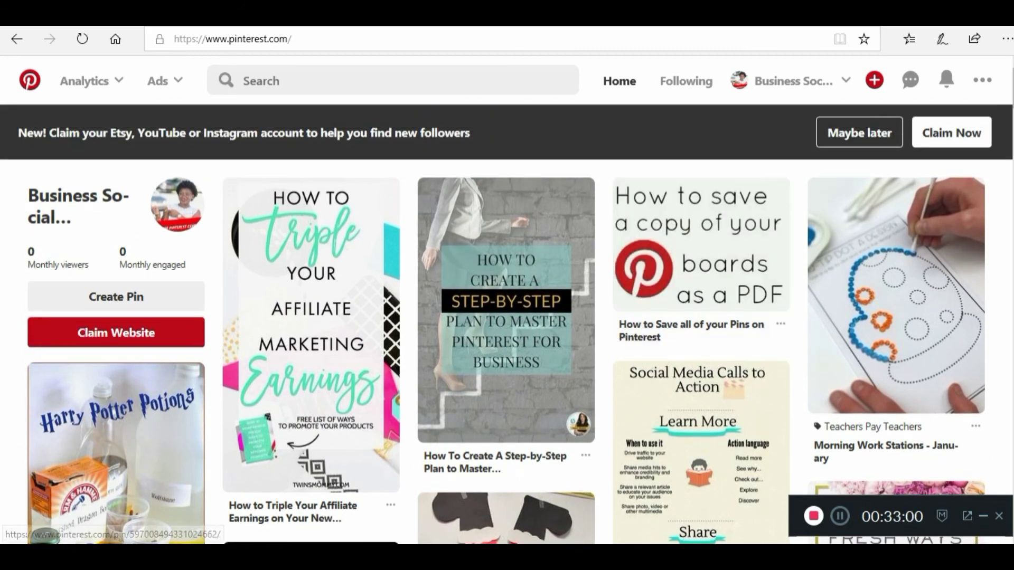